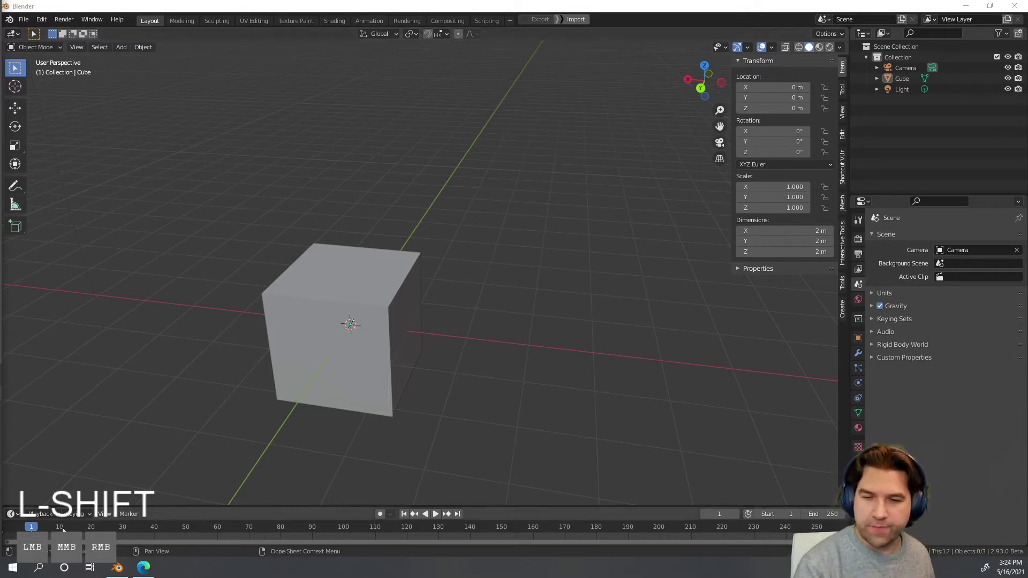
# Step: Select the cube and stretch it along the X axis by a factor of about 1.85
pyautogui.click(362, 325)
pyautogui.moveTo(362, 325); pyautogui.dragTo(445, 384, button='middle')
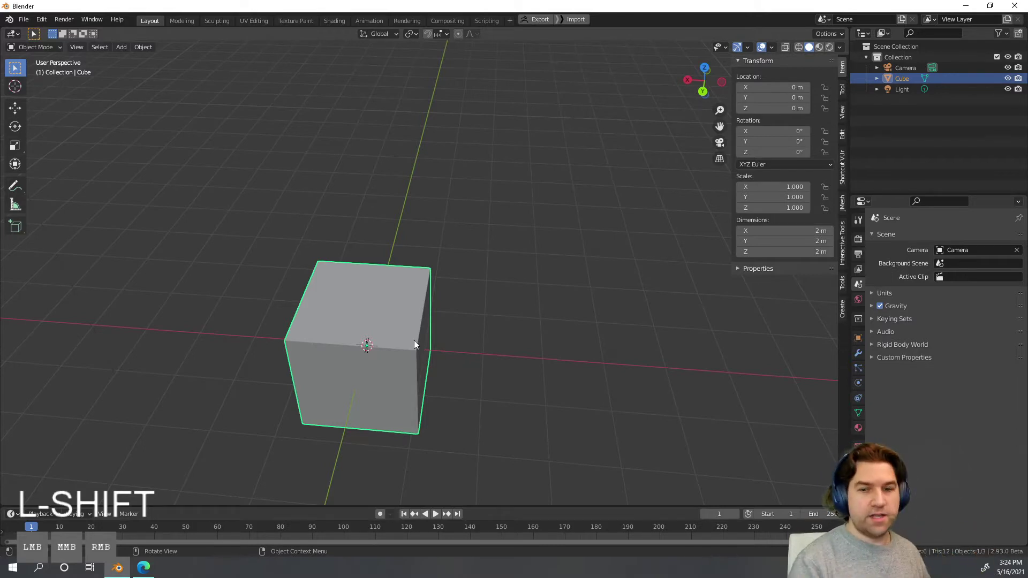
pyautogui.moveTo(413, 340); pyautogui.dragTo(470, 343, button='middle')
pyautogui.press('s')
pyautogui.press('x')
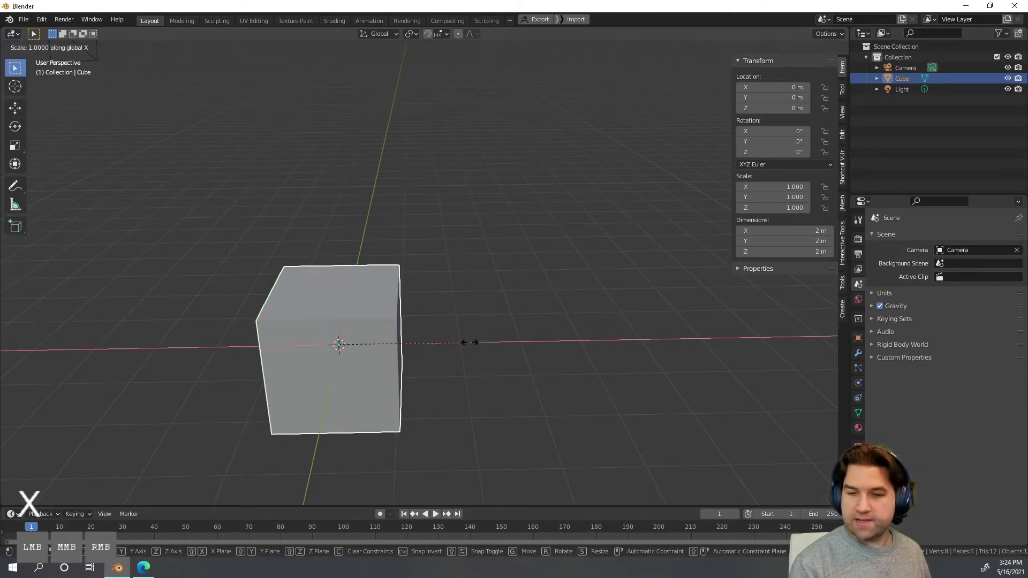
pyautogui.click(580, 349)
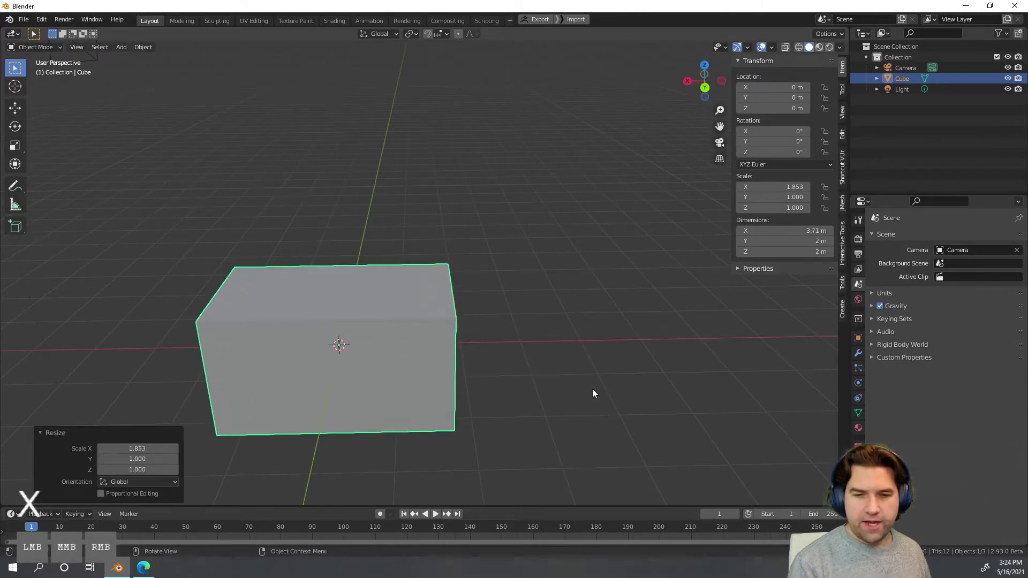
# Step: Scale the box along the Y axis by a factor of about 1.33
pyautogui.moveTo(592, 388); pyautogui.dragTo(498, 346, button='middle')
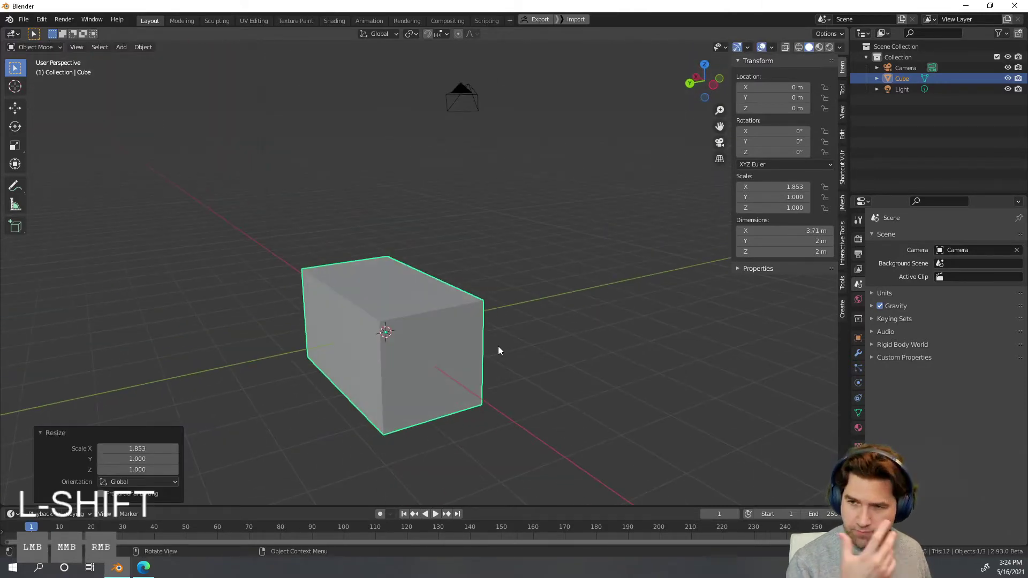
pyautogui.keyDown('shift'); pyautogui.moveTo(511, 290); pyautogui.dragTo(603, 262, button='middle'); pyautogui.keyUp('shift')
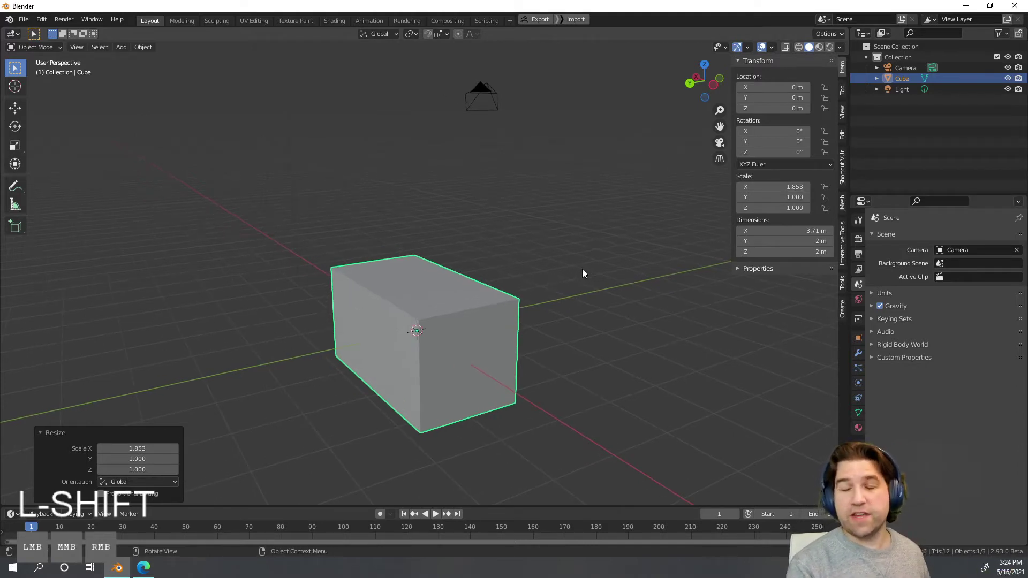
pyautogui.moveTo(582, 269); pyautogui.dragTo(449, 278, button='middle')
pyautogui.scroll(2, 535, 249)
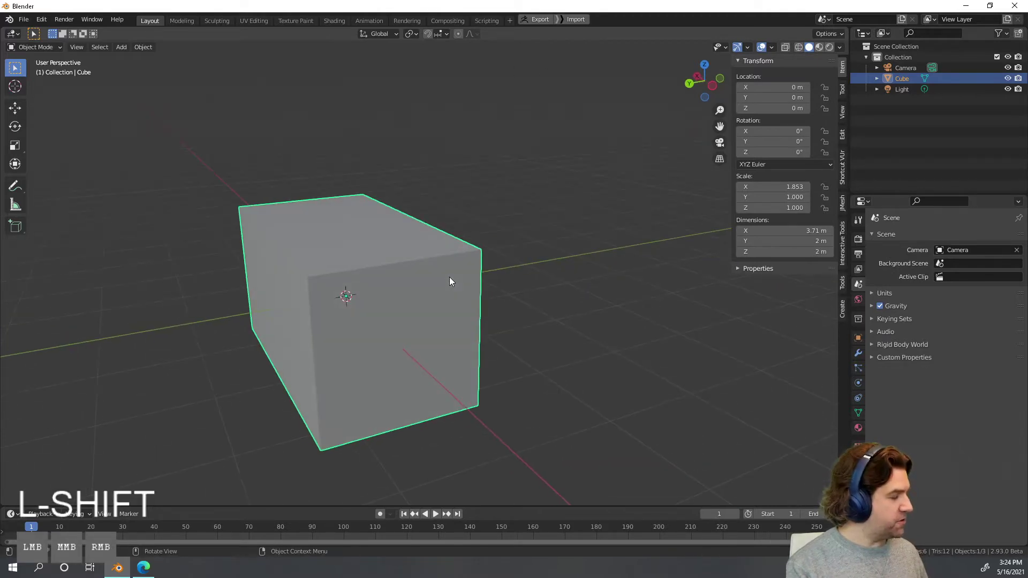
pyautogui.press('s')
pyautogui.press('y')
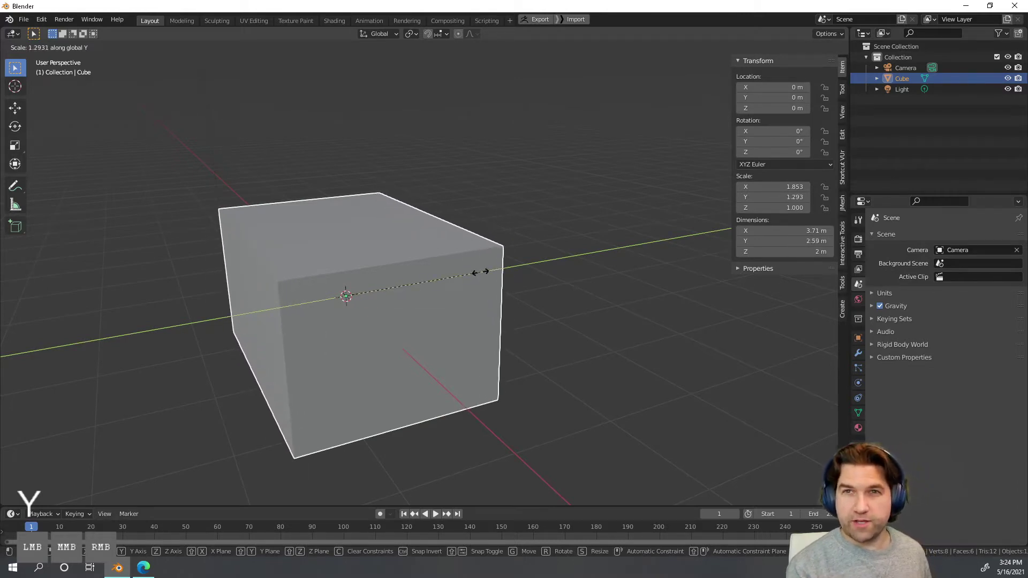
pyautogui.press('shift')
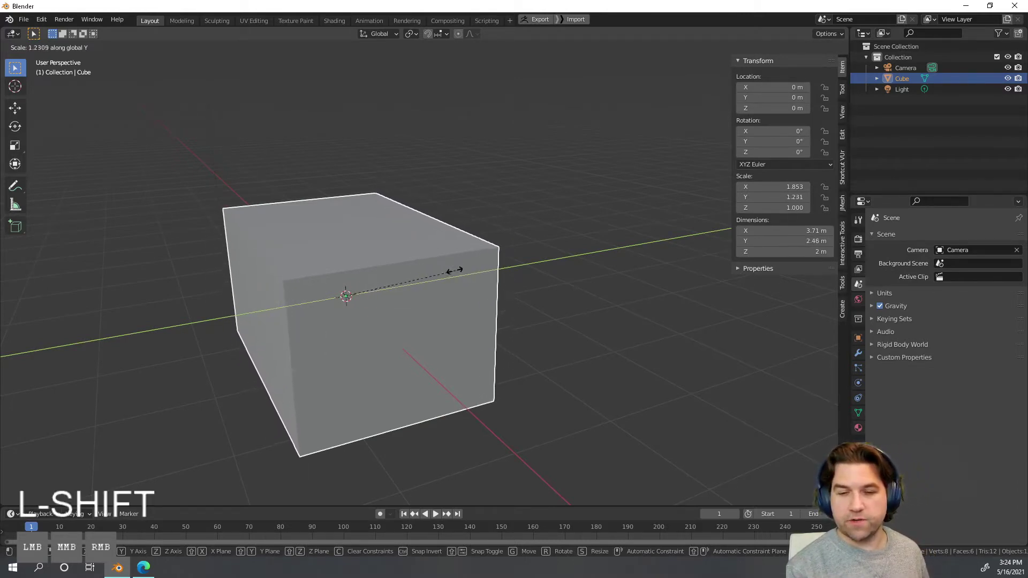
pyautogui.press('ctrl')
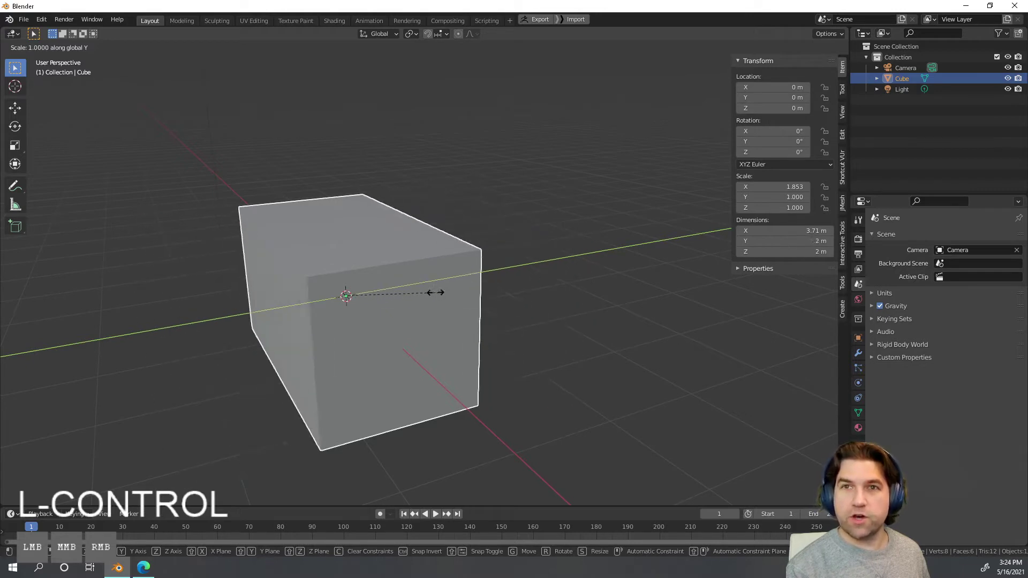
pyautogui.press('shift')
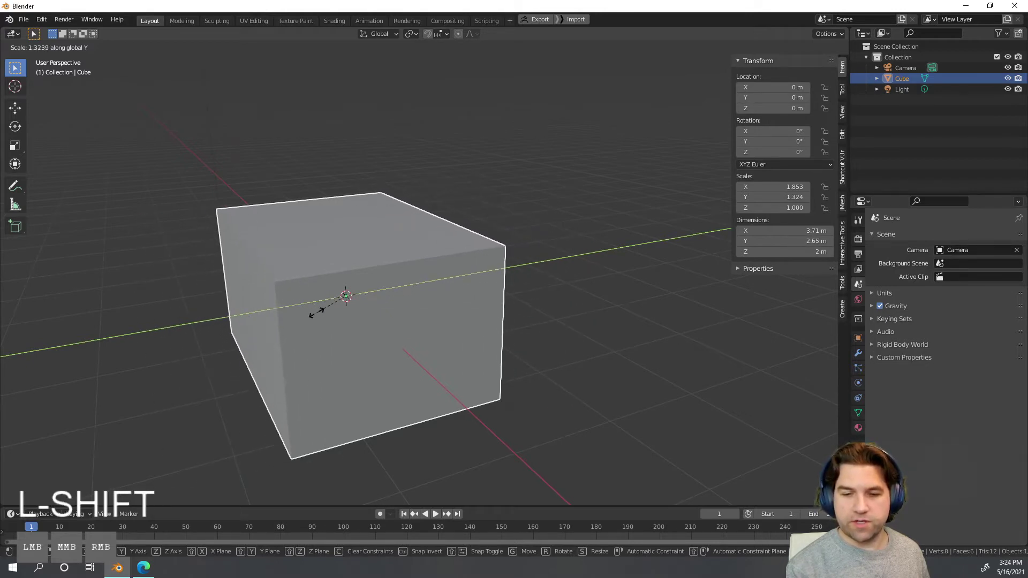
pyautogui.click(328, 305)
# Step: In Edit Mode, lower the box's top face about 0.59 m along the Z axis
pyautogui.moveTo(589, 336); pyautogui.dragTo(544, 298, button='middle')
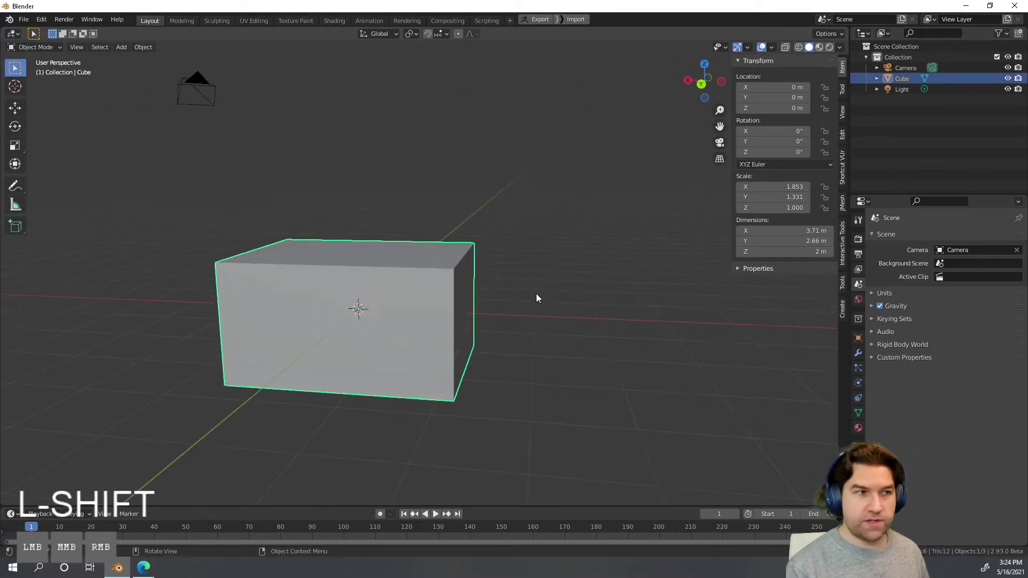
pyautogui.press('Tab')
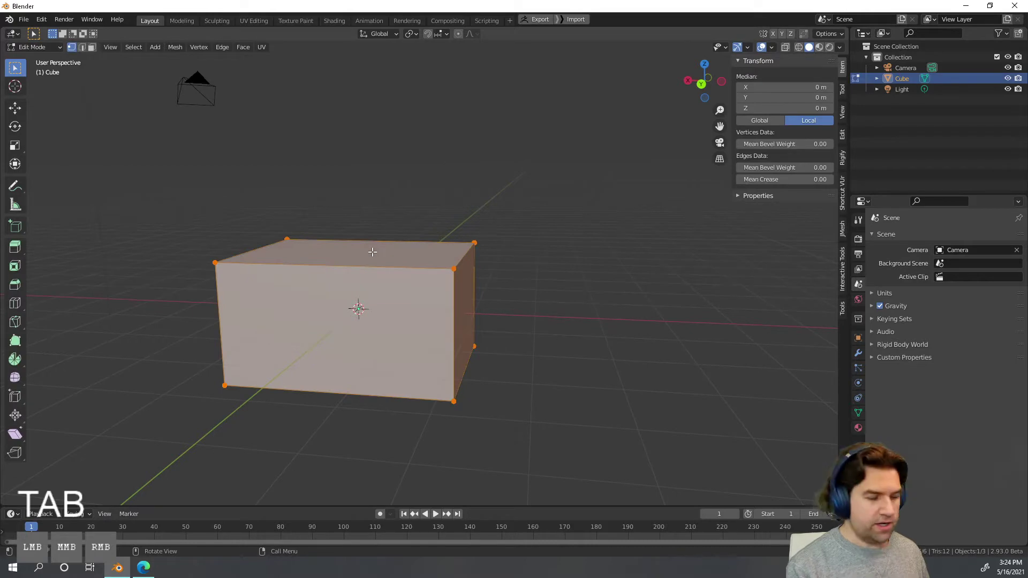
pyautogui.press('3')
pyautogui.click(373, 251)
pyautogui.moveTo(523, 289); pyautogui.dragTo(507, 283, button='middle')
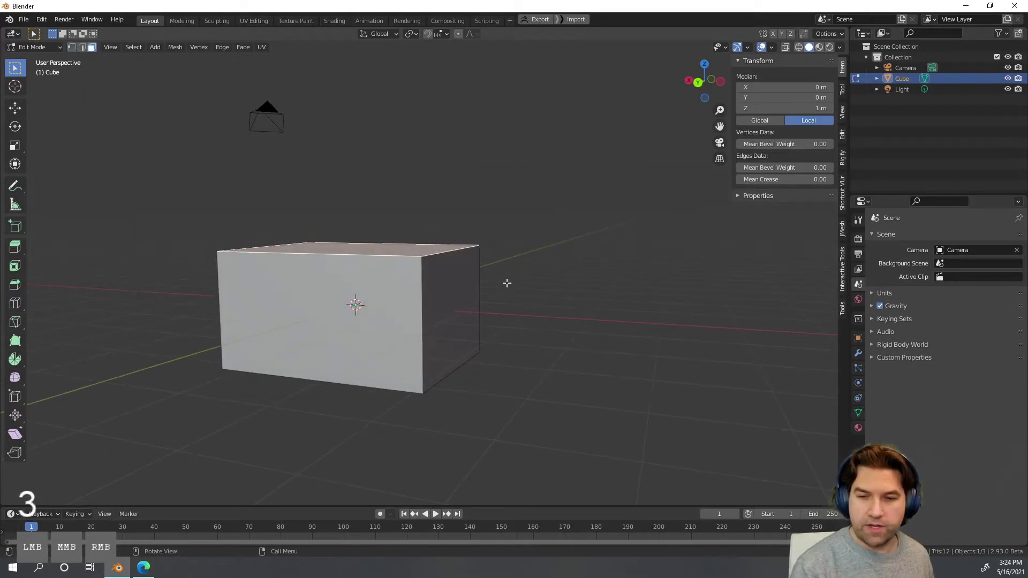
pyautogui.press('g')
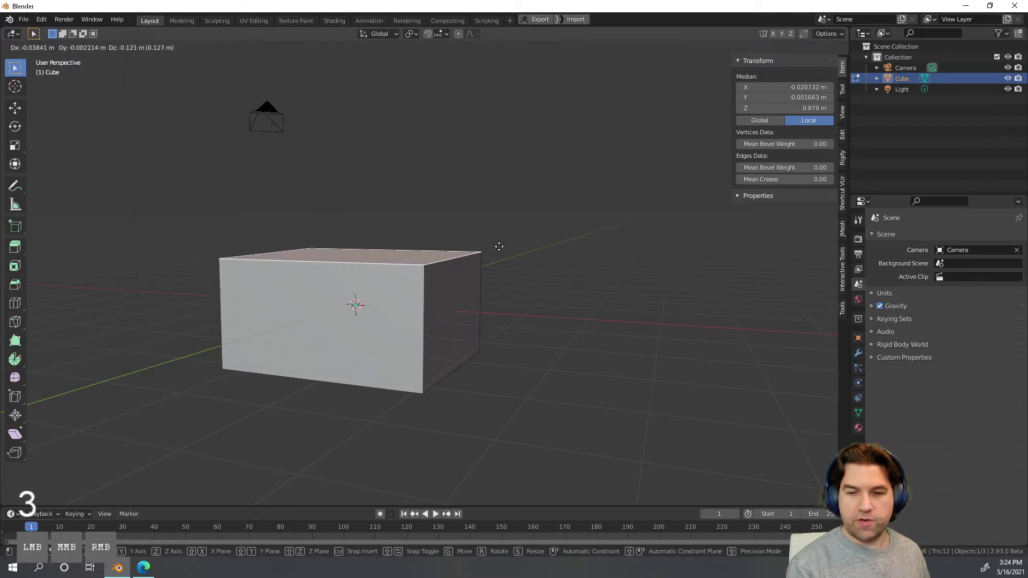
pyautogui.press('z')
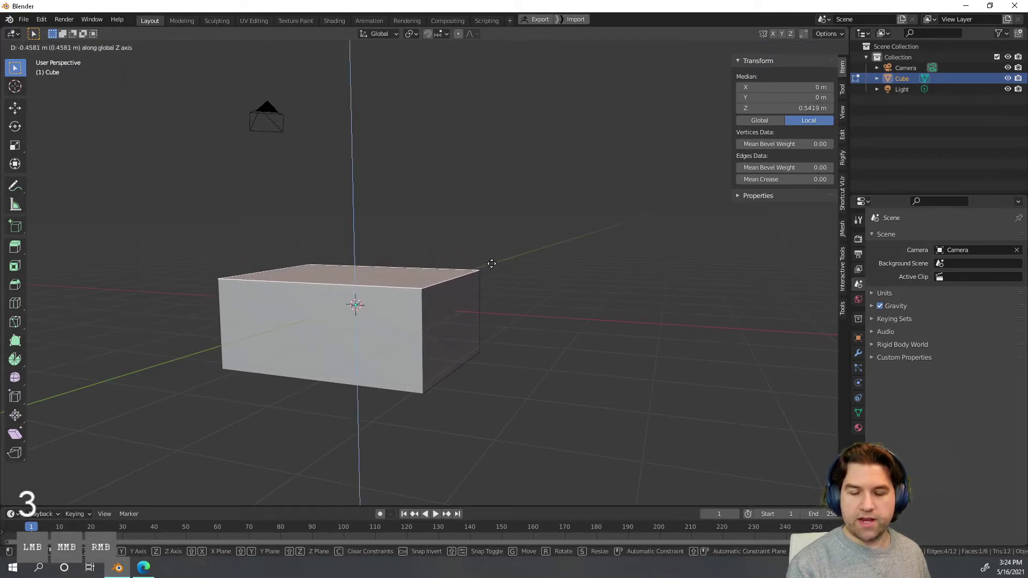
pyautogui.click(495, 271)
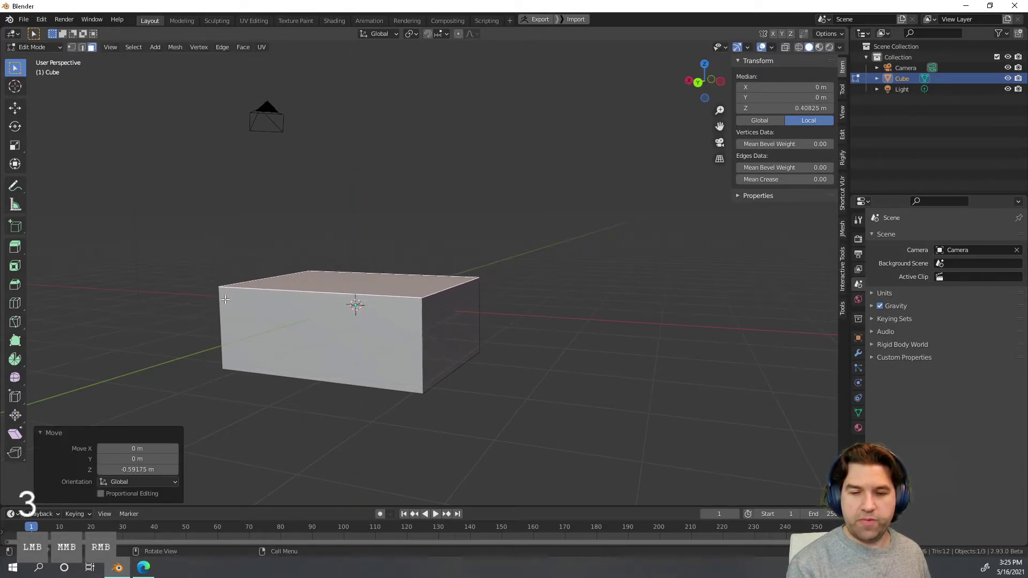
# Step: Extrude the top face about 1.14 m upward and scale it along Y to about half its width
pyautogui.moveTo(428, 294); pyautogui.dragTo(516, 341, button='middle')
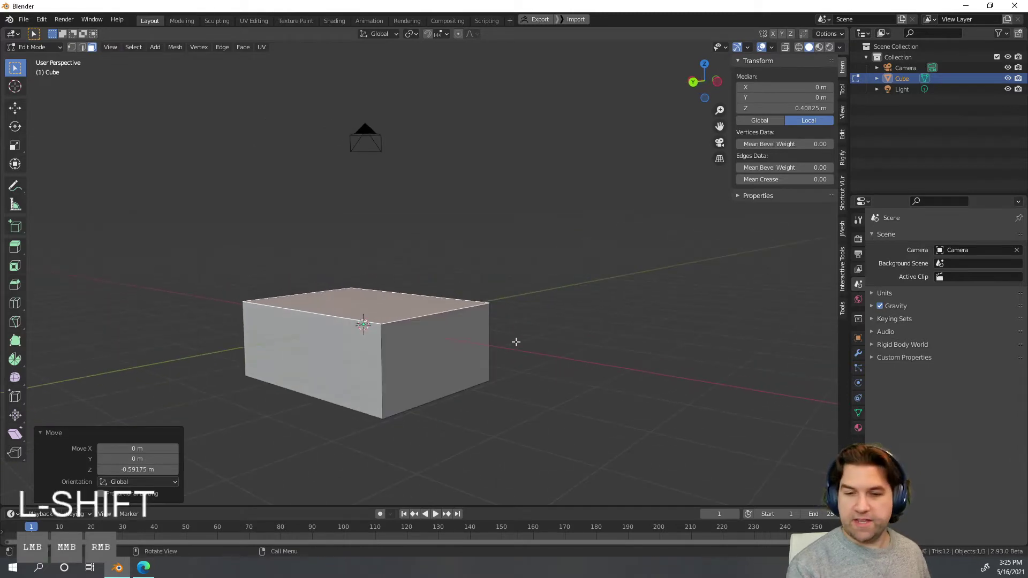
pyautogui.press('e')
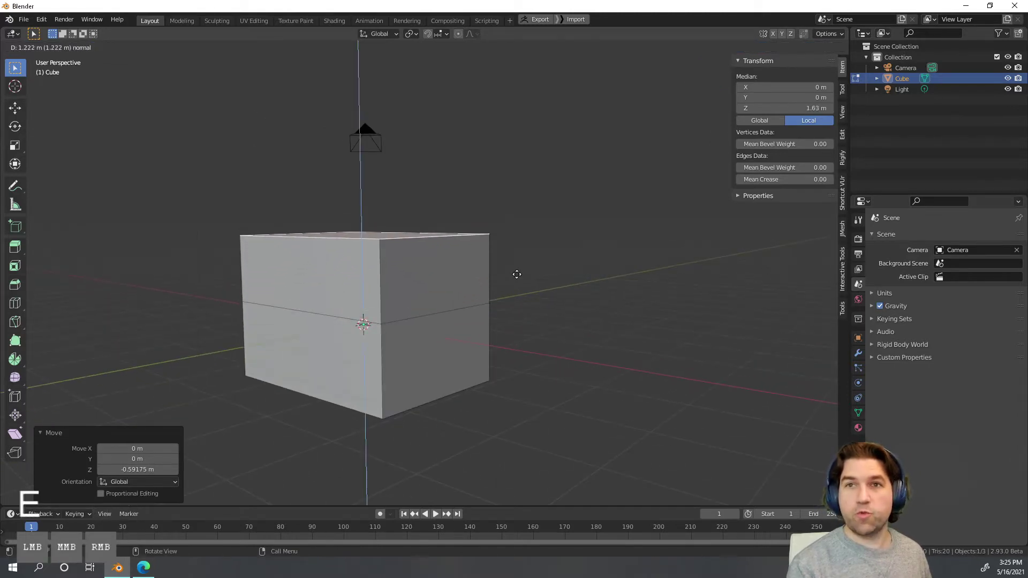
pyautogui.click(521, 278)
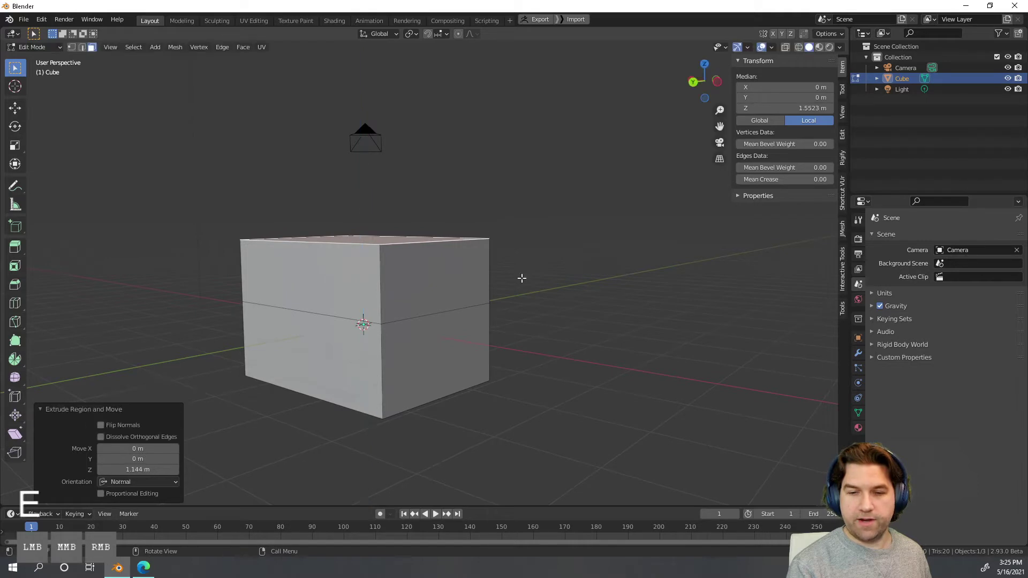
pyautogui.moveTo(521, 278); pyautogui.dragTo(530, 320, button='middle')
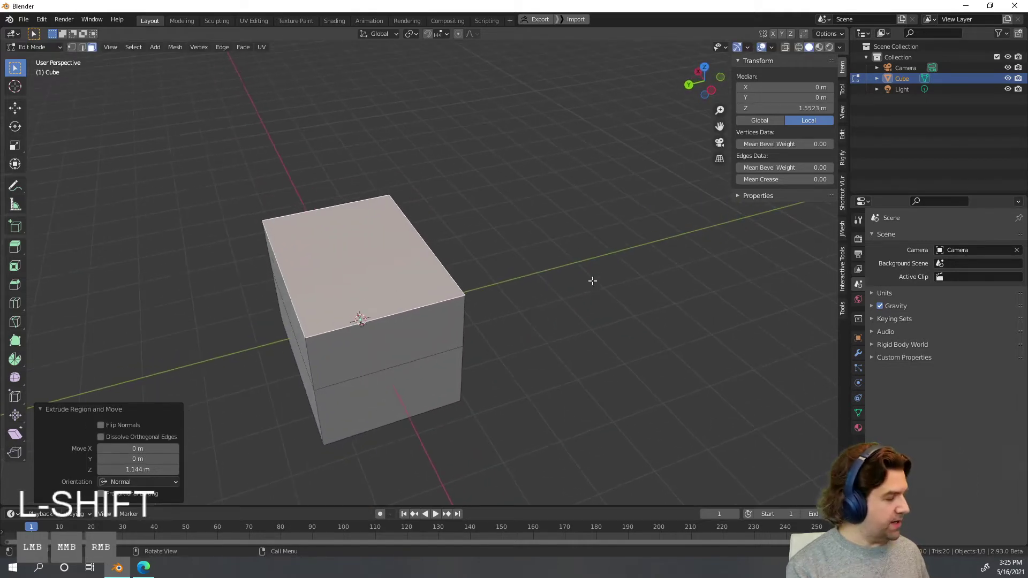
pyautogui.press('s')
pyautogui.press('y')
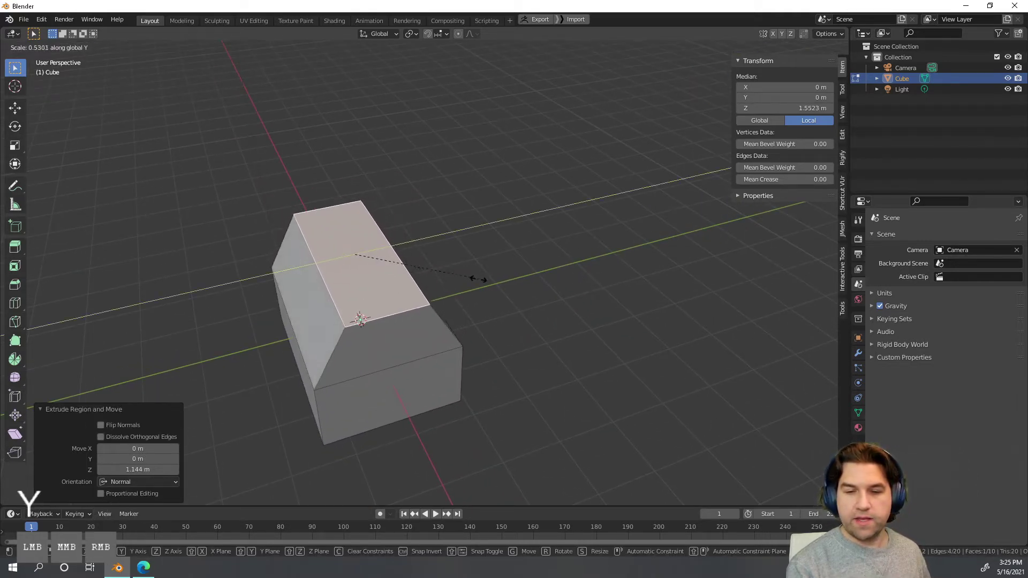
pyautogui.click(473, 279)
# Step: Bevel the two long top edges of the lid about 0.55 m wide with 3 segments
pyautogui.moveTo(490, 292); pyautogui.dragTo(367, 306, button='middle')
pyautogui.click(550, 310)
pyautogui.press('2')
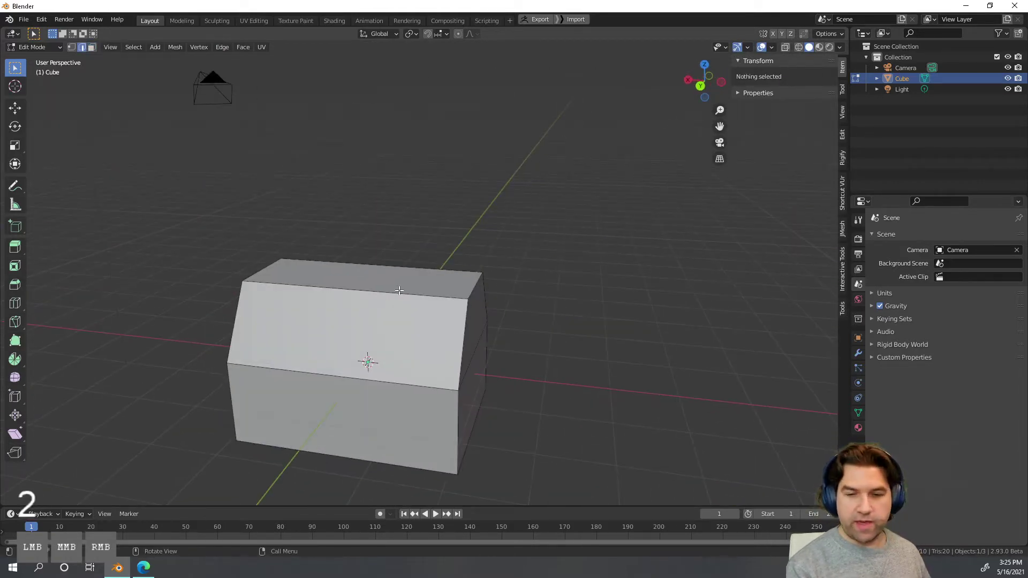
pyautogui.click(439, 273)
pyautogui.keyDown('shift'); pyautogui.click(447, 269); pyautogui.keyUp('shift')
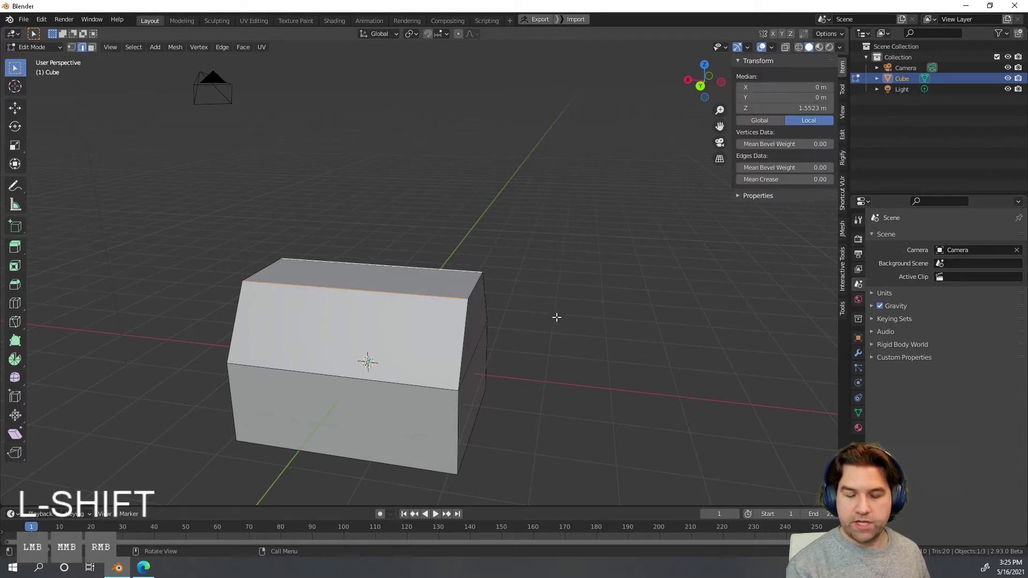
pyautogui.moveTo(556, 314); pyautogui.dragTo(443, 280, button='middle')
pyautogui.hotkey('ctrl', 'b')
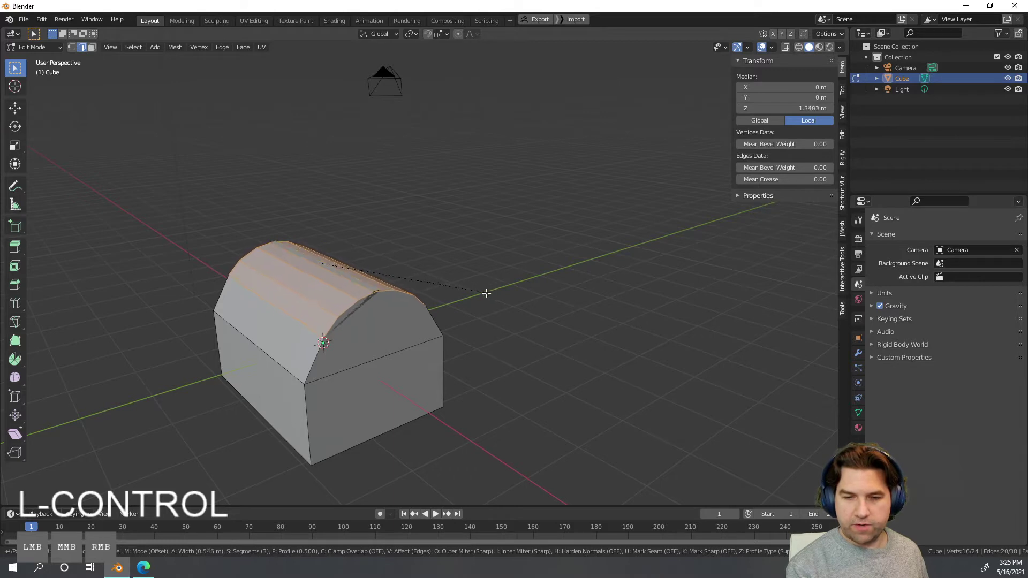
pyautogui.click(488, 293)
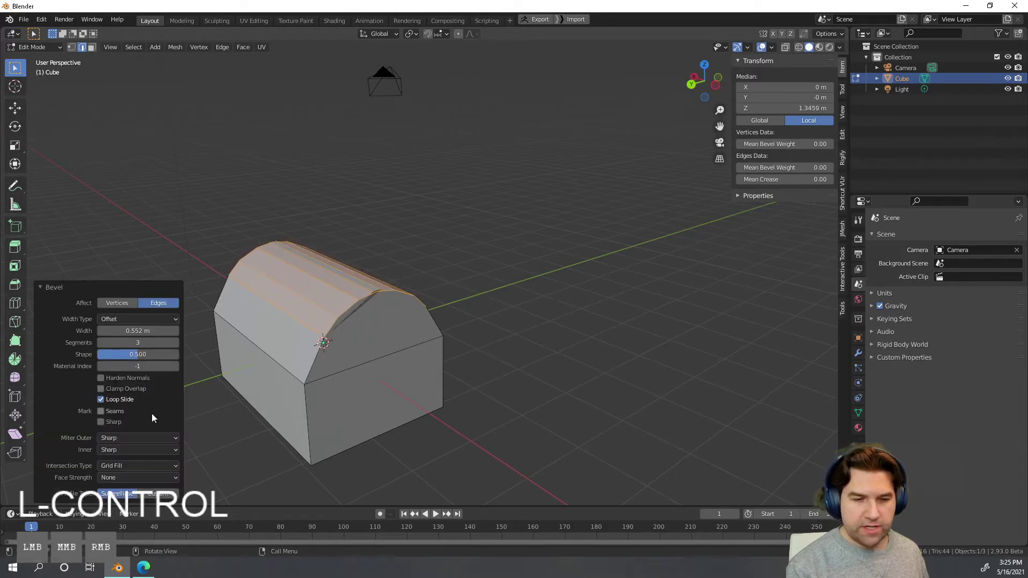
# Step: Turn on Clamp Overlap for the bevel, set its width to about 0.535 m with 3 segments, and deselect the geometry
pyautogui.click(101, 389)
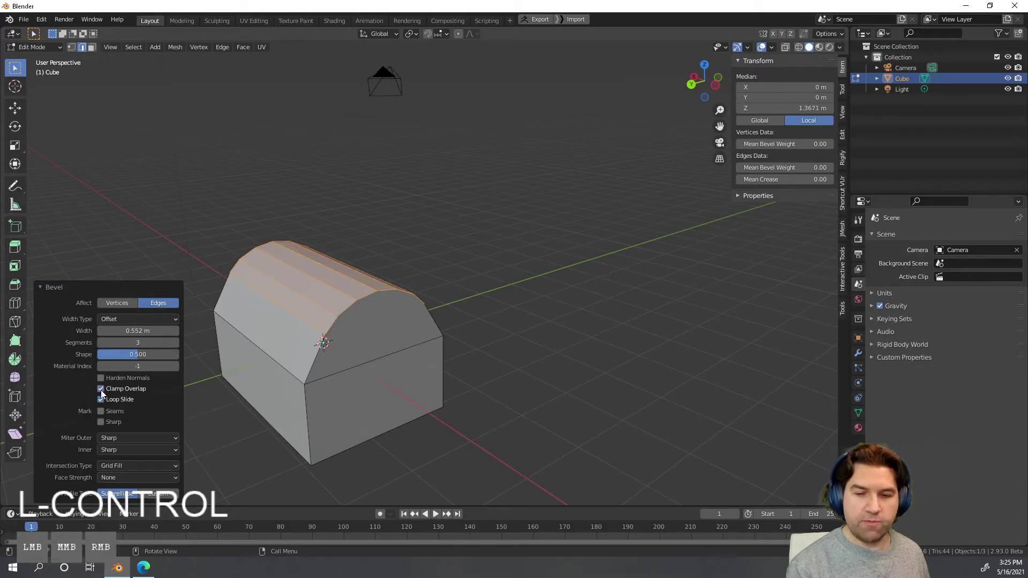
pyautogui.keyDown('shift'); pyautogui.moveTo(131, 328); pyautogui.dragTo(125, 342); pyautogui.keyUp('shift')
pyautogui.click(175, 343)
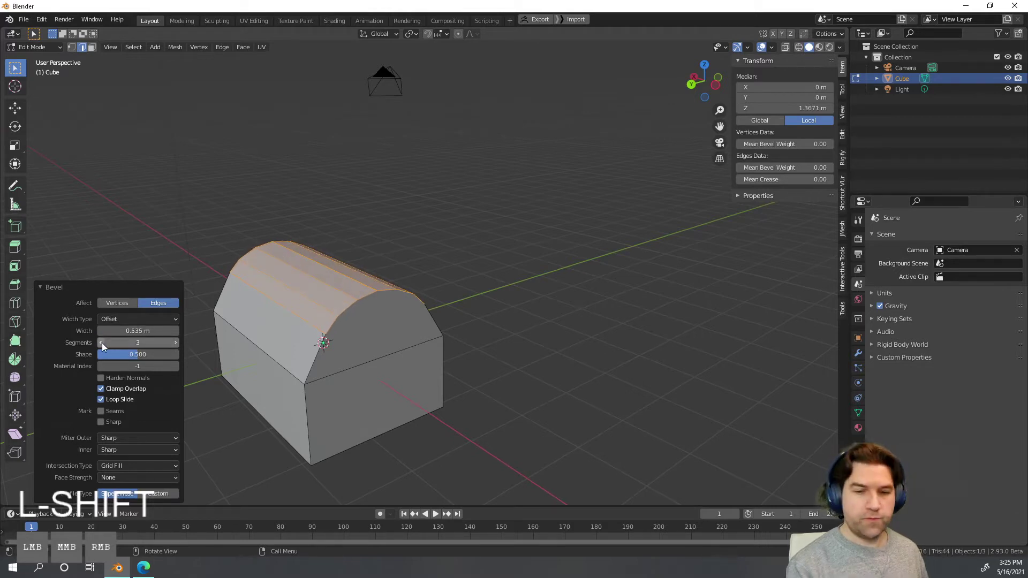
pyautogui.press('Return')
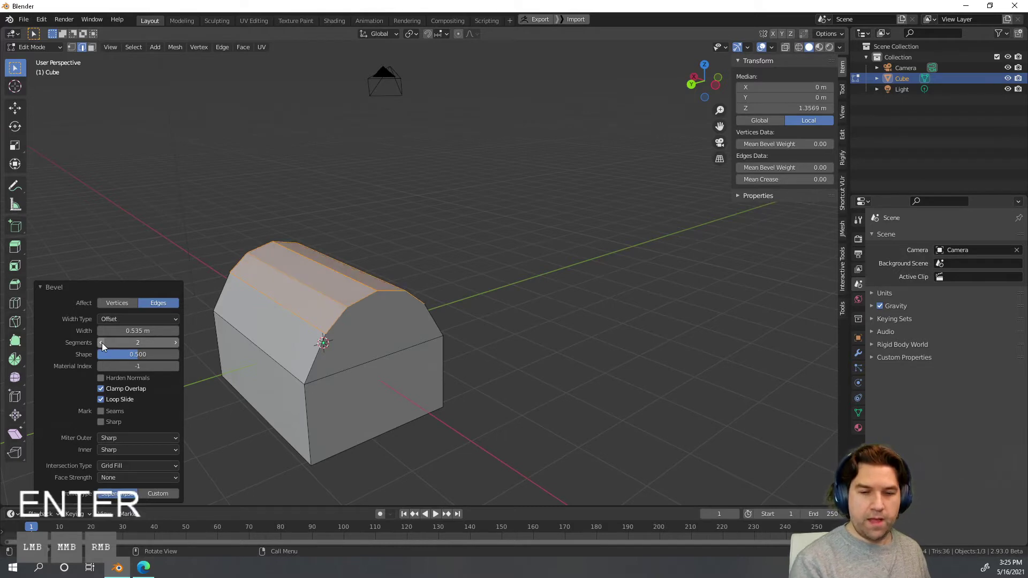
pyautogui.click(102, 343)
pyautogui.click(176, 343)
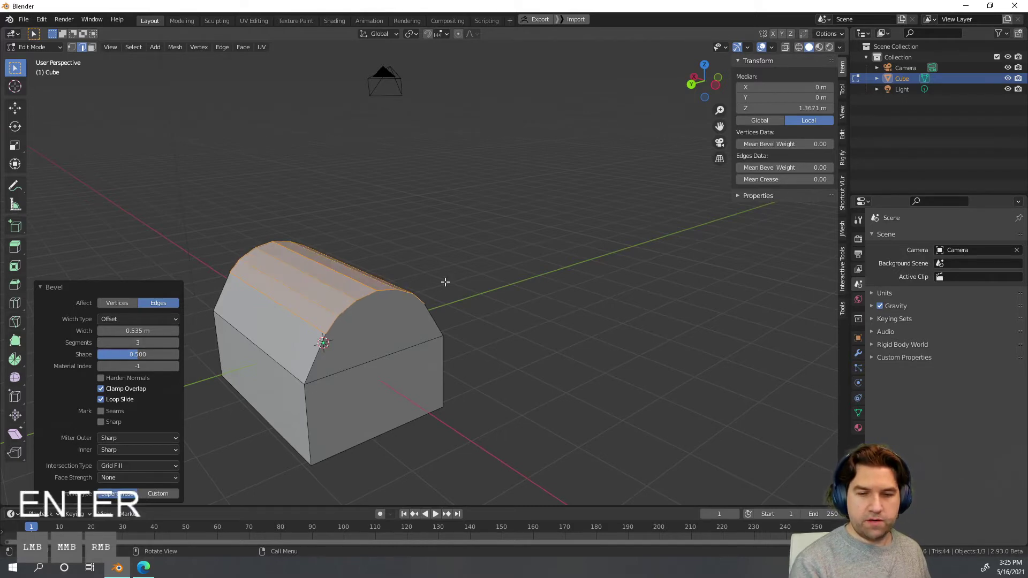
pyautogui.click(503, 267)
# Step: Switch to vertex selection and the Tweak tool, and try moving the top middle vertex of the lid's end before undoing the move
pyautogui.moveTo(487, 284); pyautogui.dragTo(337, 306, button='middle')
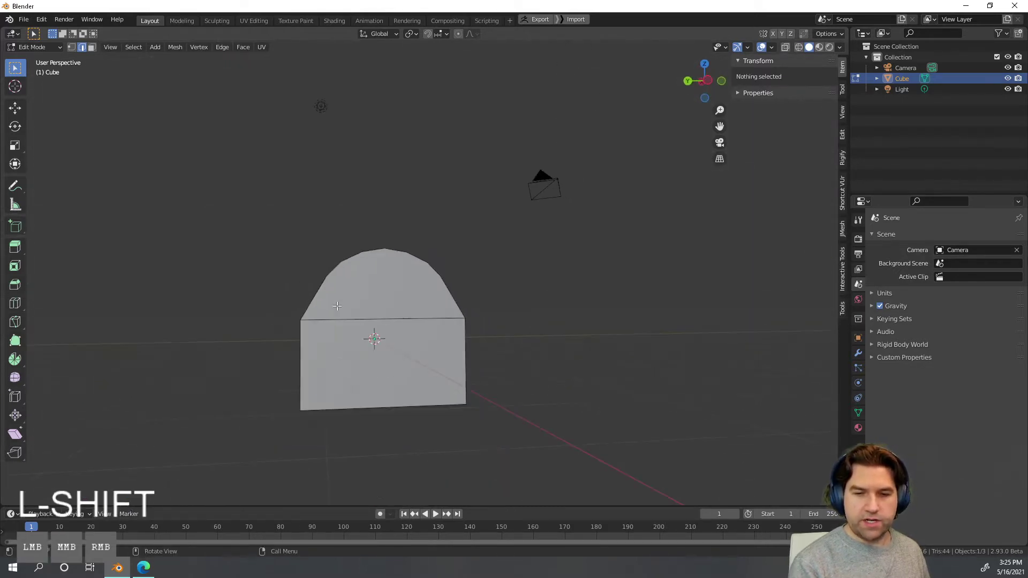
pyautogui.moveTo(406, 302); pyautogui.dragTo(415, 339, button='middle')
pyautogui.scroll(4, 413, 322)
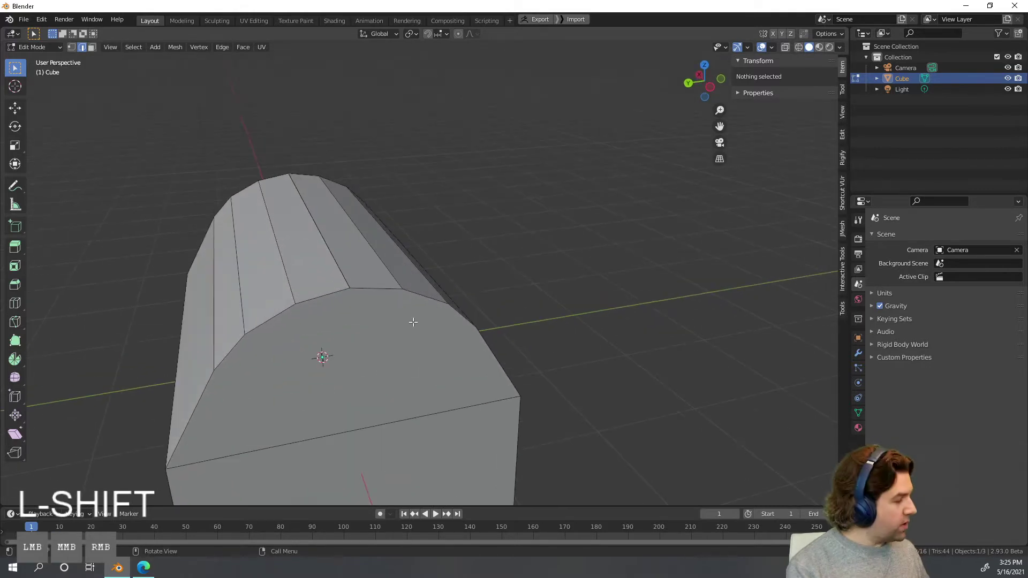
pyautogui.press('1')
pyautogui.click(350, 289)
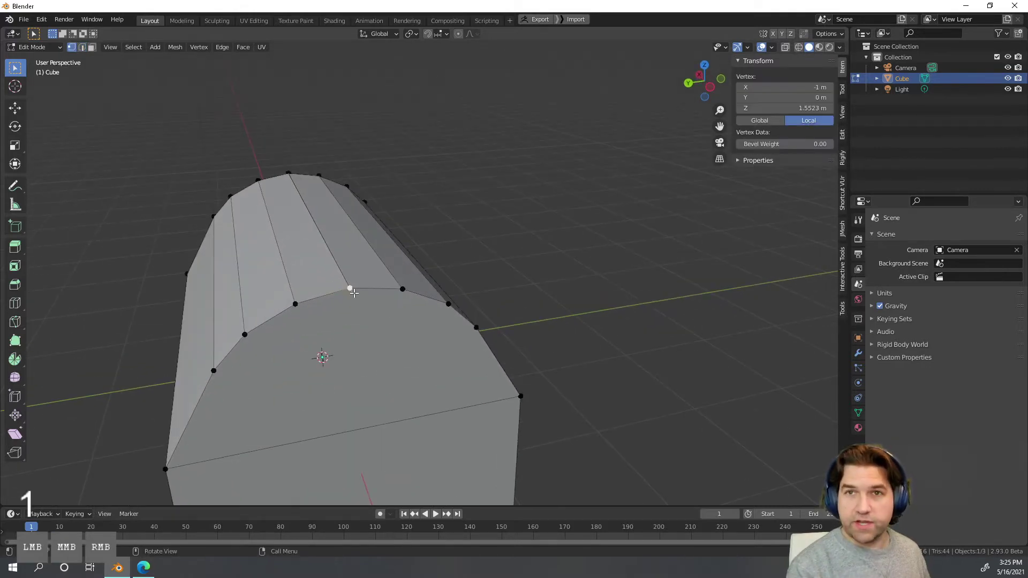
pyautogui.click(16, 72)
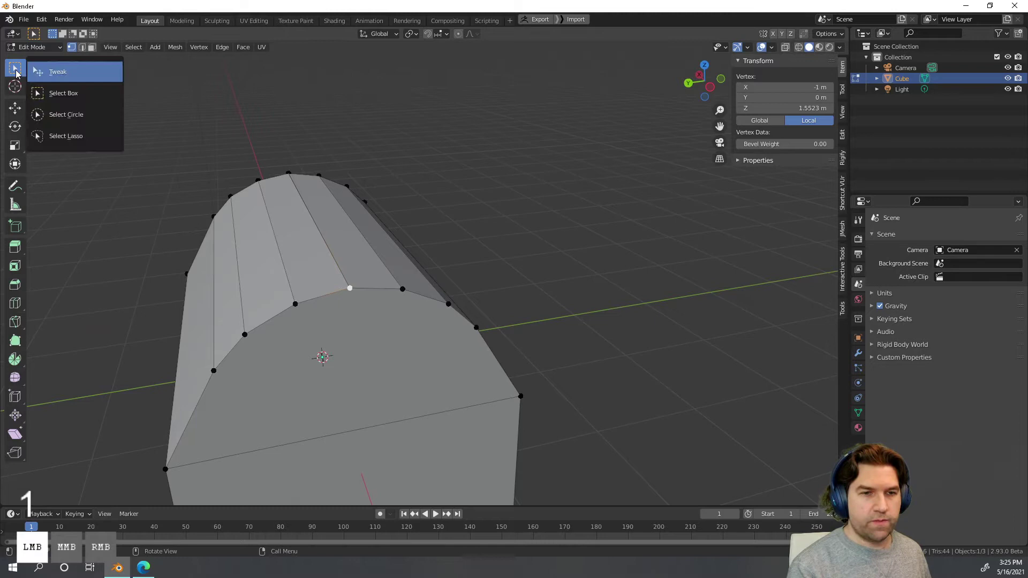
pyautogui.click(44, 77)
pyautogui.moveTo(350, 288)
pyautogui.mouseDown()
pyautogui.moveTo(313, 282)
pyautogui.moveTo(339, 283)
pyautogui.mouseUp()
pyautogui.hotkey('ctrl', 'z')
# Step: Select the whole chest mesh and merge its vertices by distance at 0.0001 m
pyautogui.scroll(-2, 404, 347)
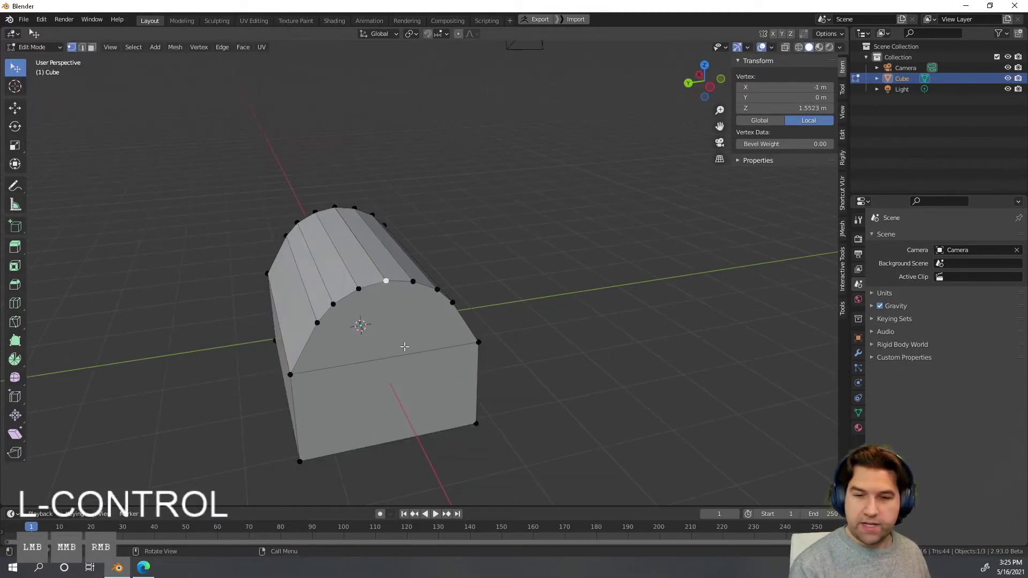
pyautogui.press('a')
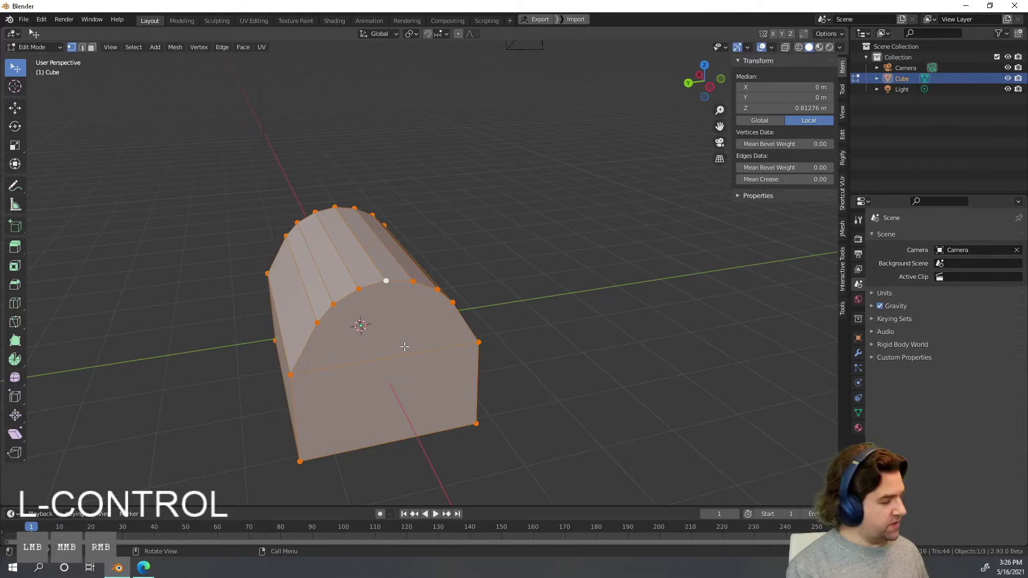
pyautogui.press('m')
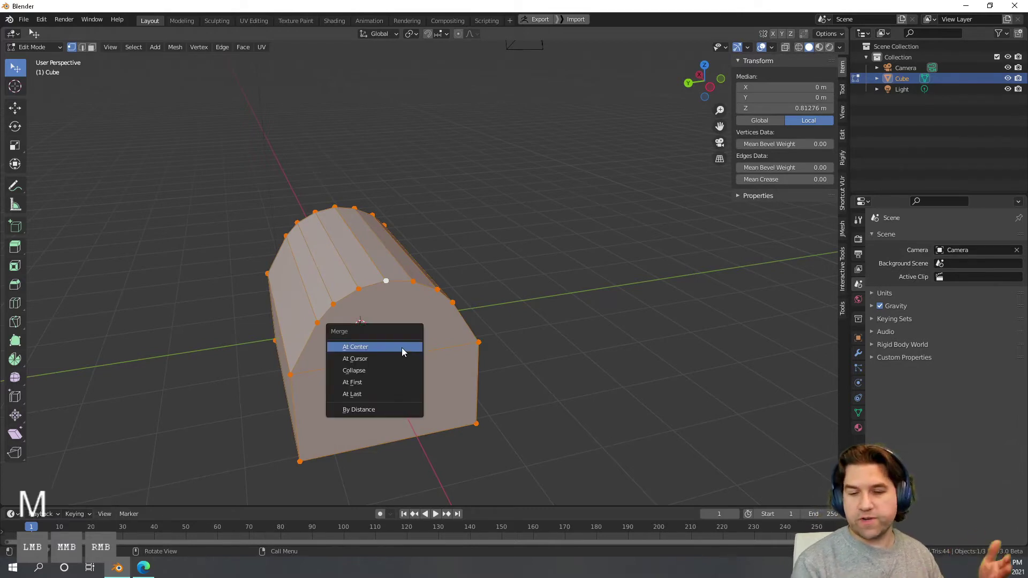
pyautogui.click(381, 410)
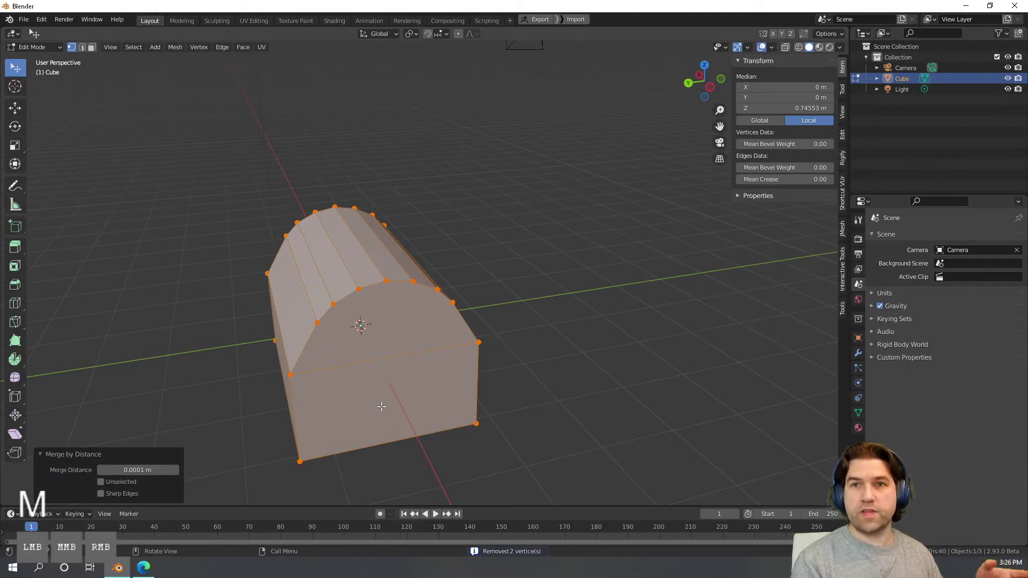
# Step: Try moving the top middle vertex at the lid's end once more and undo the move
pyautogui.click(523, 390)
pyautogui.moveTo(386, 280); pyautogui.dragTo(376, 261)
pyautogui.hotkey('ctrl', 'z')
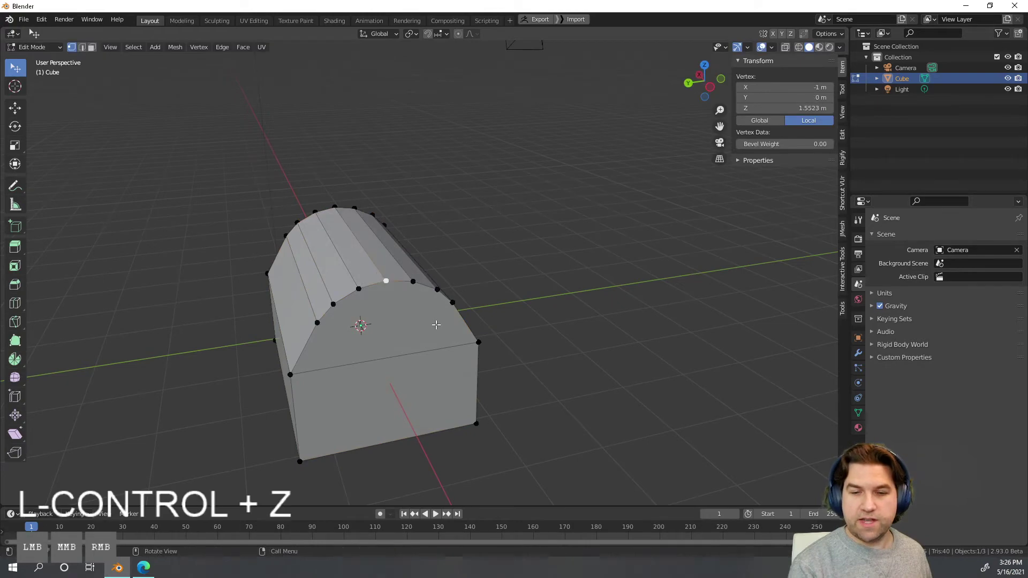
# Step: Add one centred loop cut around the body and lid, dividing the chest's length in half at X 0
pyautogui.press('Tab')
pyautogui.moveTo(530, 321); pyautogui.dragTo(506, 310, button='middle')
pyautogui.press('Tab')
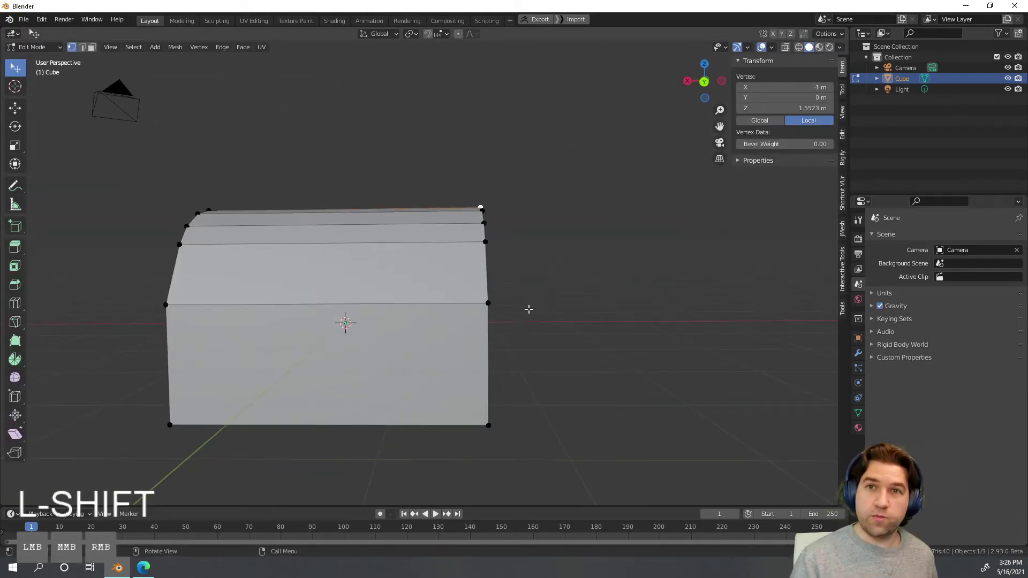
pyautogui.press('Tab')
pyautogui.moveTo(519, 295); pyautogui.dragTo(411, 373, button='middle')
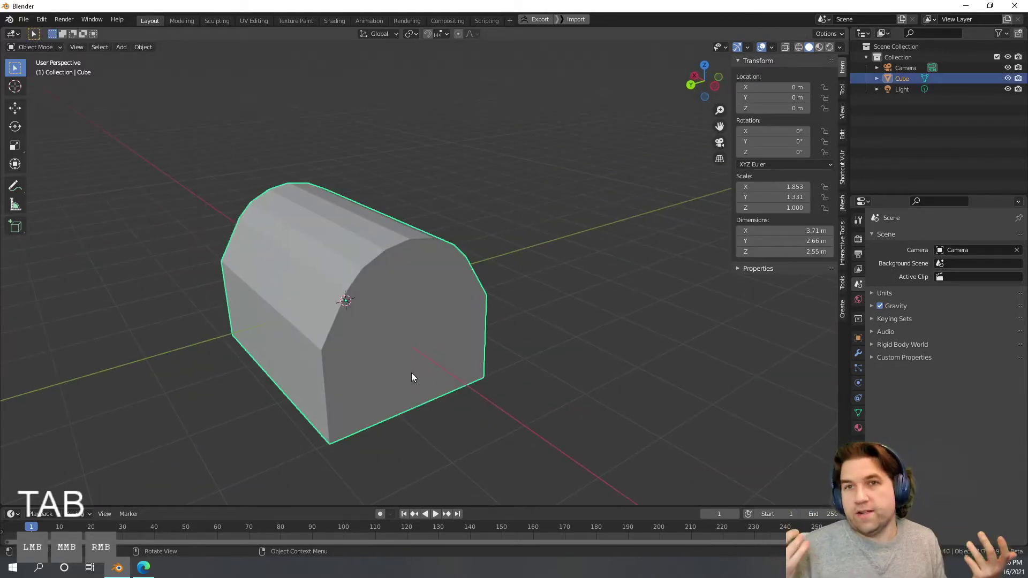
pyautogui.moveTo(412, 372); pyautogui.dragTo(413, 306, button='middle')
pyautogui.press('Tab')
pyautogui.press('shift')
pyautogui.press('ctrl')
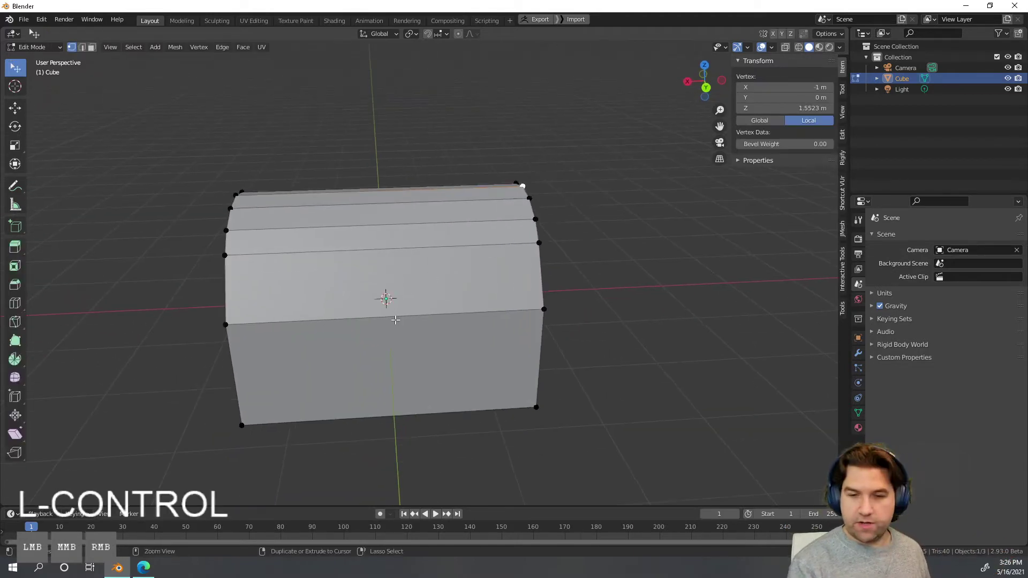
pyautogui.hotkey('ctrl', 'r')
pyautogui.click(406, 313)
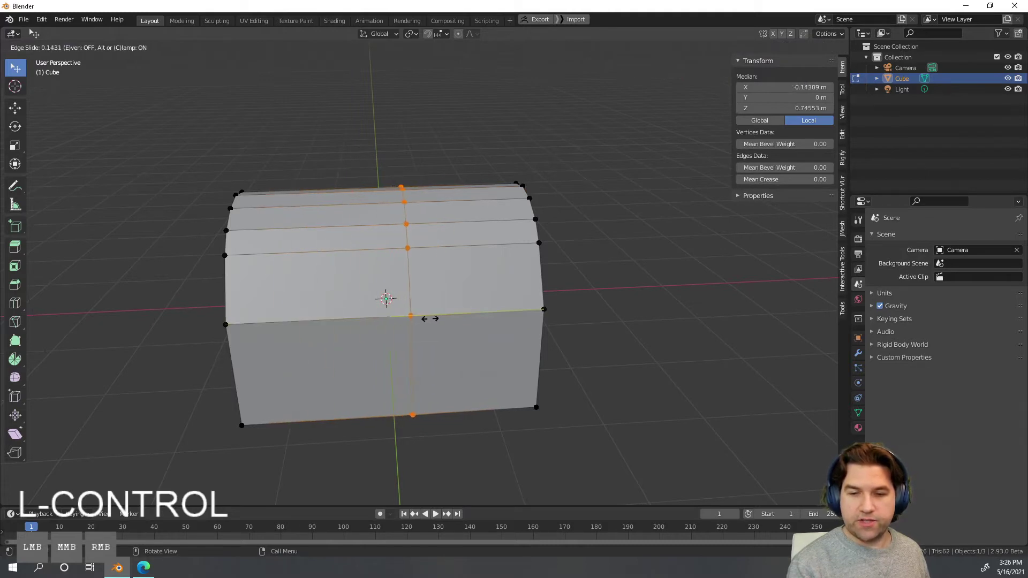
pyautogui.click(364, 238)
# Step: Add one centred lengthwise loop cut along the chest's underside and the lower faces of both ends
pyautogui.moveTo(406, 247); pyautogui.dragTo(411, 282, button='middle')
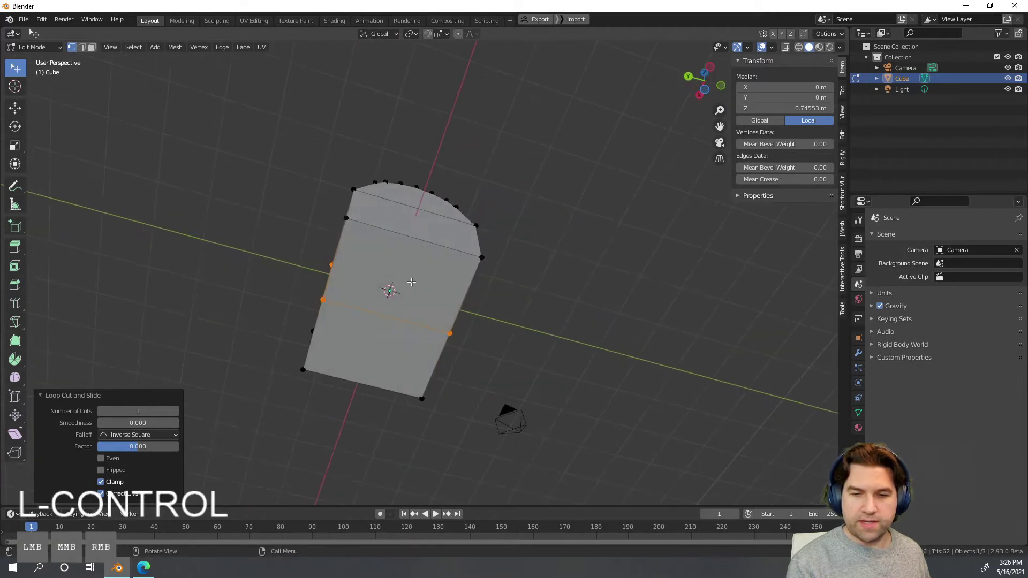
pyautogui.moveTo(413, 233); pyautogui.dragTo(425, 266, button='middle')
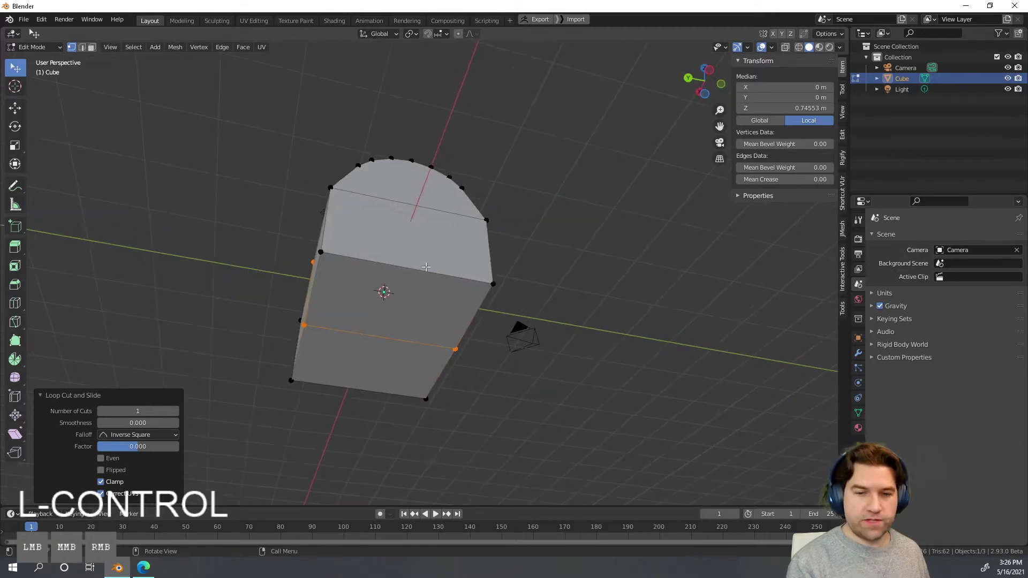
pyautogui.hotkey('ctrl', 'r')
pyautogui.click(406, 273)
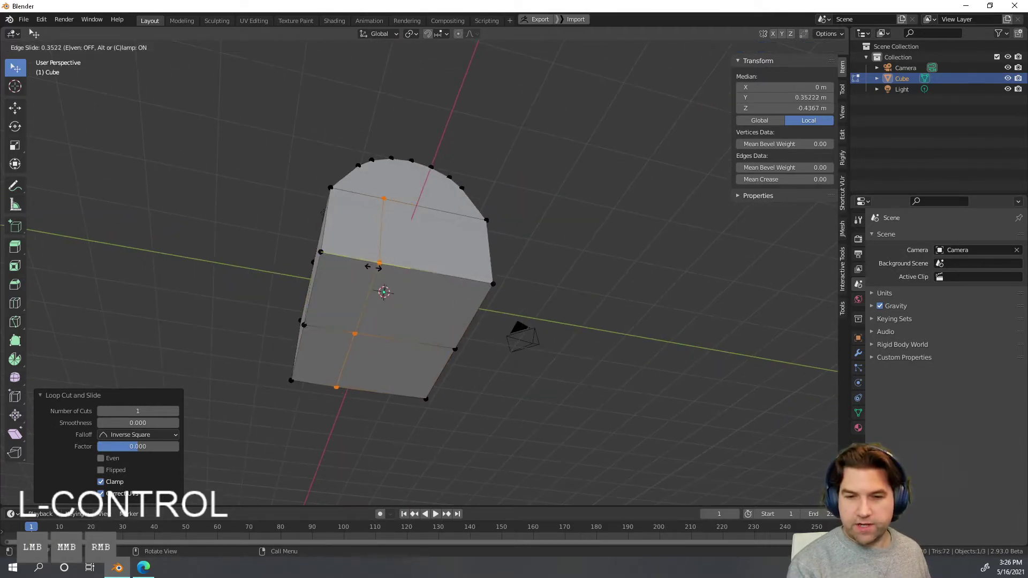
pyautogui.rightClick(368, 266)
# Step: Join the centre vertex of the chest's -X end to the lid's top middle vertex with a vertical edge, and clear the selection
pyautogui.moveTo(395, 248); pyautogui.dragTo(423, 308, button='middle')
pyautogui.moveTo(379, 159); pyautogui.dragTo(339, 286, button='middle')
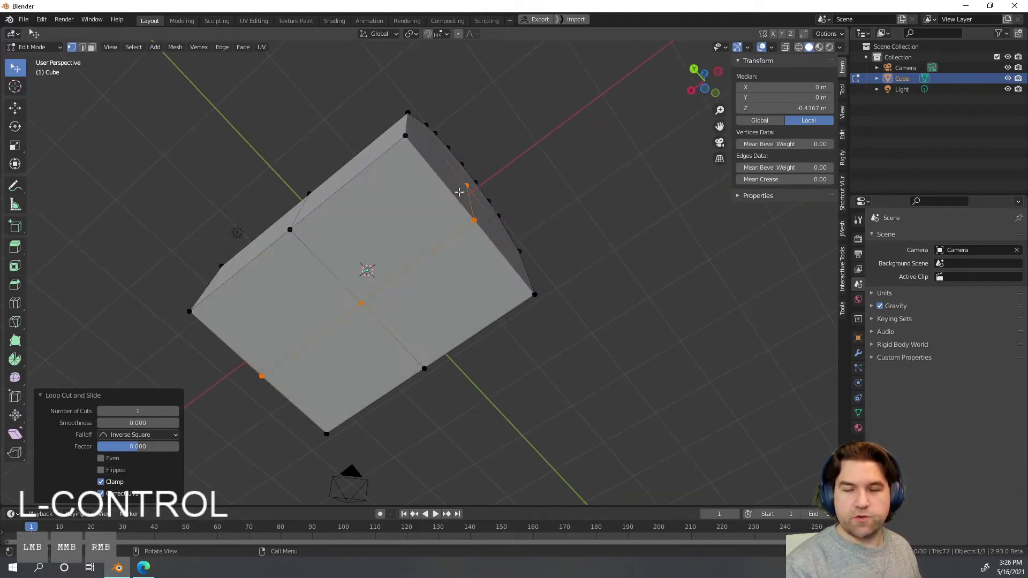
pyautogui.moveTo(459, 191); pyautogui.dragTo(508, 347, button='middle')
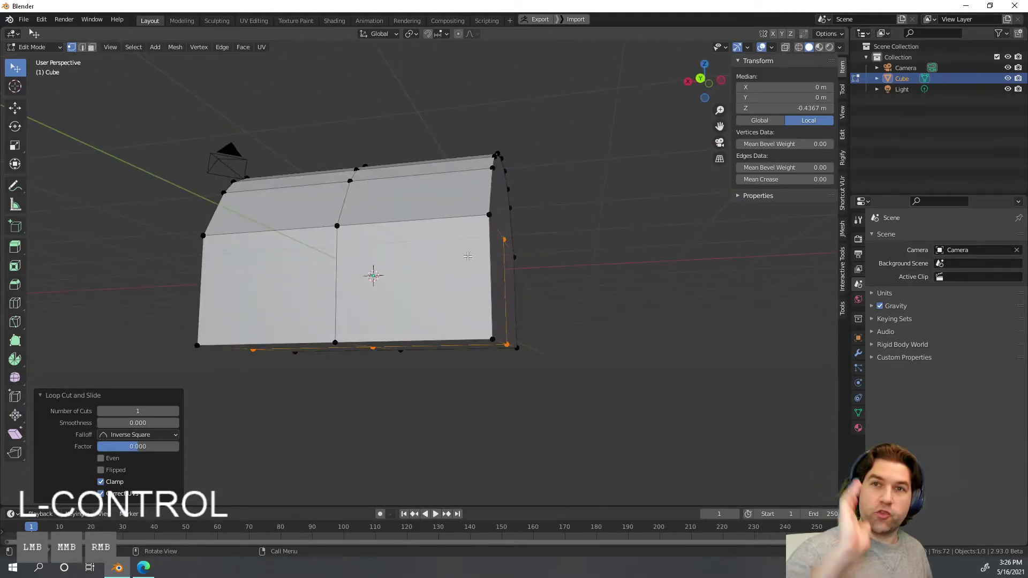
pyautogui.moveTo(467, 257)
pyautogui.mouseDown(button='middle')
pyautogui.moveTo(469, 227)
pyautogui.moveTo(477, 257)
pyautogui.mouseUp(button='middle')
pyautogui.scroll(1, 469, 226)
pyautogui.click(551, 285)
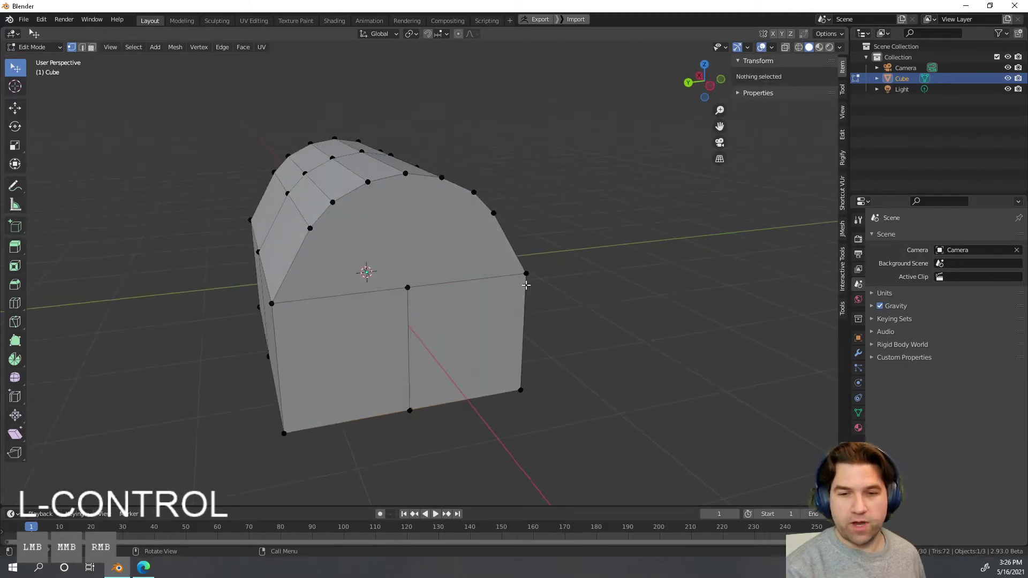
pyautogui.moveTo(416, 277); pyautogui.dragTo(441, 291, button='middle')
pyautogui.click(439, 293)
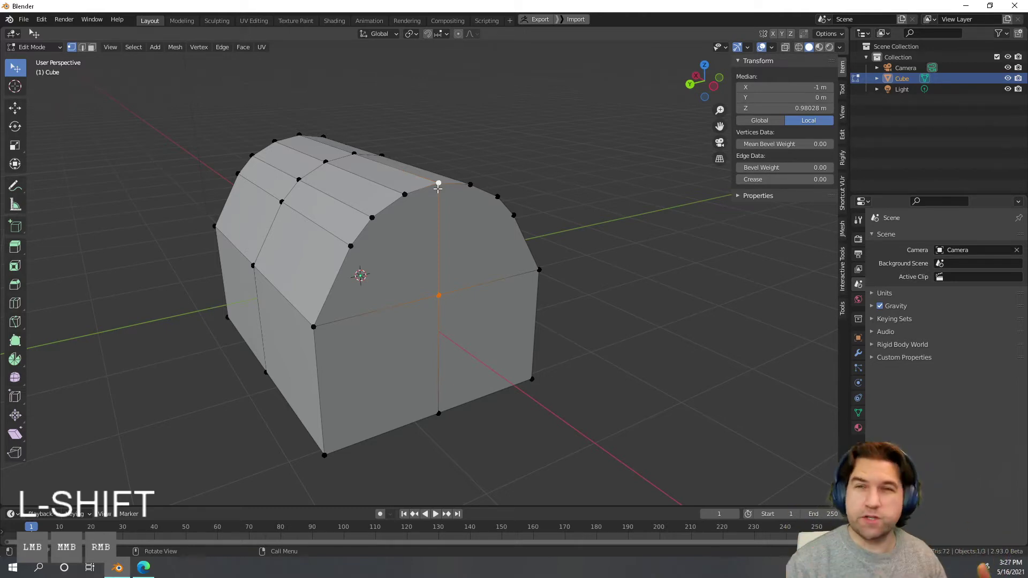
pyautogui.click(558, 227)
# Step: Switch to face selection and select the upper and lower -Y faces on the chest's -X end
pyautogui.moveTo(590, 303); pyautogui.dragTo(544, 292, button='middle')
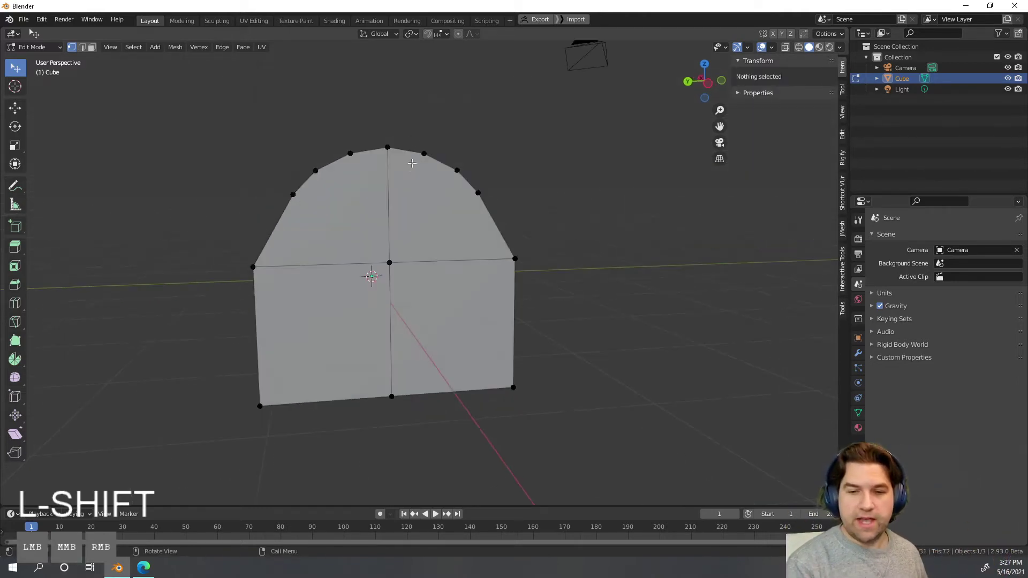
pyautogui.moveTo(400, 182); pyautogui.dragTo(453, 309, button='middle')
pyautogui.scroll(-1, 452, 259)
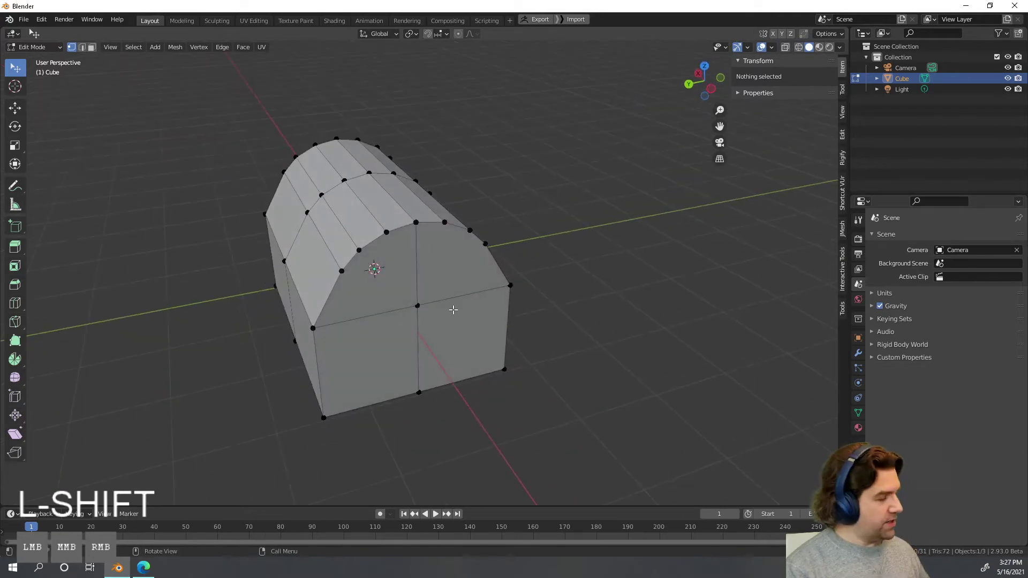
pyautogui.click(415, 204)
pyautogui.moveTo(414, 204); pyautogui.dragTo(549, 347, button='middle')
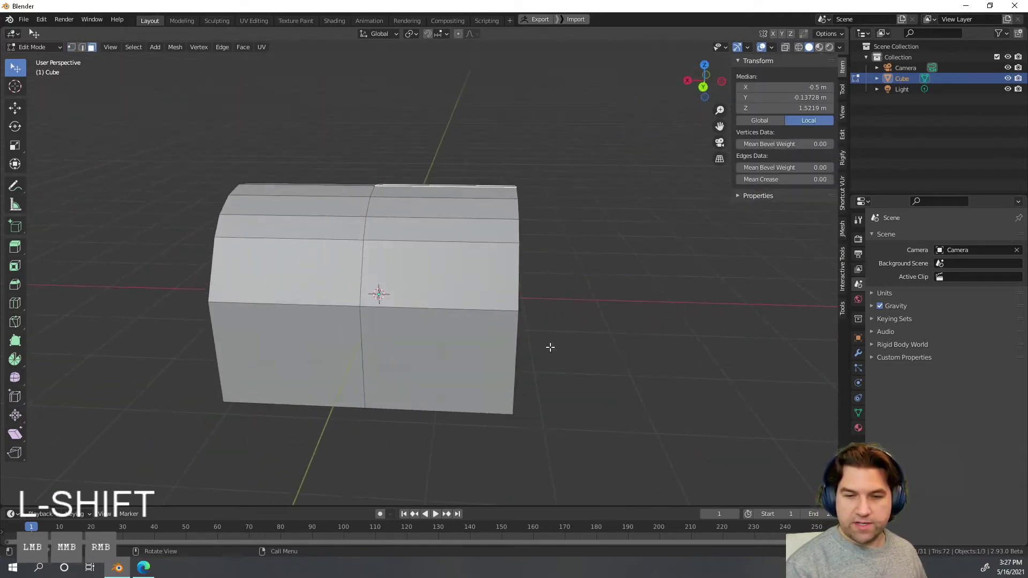
pyautogui.moveTo(551, 212); pyautogui.dragTo(436, 238, button='middle')
pyautogui.click(441, 232)
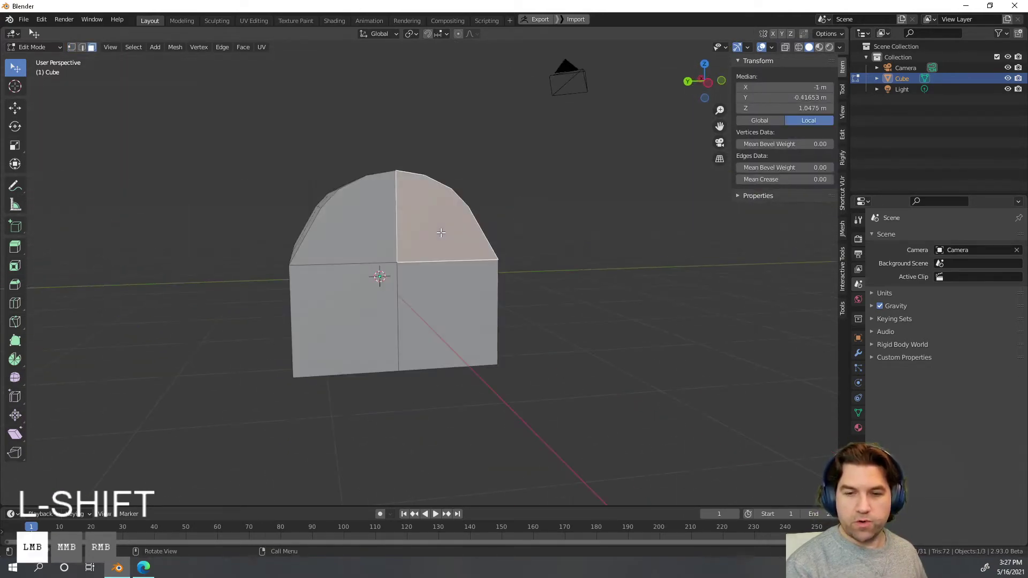
pyautogui.moveTo(464, 308); pyautogui.dragTo(447, 220, button='middle')
pyautogui.keyDown('shift'); pyautogui.click(432, 218); pyautogui.keyUp('shift')
# Step: Try extending the face selection along the -Y side of the underside to the opposite end, and clear the selection
pyautogui.moveTo(438, 289); pyautogui.dragTo(452, 220, button='middle')
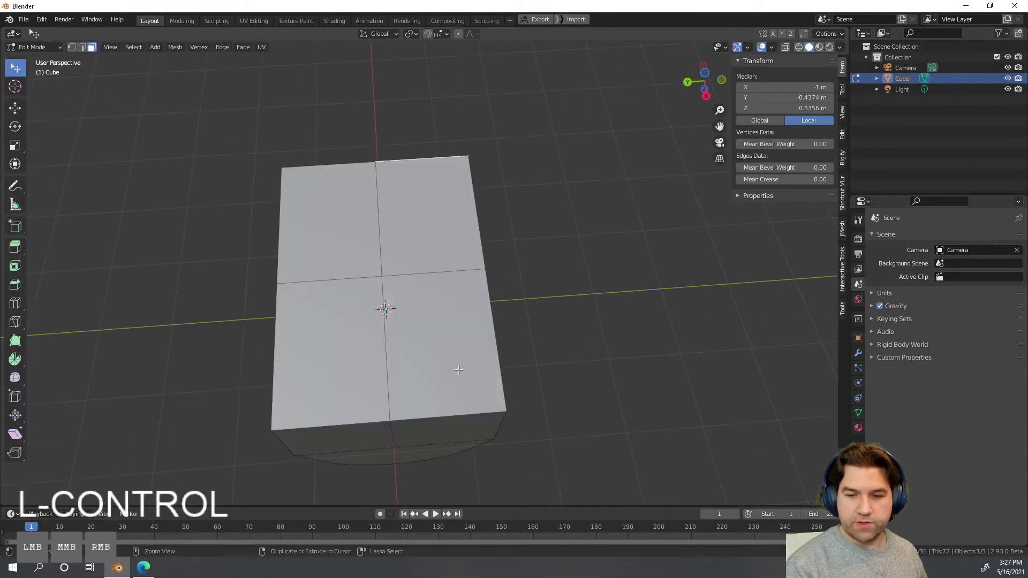
pyautogui.keyDown('ctrl'); pyautogui.click(459, 370); pyautogui.keyUp('ctrl')
pyautogui.moveTo(496, 420); pyautogui.dragTo(515, 343, button='middle')
pyautogui.keyDown('ctrl'); pyautogui.click(374, 340); pyautogui.keyUp('ctrl')
pyautogui.hotkey('ctrl', 'z')
pyautogui.keyDown('ctrl'); pyautogui.click(374, 327); pyautogui.keyUp('ctrl')
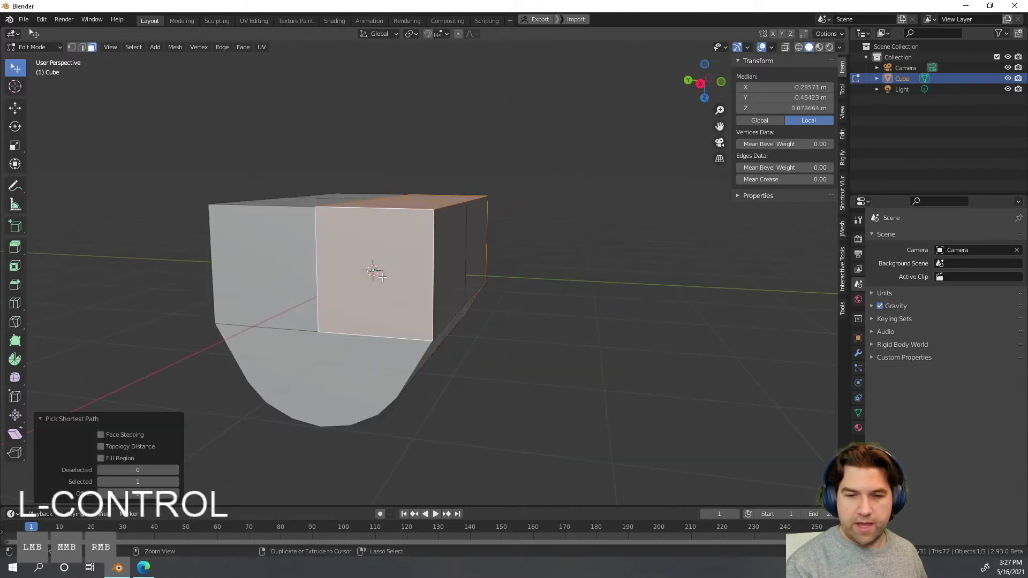
pyautogui.moveTo(373, 326); pyautogui.dragTo(615, 374, button='middle')
pyautogui.click(615, 375)
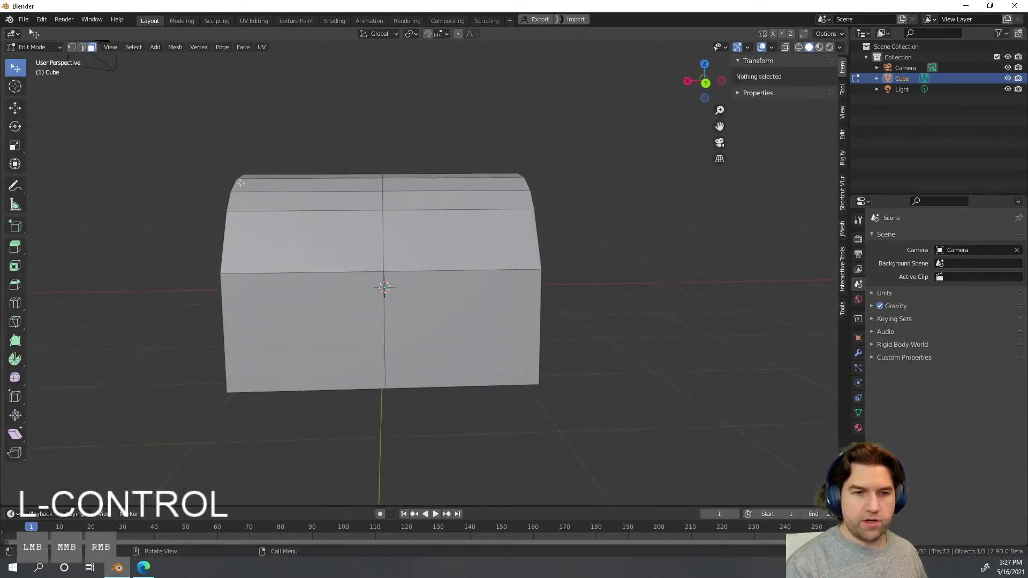
# Step: Switch to the Select Box tool and turn on X-ray display
pyautogui.moveTo(428, 155); pyautogui.dragTo(372, 289, button='middle')
pyautogui.scroll(-2, 372, 289)
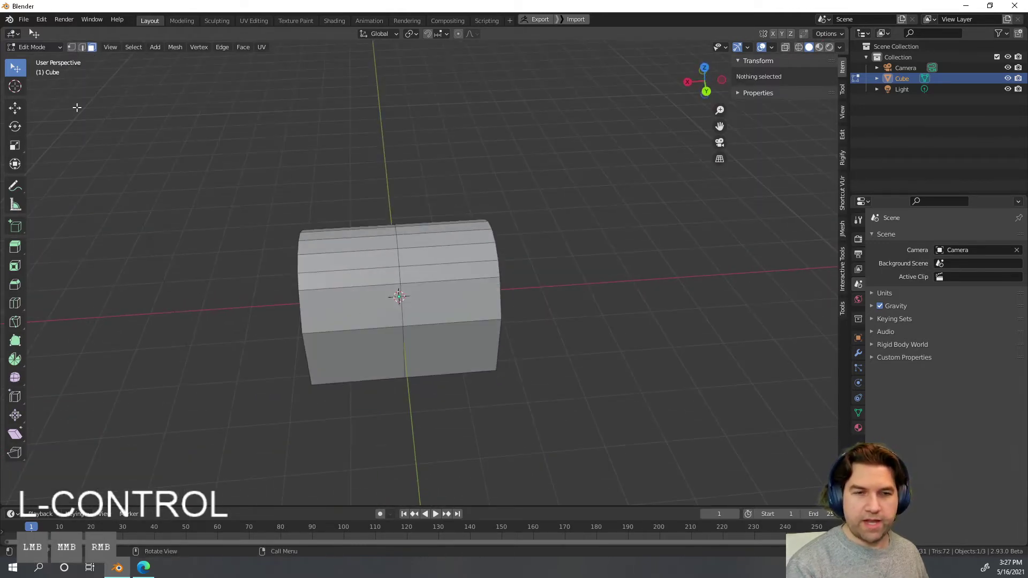
pyautogui.moveTo(12, 69); pyautogui.dragTo(48, 87)
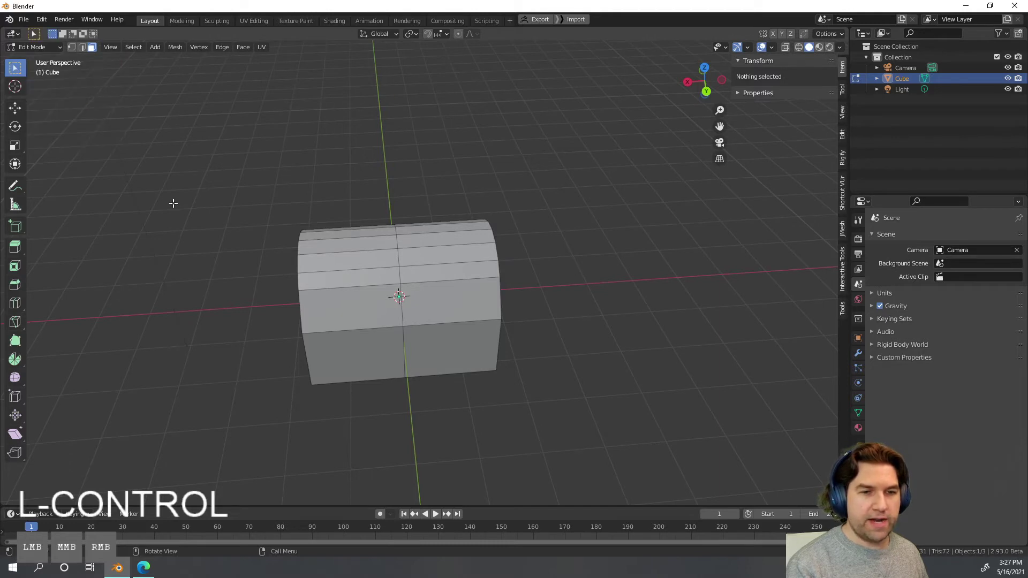
pyautogui.moveTo(174, 204); pyautogui.dragTo(185, 174, button='middle')
pyautogui.click(785, 48)
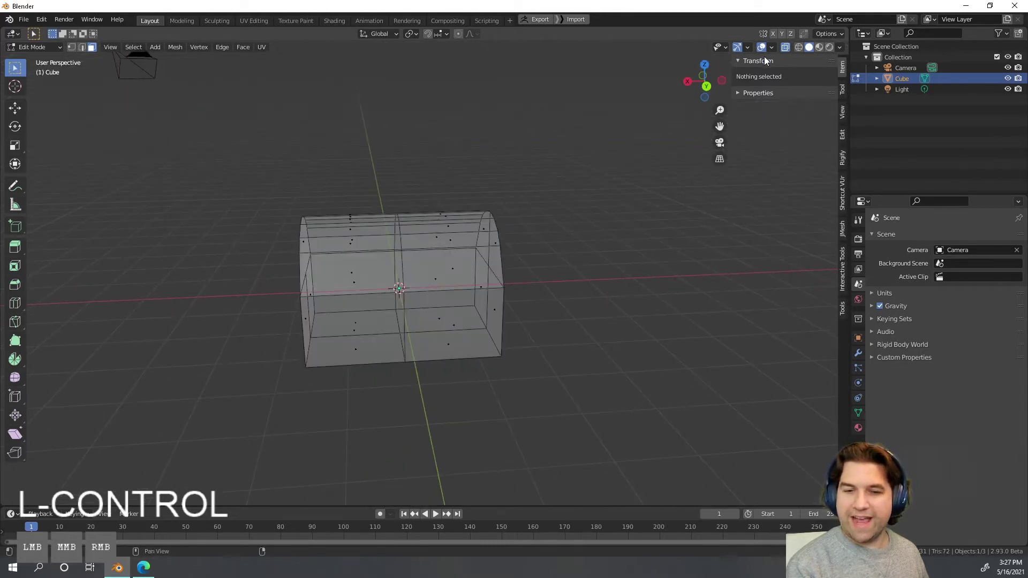
# Step: Try box-selecting the +X half of the chest with X-ray on and off, turn X-ray back on, and clear the selection
pyautogui.moveTo(615, 139); pyautogui.dragTo(381, 259, button='middle')
pyautogui.click(783, 49)
pyautogui.click(783, 48)
pyautogui.moveTo(242, 153); pyautogui.dragTo(375, 395)
pyautogui.click(786, 47)
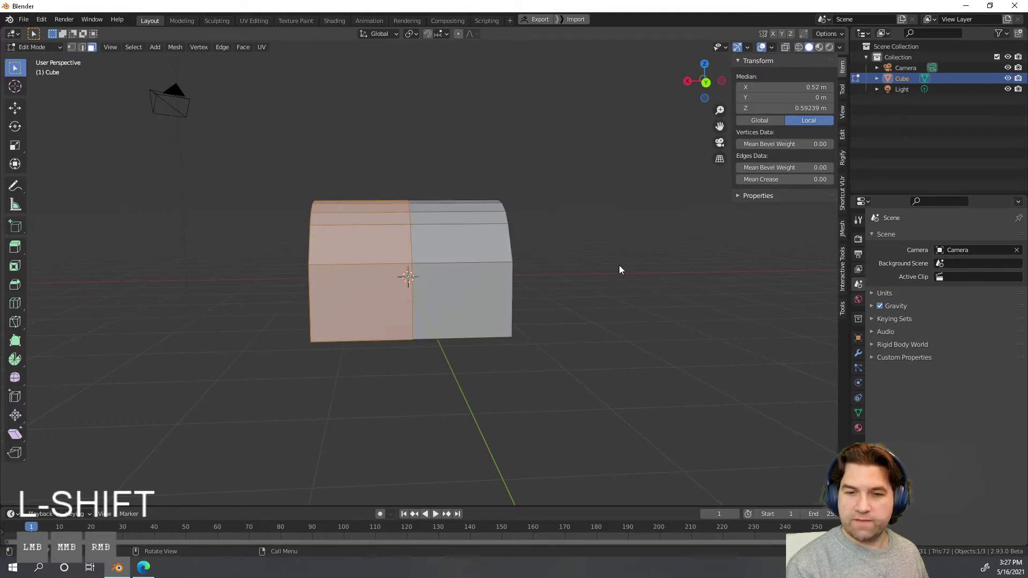
pyautogui.click(619, 265)
pyautogui.moveTo(252, 164); pyautogui.dragTo(372, 397)
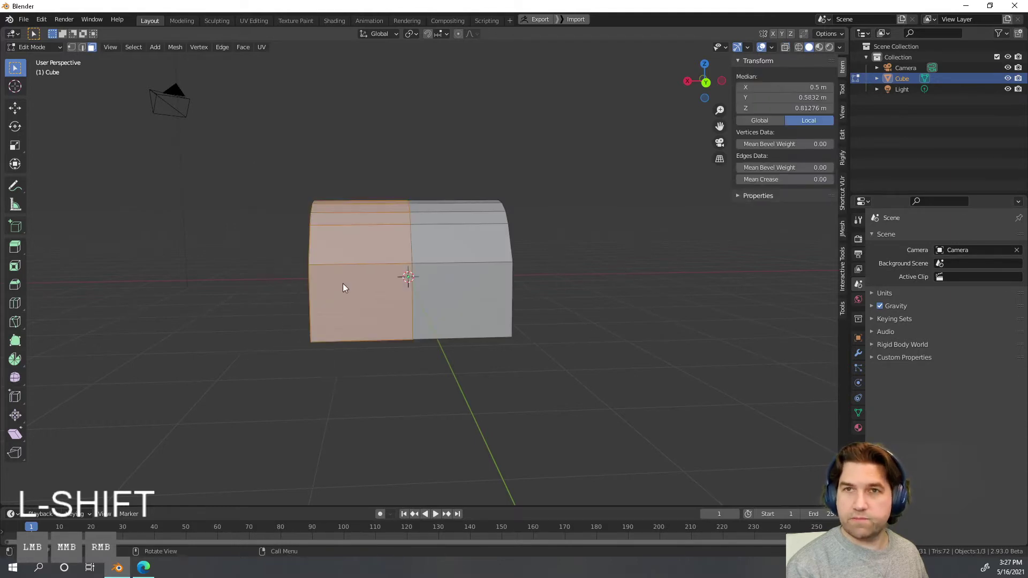
pyautogui.moveTo(389, 237); pyautogui.dragTo(412, 240, button='middle')
pyautogui.click(786, 48)
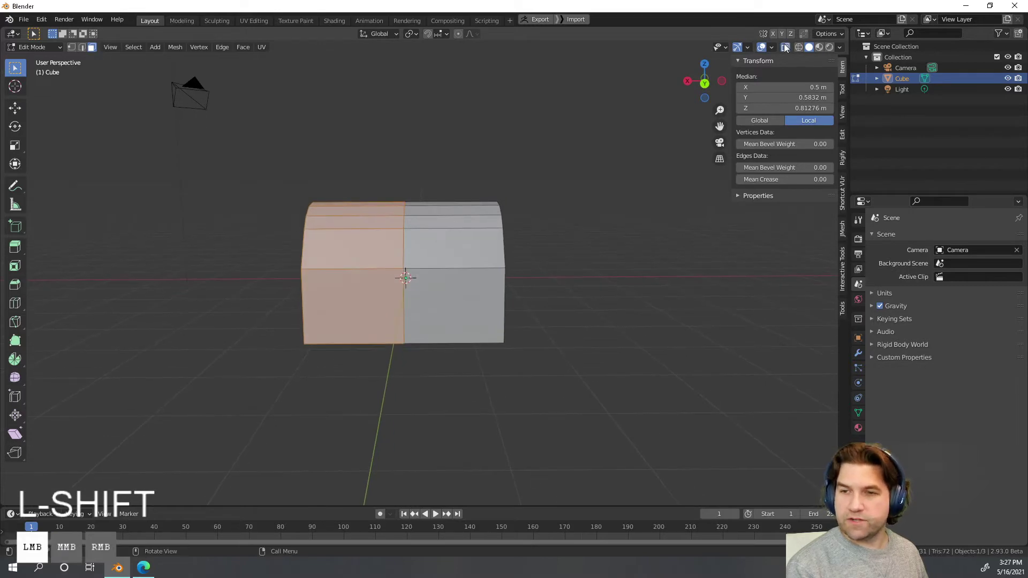
pyautogui.click(558, 316)
# Step: Box-select all faces of the chest's +X half and delete them
pyautogui.moveTo(557, 315); pyautogui.dragTo(576, 337, button='middle')
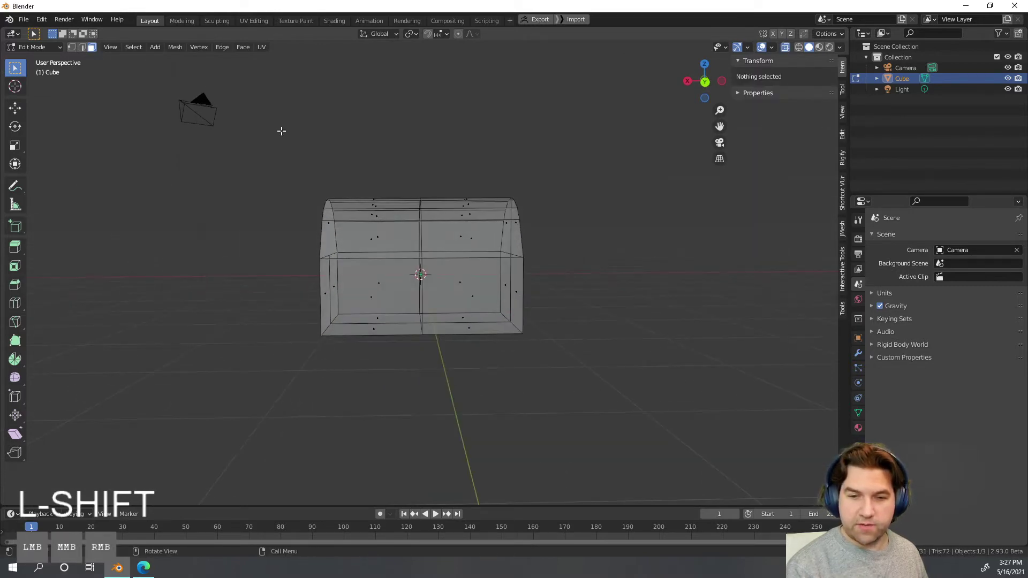
pyautogui.moveTo(275, 126); pyautogui.dragTo(403, 404)
pyautogui.press('x')
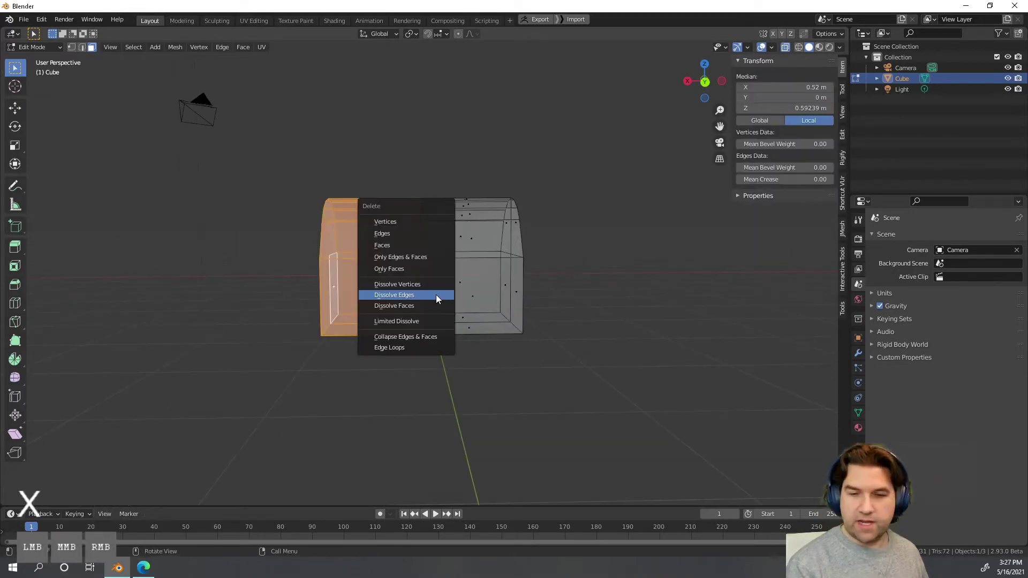
pyautogui.click(402, 244)
# Step: From the top view, box-select all faces of the chest's +Y half and delete them
pyautogui.moveTo(565, 220); pyautogui.dragTo(560, 326, button='middle')
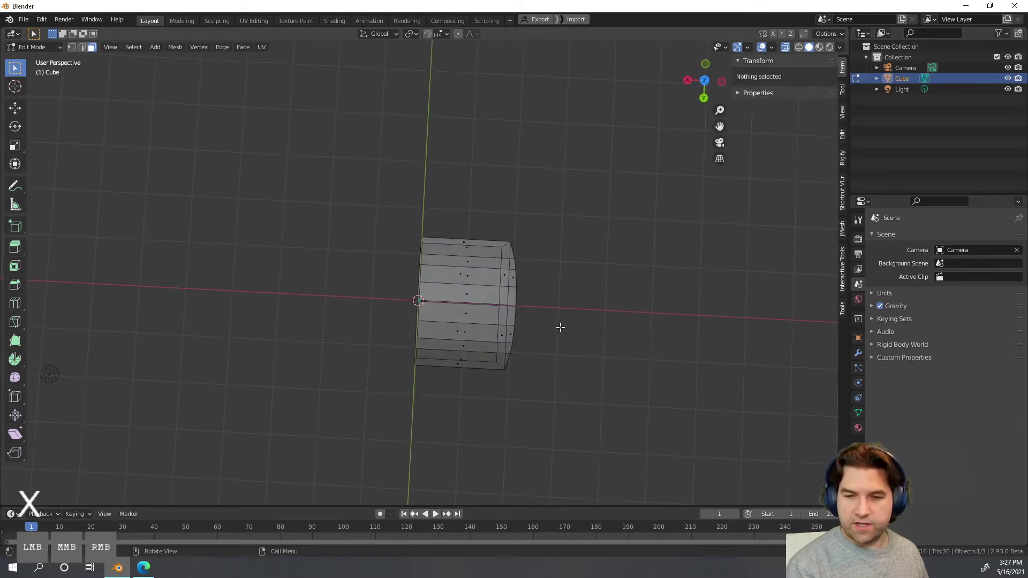
pyautogui.click(705, 81)
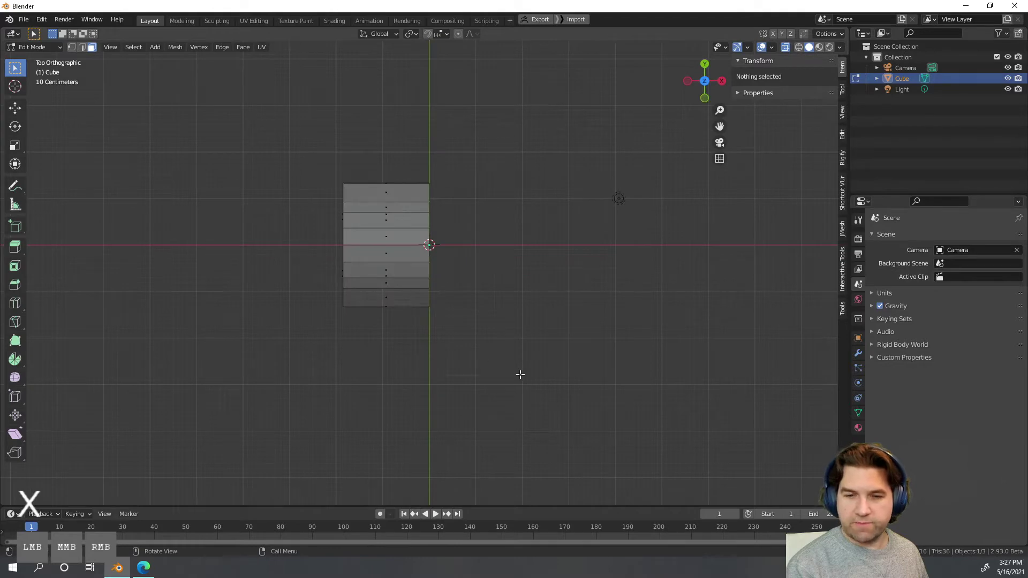
pyautogui.moveTo(520, 374); pyautogui.dragTo(512, 332)
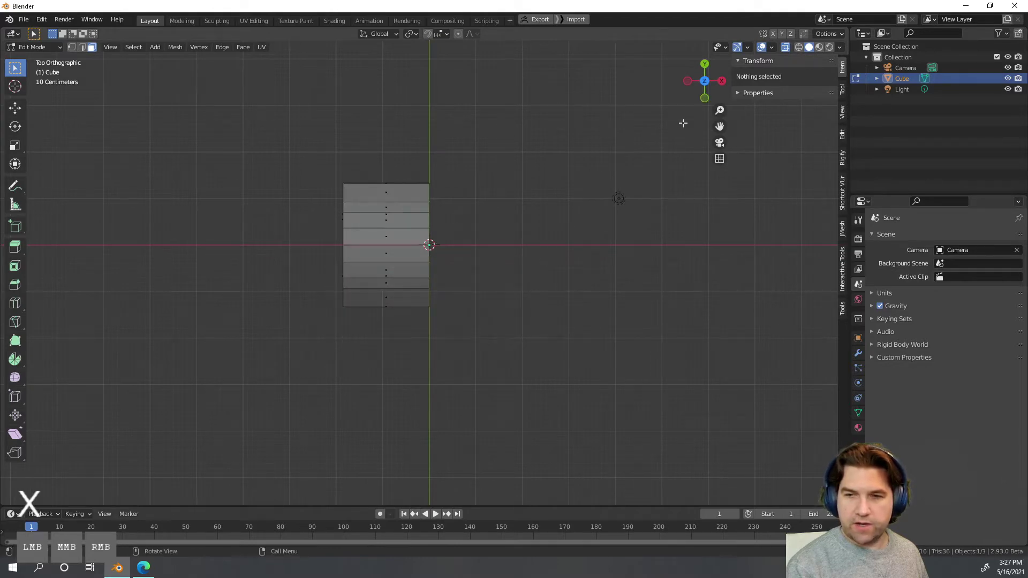
pyautogui.moveTo(287, 154); pyautogui.dragTo(476, 241)
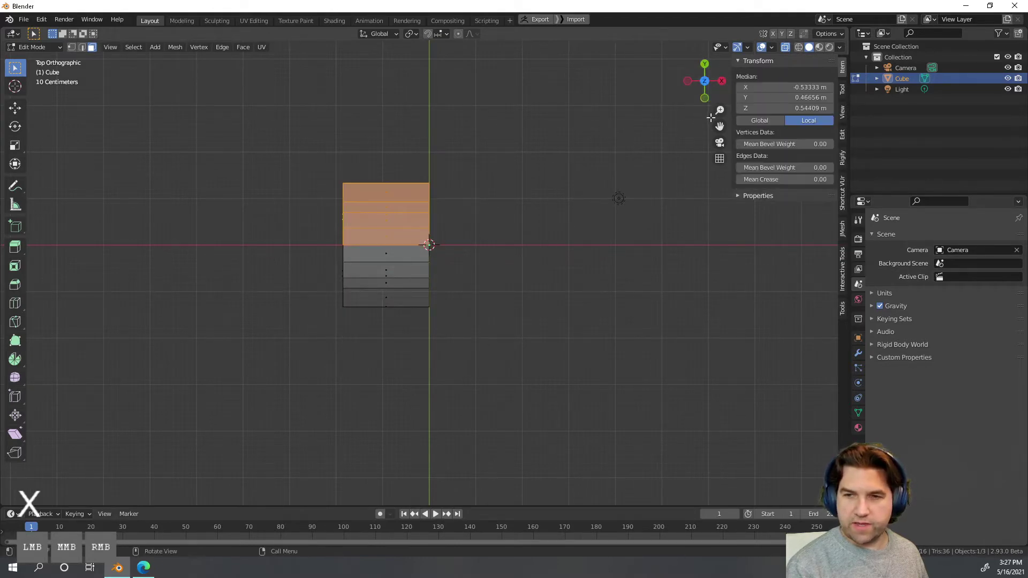
pyautogui.press('x')
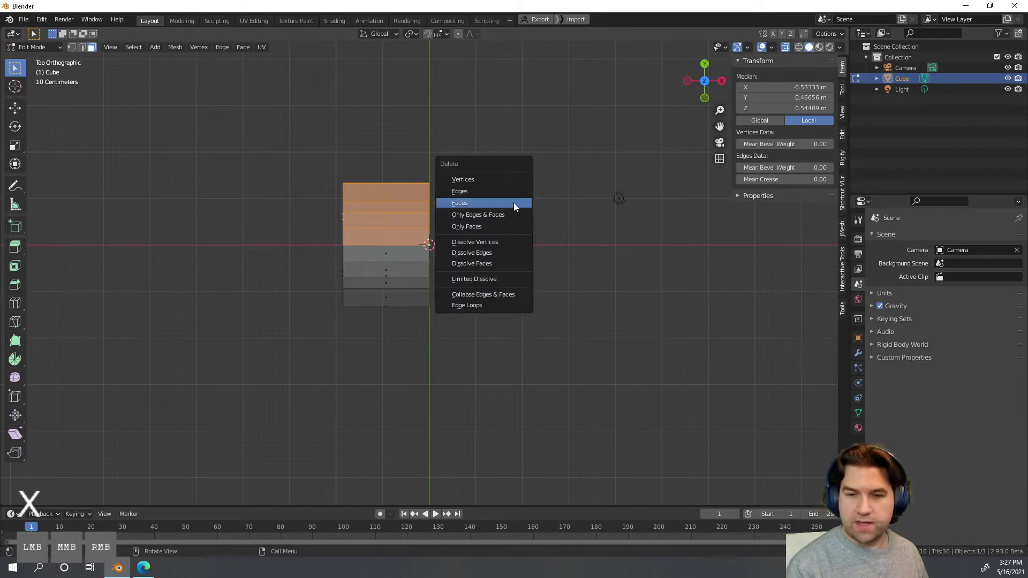
pyautogui.click(512, 202)
pyautogui.moveTo(513, 203); pyautogui.dragTo(612, 202, button='middle')
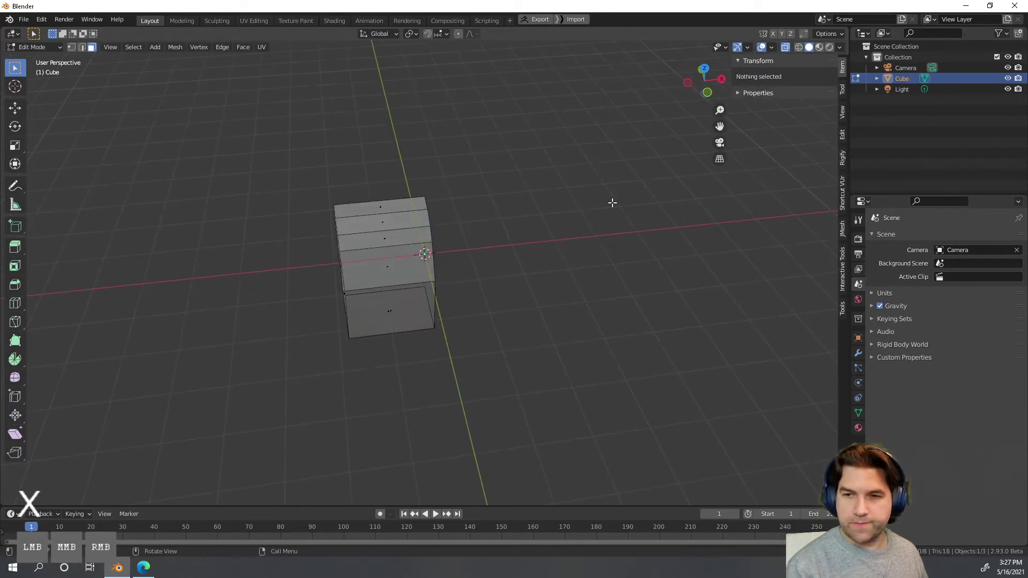
# Step: Turn off X-ray display, switch to Object Mode and select the remaining quarter of the chest
pyautogui.click(784, 49)
pyautogui.moveTo(608, 304); pyautogui.dragTo(567, 291, button='middle')
pyautogui.press('Tab')
pyautogui.click(392, 285)
pyautogui.click(558, 343)
pyautogui.moveTo(558, 343); pyautogui.dragTo(541, 305, button='middle')
pyautogui.click(417, 294)
pyautogui.scroll(2, 529, 304)
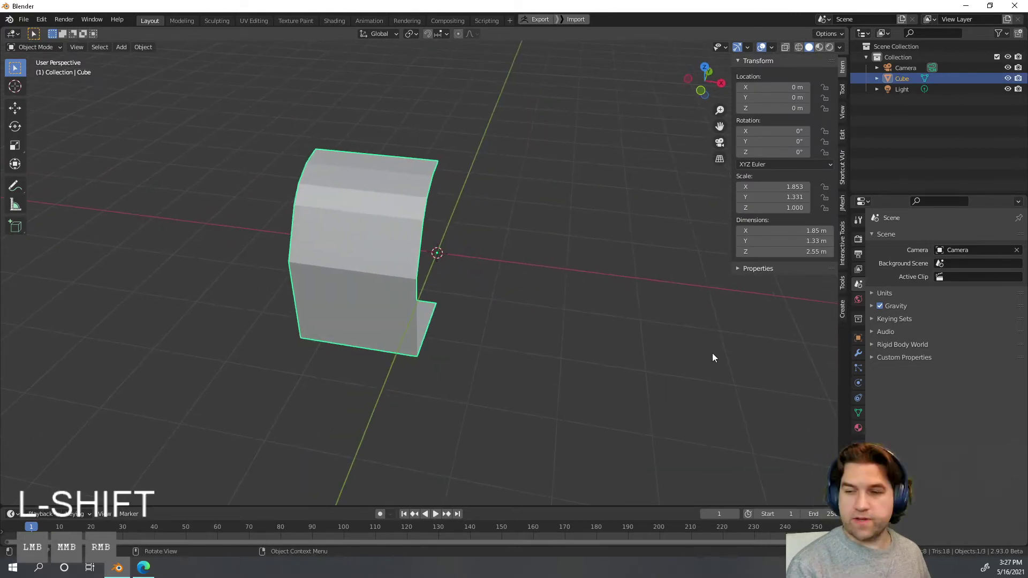
# Step: Add a Mirror modifier to the quarter and mirror it on both the X and Y axes
pyautogui.click(860, 356)
pyautogui.click(892, 239)
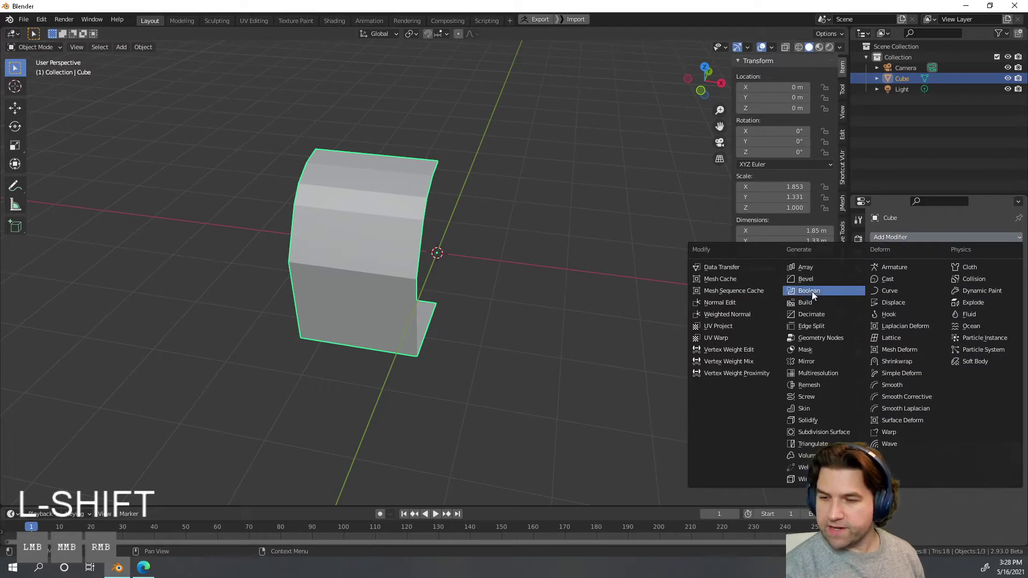
pyautogui.click(816, 361)
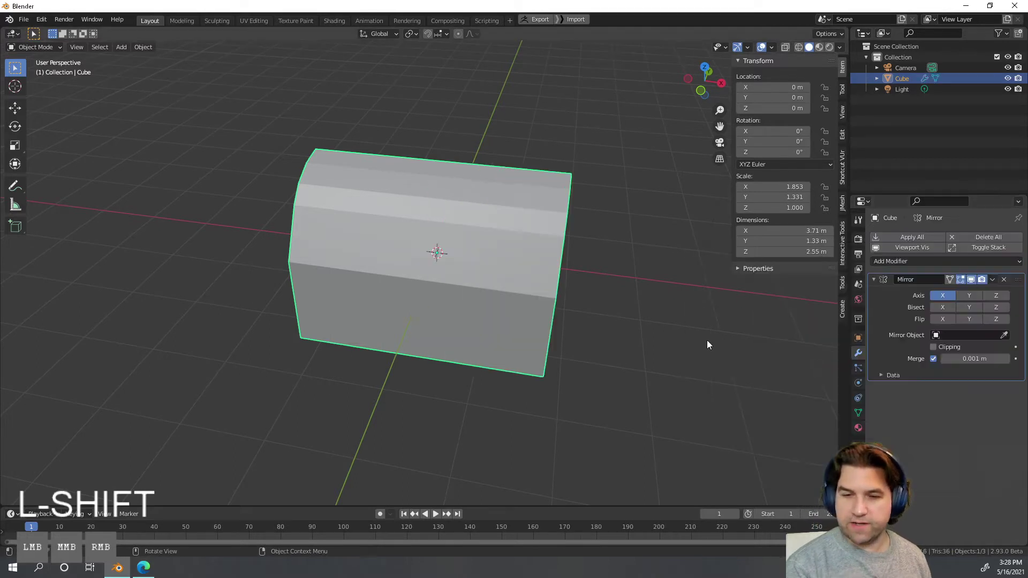
pyautogui.moveTo(482, 343); pyautogui.dragTo(669, 332, button='middle')
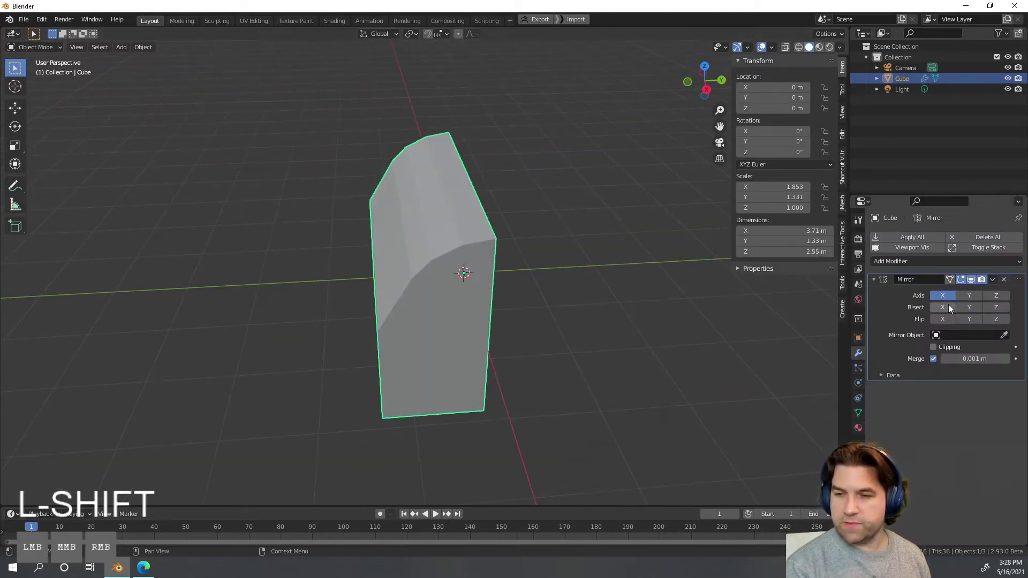
pyautogui.click(970, 295)
pyautogui.moveTo(538, 346); pyautogui.dragTo(439, 351, button='middle')
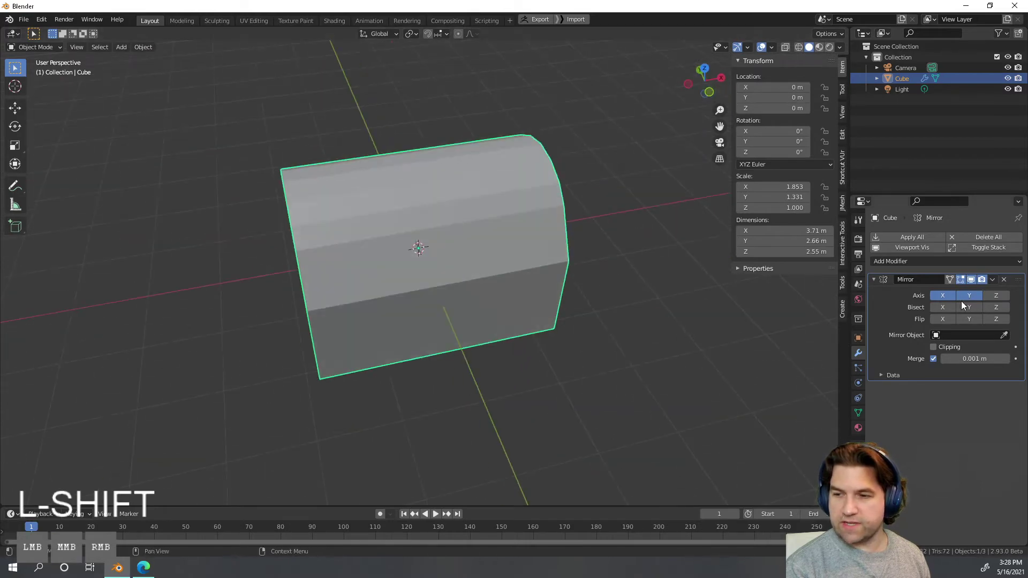
pyautogui.moveTo(393, 250); pyautogui.dragTo(416, 227, button='middle')
# Step: In Edit Mode, add two crosswise edge loops to the quarter, one slid close to the centre seam and one close to the outer end
pyautogui.press('Tab')
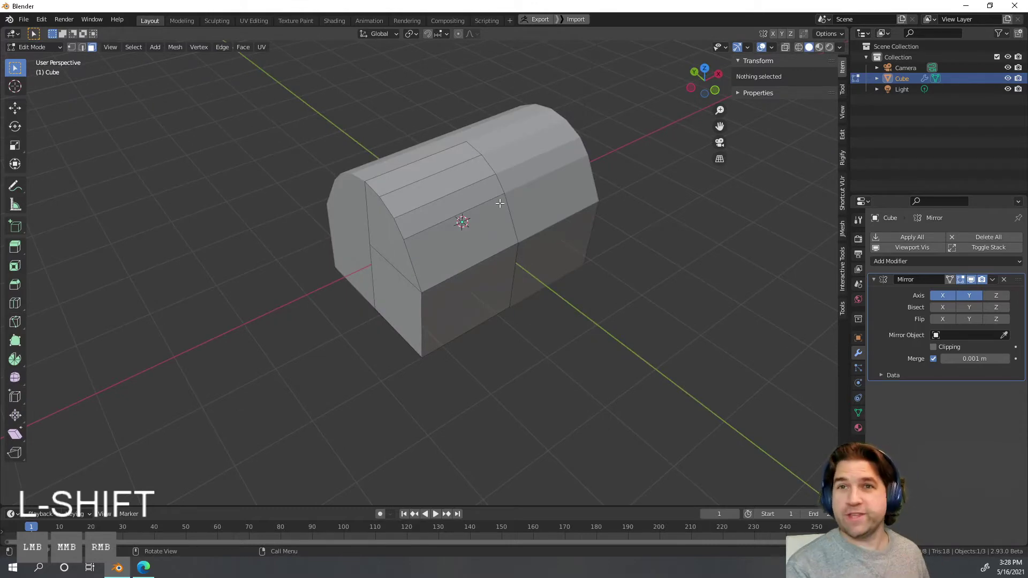
pyautogui.moveTo(508, 244); pyautogui.dragTo(392, 258, button='middle')
pyautogui.hotkey('ctrl', 'r')
pyautogui.click(453, 242)
pyautogui.click(506, 236)
pyautogui.moveTo(490, 226); pyautogui.dragTo(423, 233, button='middle')
pyautogui.hotkey('ctrl', 'r')
pyautogui.click(433, 235)
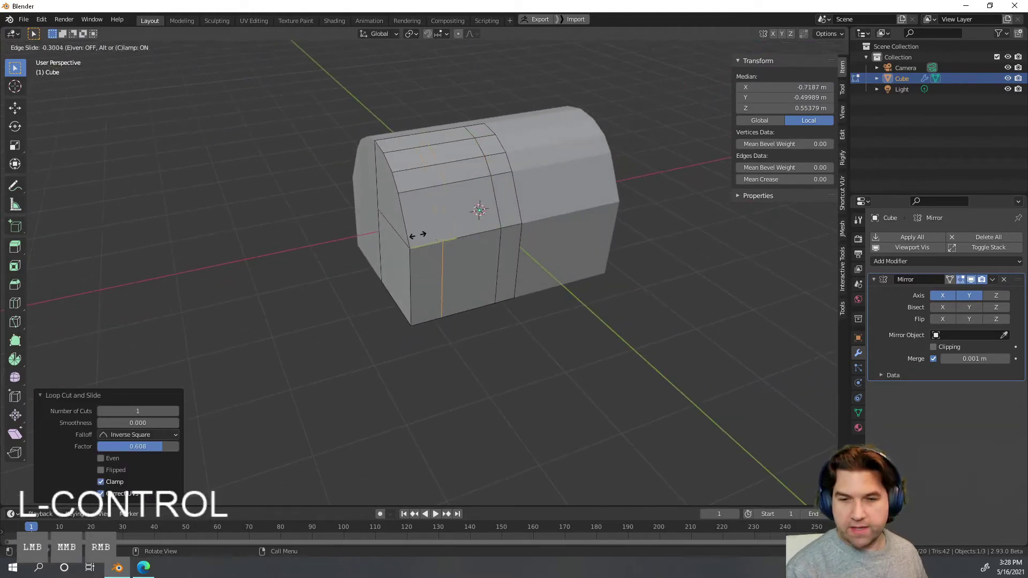
pyautogui.click(405, 236)
# Step: Add two horizontal edge loops around the chest's lower body, one near the base and one just below the lid line
pyautogui.moveTo(461, 277); pyautogui.dragTo(449, 310, button='middle')
pyautogui.hotkey('ctrl', 'r')
pyautogui.click(439, 276)
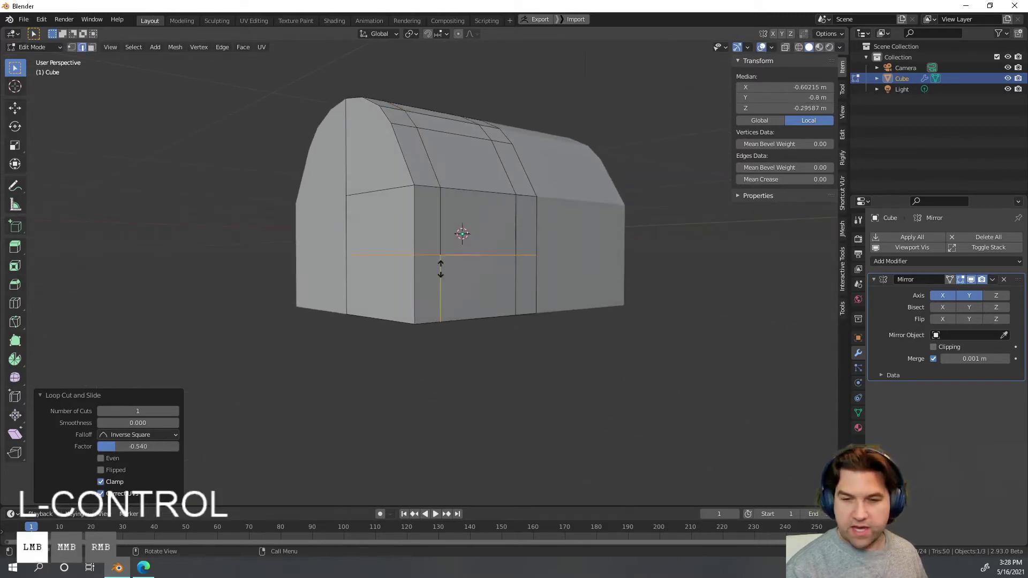
pyautogui.click(455, 310)
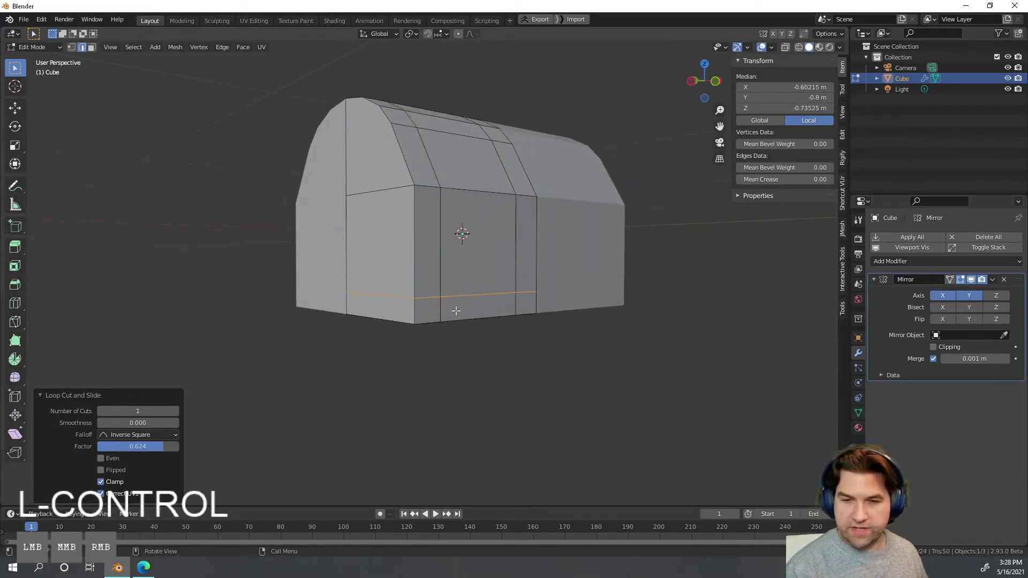
pyautogui.hotkey('ctrl', 'r')
pyautogui.click(438, 199)
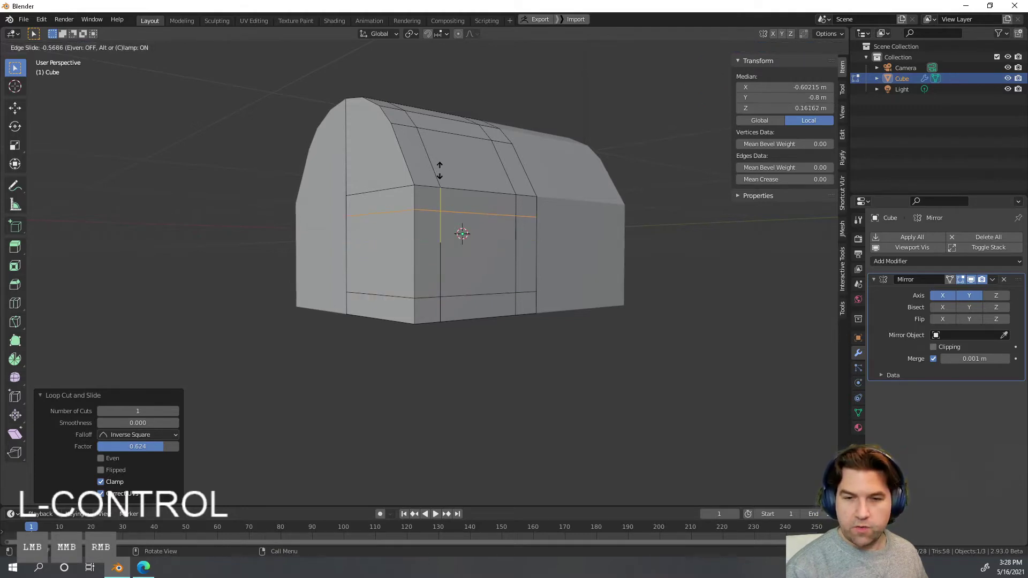
pyautogui.click(439, 168)
# Step: Add an edge loop near the lower edge of the lid's lowest panel and move it about -0.085 m along Y
pyautogui.moveTo(511, 214); pyautogui.dragTo(432, 217, button='middle')
pyautogui.hotkey('ctrl', 'r')
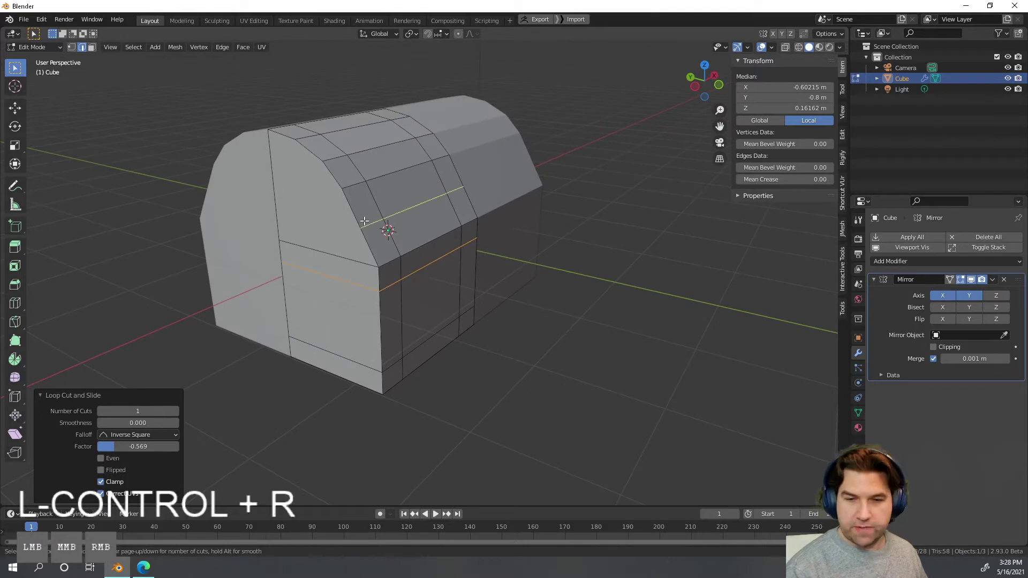
pyautogui.click(364, 220)
pyautogui.click(388, 241)
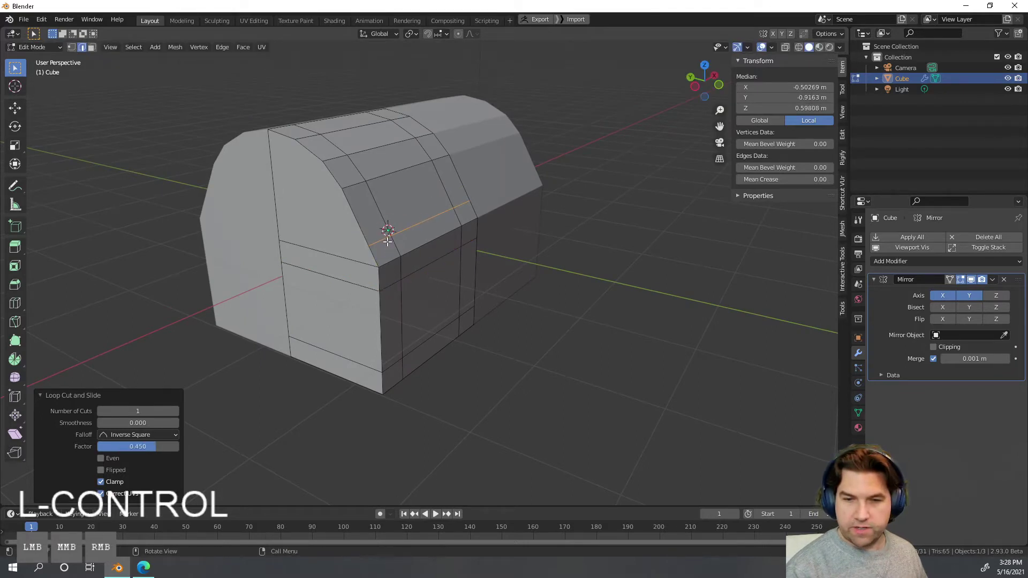
pyautogui.click(696, 88)
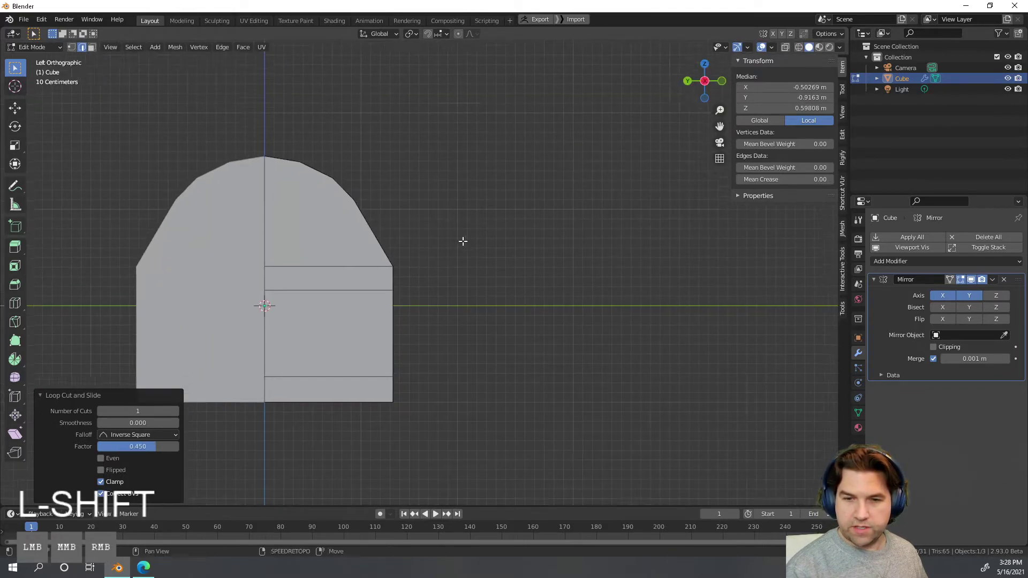
pyautogui.scroll(2, 431, 244)
pyautogui.press('g')
pyautogui.press('y')
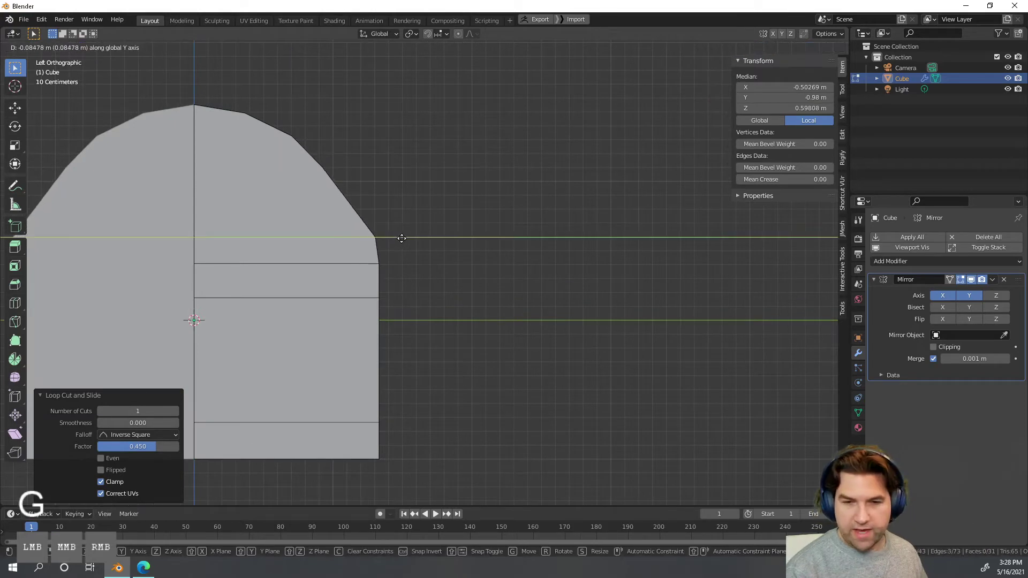
pyautogui.click(401, 238)
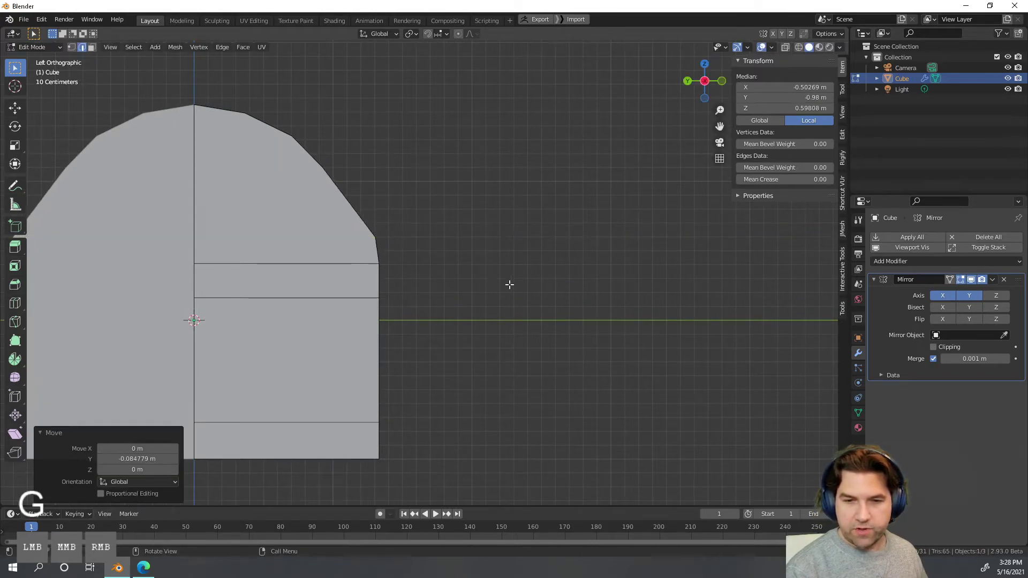
# Step: Switch to face selection and select the four large inner panel faces running down the quarter's lid
pyautogui.moveTo(509, 284); pyautogui.dragTo(462, 292, button='middle')
pyautogui.click(463, 282)
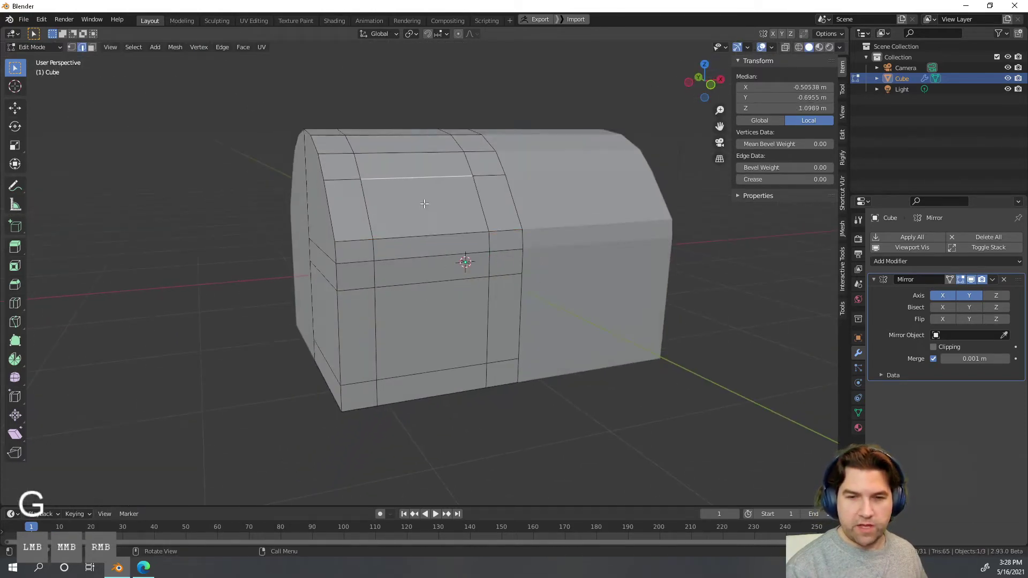
pyautogui.moveTo(424, 204); pyautogui.dragTo(428, 235, button='middle')
pyautogui.press('3')
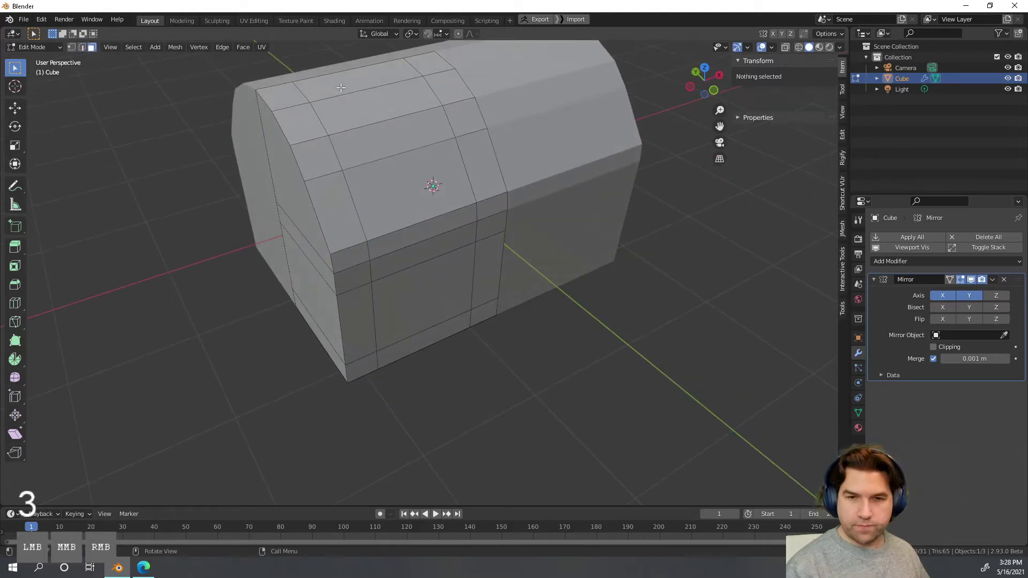
pyautogui.click(356, 82)
pyautogui.keyDown('shift'); pyautogui.click(361, 111); pyautogui.keyUp('shift')
pyautogui.keyDown('shift'); pyautogui.click(366, 145); pyautogui.keyUp('shift')
pyautogui.keyDown('shift'); pyautogui.click(378, 200); pyautogui.keyUp('shift')
# Step: Try extruding the four selected lid faces inward along their normals
pyautogui.moveTo(377, 200); pyautogui.dragTo(501, 222, button='middle')
pyautogui.hotkey('alt', 'e')
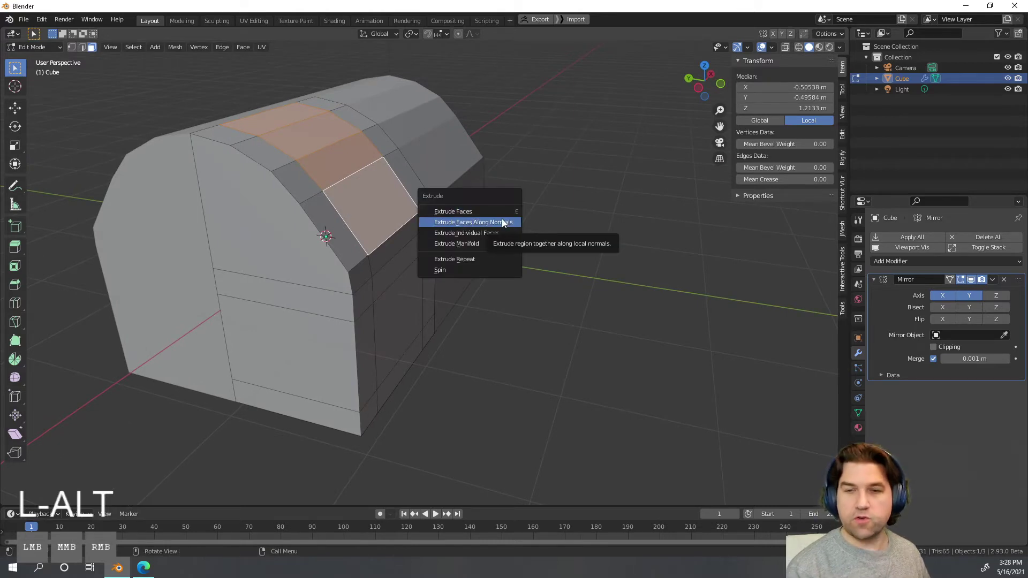
pyautogui.click(503, 222)
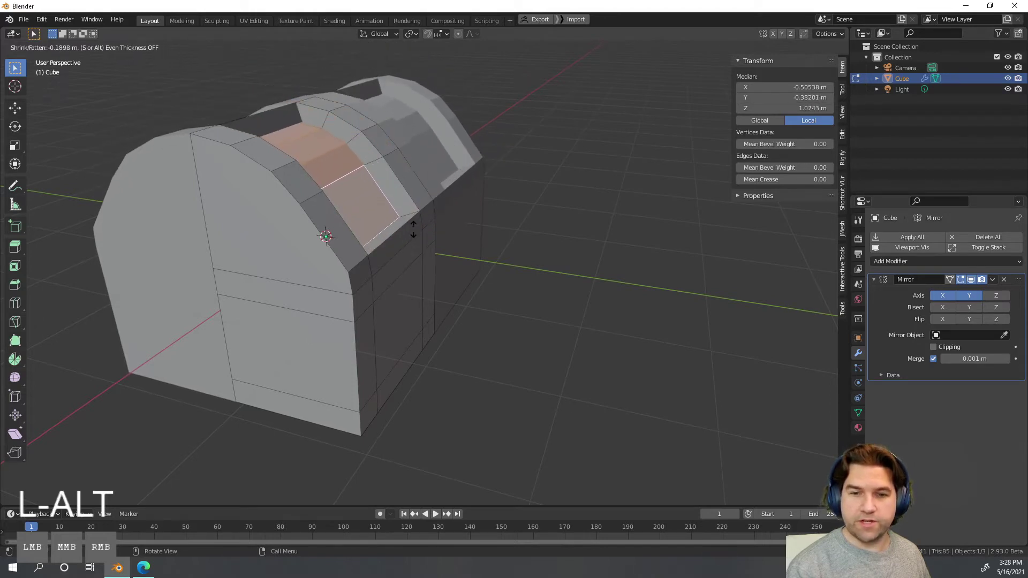
pyautogui.click(409, 227)
pyautogui.moveTo(574, 236); pyautogui.dragTo(580, 314, button='middle')
# Step: Try a regular region extrusion of the lid faces by about 0.72 m, undo it and restore the four-face selection
pyautogui.press('e')
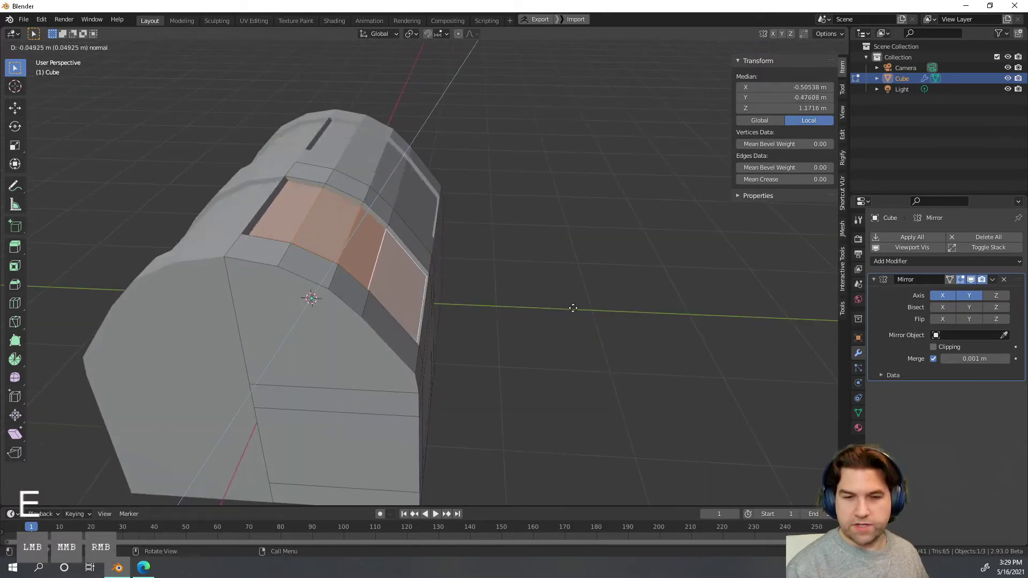
pyautogui.click(608, 235)
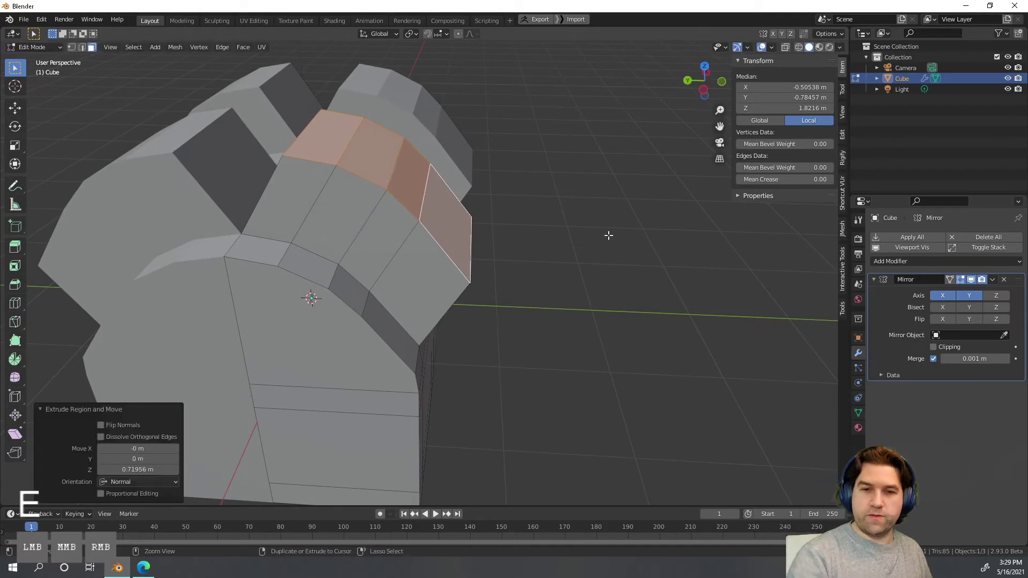
pyautogui.hotkey('ctrl', 'z')
pyautogui.hotkey('ctrl', 'z')
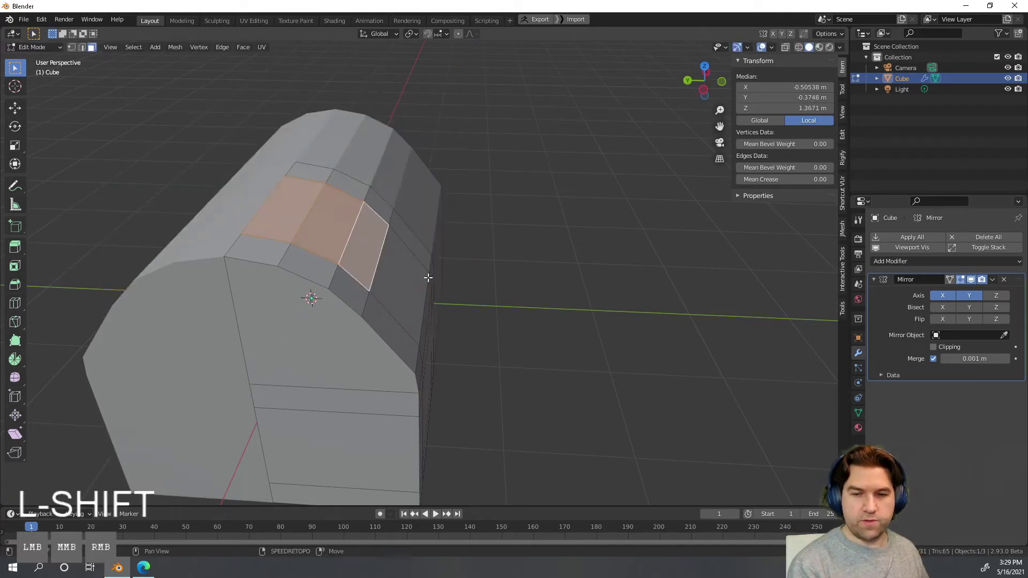
pyautogui.hotkey('ctrl', 'shift', 'z')
# Step: Extrude the four selected lid faces inward along their normals by about 0.107 m
pyautogui.moveTo(472, 280); pyautogui.dragTo(480, 273, button='middle')
pyautogui.hotkey('alt', 'e')
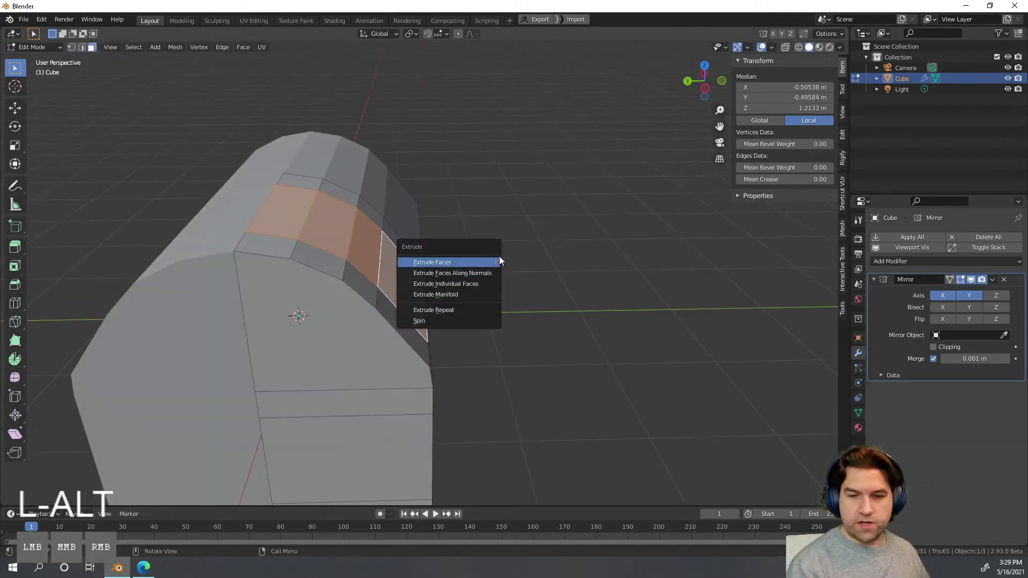
pyautogui.click(475, 273)
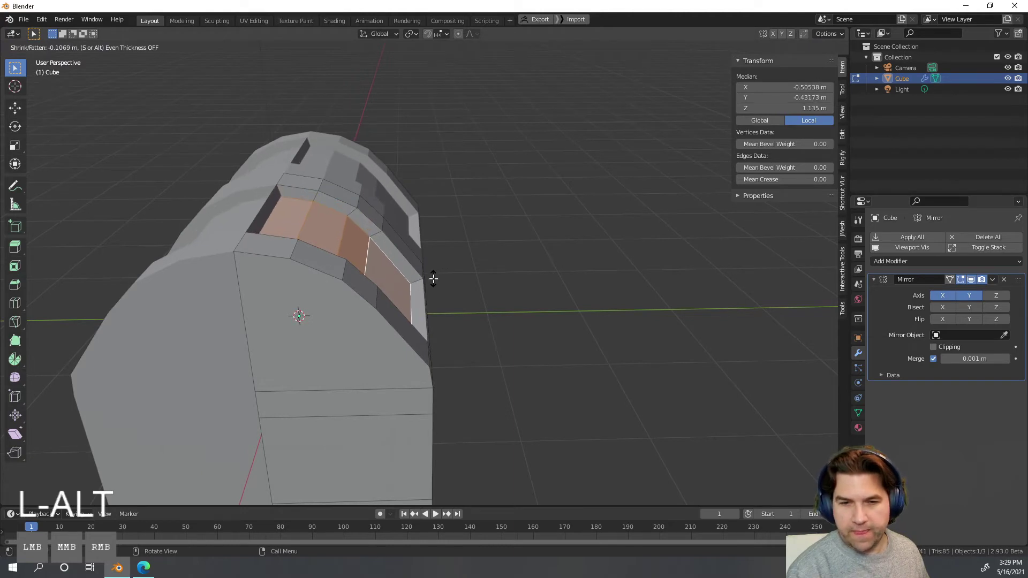
pyautogui.click(433, 278)
pyautogui.moveTo(434, 279); pyautogui.dragTo(459, 262, button='middle')
# Step: Recess the large panel face on the -Y side of the lower body by repeating the last extrusion, and clear the selection
pyautogui.click(458, 276)
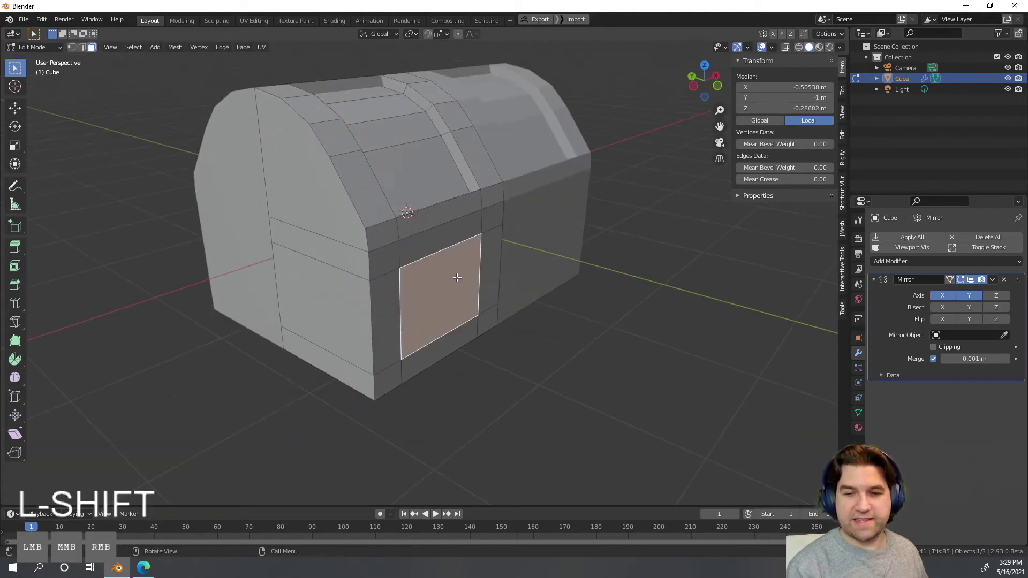
pyautogui.hotkey('shift', 'r')
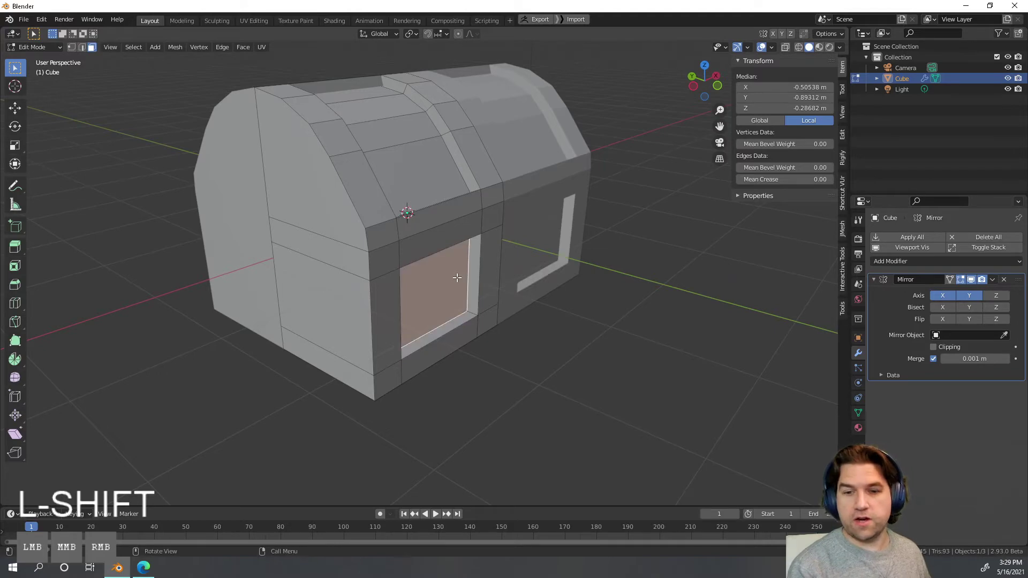
pyautogui.click(601, 391)
# Step: Enable Clipping on the Mirror modifier and delete the thin interior face along the centre seam of the recessed lid panel
pyautogui.moveTo(602, 391); pyautogui.dragTo(546, 351, button='middle')
pyautogui.moveTo(514, 327); pyautogui.dragTo(541, 316, button='middle')
pyautogui.moveTo(399, 270); pyautogui.dragTo(328, 310, button='middle')
pyautogui.click(490, 268)
pyautogui.click(280, 369)
pyautogui.click(316, 333)
pyautogui.moveTo(442, 316); pyautogui.dragTo(356, 324, button='middle')
pyautogui.moveTo(471, 279); pyautogui.dragTo(447, 276, button='middle')
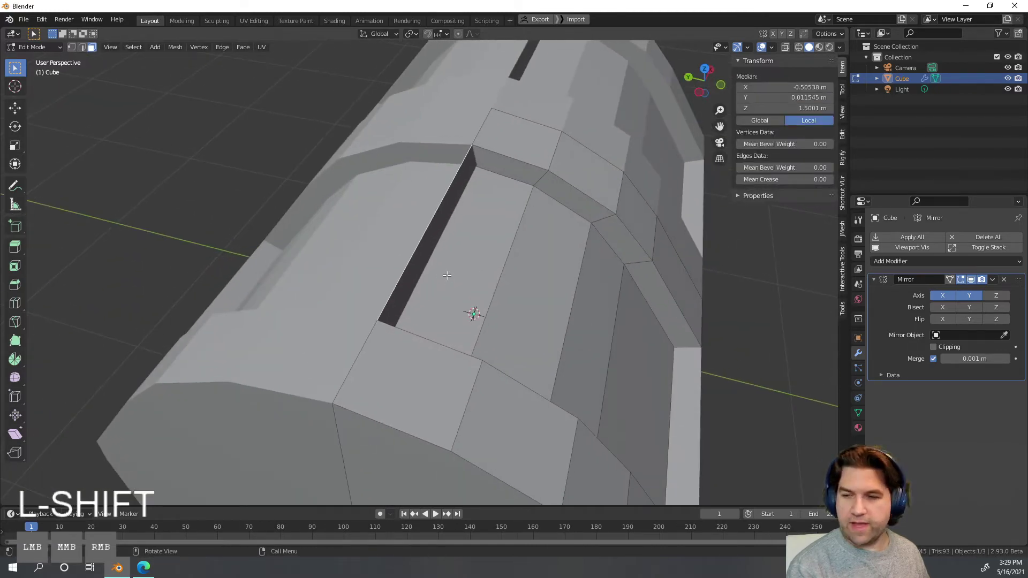
pyautogui.click(935, 348)
pyautogui.moveTo(439, 241); pyautogui.dragTo(497, 240, button='middle')
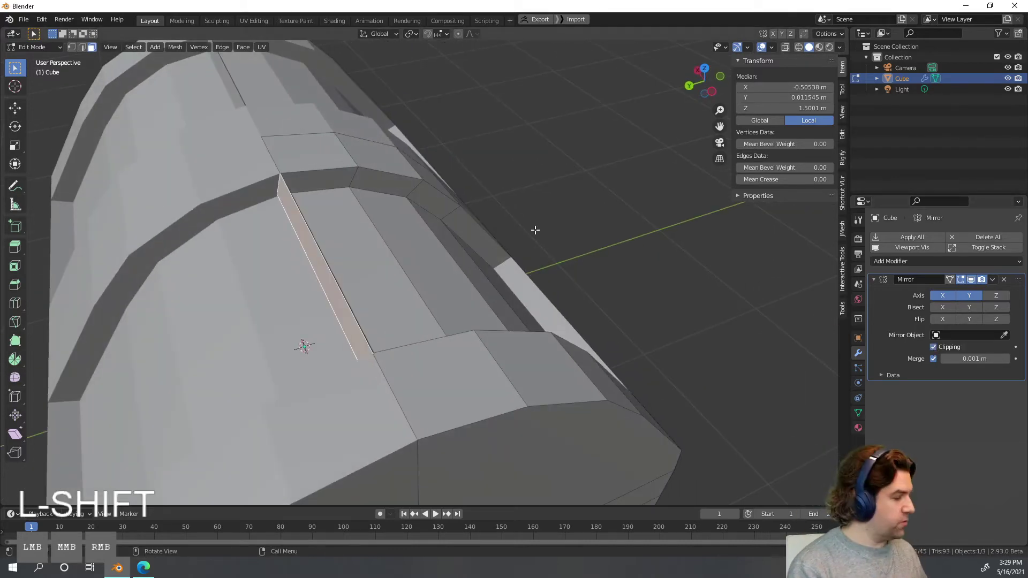
pyautogui.press('x')
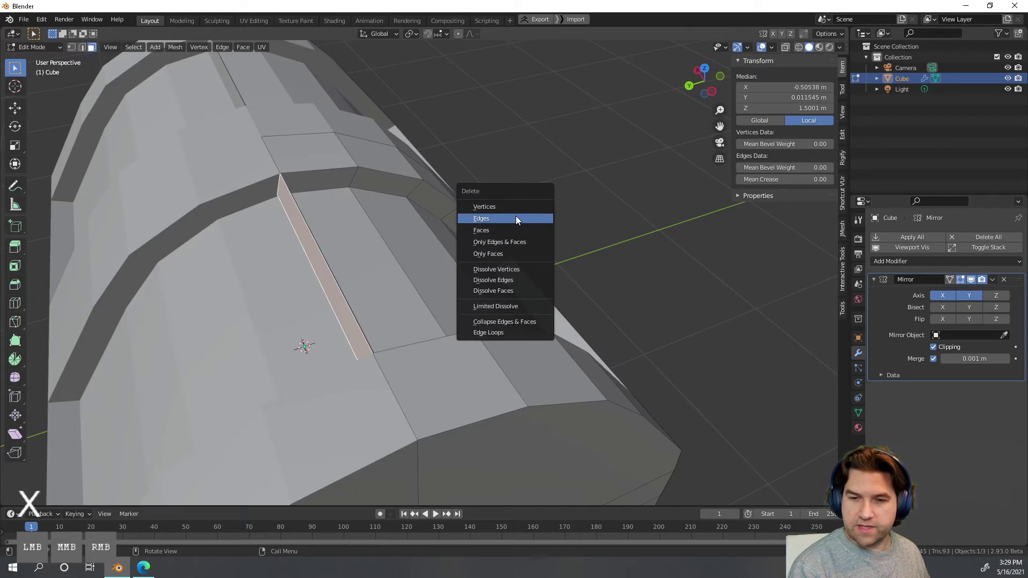
pyautogui.click(513, 223)
# Step: Move the recessed lid panel's open edge at the seam along Y by about -0.28 m so it clips to the mirror plane
pyautogui.moveTo(513, 223); pyautogui.dragTo(397, 243, button='middle')
pyautogui.click(372, 222)
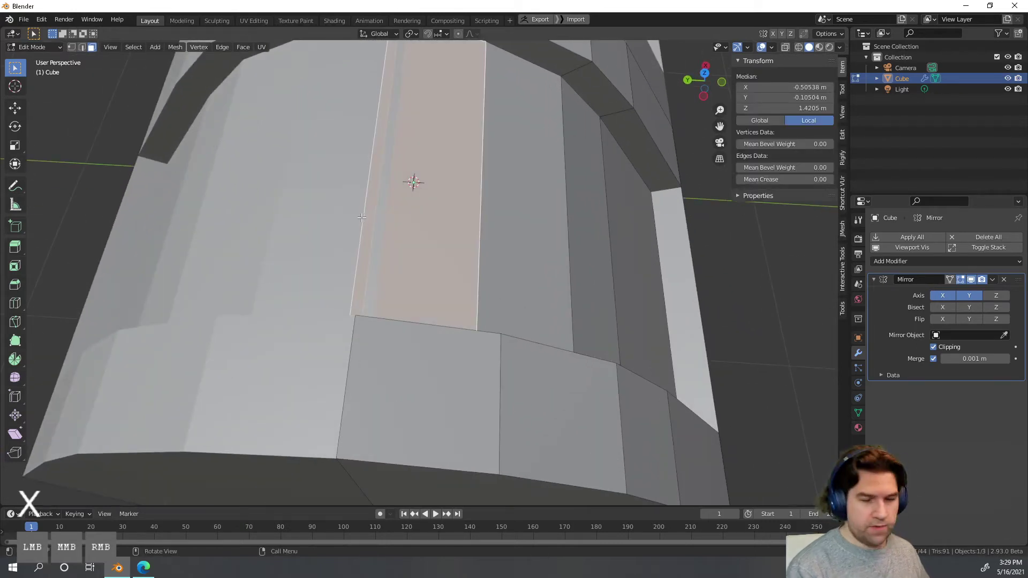
pyautogui.press('2')
pyautogui.click(362, 217)
pyautogui.moveTo(365, 212); pyautogui.dragTo(399, 210, button='middle')
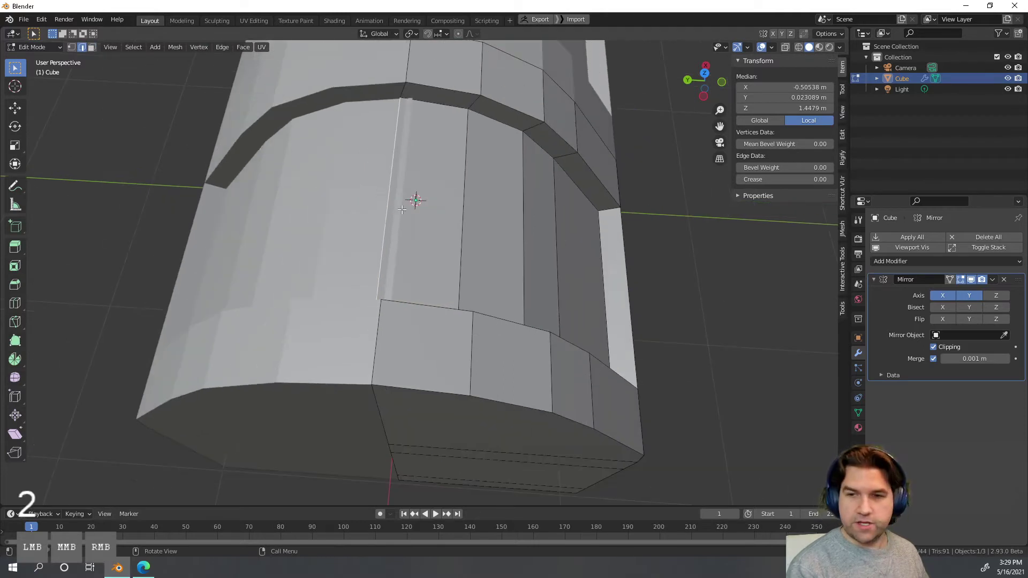
pyautogui.press('g')
pyautogui.press('y')
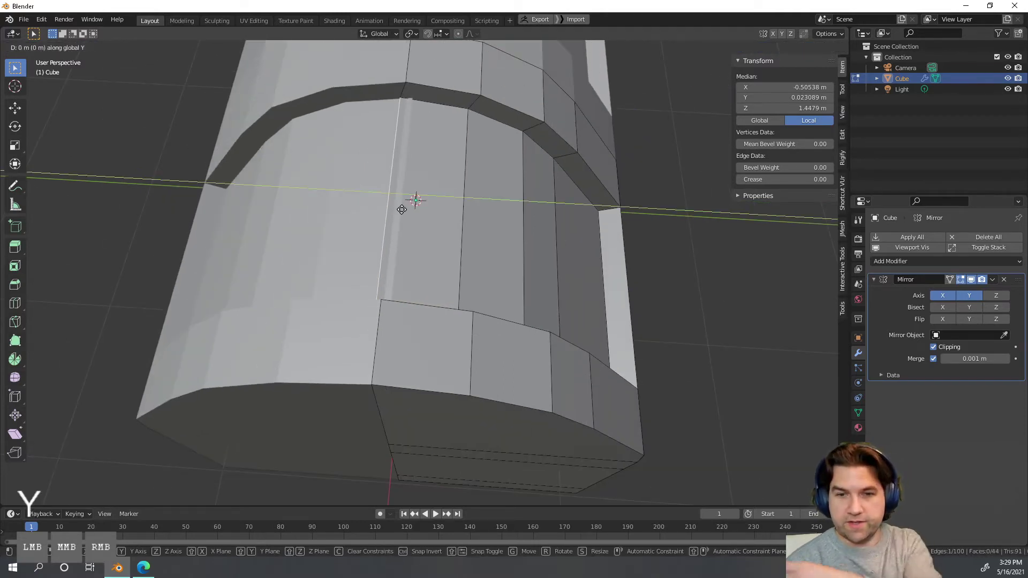
pyautogui.click(464, 205)
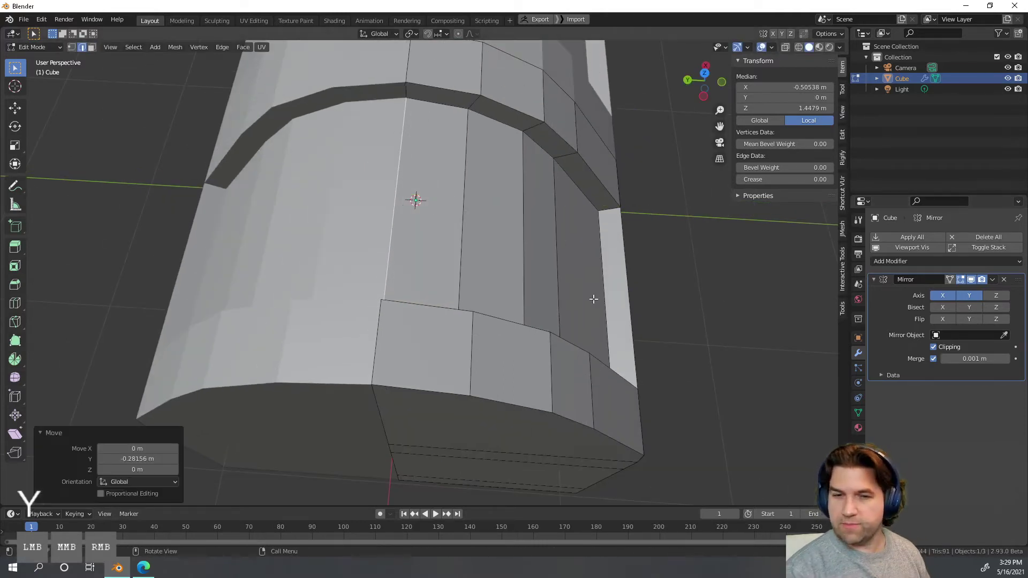
# Step: Try moving the seam edge on the lid's end band to test clipping, and inspect the whole chest in Object Mode
pyautogui.moveTo(593, 299); pyautogui.dragTo(594, 270, button='middle')
pyautogui.moveTo(523, 289); pyautogui.dragTo(384, 287, button='middle')
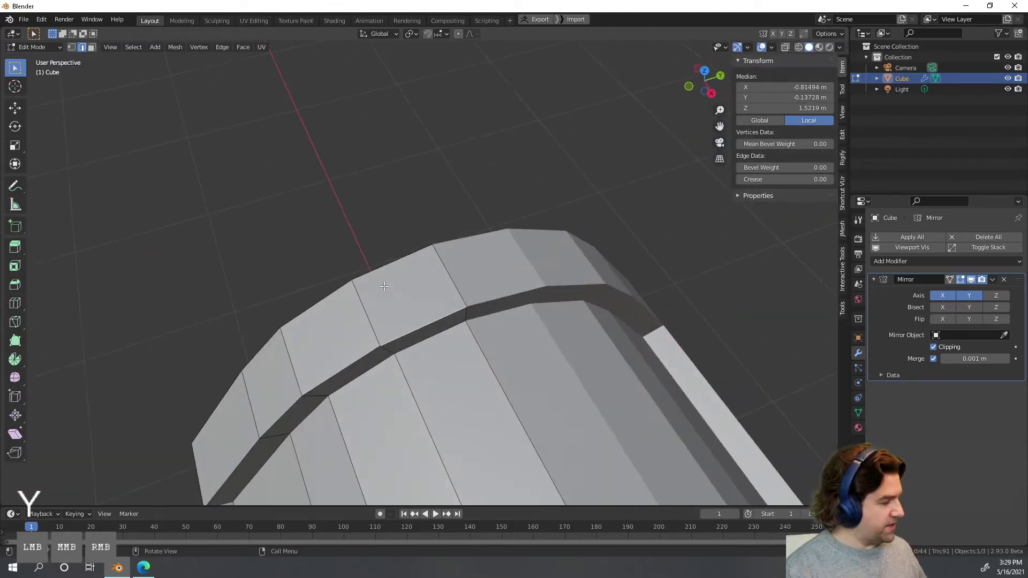
pyautogui.click(438, 274)
pyautogui.moveTo(455, 279); pyautogui.dragTo(438, 279, button='middle')
pyautogui.press('g')
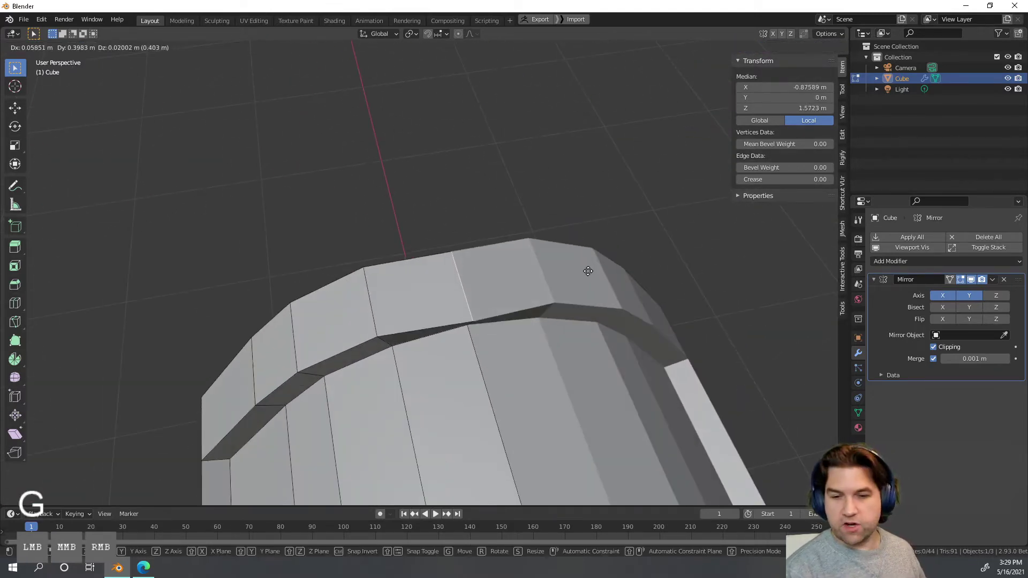
pyautogui.rightClick(588, 279)
pyautogui.moveTo(528, 305); pyautogui.dragTo(609, 284, button='middle')
pyautogui.press('Tab')
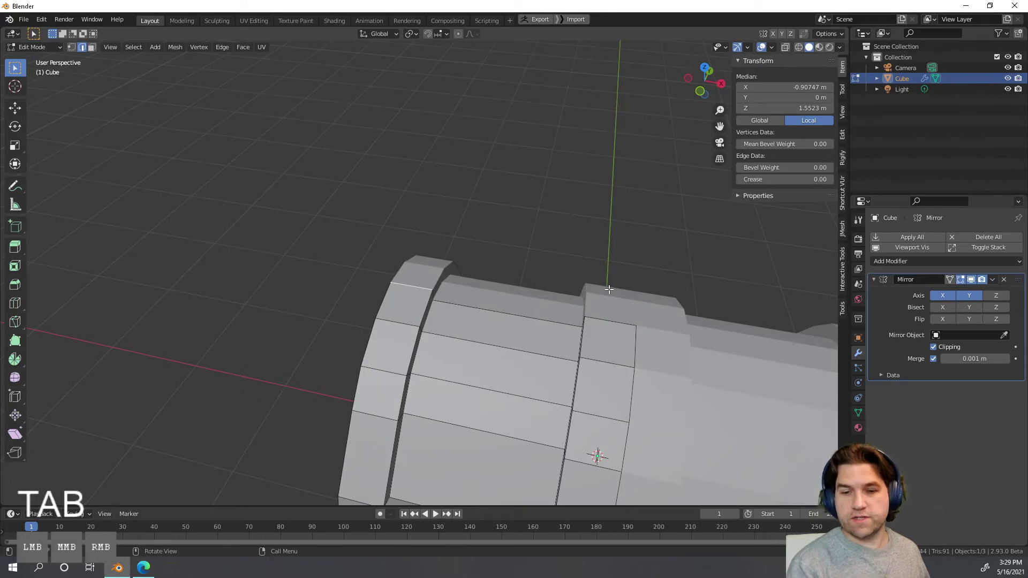
pyautogui.moveTo(490, 283); pyautogui.dragTo(554, 364, button='middle')
pyautogui.moveTo(559, 259); pyautogui.dragTo(542, 252, button='middle')
pyautogui.scroll(3, 540, 273)
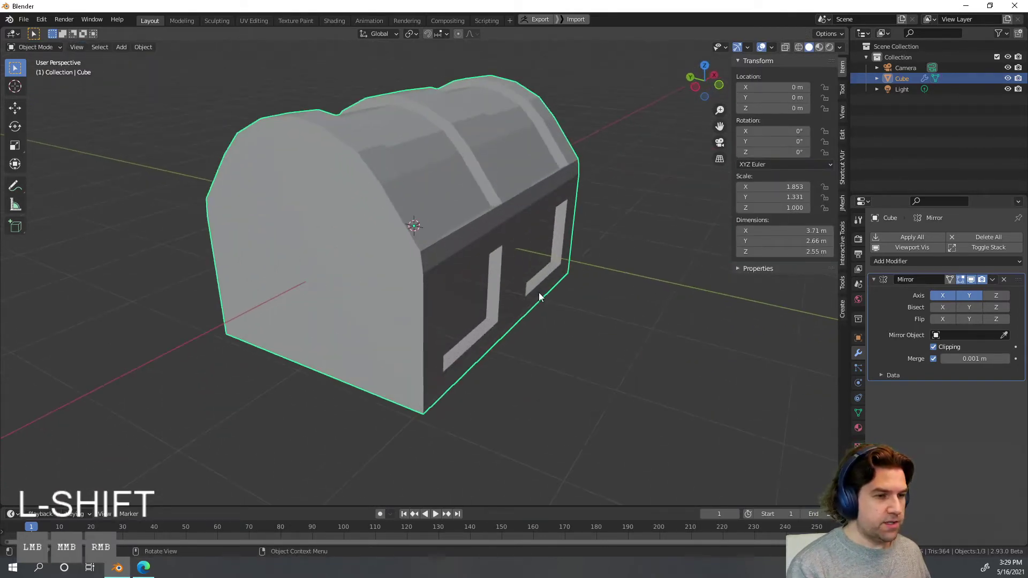
# Step: Try a vertical loop cut across the lower end wall of the chest at factor 0.681 and undo it
pyautogui.press('Tab')
pyautogui.moveTo(438, 276); pyautogui.dragTo(404, 199, button='middle')
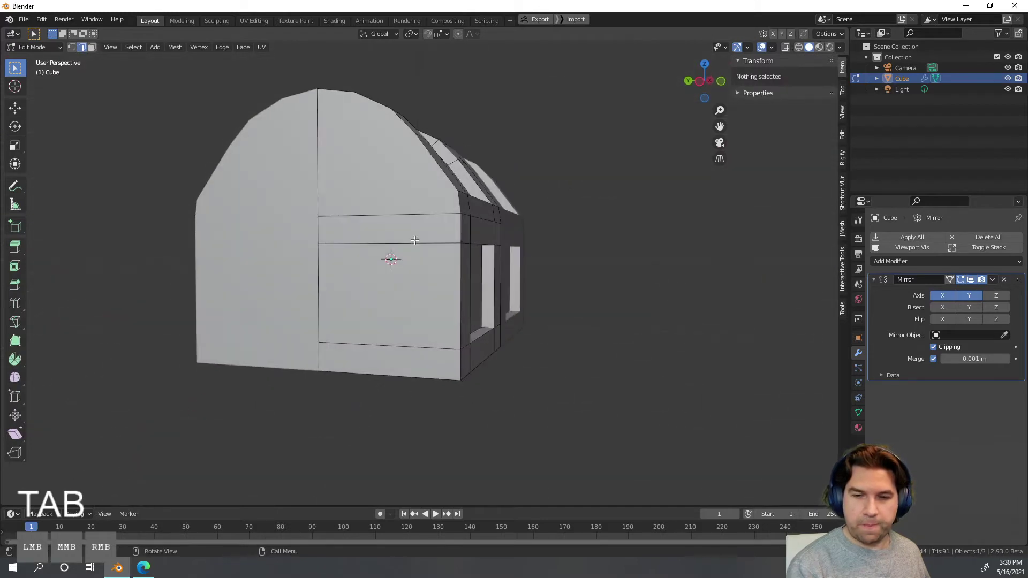
pyautogui.click(404, 200)
pyautogui.click(392, 290)
pyautogui.moveTo(392, 289); pyautogui.dragTo(407, 249, button='middle')
pyautogui.hotkey('ctrl', 'r')
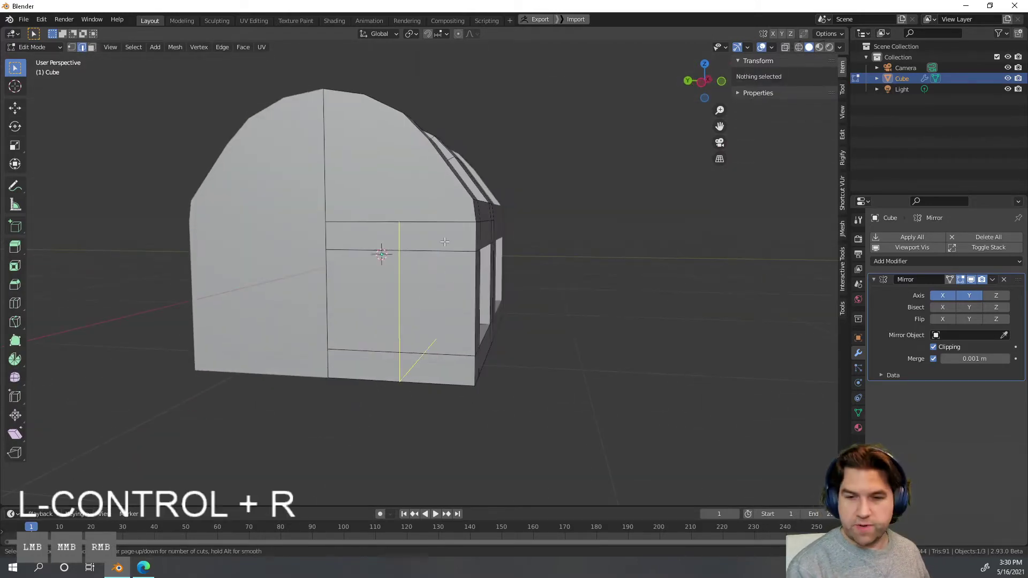
pyautogui.click(409, 239)
pyautogui.click(458, 235)
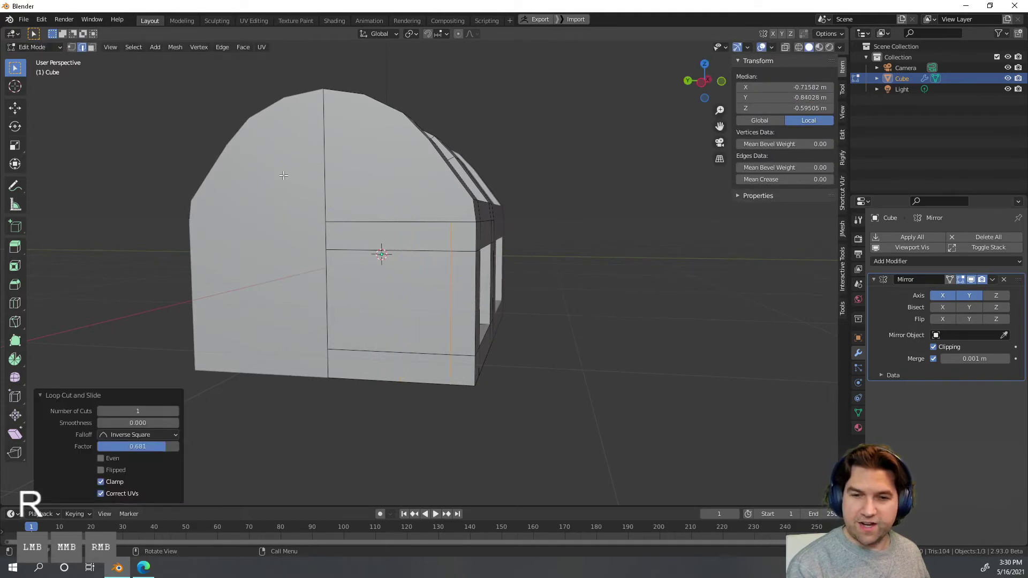
pyautogui.hotkey('ctrl', 'z')
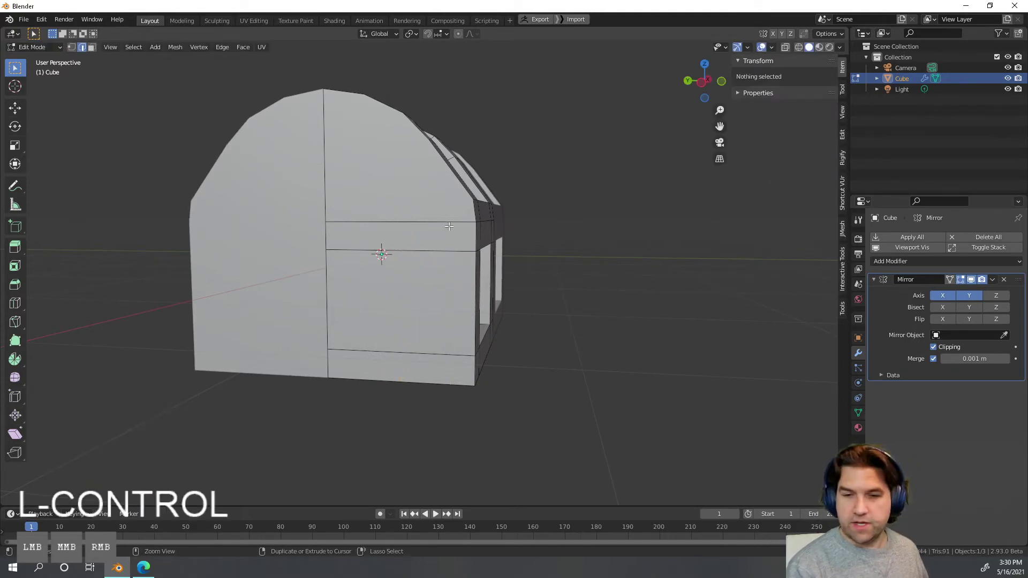
# Step: Select the arched lid face on the chest's end, try a 0.15 m inset on it and undo the inset
pyautogui.press('3')
pyautogui.click(399, 172)
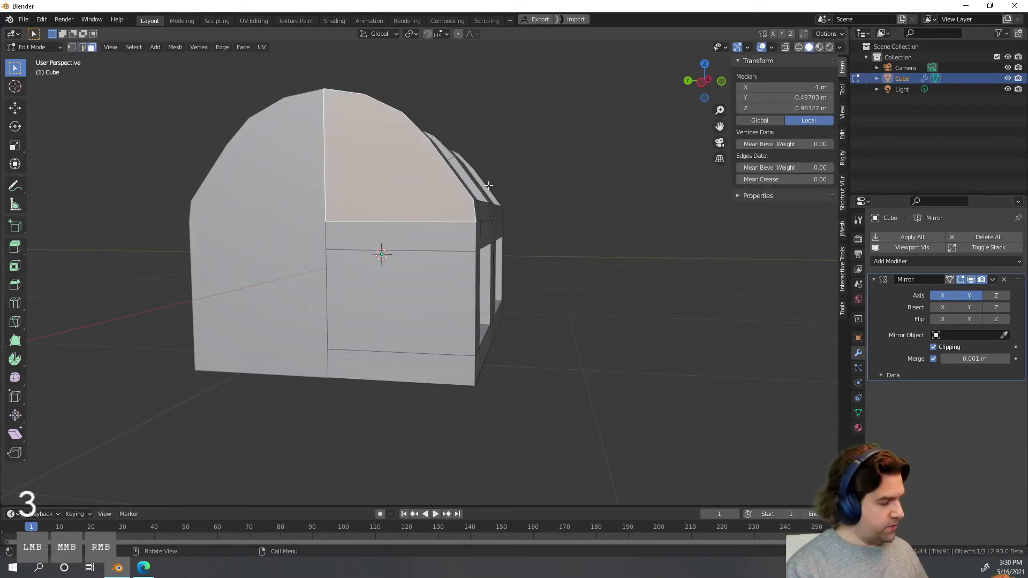
pyautogui.press('i')
pyautogui.click(408, 219)
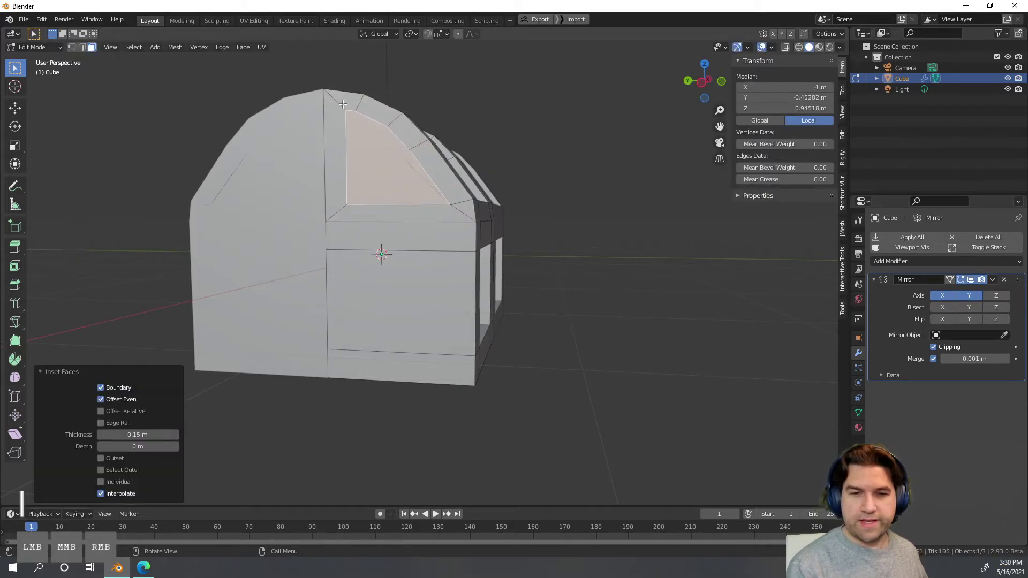
pyautogui.hotkey('ctrl', 'z')
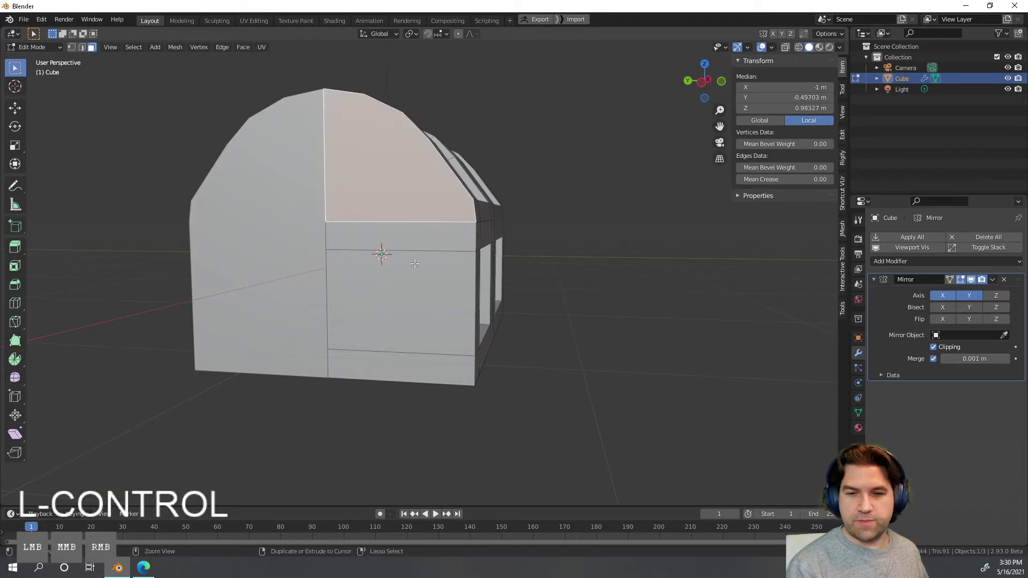
# Step: Add the remaining end-wall faces and the bottom faces to the selection and inset them all together by about 0.135 m
pyautogui.keyDown('shift'); pyautogui.click(433, 239); pyautogui.keyUp('shift')
pyautogui.keyDown('shift'); pyautogui.click(432, 310); pyautogui.keyUp('shift')
pyautogui.moveTo(494, 344); pyautogui.dragTo(505, 296, button='middle')
pyautogui.keyDown('shift'); pyautogui.click(423, 324); pyautogui.keyUp('shift')
pyautogui.keyDown('shift'); pyautogui.click(414, 225); pyautogui.keyUp('shift')
pyautogui.keyDown('shift'); pyautogui.click(432, 276); pyautogui.keyUp('shift')
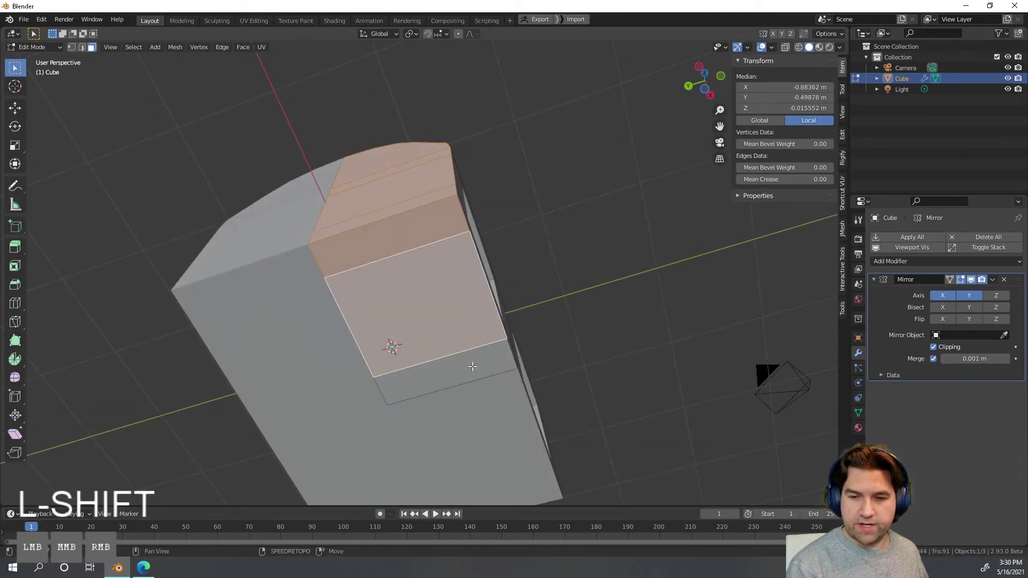
pyautogui.keyDown('shift'); pyautogui.click(471, 364); pyautogui.keyUp('shift')
pyautogui.moveTo(592, 275); pyautogui.dragTo(658, 280, button='middle')
pyautogui.press('i')
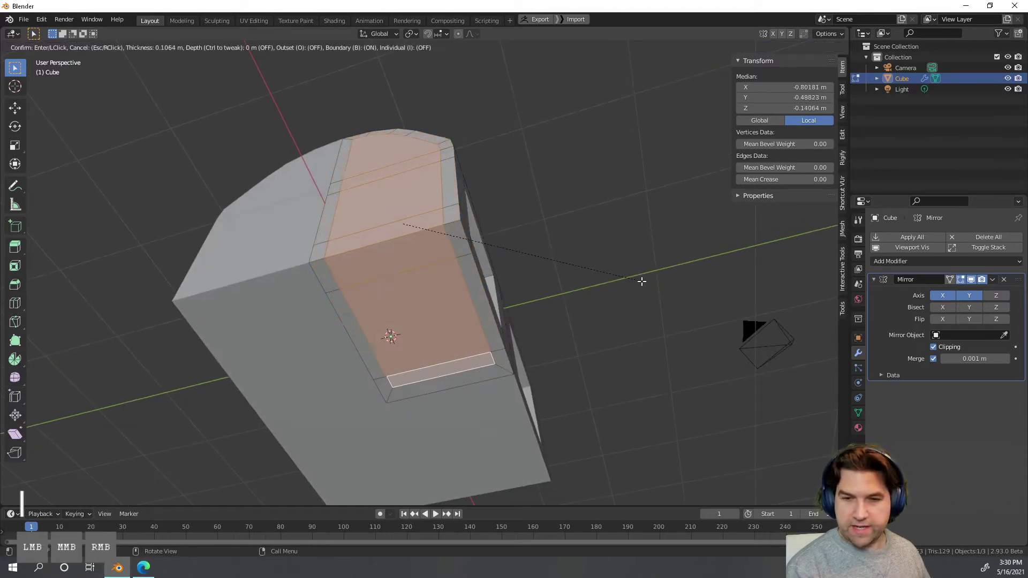
pyautogui.click(638, 279)
# Step: Turn off Boundary for the inset and increase its thickness to about 0.203 m
pyautogui.moveTo(638, 279); pyautogui.dragTo(547, 353, button='middle')
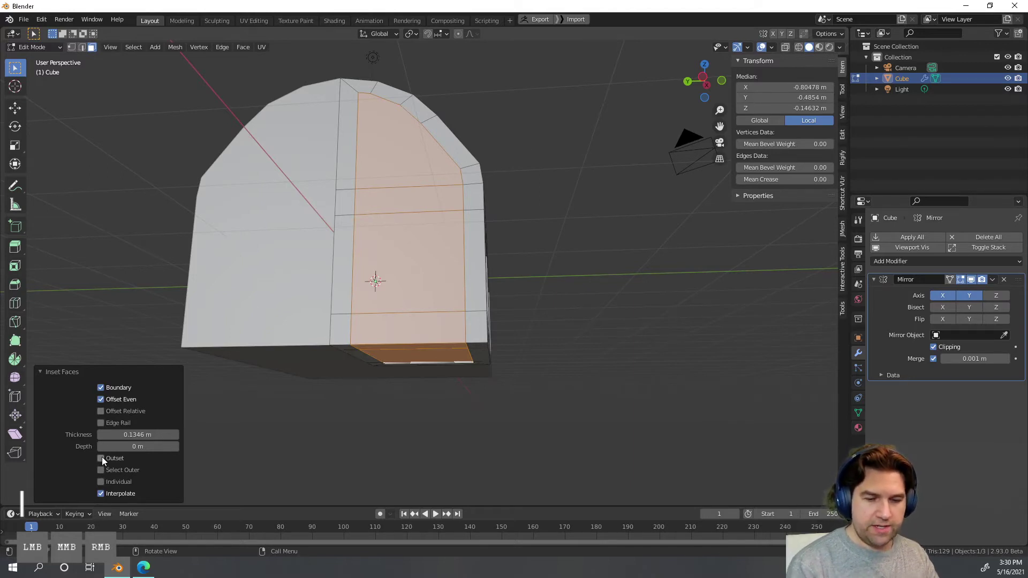
pyautogui.click(101, 387)
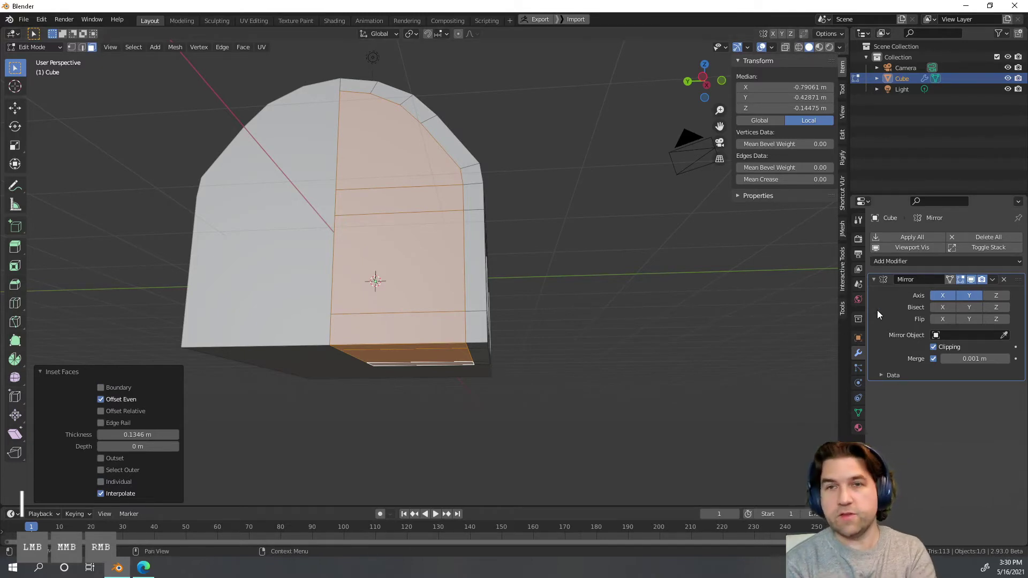
pyautogui.moveTo(528, 333); pyautogui.dragTo(337, 98, button='middle')
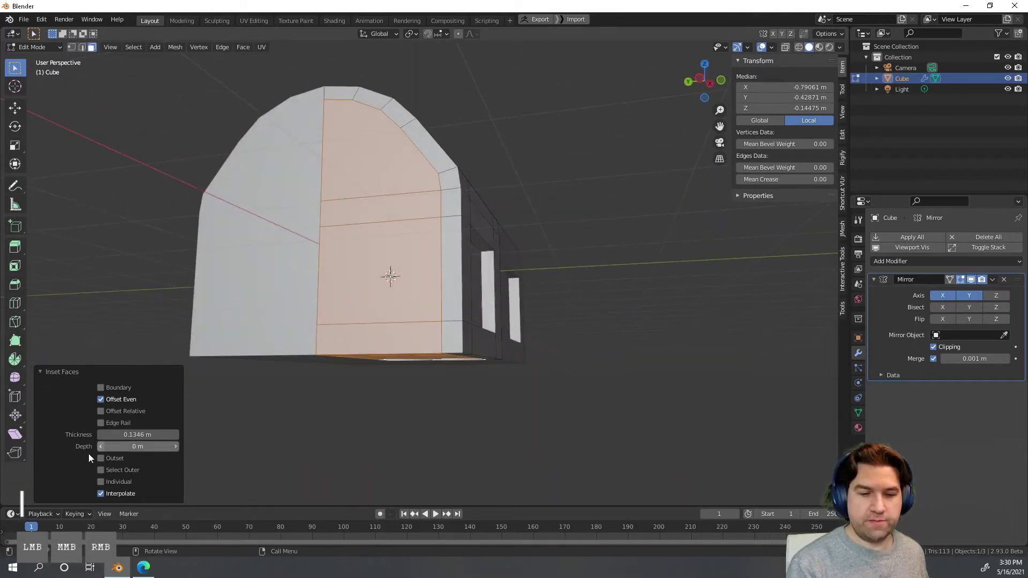
pyautogui.keyDown('shift'); pyautogui.moveTo(137, 435); pyautogui.dragTo(150, 434); pyautogui.keyUp('shift')
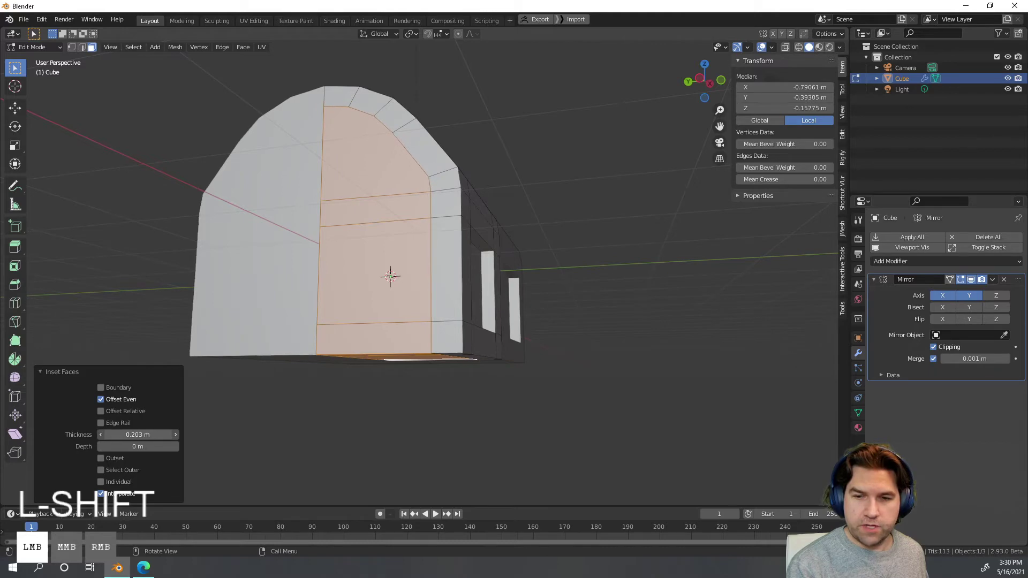
# Step: Extrude the arched lid end panel and the large lower end panel inward by about 0.177 m
pyautogui.moveTo(386, 426); pyautogui.dragTo(374, 354, button='middle')
pyautogui.click(512, 448)
pyautogui.click(415, 329)
pyautogui.keyDown('shift'); pyautogui.click(396, 252); pyautogui.keyUp('shift')
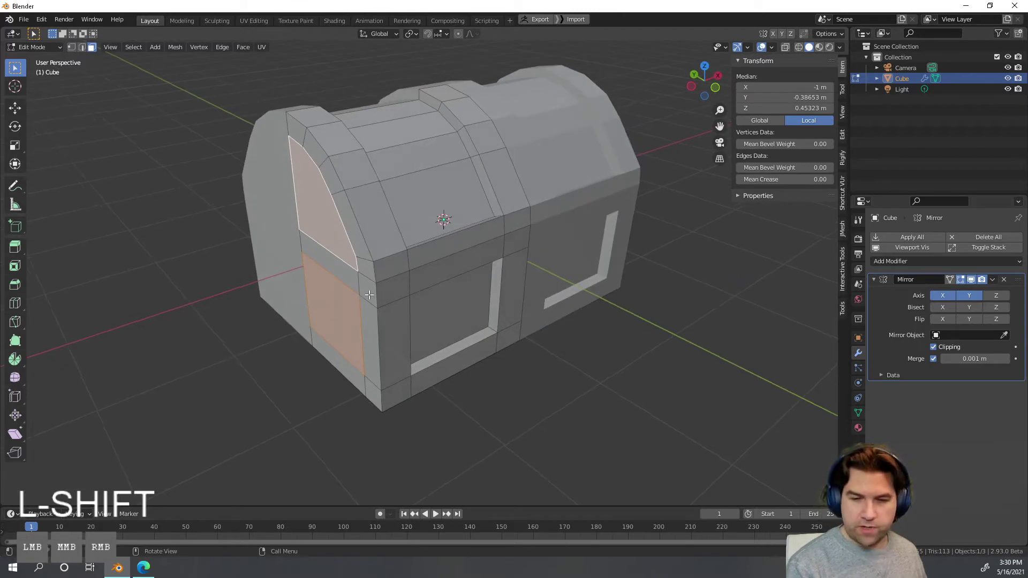
pyautogui.press('e')
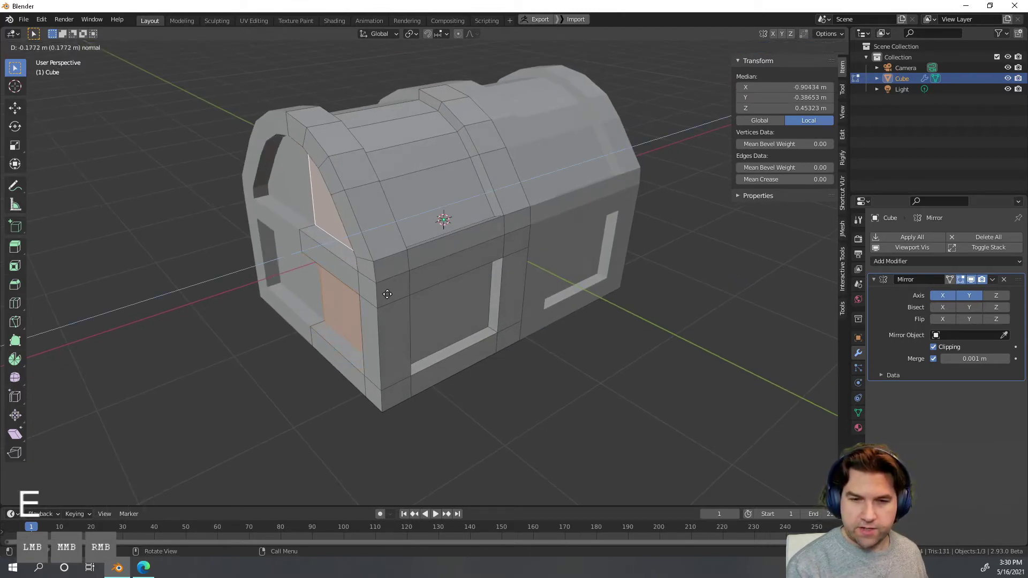
pyautogui.click(387, 294)
pyautogui.press('Tab')
pyautogui.moveTo(448, 452); pyautogui.dragTo(463, 381, button='middle')
# Step: Extrude the large panel face on the chest's underside inward by about 0.136 m and review the whole chest in Object Mode
pyautogui.press('Tab')
pyautogui.click(385, 300)
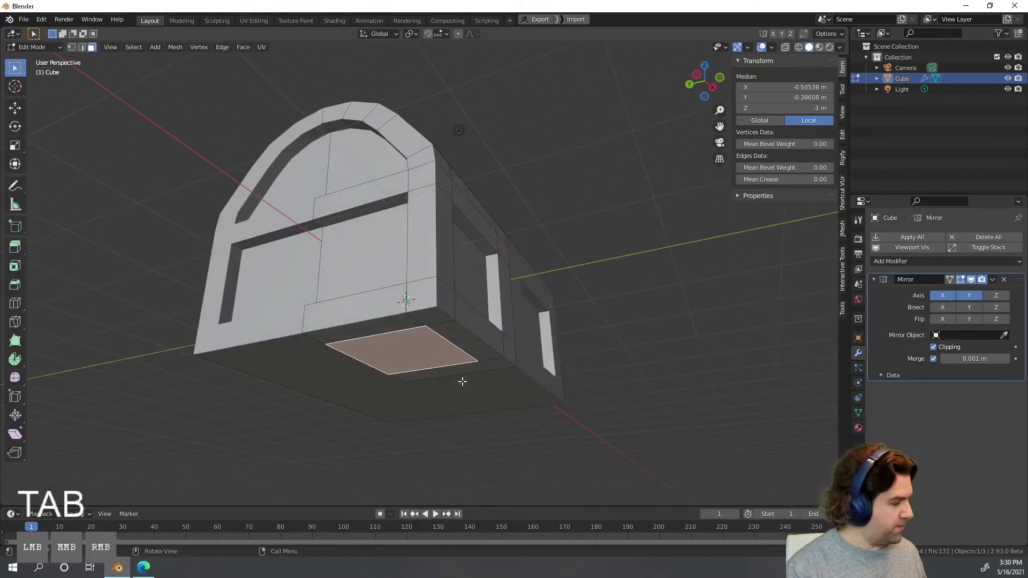
pyautogui.press('e')
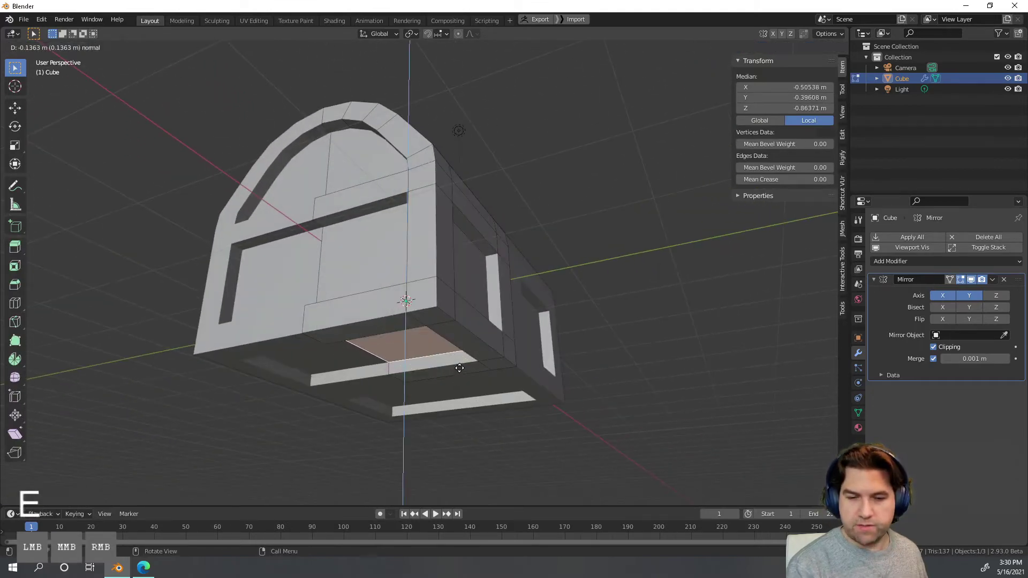
pyautogui.click(459, 367)
pyautogui.press('Tab')
pyautogui.moveTo(371, 417); pyautogui.dragTo(282, 424, button='middle')
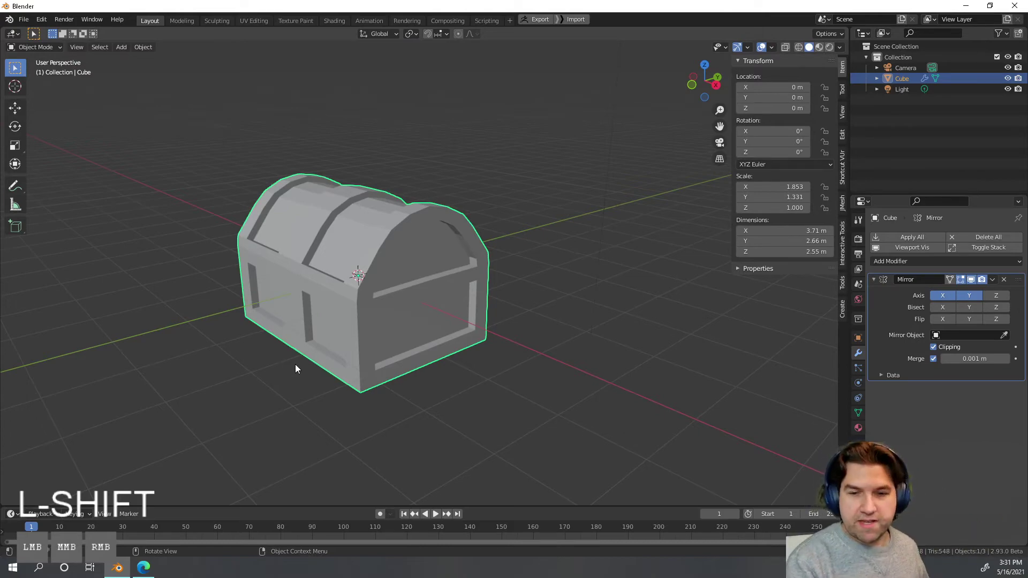
pyautogui.moveTo(294, 365); pyautogui.dragTo(310, 348, button='middle')
pyautogui.scroll(3, 390, 300)
pyautogui.moveTo(300, 346); pyautogui.dragTo(384, 307, button='middle')
pyautogui.click(275, 248)
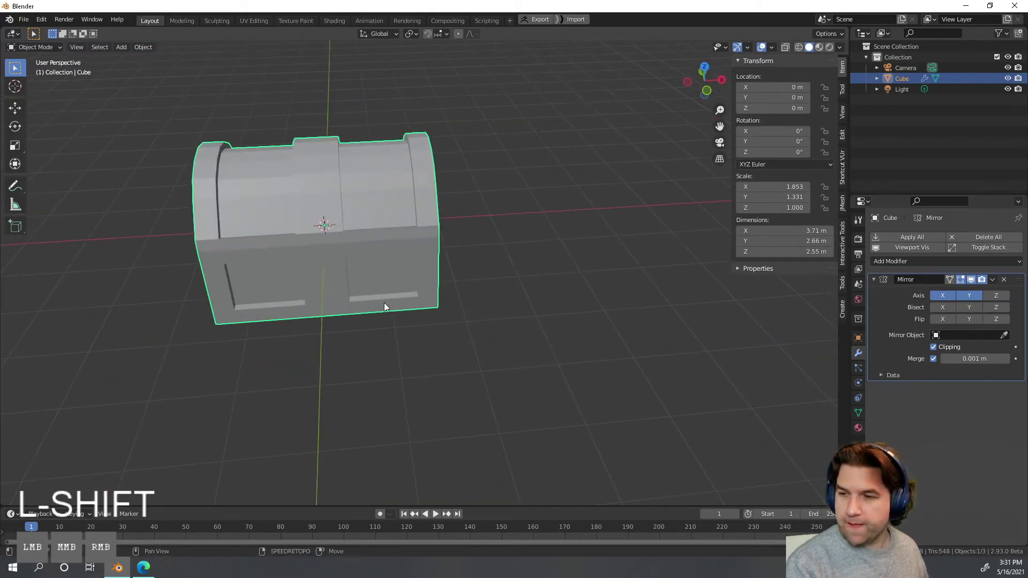
# Step: Add a torus mesh and move it about -3.5 m along X, beside the chest
pyautogui.hotkey('shift', 'a')
pyautogui.moveTo(384, 303)
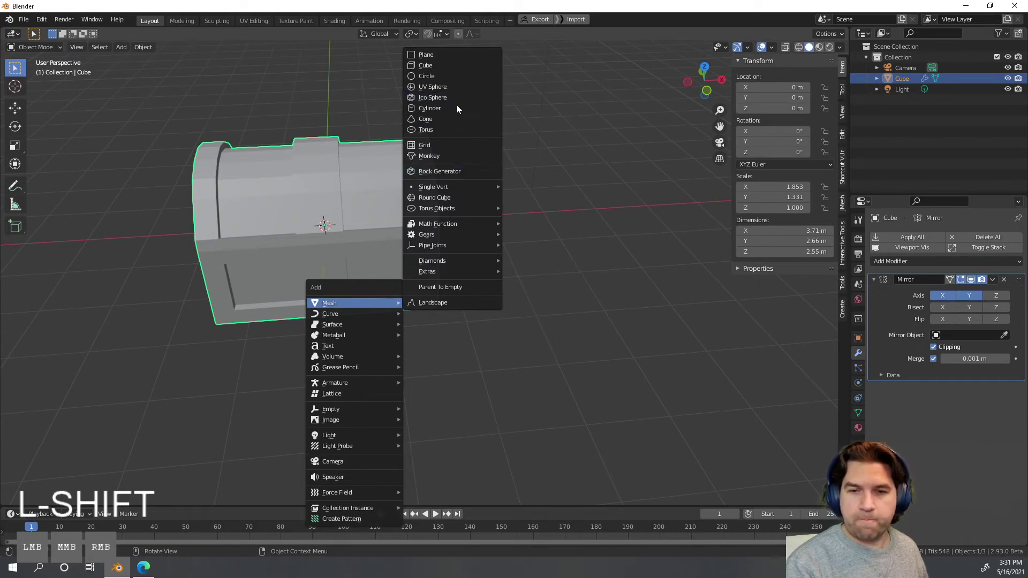
pyautogui.click(445, 128)
pyautogui.keyDown('shift'); pyautogui.moveTo(444, 259); pyautogui.dragTo(534, 229, button='middle'); pyautogui.keyUp('shift')
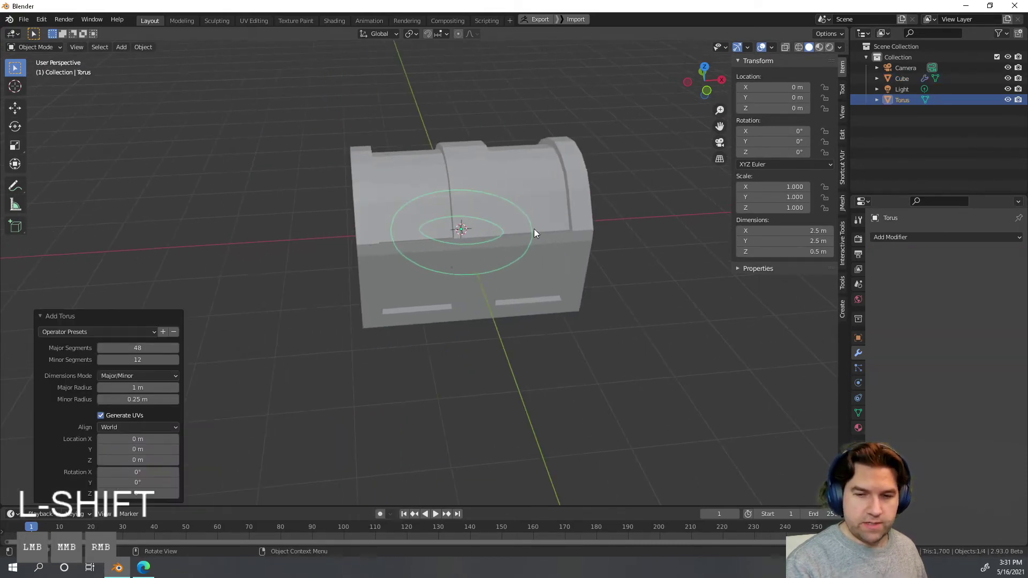
pyautogui.press('g')
pyautogui.press('x')
pyautogui.click(347, 262)
pyautogui.keyDown('shift'); pyautogui.moveTo(351, 266); pyautogui.dragTo(515, 293, button='middle'); pyautogui.keyUp('shift')
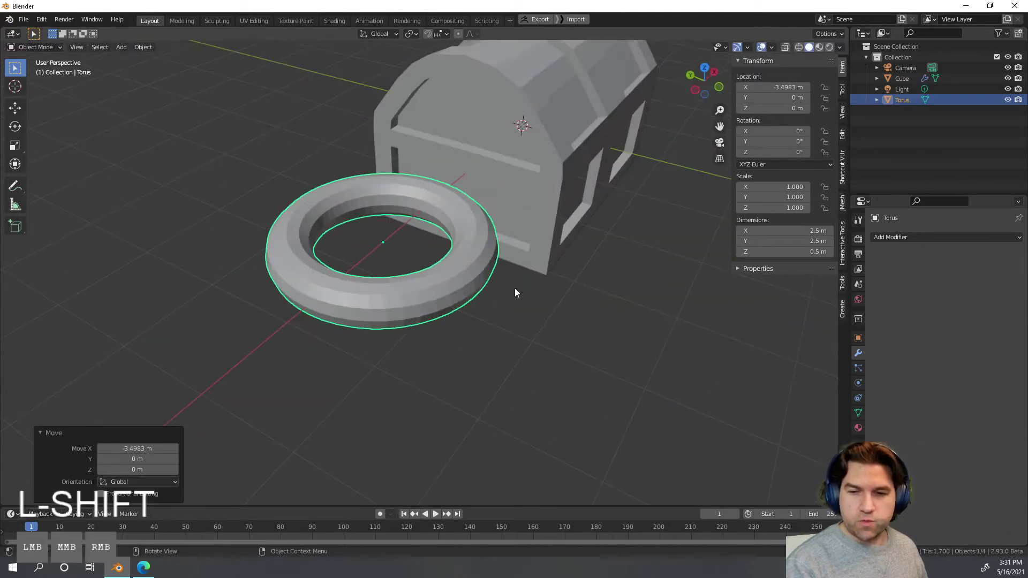
# Step: Delete the torus and reselect the chest
pyautogui.keyDown('shift'); pyautogui.moveTo(624, 284); pyautogui.dragTo(560, 288, button='middle'); pyautogui.keyUp('shift')
pyautogui.click(564, 313)
pyautogui.click(392, 297)
pyautogui.press('Delete')
pyautogui.click(419, 231)
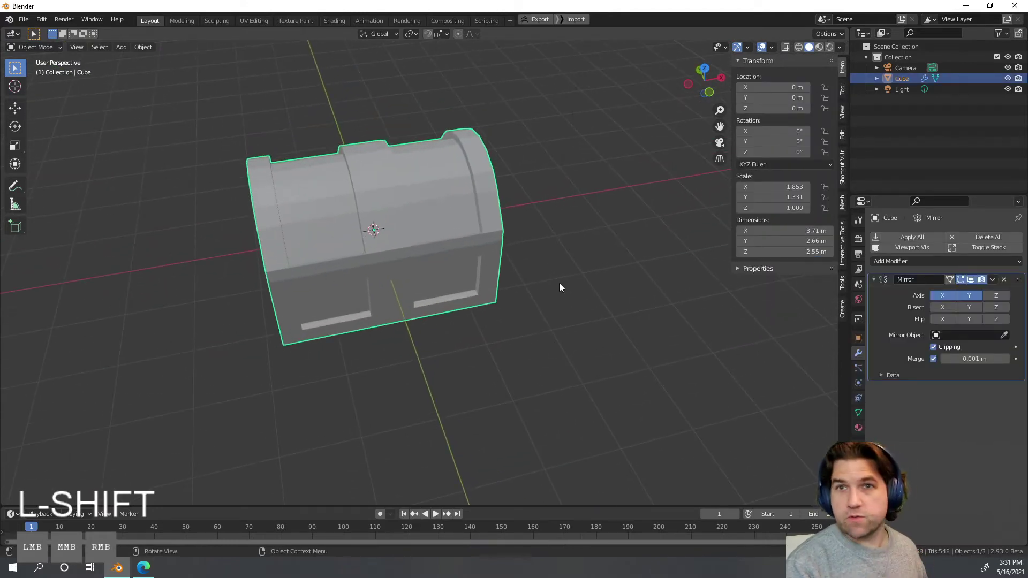
pyautogui.click(555, 268)
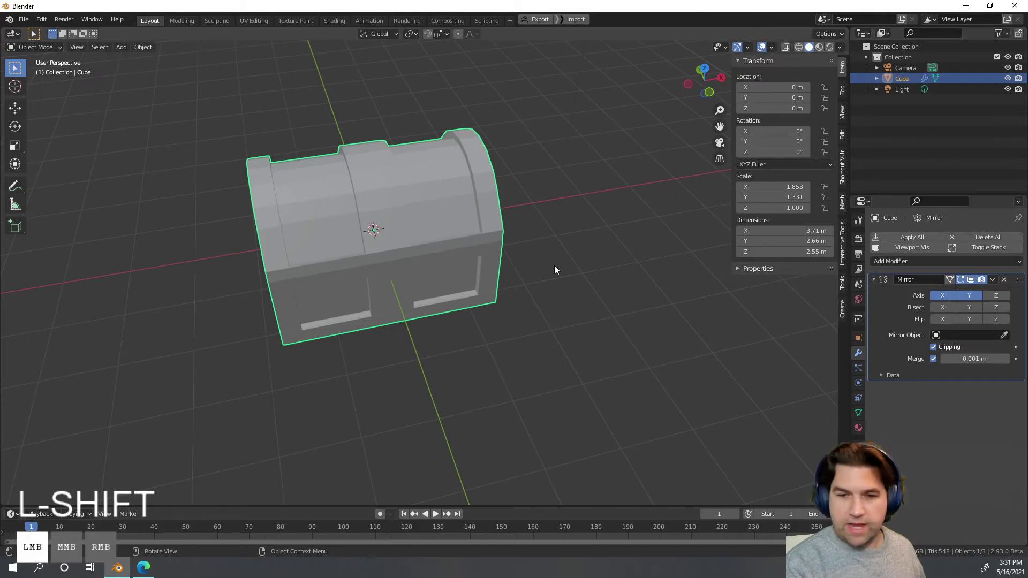
# Step: Select the chest and hide it from the viewport
pyautogui.click(1007, 78)
pyautogui.click(1007, 78)
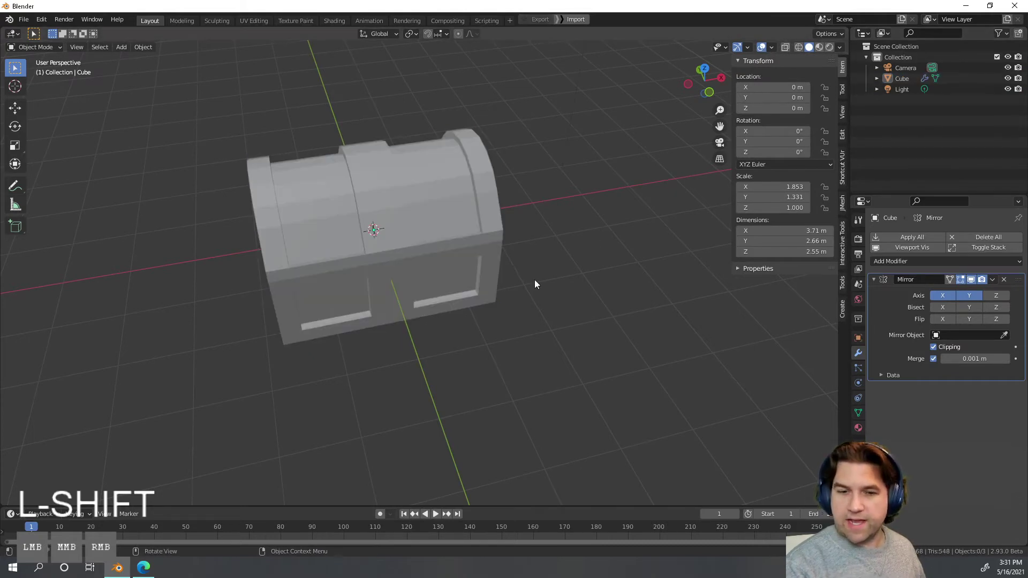
pyautogui.click(457, 256)
pyautogui.press('h')
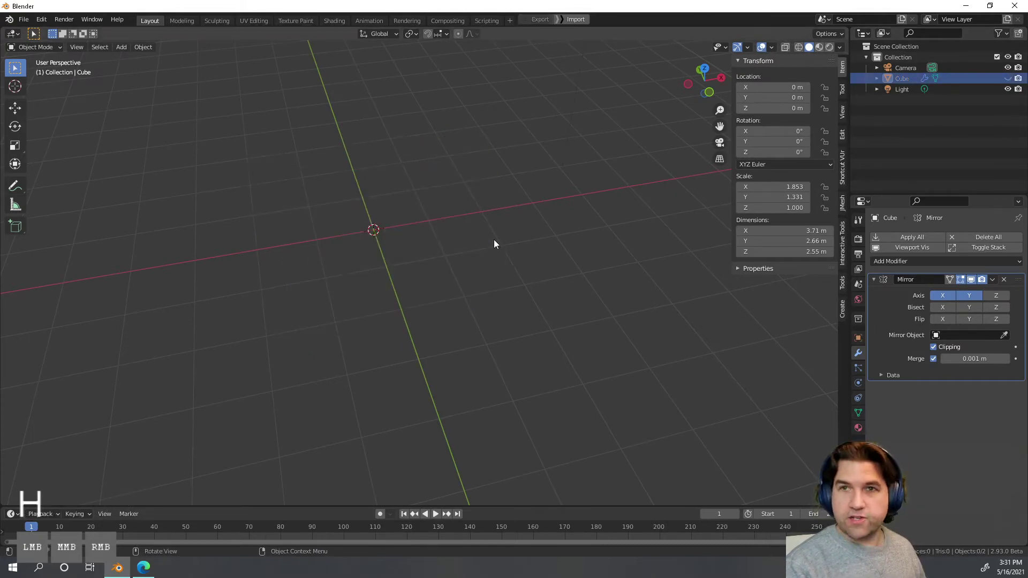
pyautogui.hotkey('alt', 'h')
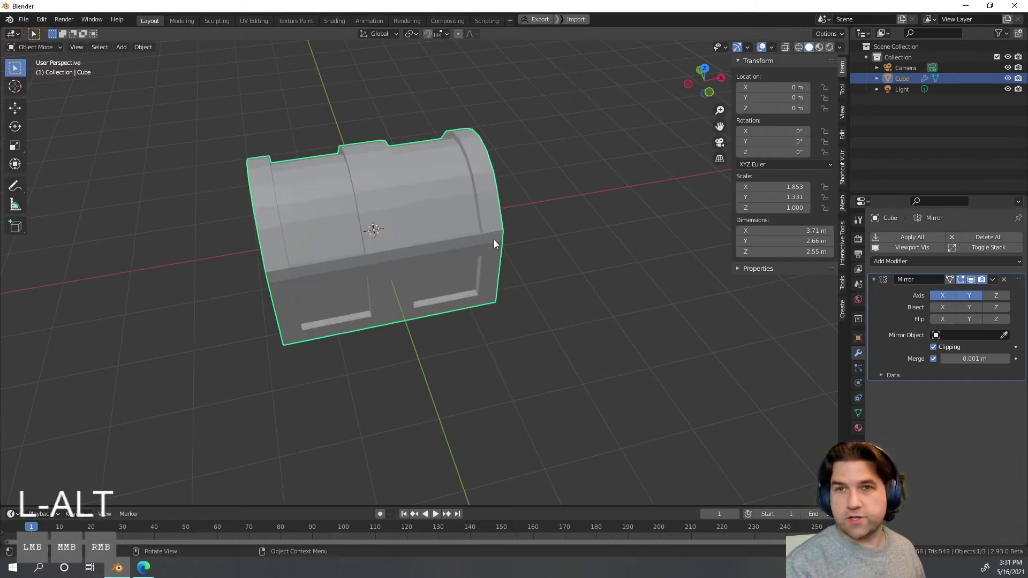
pyautogui.press('h')
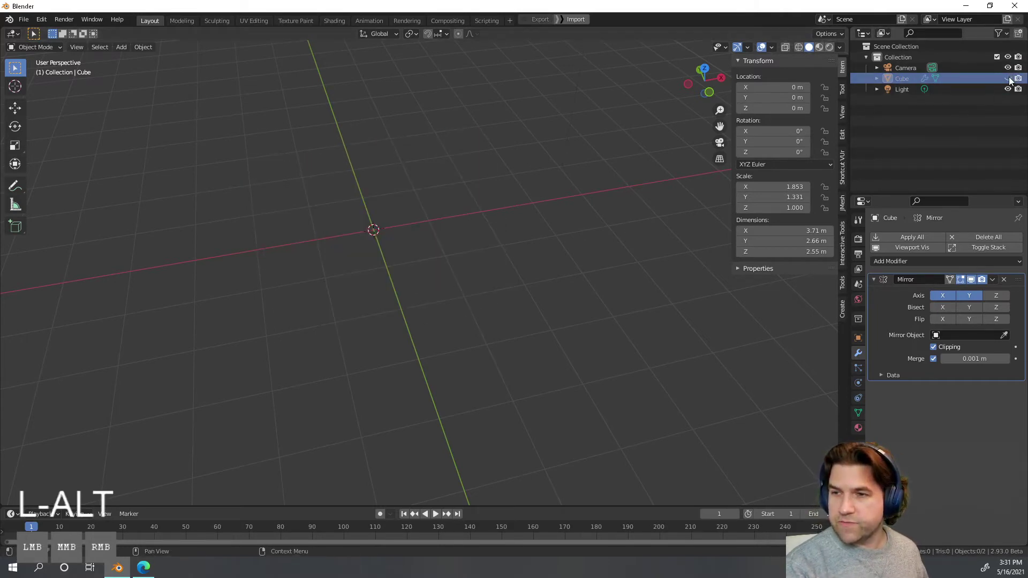
# Step: Add a torus mesh at the origin with 6 major segments and 6 minor segments
pyautogui.hotkey('shift', 'a')
pyautogui.moveTo(359, 229)
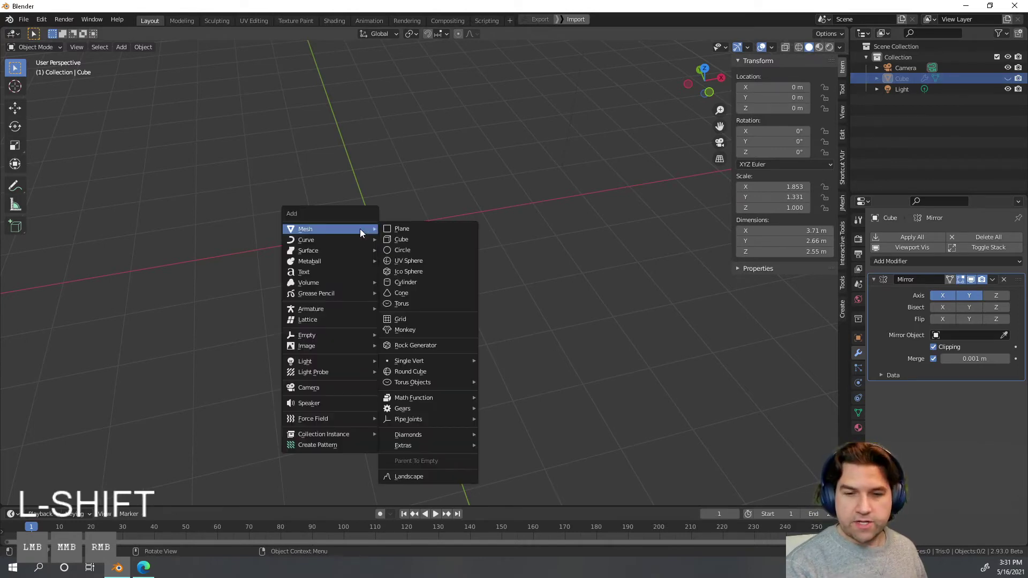
pyautogui.click(403, 304)
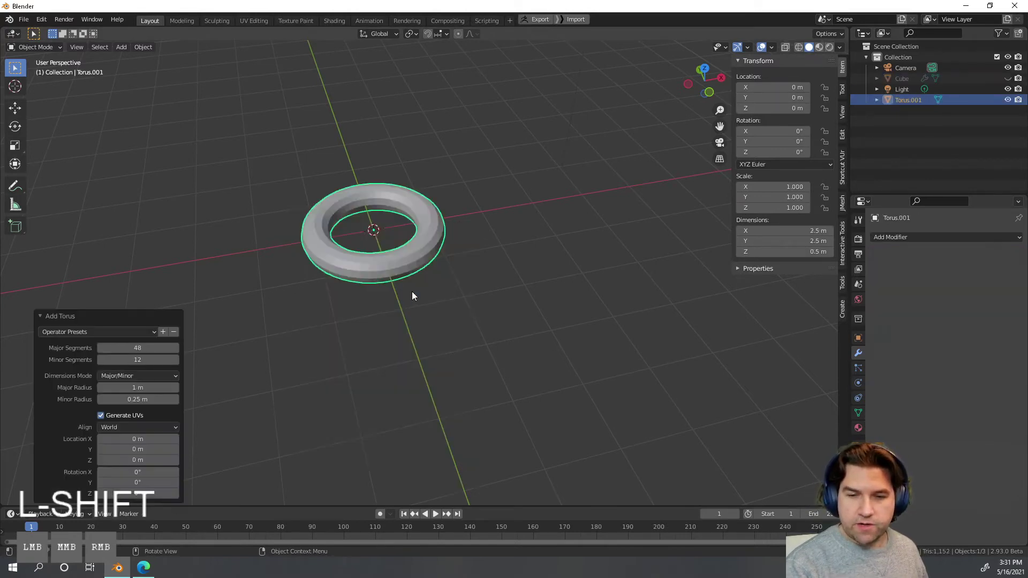
pyautogui.click(138, 348)
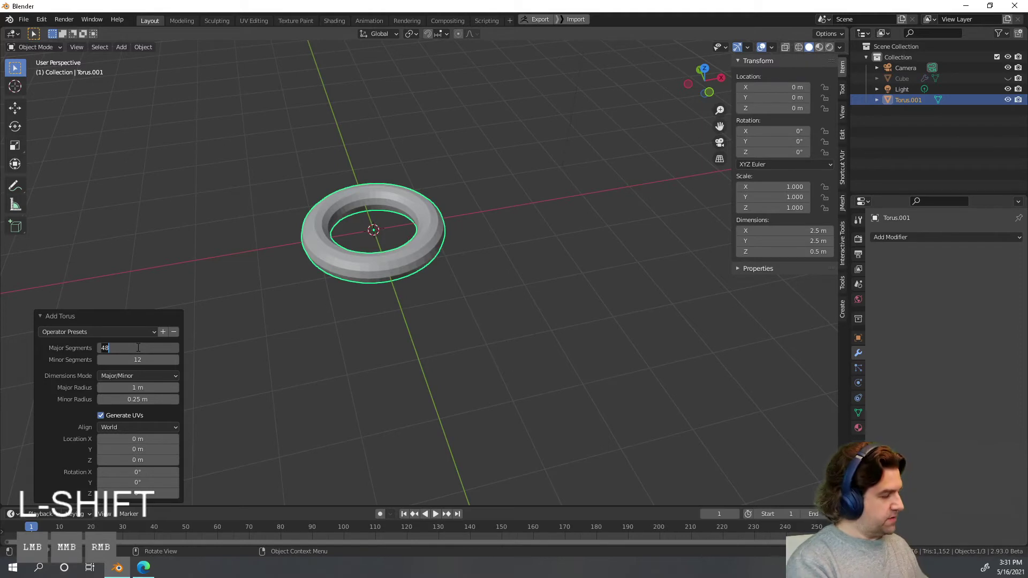
pyautogui.write('6')
pyautogui.press('Return')
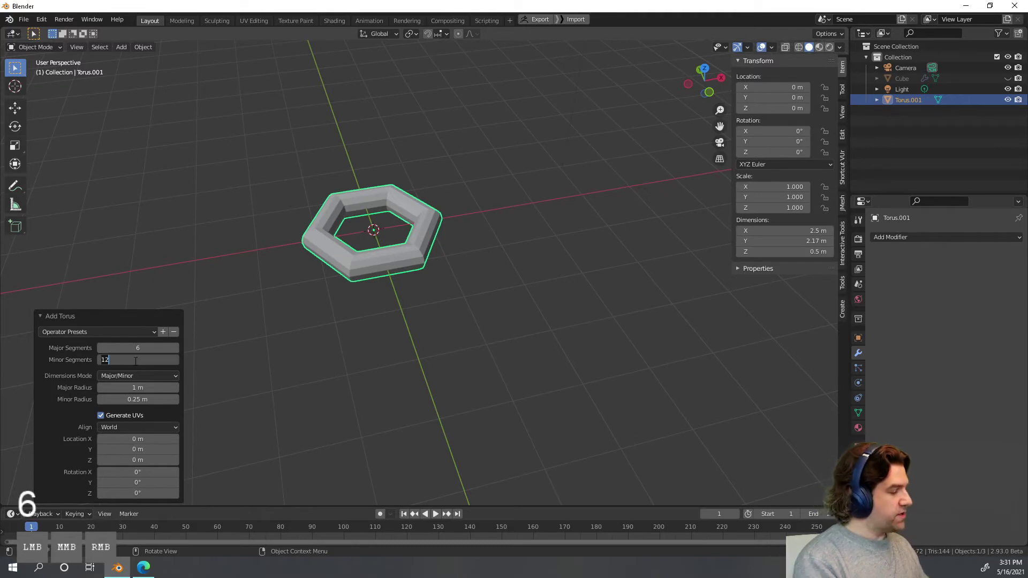
pyautogui.write('6')
pyautogui.press('Return')
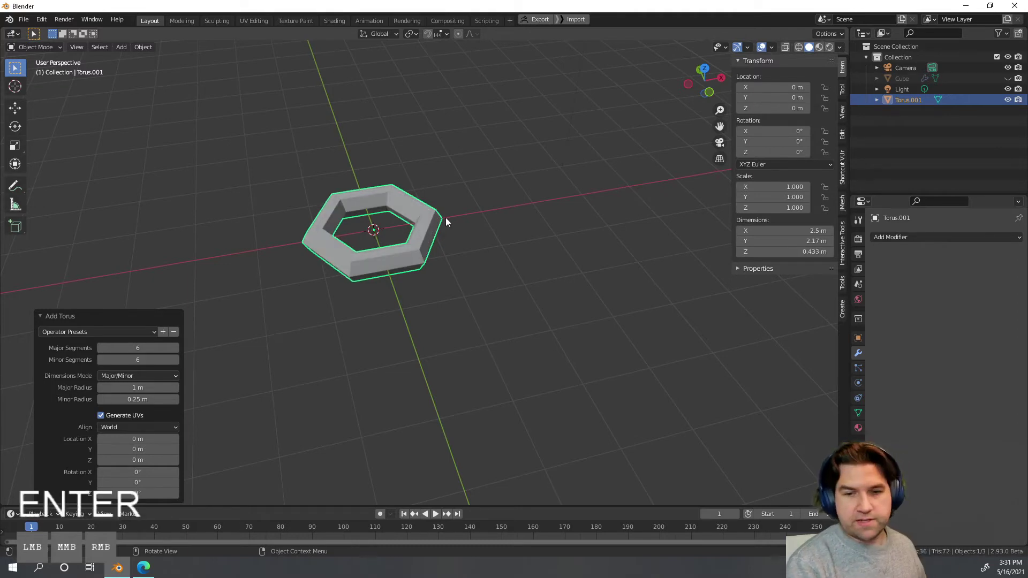
# Step: Move the hexagonal torus about -6.31 m along the X axis
pyautogui.moveTo(445, 218); pyautogui.dragTo(472, 324, button='middle')
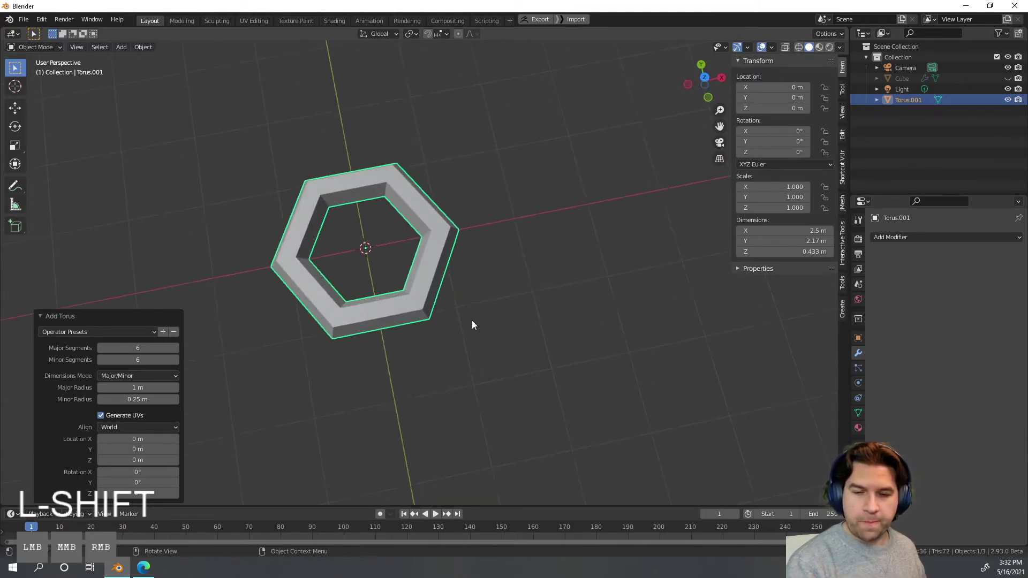
pyautogui.scroll(-2, 502, 270)
pyautogui.press('Tab')
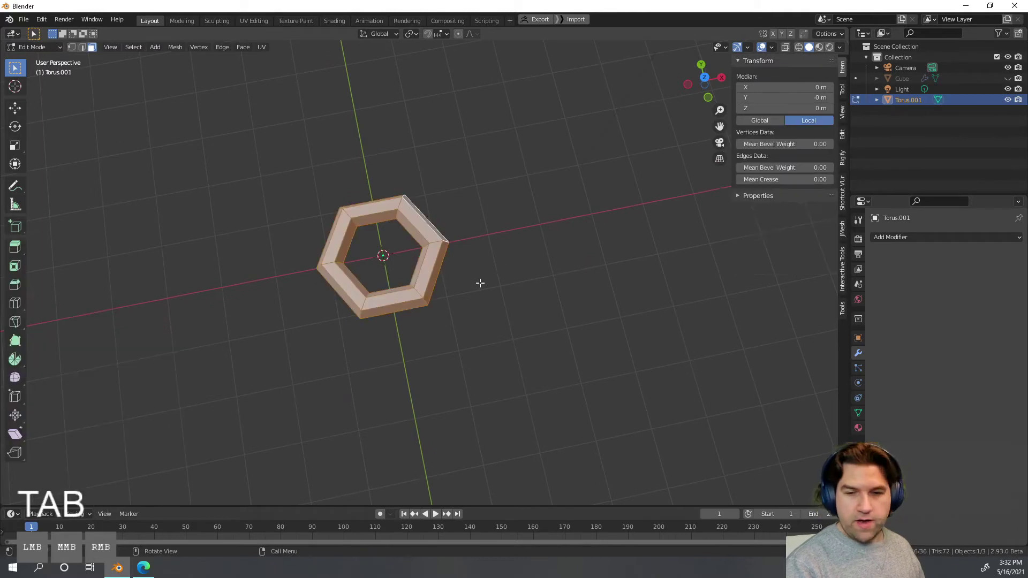
pyautogui.press('Tab')
pyautogui.moveTo(496, 274); pyautogui.dragTo(571, 234, button='middle')
pyautogui.press('g')
pyautogui.press('x')
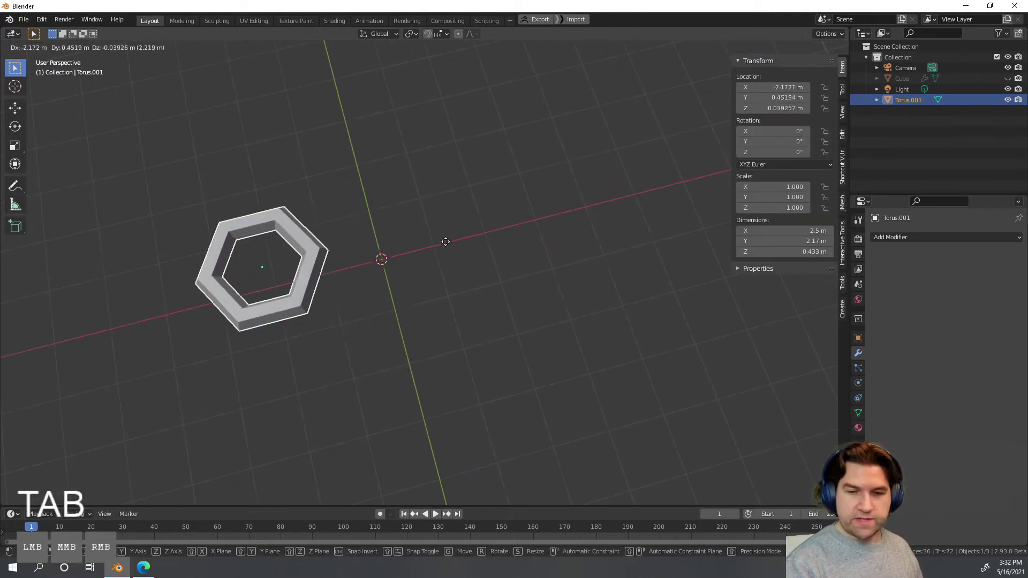
pyautogui.press('Return')
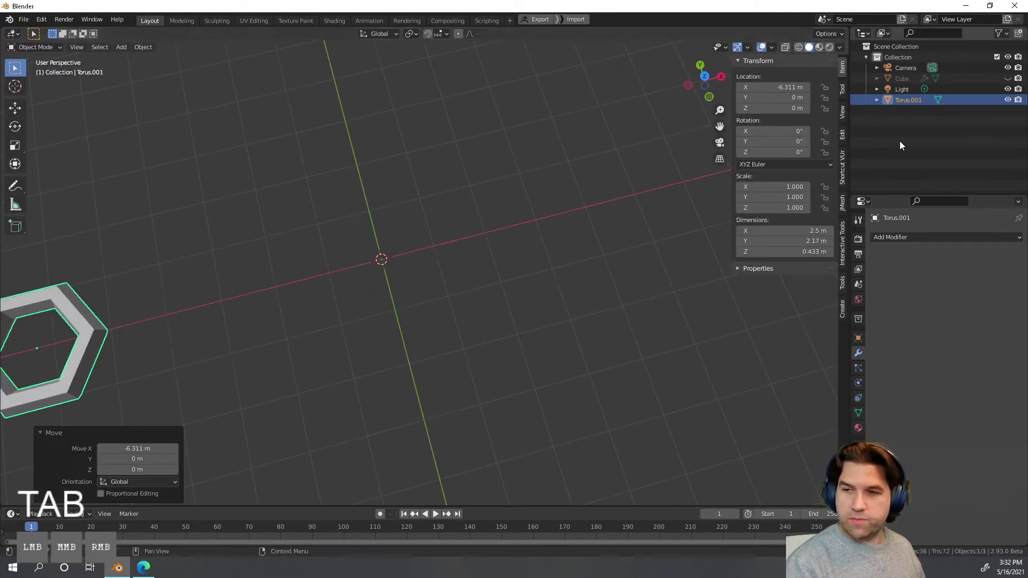
# Step: Unhide the chest and keep the hexagonal torus selected as the active object
pyautogui.click(1007, 80)
pyautogui.moveTo(474, 274); pyautogui.dragTo(474, 217, button='middle')
pyautogui.keyDown('shift'); pyautogui.moveTo(270, 300); pyautogui.dragTo(330, 297, button='middle'); pyautogui.keyUp('shift')
pyautogui.click(294, 311)
pyautogui.keyDown('shift'); pyautogui.moveTo(188, 337); pyautogui.dragTo(527, 328, button='middle'); pyautogui.keyUp('shift')
pyautogui.click(289, 284)
pyautogui.moveTo(568, 225); pyautogui.dragTo(500, 206, button='middle')
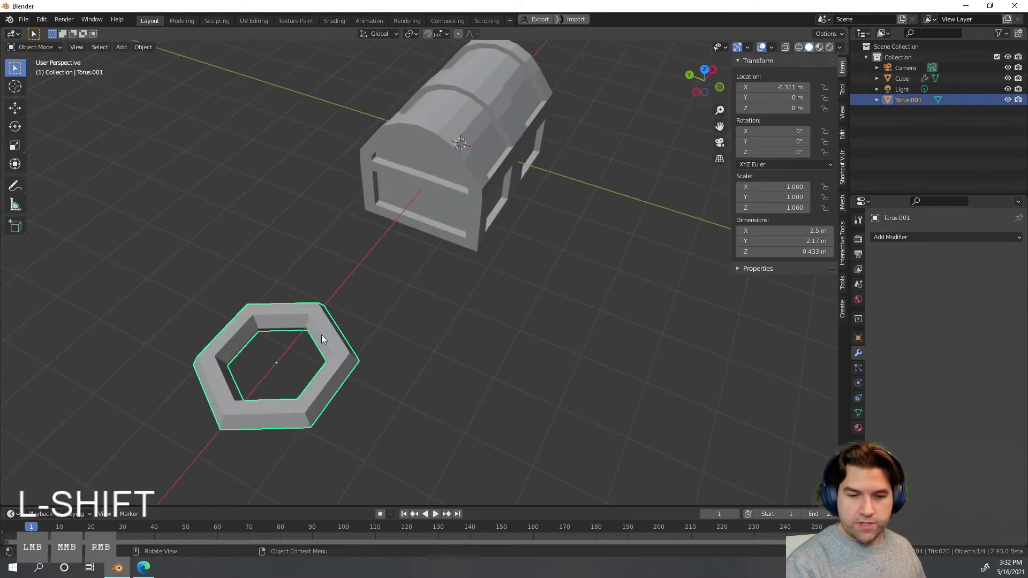
# Step: Rotate the torus about its Z axis and set its Z rotation to exactly 90°
pyautogui.moveTo(321, 339); pyautogui.dragTo(236, 202, button='middle')
pyautogui.click(15, 125)
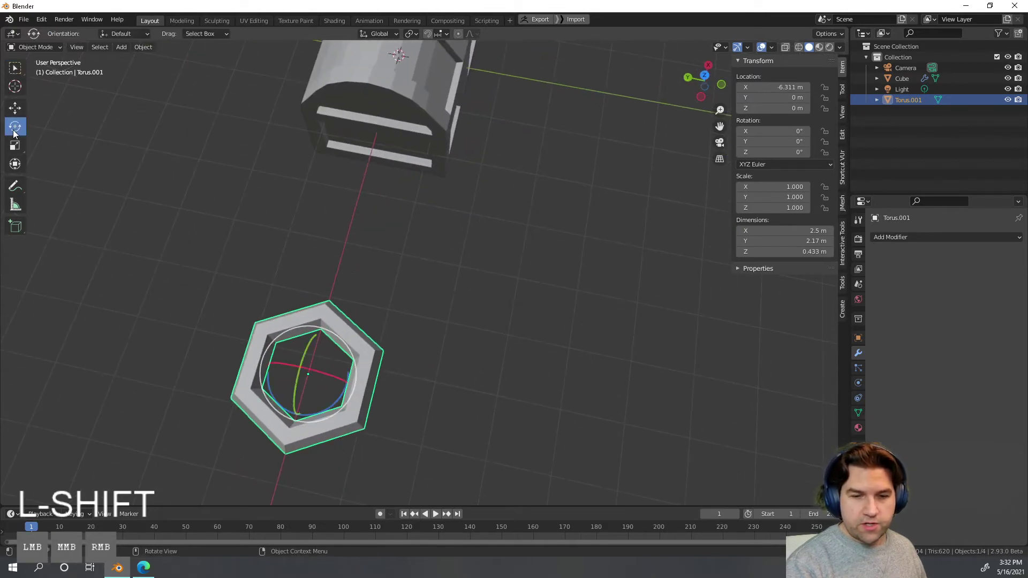
pyautogui.moveTo(338, 402); pyautogui.dragTo(270, 425)
pyautogui.click(786, 153)
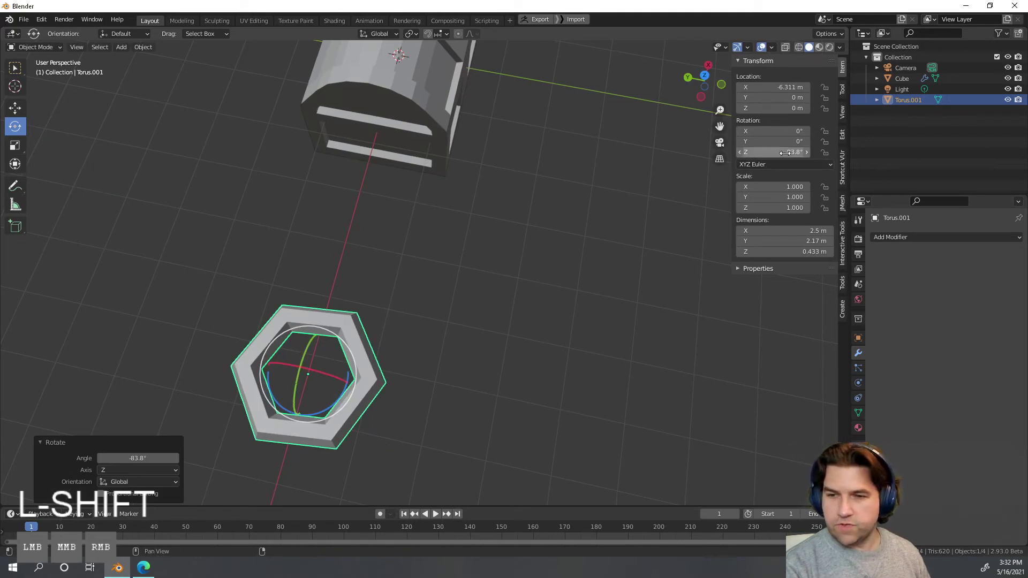
pyautogui.write('90')
pyautogui.press('Return')
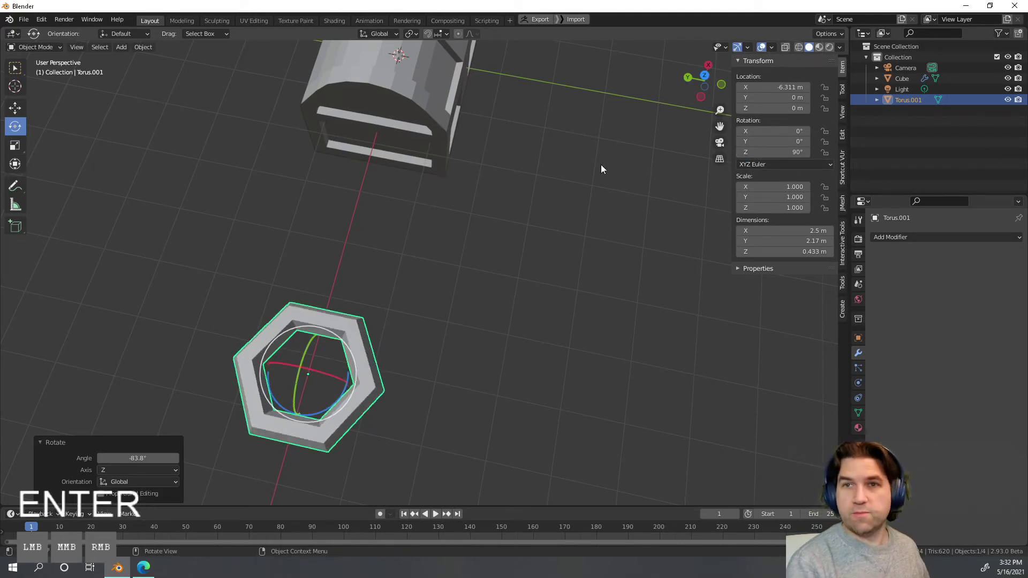
pyautogui.moveTo(328, 401); pyautogui.dragTo(350, 430)
pyautogui.hotkey('ctrl', 'z')
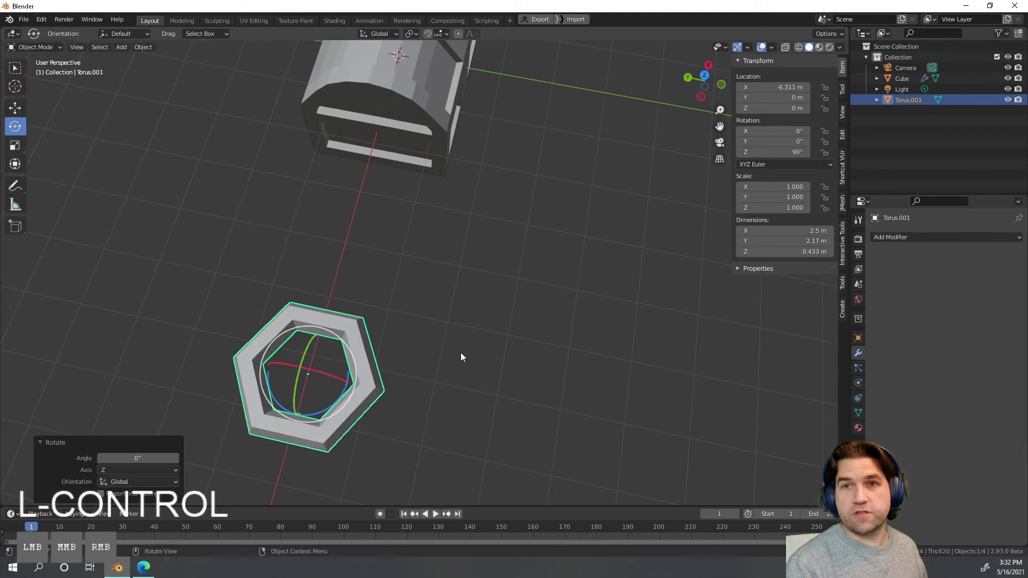
# Step: Scale the torus uniformly to about 0.406 and move it about 4.08 m along X, up to the chest's end
pyautogui.moveTo(460, 357); pyautogui.dragTo(422, 321, button='middle')
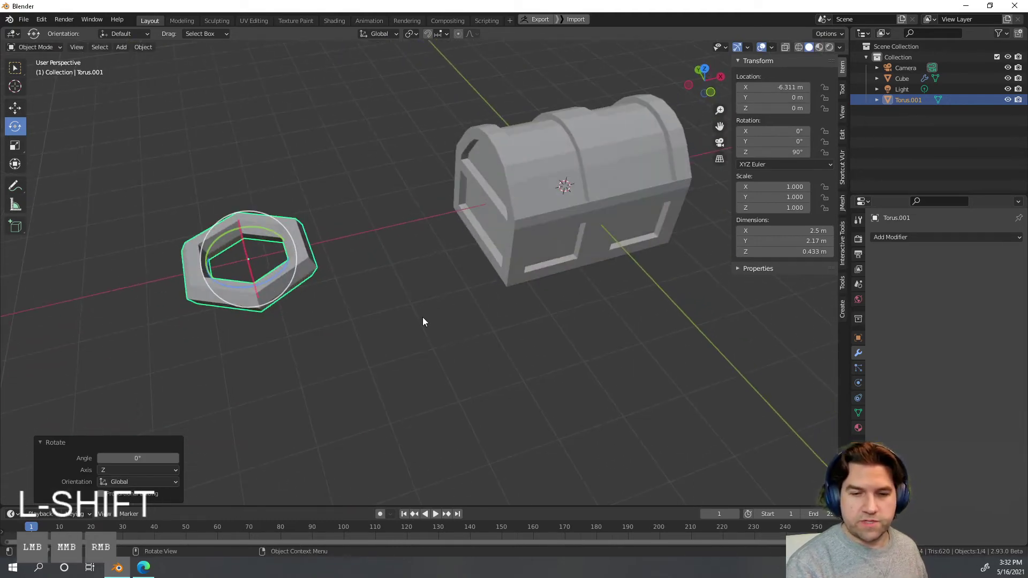
pyautogui.press('s')
pyautogui.click(337, 249)
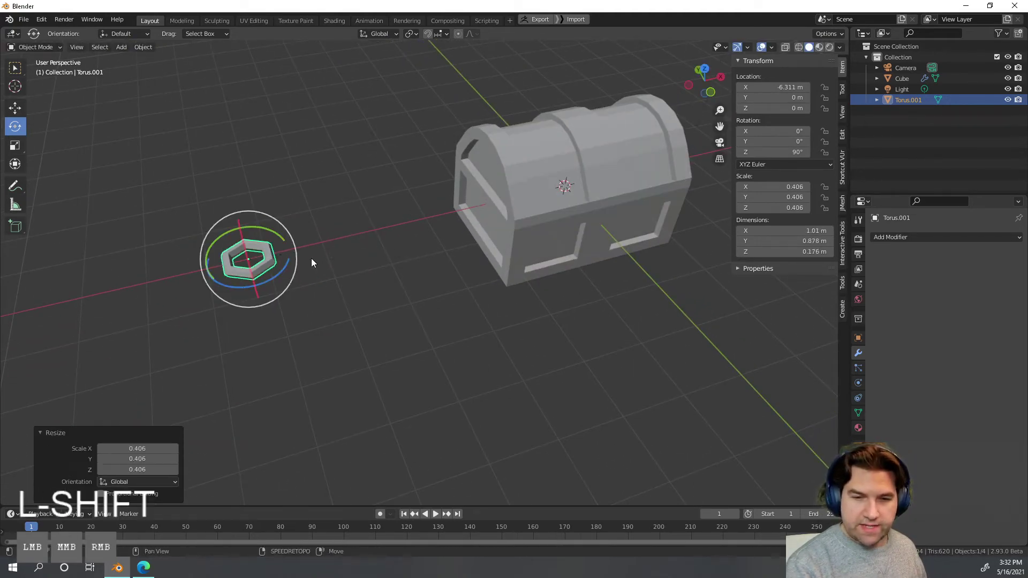
pyautogui.keyDown('shift'); pyautogui.moveTo(312, 259); pyautogui.dragTo(255, 290, button='middle'); pyautogui.keyUp('shift')
pyautogui.press('g')
pyautogui.middleClick(471, 269)
pyautogui.click(479, 260)
# Step: Tilt the torus about -56.4° around the global Y axis so it leans against the chest's end
pyautogui.keyDown('shift'); pyautogui.moveTo(486, 290); pyautogui.dragTo(428, 309, button='middle'); pyautogui.keyUp('shift')
pyautogui.moveTo(429, 309); pyautogui.dragTo(423, 243, button='middle')
pyautogui.scroll(4, 422, 248)
pyautogui.keyDown('shift'); pyautogui.moveTo(246, 279); pyautogui.dragTo(310, 242, button='middle'); pyautogui.keyUp('shift')
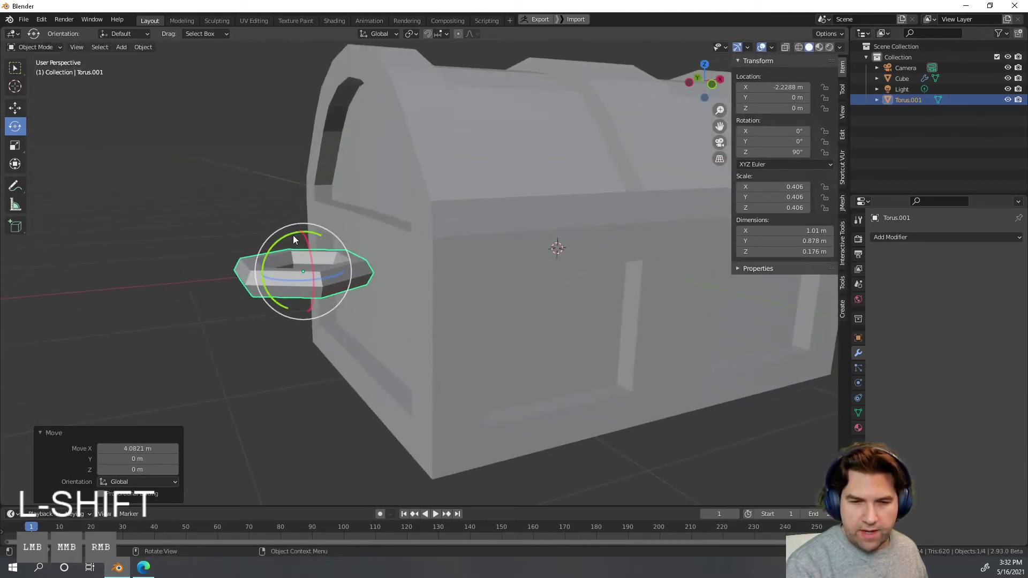
pyautogui.moveTo(293, 235); pyautogui.dragTo(343, 225)
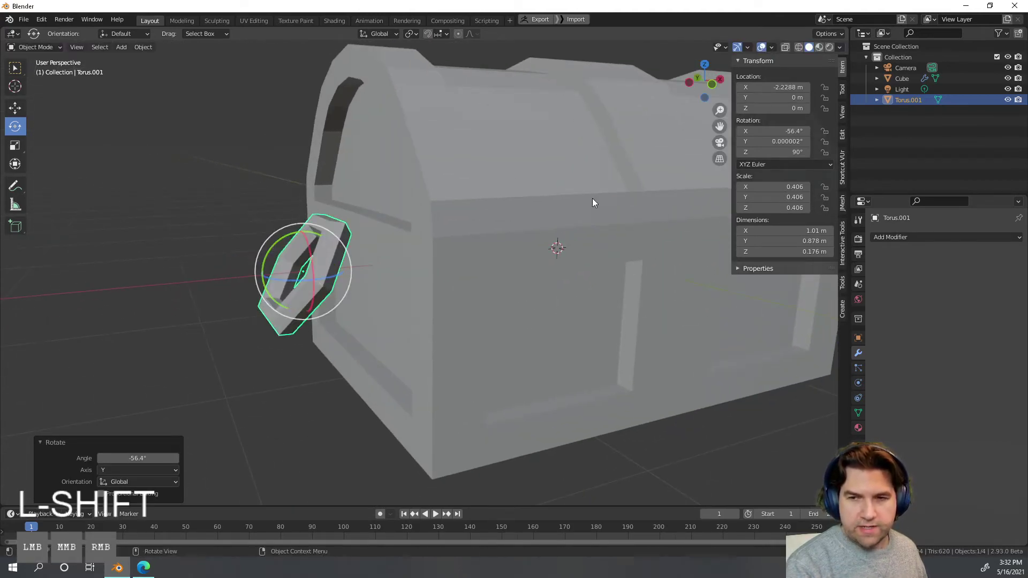
# Step: In front view, move the torus about 0.152 m along X and 0.134 m along Z so its upper edge enters the chest
pyautogui.click(708, 85)
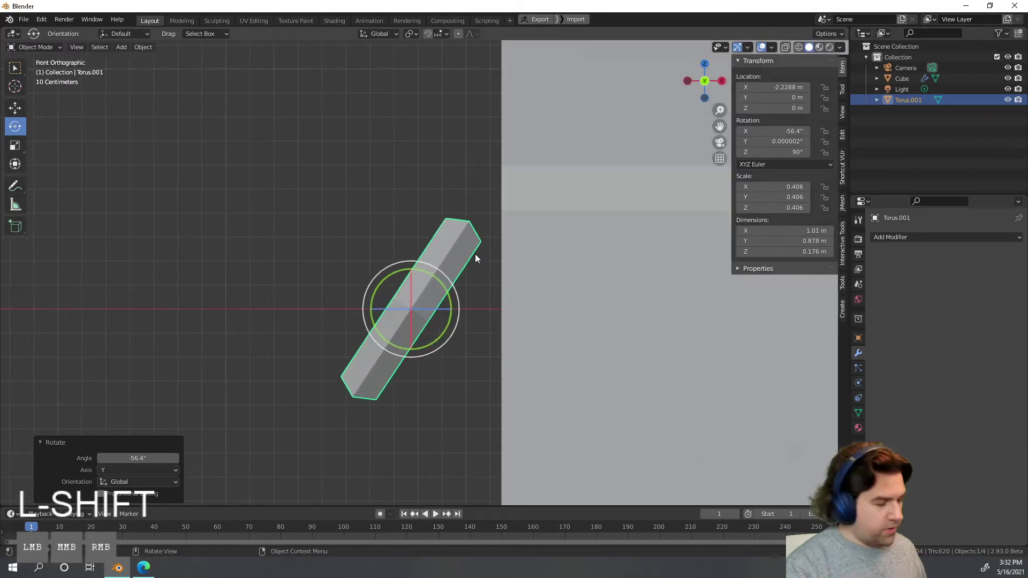
pyautogui.press('g')
pyautogui.click(513, 225)
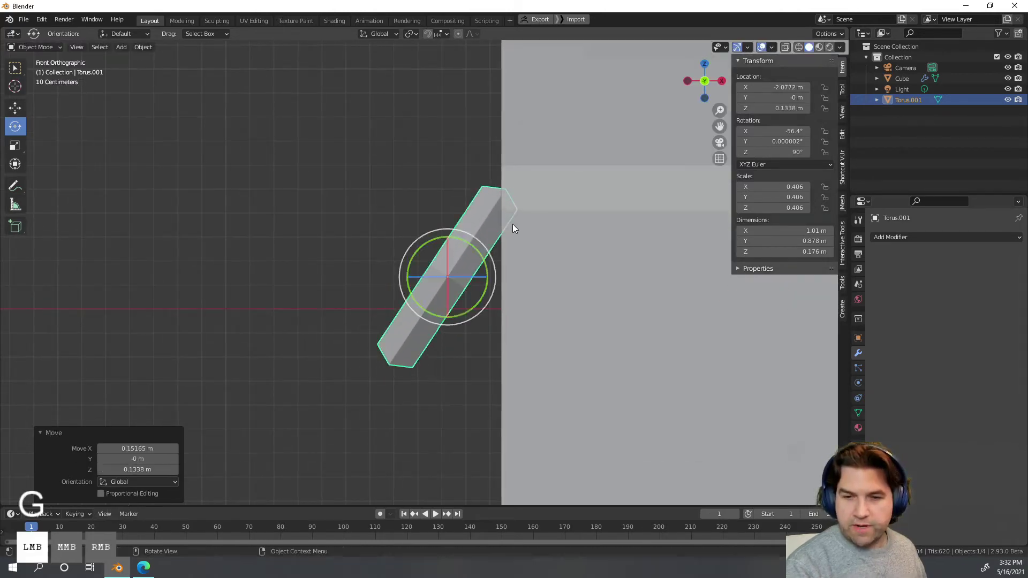
# Step: Lower the torus about 0.209 m along Z on the chest's end and stay in Object Mode
pyautogui.moveTo(434, 323)
pyautogui.mouseDown(button='middle')
pyautogui.moveTo(535, 333)
pyautogui.moveTo(428, 329)
pyautogui.mouseUp(button='middle')
pyautogui.scroll(2, 403, 309)
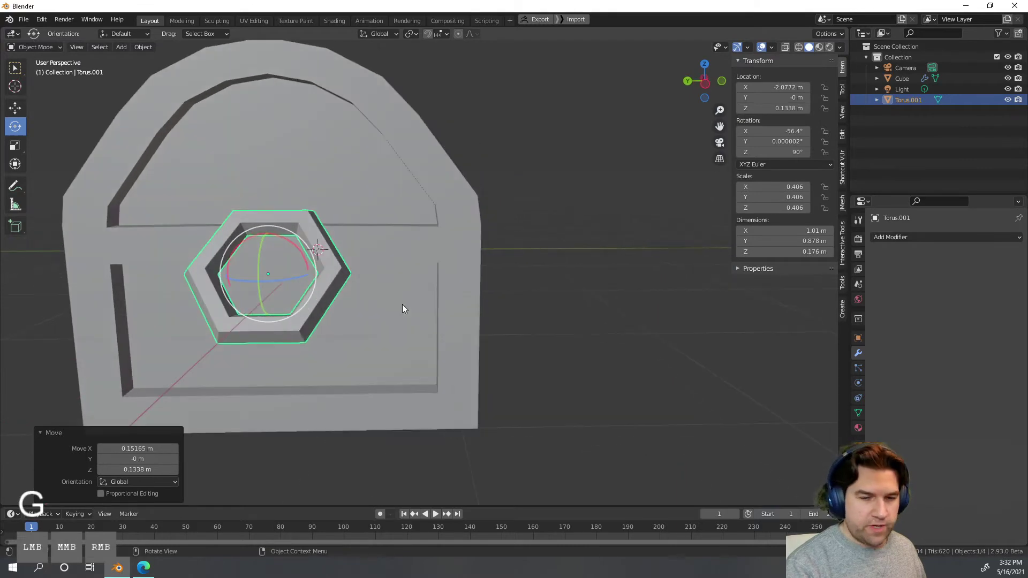
pyautogui.press('g')
pyautogui.middleClick(401, 312)
pyautogui.click(397, 316)
pyautogui.press('Tab')
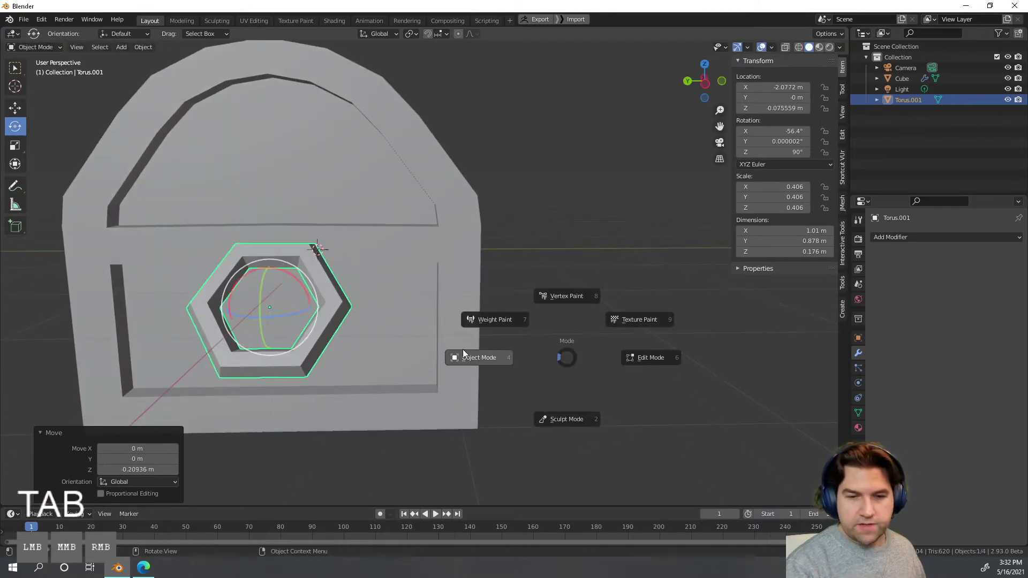
pyautogui.click(463, 351)
pyautogui.click(656, 386)
# Step: Reselect the torus and add a Mirror modifier to it
pyautogui.moveTo(653, 387); pyautogui.dragTo(540, 370, button='middle')
pyautogui.scroll(-5, 520, 404)
pyautogui.moveTo(541, 370); pyautogui.dragTo(407, 310, button='middle')
pyautogui.click(301, 264)
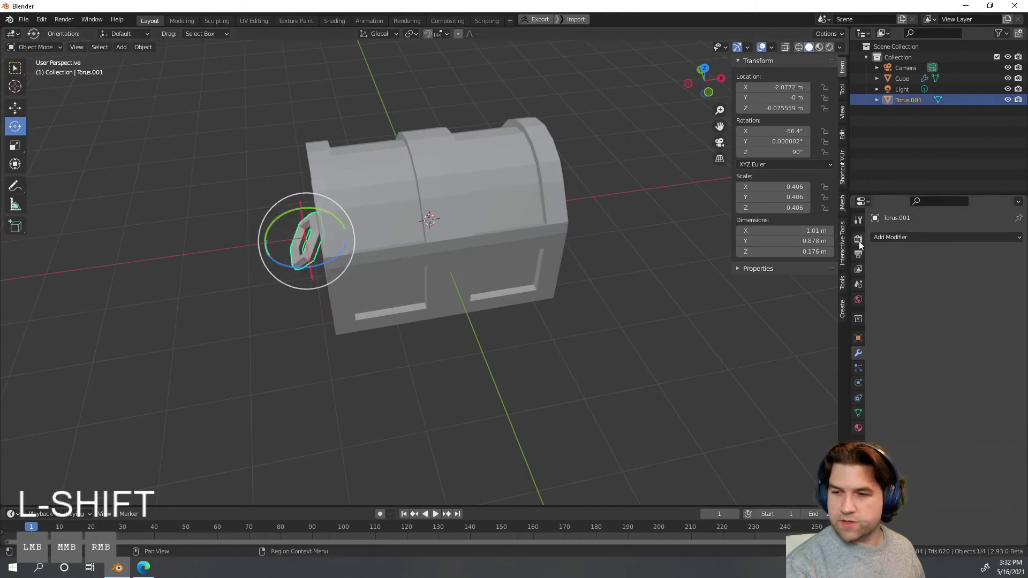
pyautogui.click(882, 242)
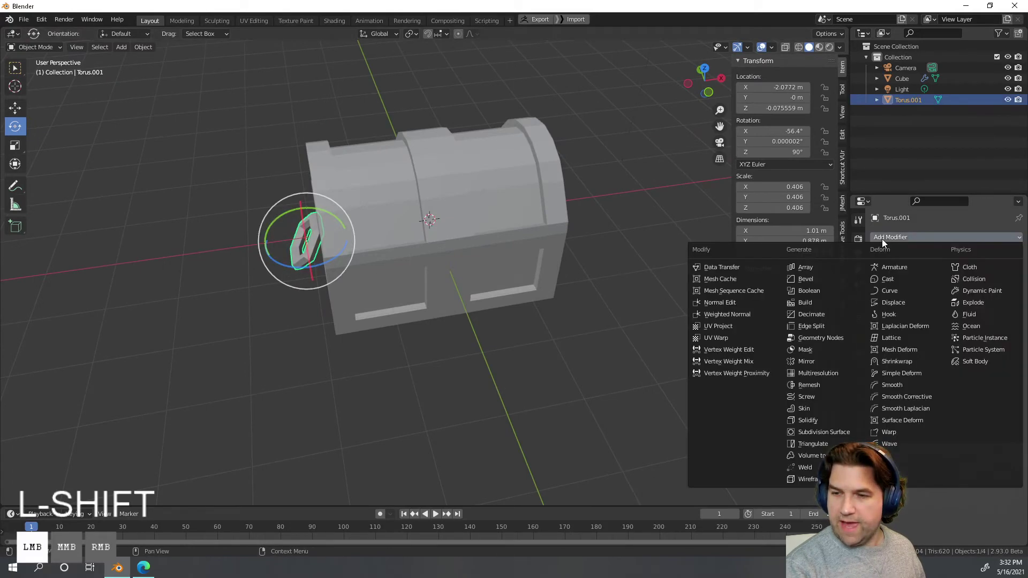
pyautogui.click(812, 363)
# Step: Examine the torus and the chest from several angles to check where the Mirror modifier places the copy
pyautogui.moveTo(673, 364); pyautogui.dragTo(575, 332, button='middle')
pyautogui.scroll(4, 684, 340)
pyautogui.scroll(-4, 575, 332)
pyautogui.moveTo(696, 343); pyautogui.dragTo(593, 373, button='middle')
pyautogui.moveTo(474, 346); pyautogui.dragTo(461, 335, button='middle')
pyautogui.scroll(-3, 448, 323)
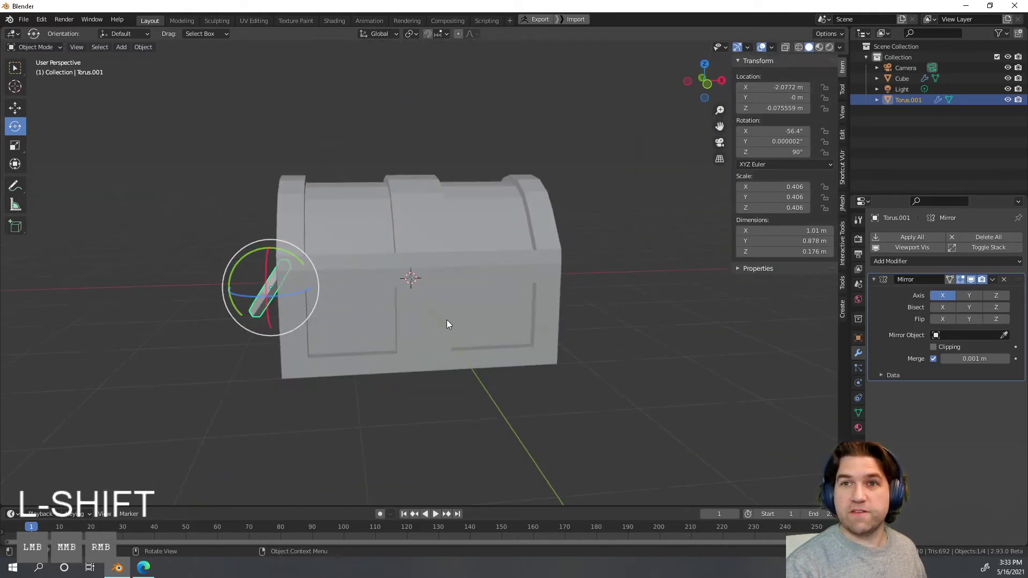
pyautogui.moveTo(273, 280); pyautogui.dragTo(361, 317, button='middle')
pyautogui.scroll(4, 321, 343)
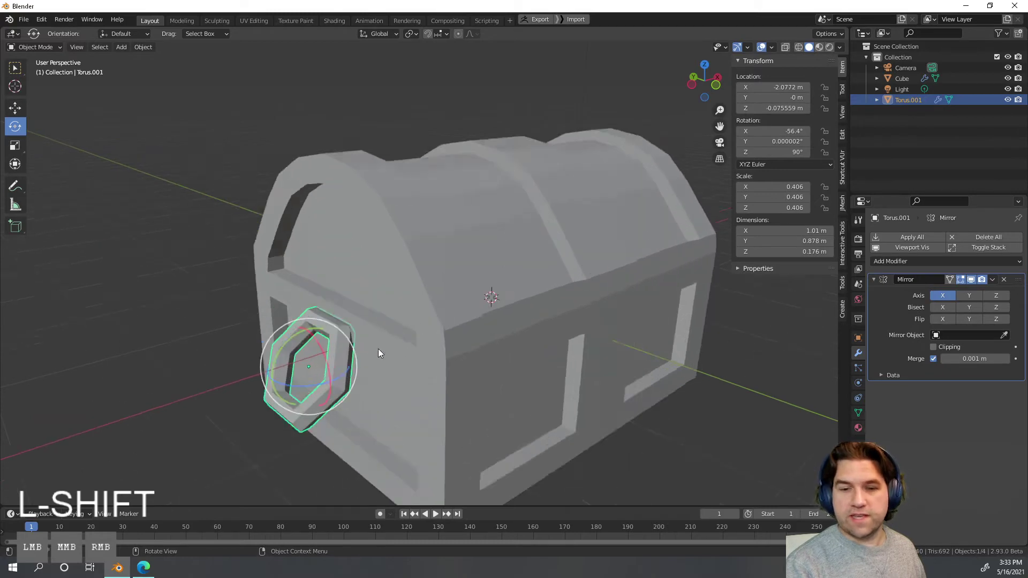
pyautogui.scroll(-3, 288, 387)
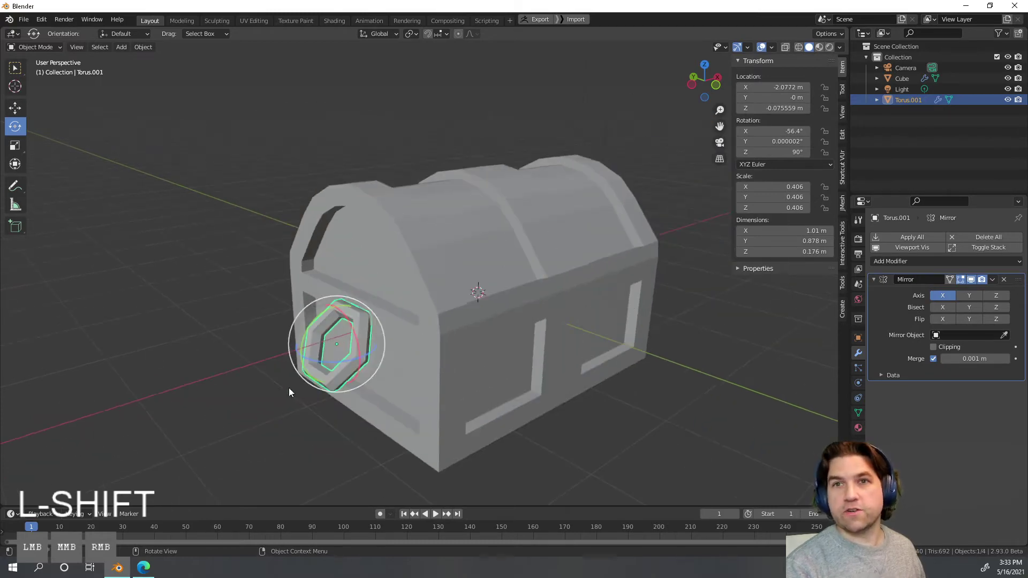
pyautogui.moveTo(571, 366); pyautogui.dragTo(317, 327, button='middle')
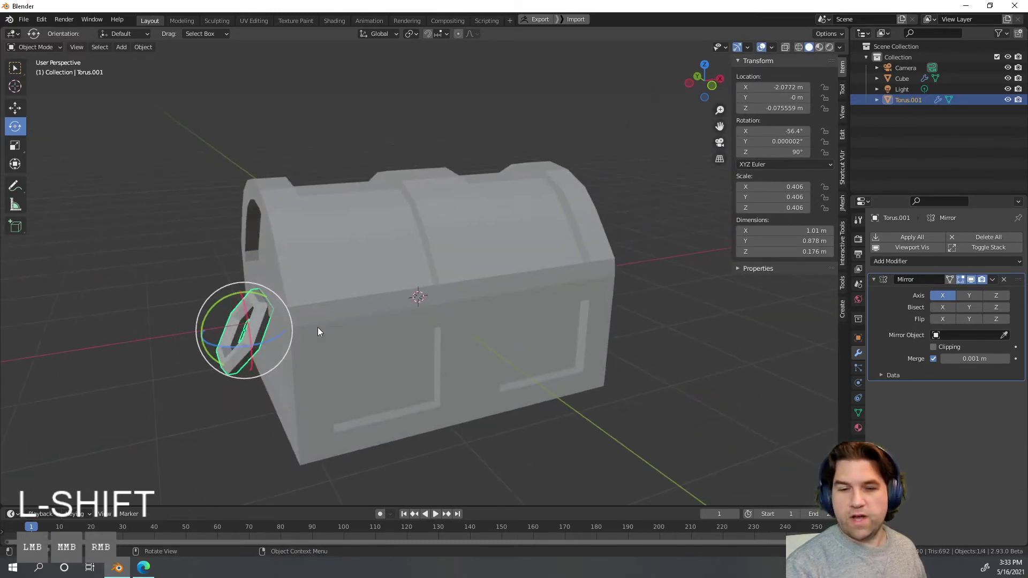
# Step: Try to rotate the torus's entire mesh in Edit Mode to test how the mirror behaves
pyautogui.press('Tab')
pyautogui.press('a')
pyautogui.moveTo(373, 308); pyautogui.dragTo(406, 287, button='middle')
pyautogui.press('r')
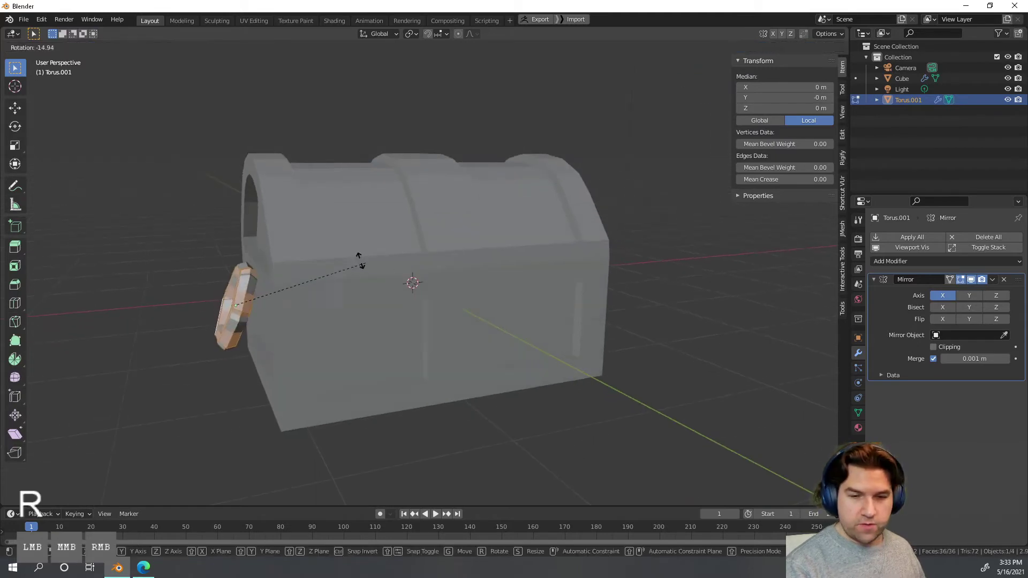
pyautogui.click(621, 408)
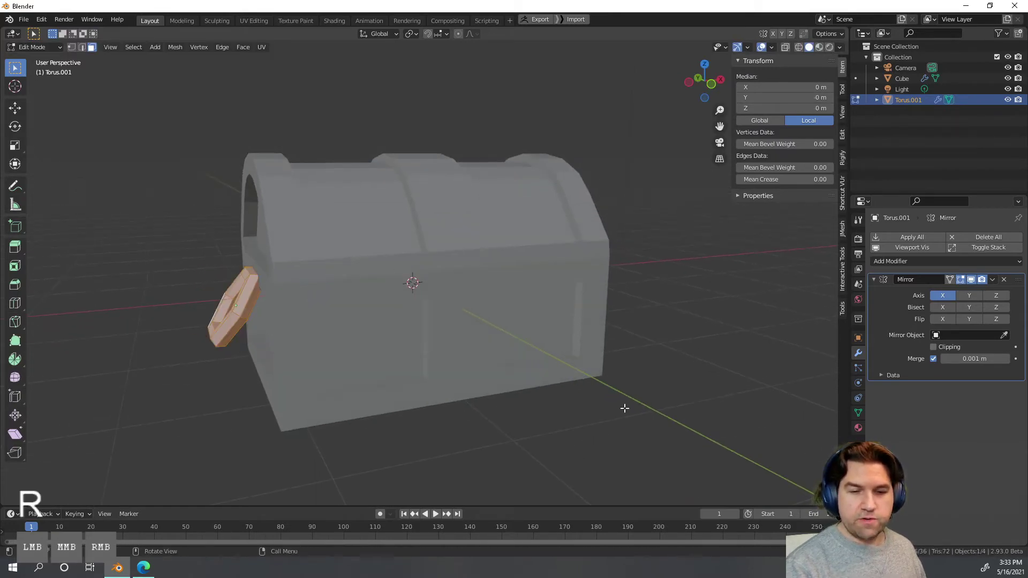
pyautogui.press('Tab')
pyautogui.moveTo(461, 422); pyautogui.dragTo(385, 325, button='middle')
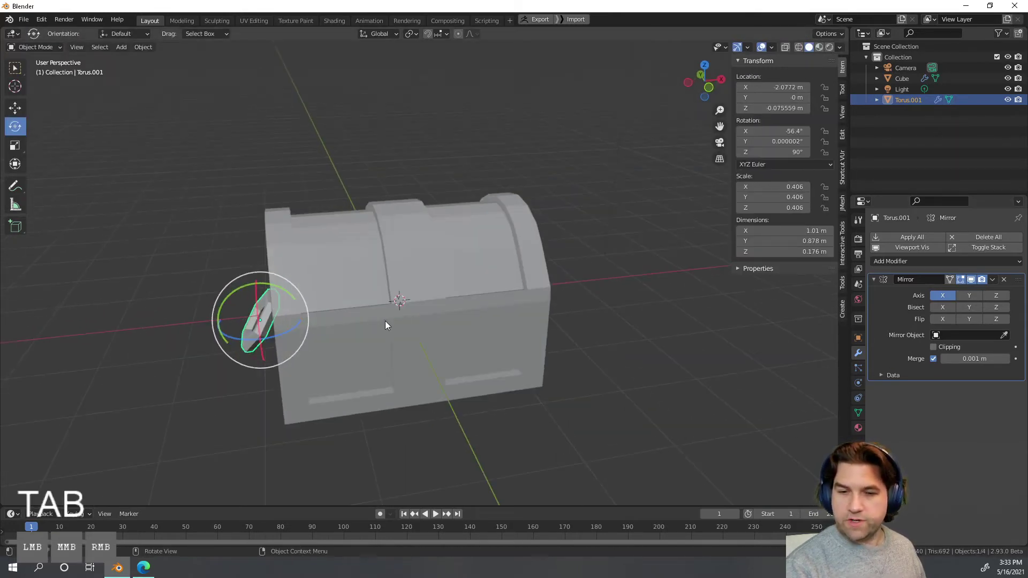
# Step: Set the chest's Cube object as the Mirror Object of the torus's Mirror modifier and reselect the torus
pyautogui.scroll(-2, 593, 350)
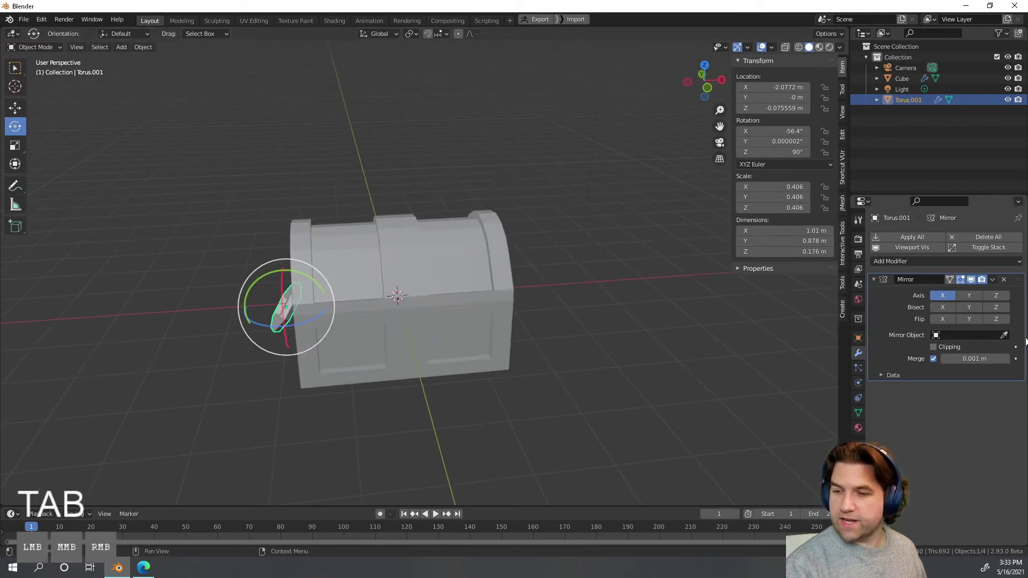
pyautogui.click(1003, 337)
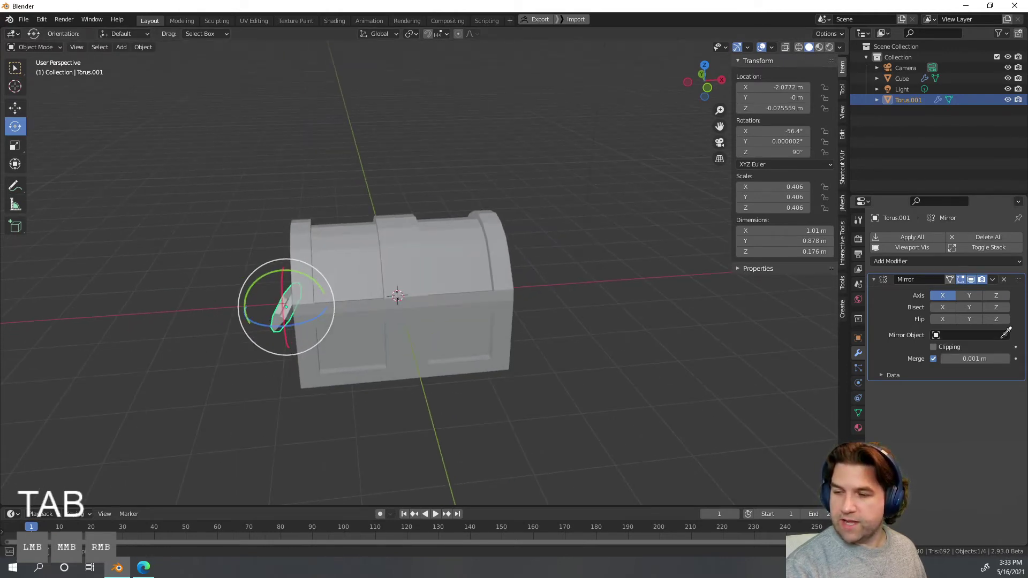
pyautogui.click(435, 300)
pyautogui.click(637, 387)
pyautogui.moveTo(679, 394)
pyautogui.mouseDown(button='middle')
pyautogui.moveTo(618, 387)
pyautogui.moveTo(678, 387)
pyautogui.mouseUp(button='middle')
pyautogui.click(277, 306)
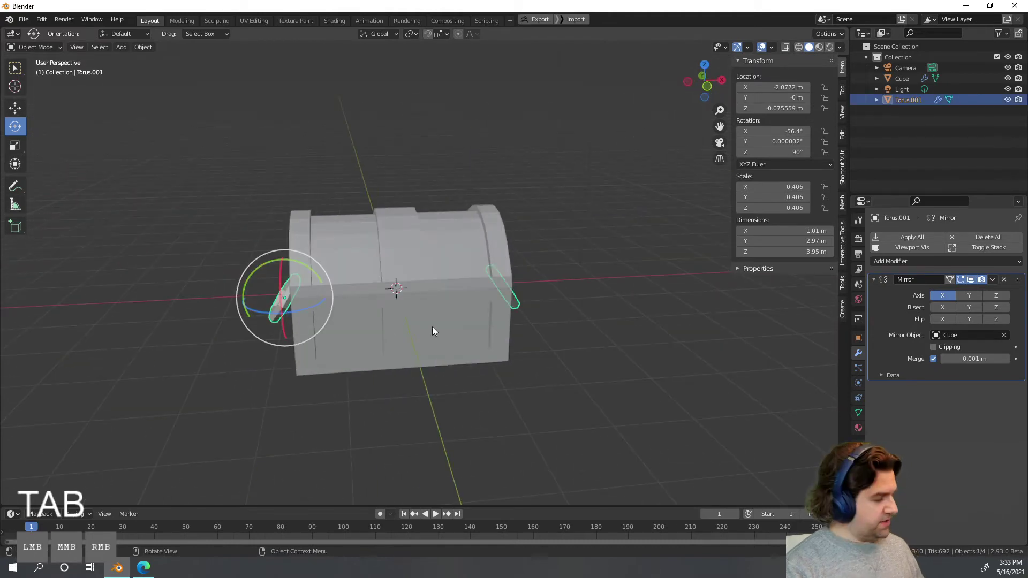
# Step: Try moving the torus along X and the chest freely to test how the mirrored copy follows, cancelling both moves
pyautogui.press('g')
pyautogui.press('x')
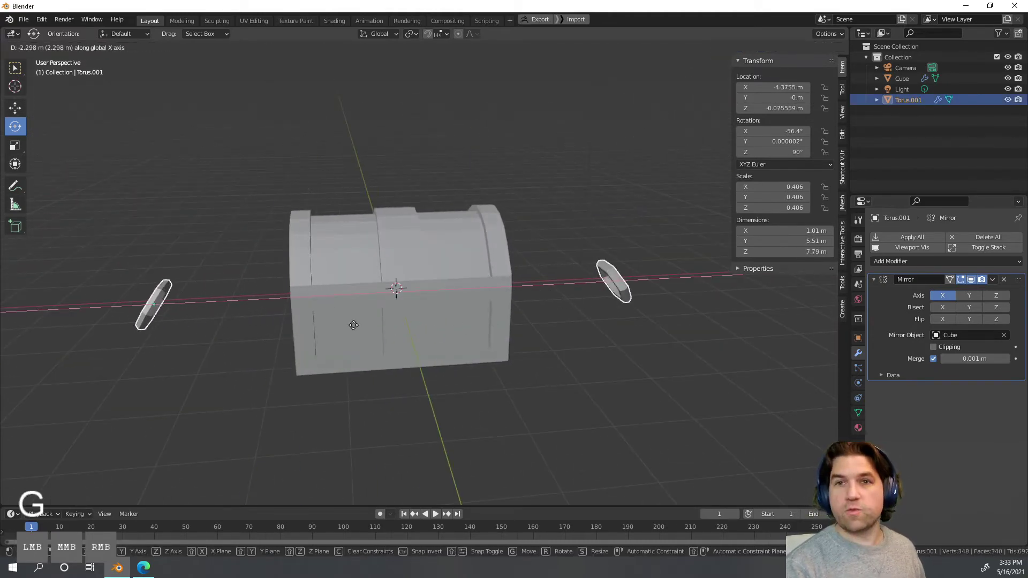
pyautogui.press('Escape')
pyautogui.click(459, 339)
pyautogui.press('g')
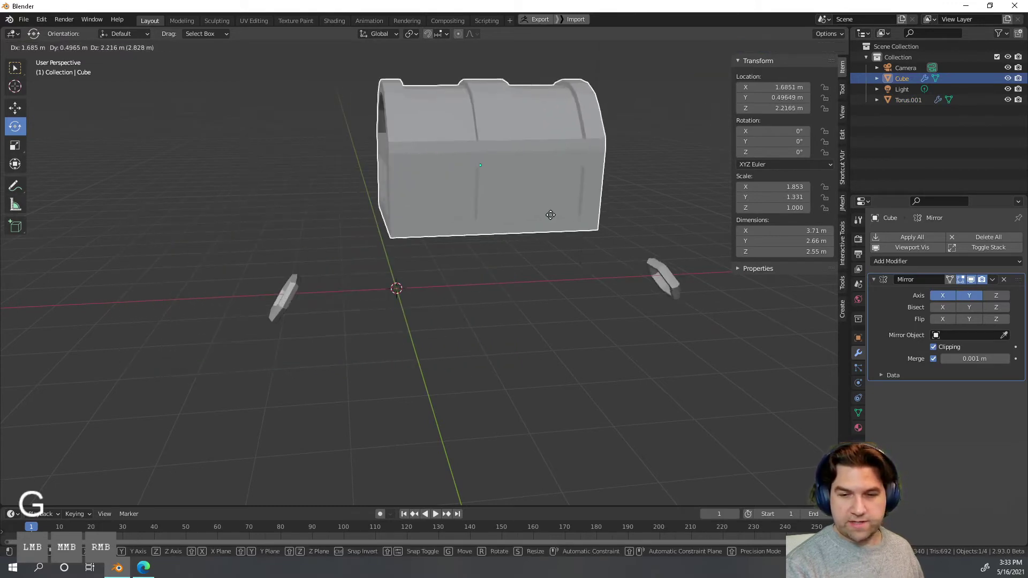
pyautogui.press('Escape')
pyautogui.click(554, 398)
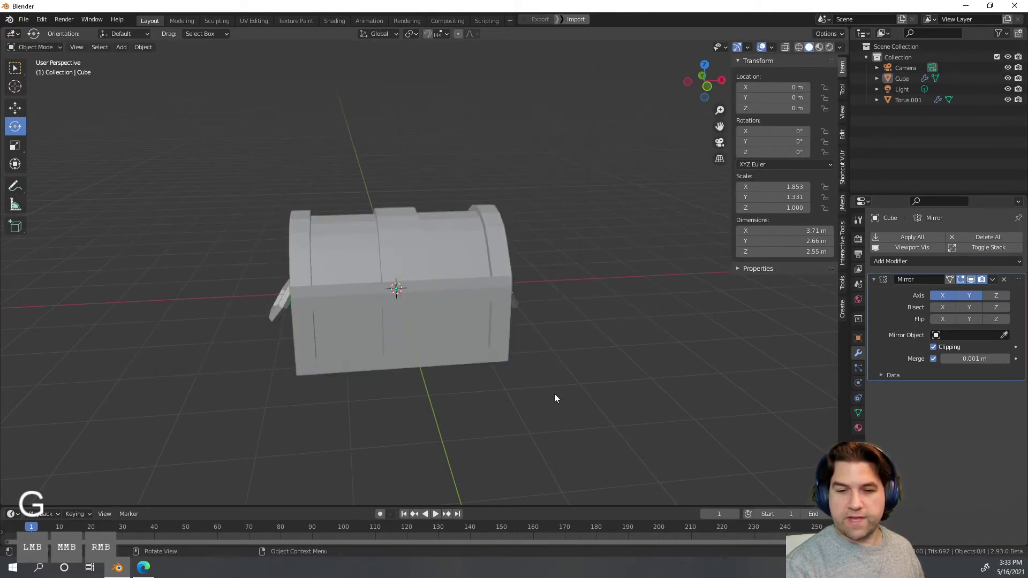
# Step: Rename the Cube object as chest
pyautogui.moveTo(554, 397); pyautogui.dragTo(554, 373, button='middle')
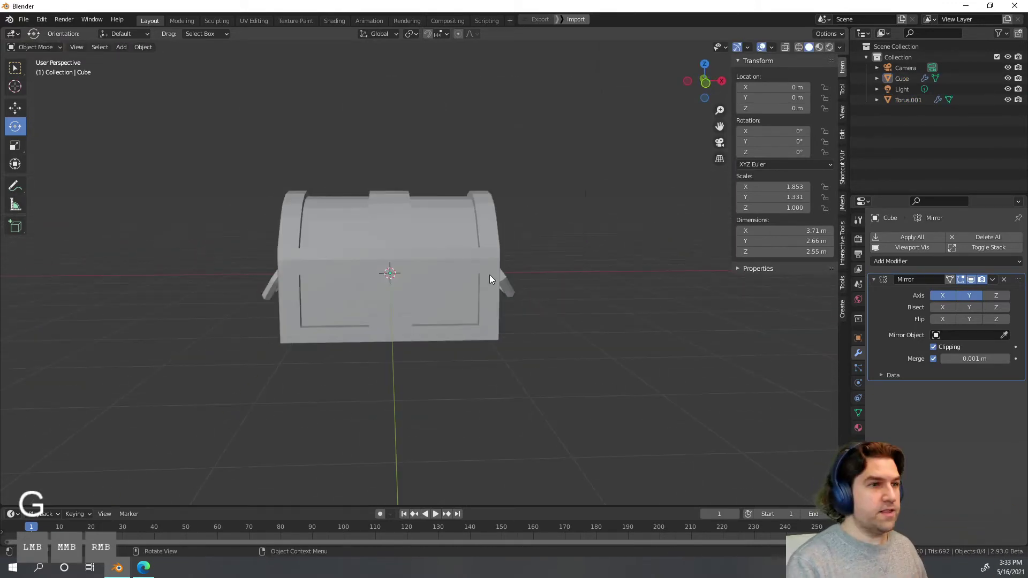
pyautogui.moveTo(489, 279); pyautogui.dragTo(436, 306, button='middle')
pyautogui.keyDown('shift'); pyautogui.moveTo(665, 378); pyautogui.dragTo(578, 348, button='middle'); pyautogui.keyUp('shift')
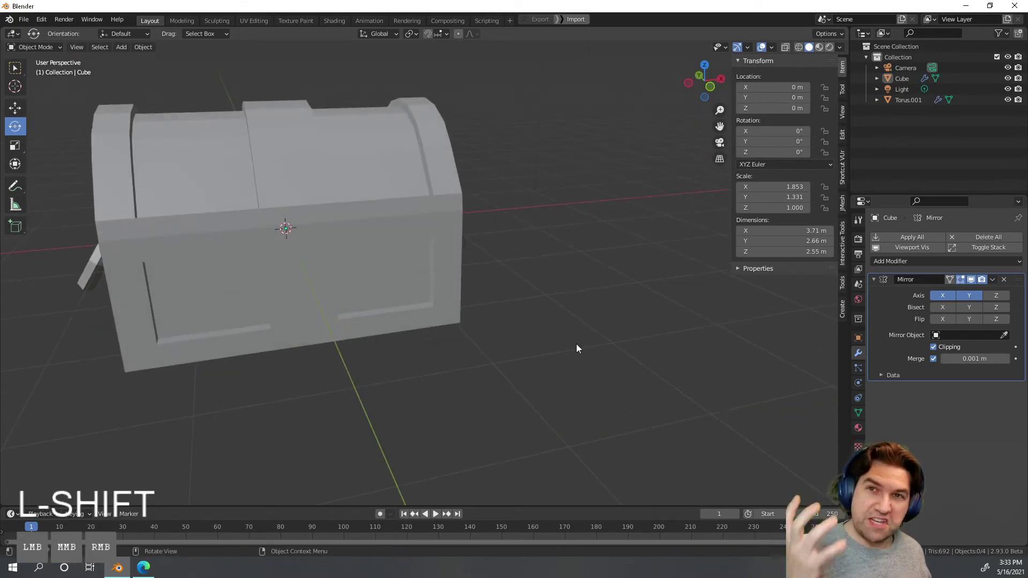
pyautogui.moveTo(411, 232); pyautogui.dragTo(554, 304, button='middle')
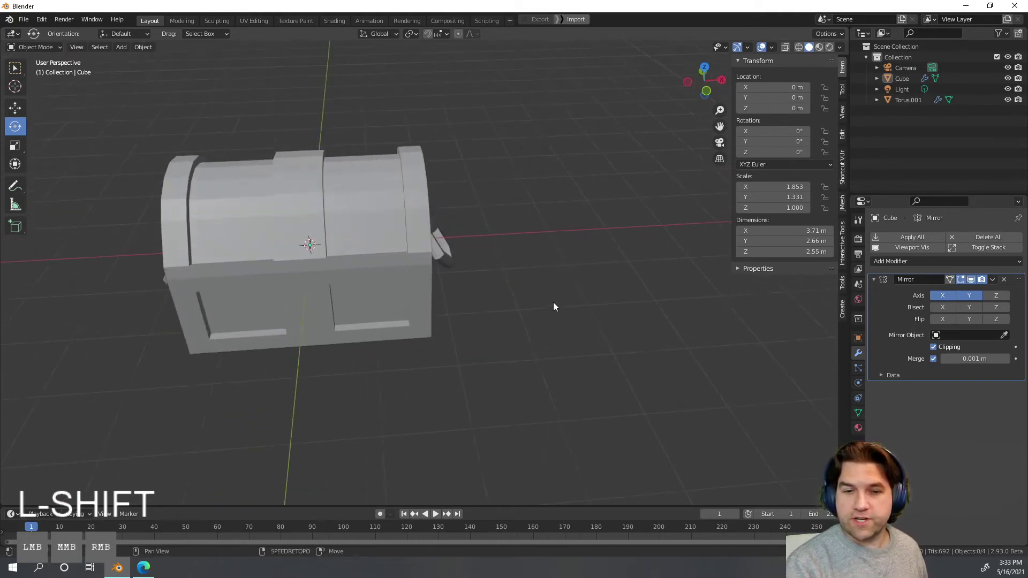
pyautogui.moveTo(418, 304); pyautogui.dragTo(539, 298, button='middle')
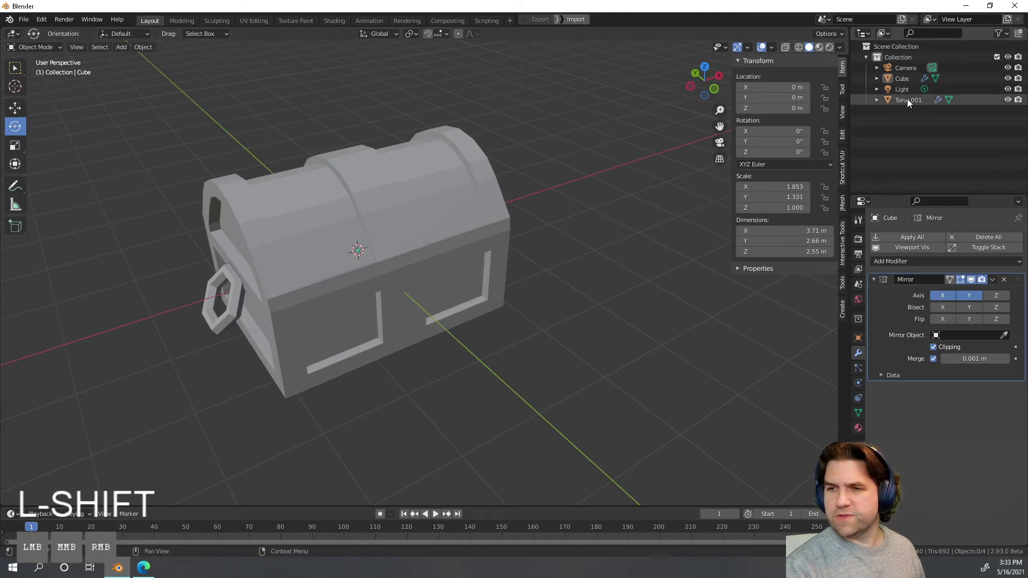
pyautogui.click(364, 277)
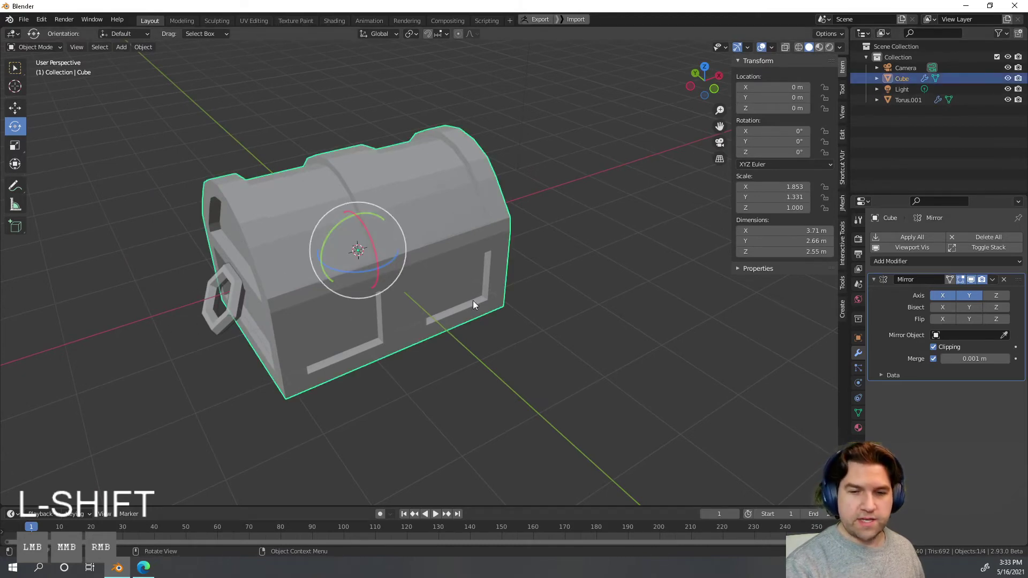
pyautogui.click(903, 78)
pyautogui.doubleClick(904, 77)
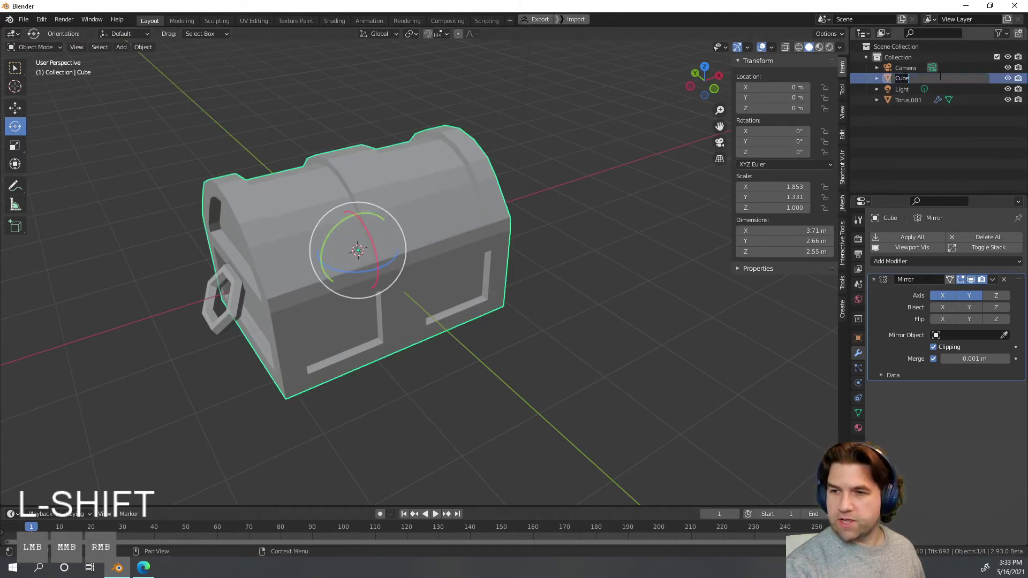
pyautogui.press('BackSpace')
pyautogui.write('chest')
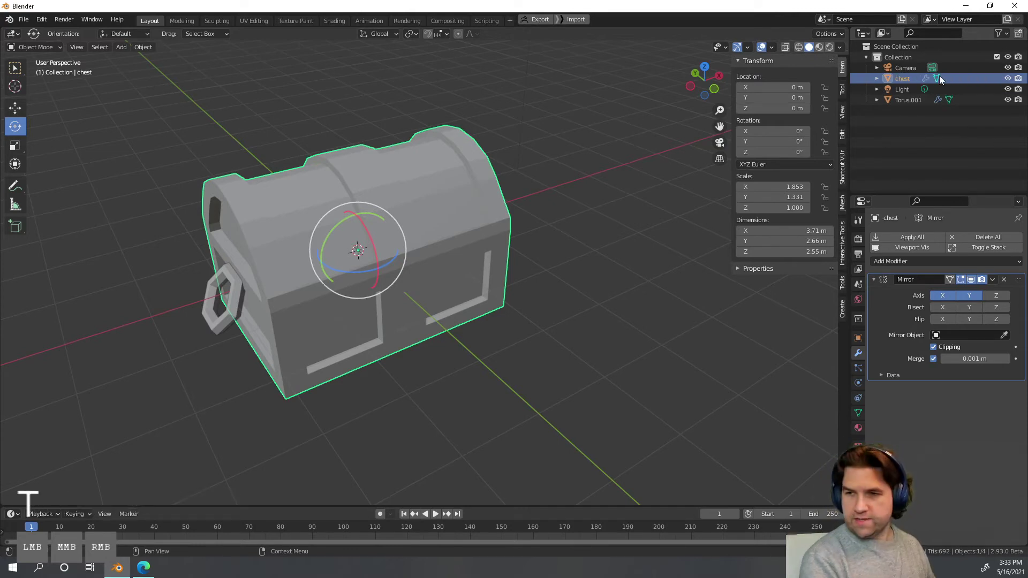
pyautogui.click(579, 258)
# Step: Rename the Torus.001 object as handle
pyautogui.click(227, 309)
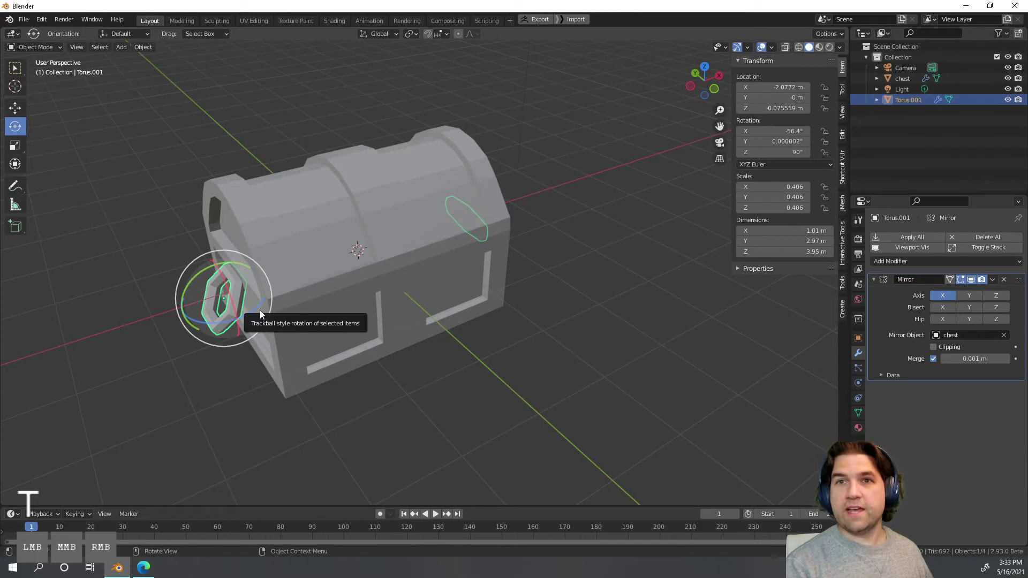
pyautogui.press('F2')
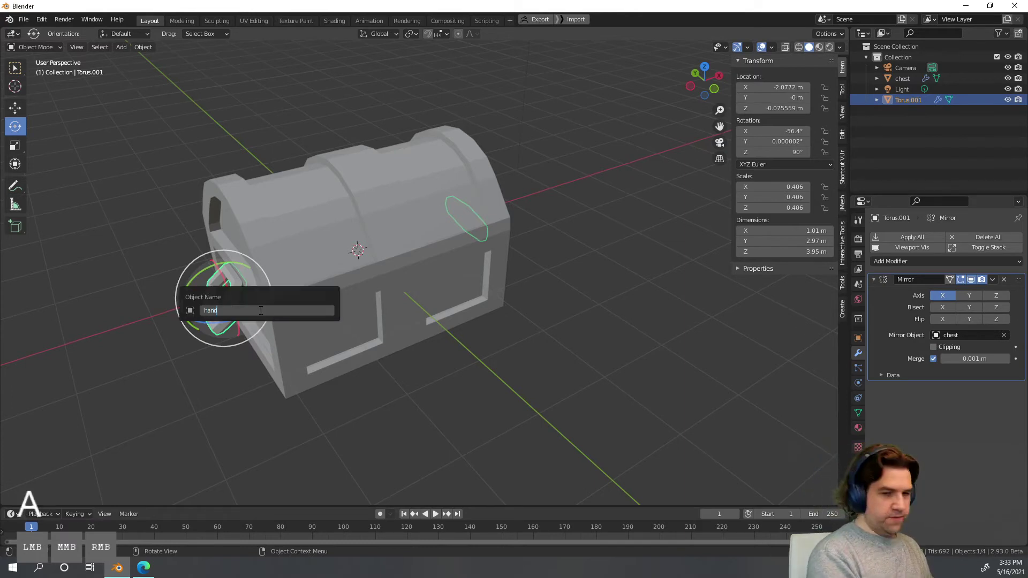
pyautogui.write('handle')
pyautogui.press('Return')
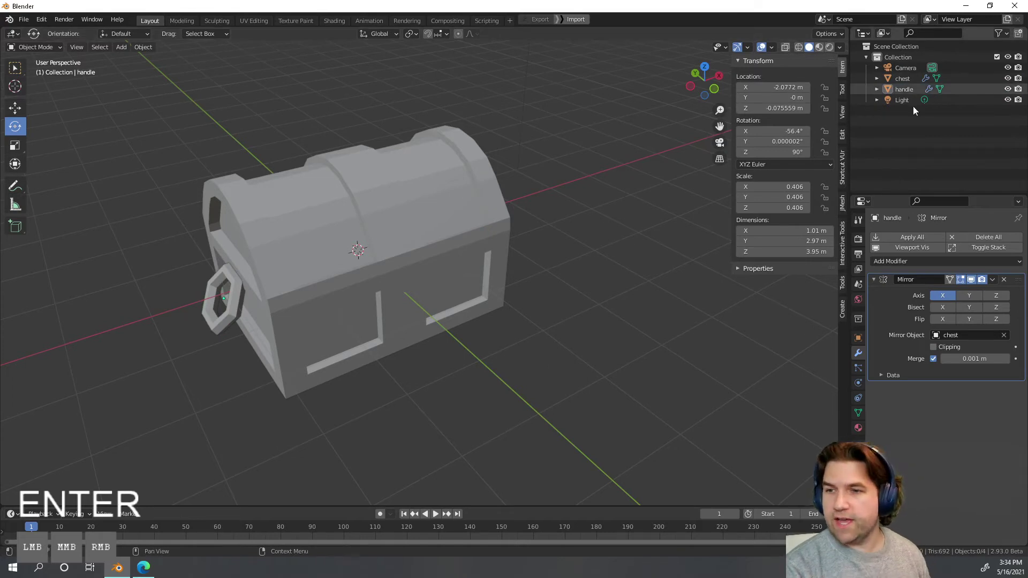
# Step: Hide the chest and handle objects in the viewport and add a 2 m plane at the world origin
pyautogui.moveTo(575, 354); pyautogui.dragTo(546, 359, button='middle')
pyautogui.moveTo(1007, 79); pyautogui.dragTo(1008, 89)
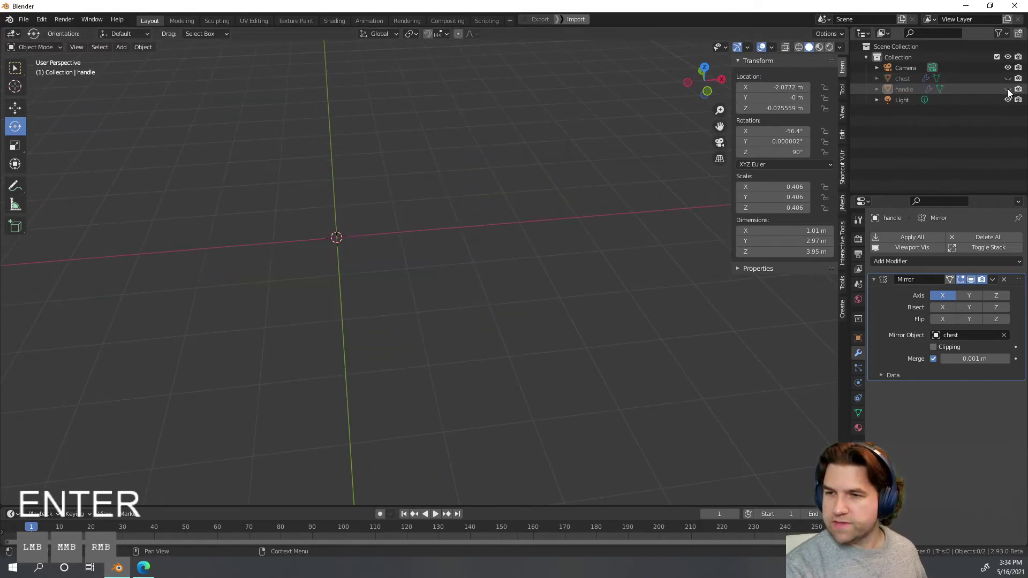
pyautogui.keyDown('shift'); pyautogui.moveTo(379, 239); pyautogui.dragTo(424, 242, button='middle'); pyautogui.keyUp('shift')
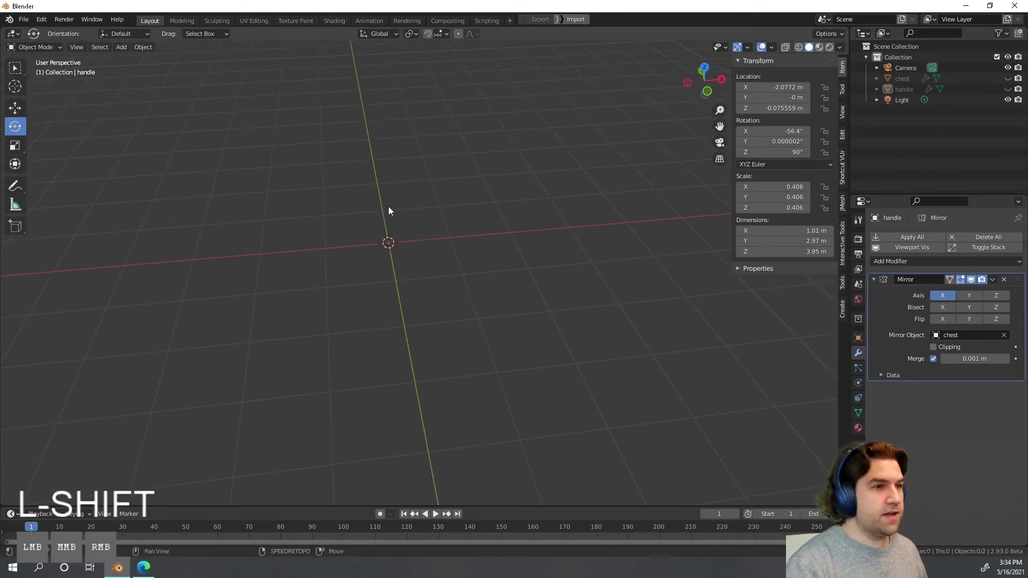
pyautogui.keyDown('shift'); pyautogui.moveTo(387, 206); pyautogui.dragTo(361, 176, button='middle'); pyautogui.keyUp('shift')
pyautogui.hotkey('shift', 'a')
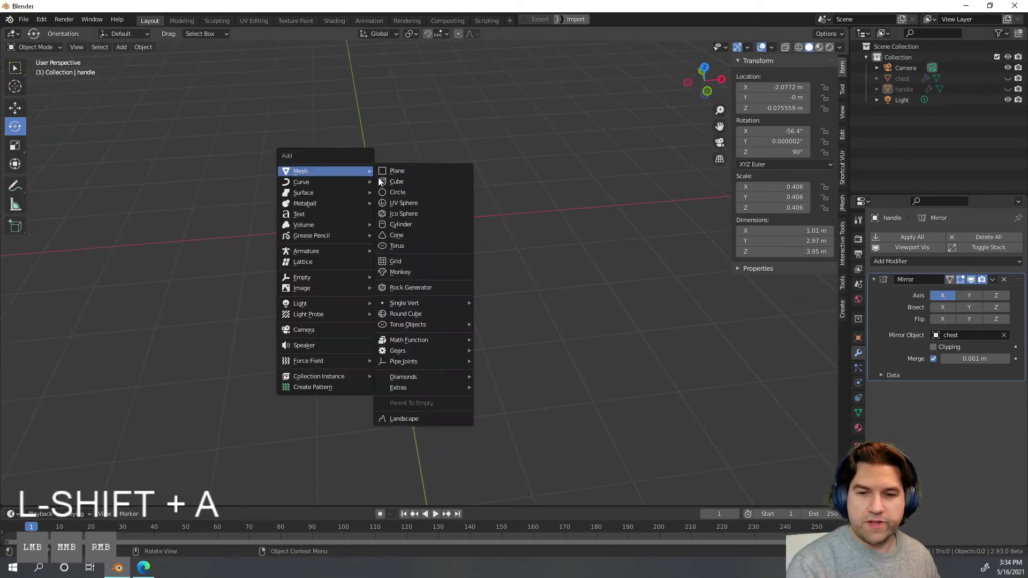
pyautogui.click(407, 170)
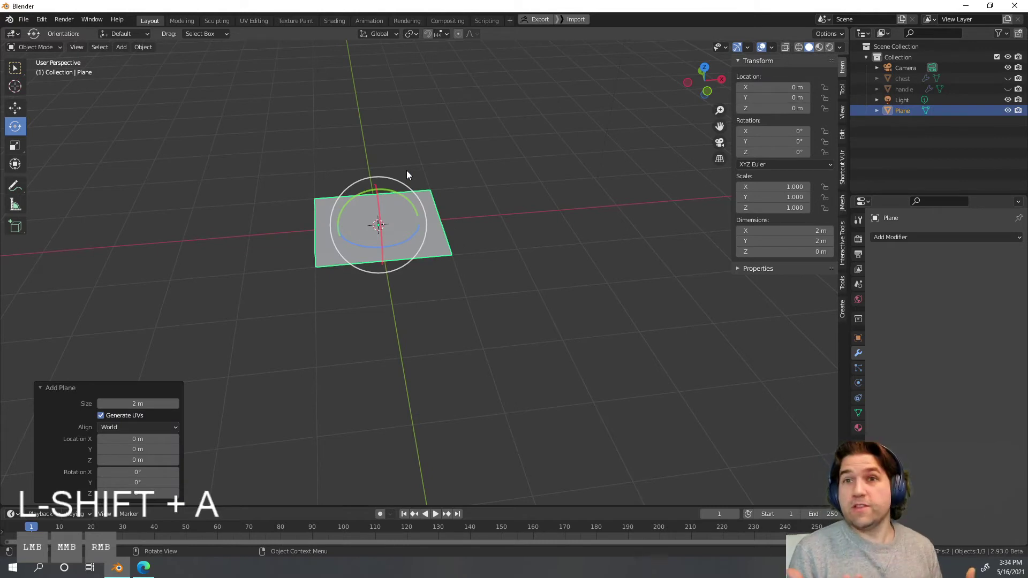
# Step: Show the new plane in the top orthographic view and open it in Edit Mode
pyautogui.moveTo(447, 165); pyautogui.dragTo(470, 229, button='middle')
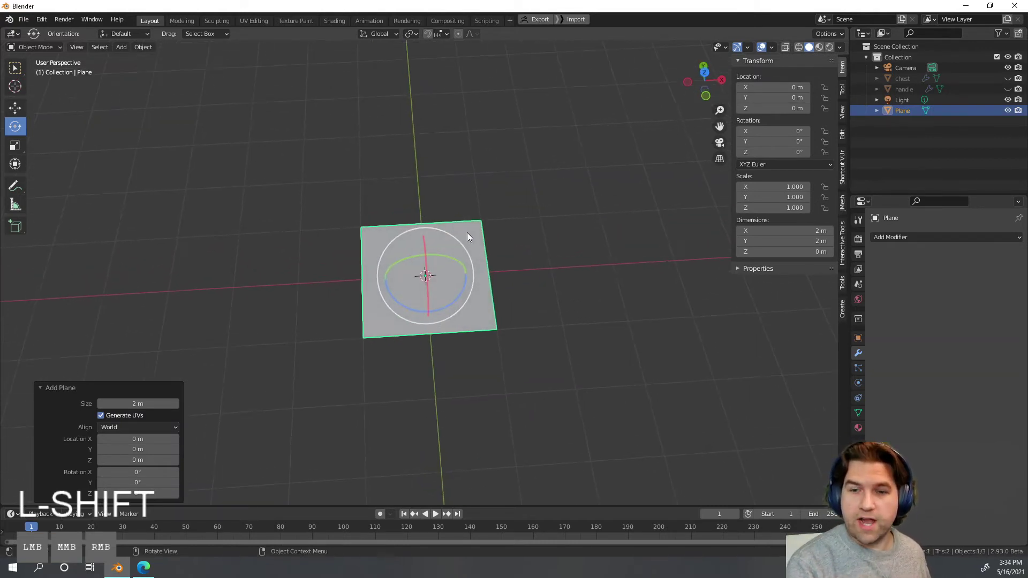
pyautogui.click(703, 73)
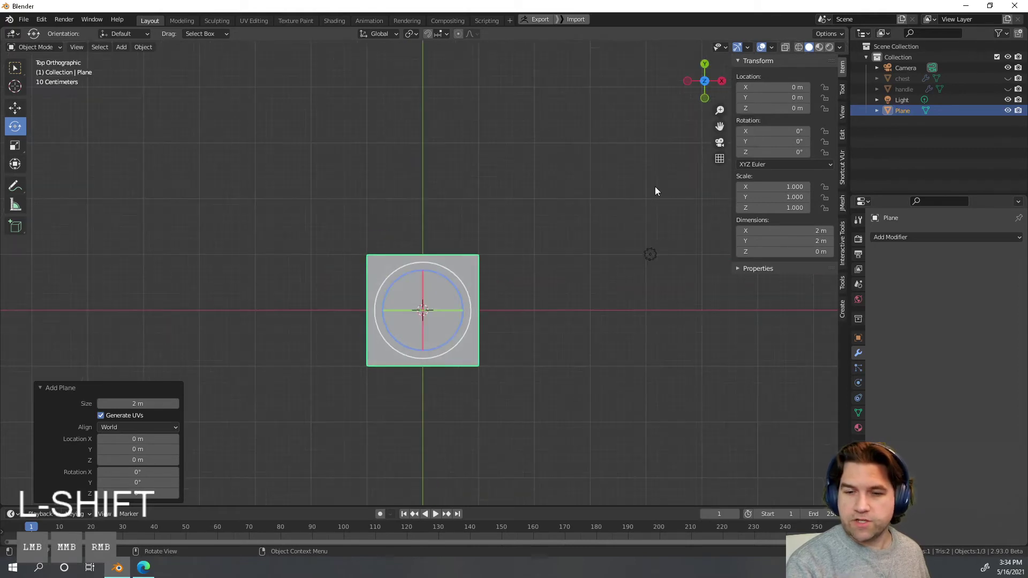
pyautogui.keyDown('shift'); pyautogui.moveTo(644, 296); pyautogui.dragTo(603, 245, button='middle'); pyautogui.keyUp('shift')
pyautogui.scroll(3, 589, 268)
pyautogui.click(576, 277)
pyautogui.click(417, 211)
pyautogui.keyDown('shift'); pyautogui.moveTo(416, 211); pyautogui.dragTo(427, 236, button='middle'); pyautogui.keyUp('shift')
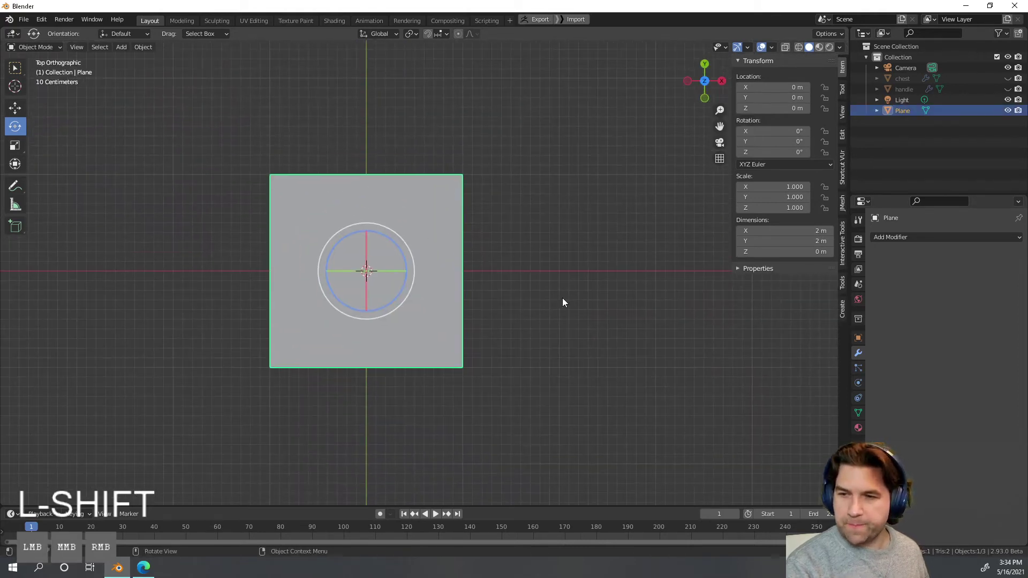
pyautogui.press('Tab')
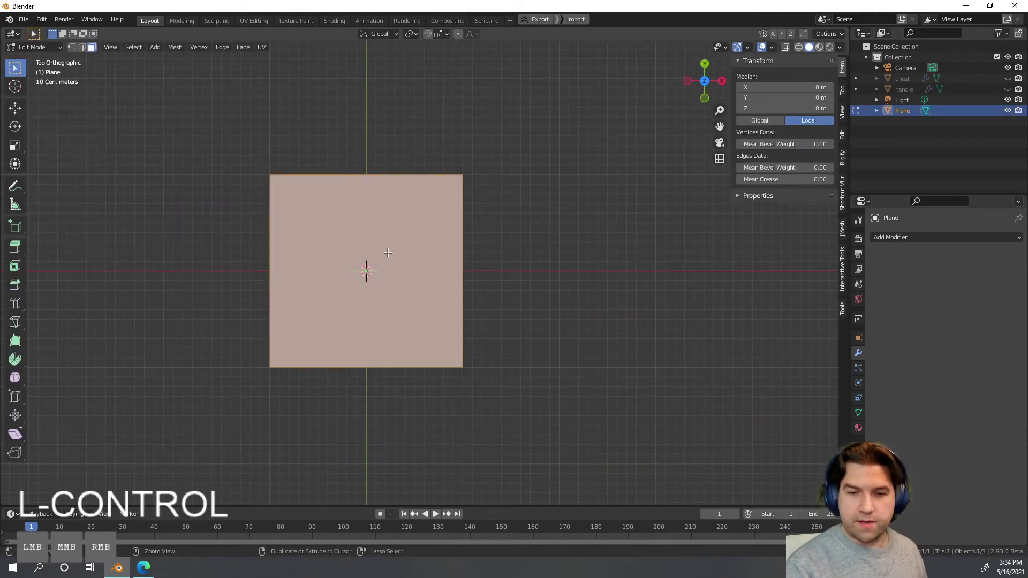
# Step: Try a single centred loop cut across the plane along the Y axis and undo it
pyautogui.hotkey('ctrl', 'r')
pyautogui.click(366, 364)
pyautogui.rightClick(478, 271)
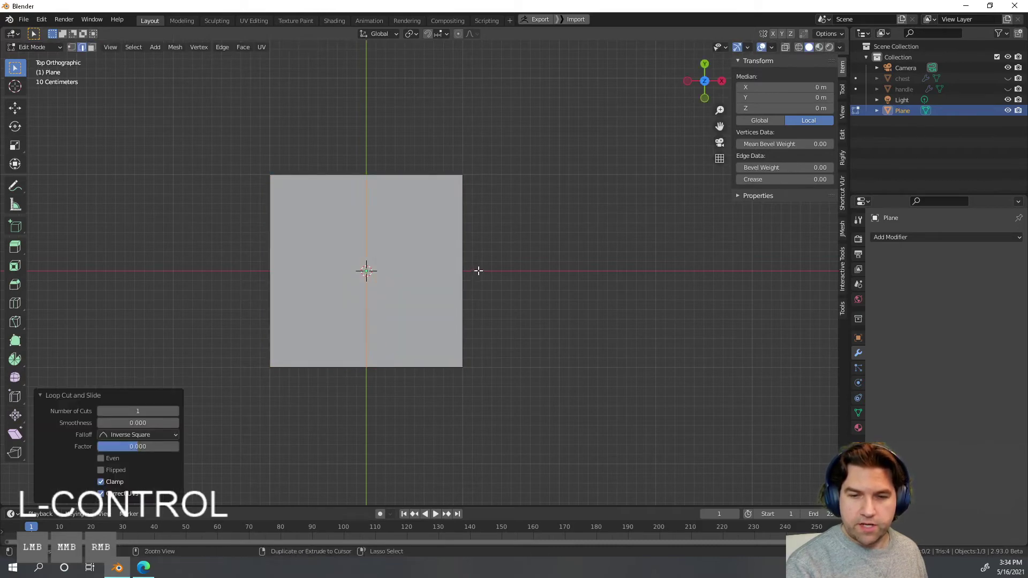
pyautogui.hotkey('ctrl', 'z')
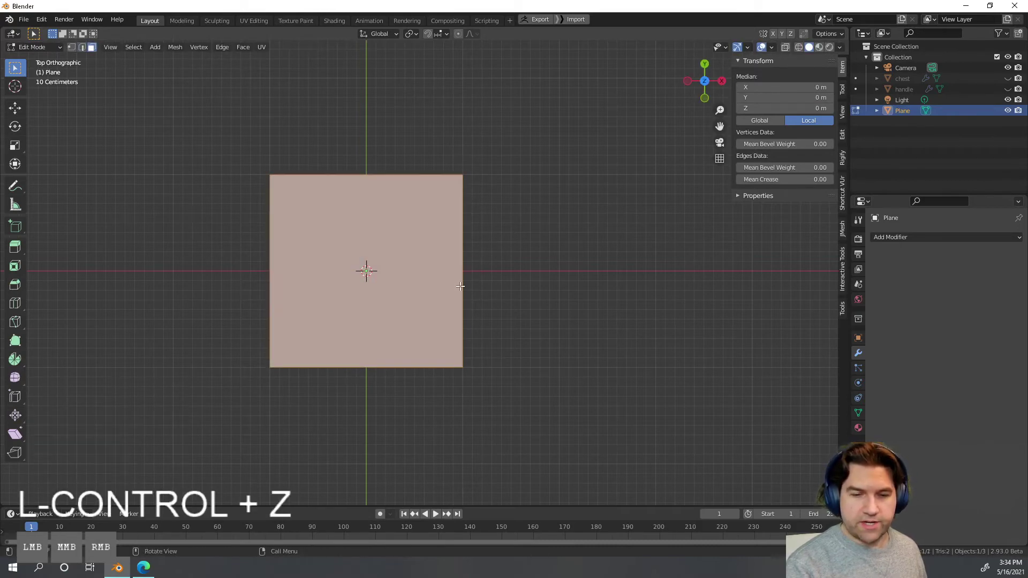
pyautogui.hotkey('ctrl', 'z')
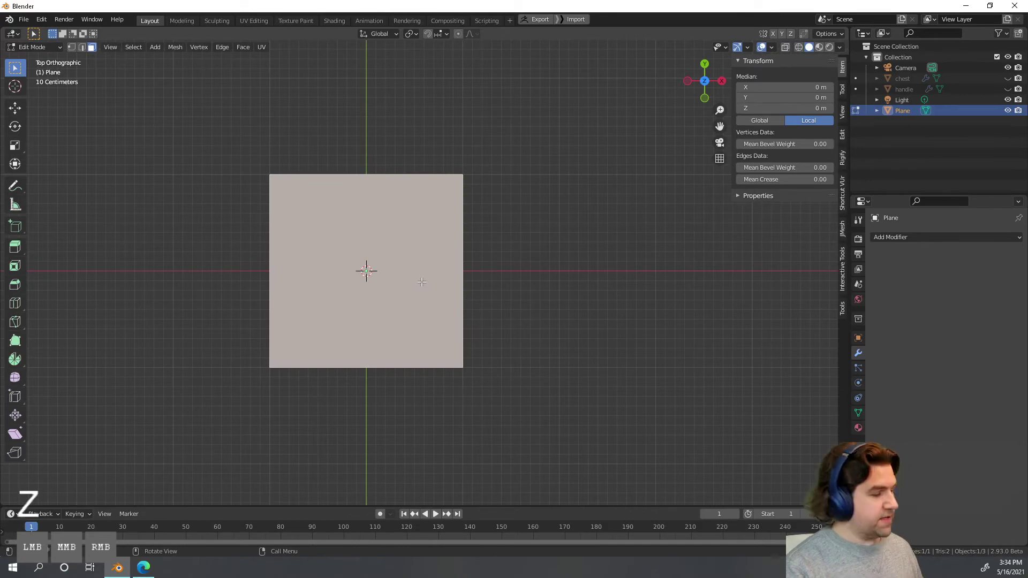
# Step: Subdivide the plane's face with the number of cuts set to 1
pyautogui.press('ctrl')
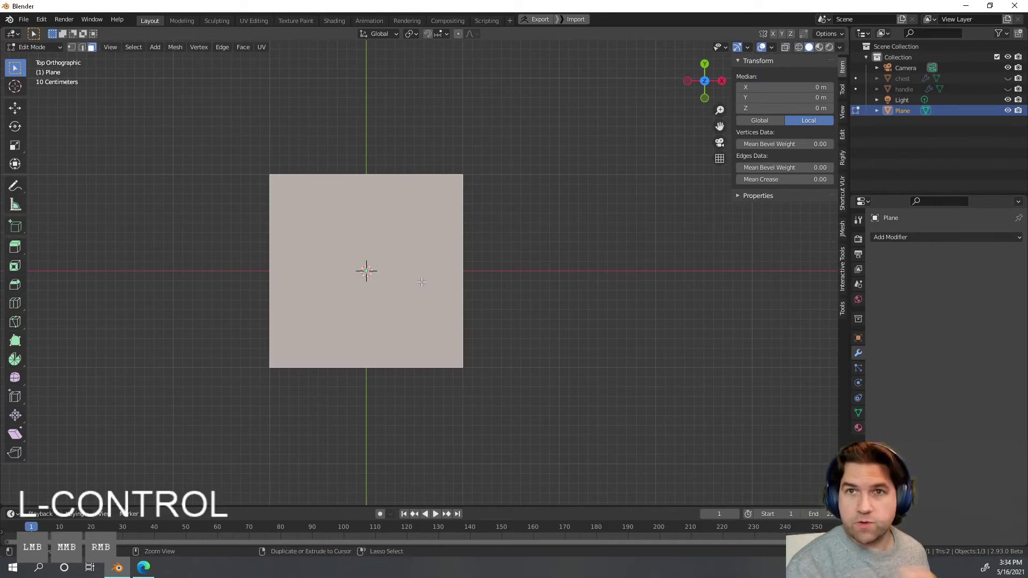
pyautogui.hotkey('ctrl', 'f')
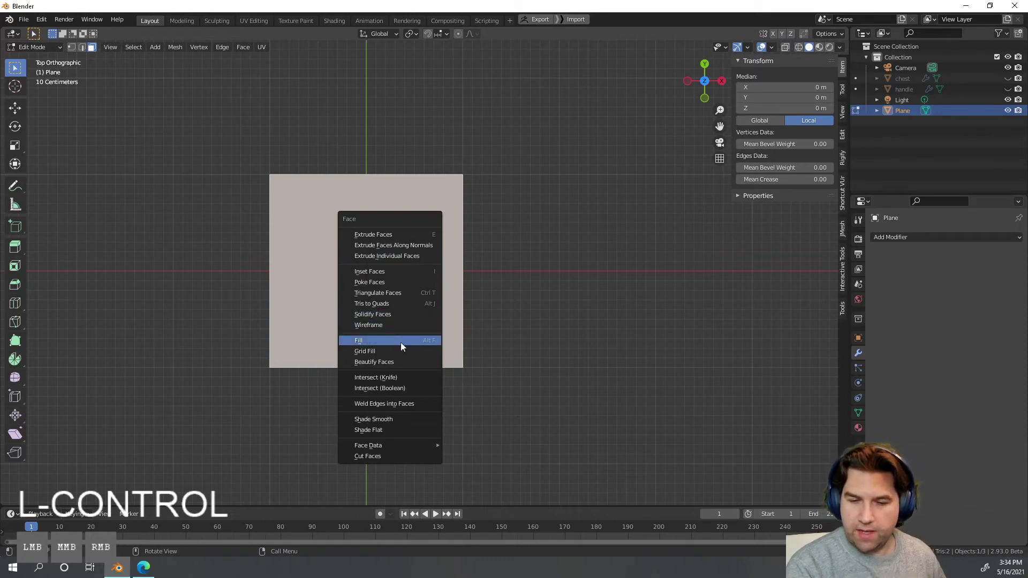
pyautogui.click(457, 396)
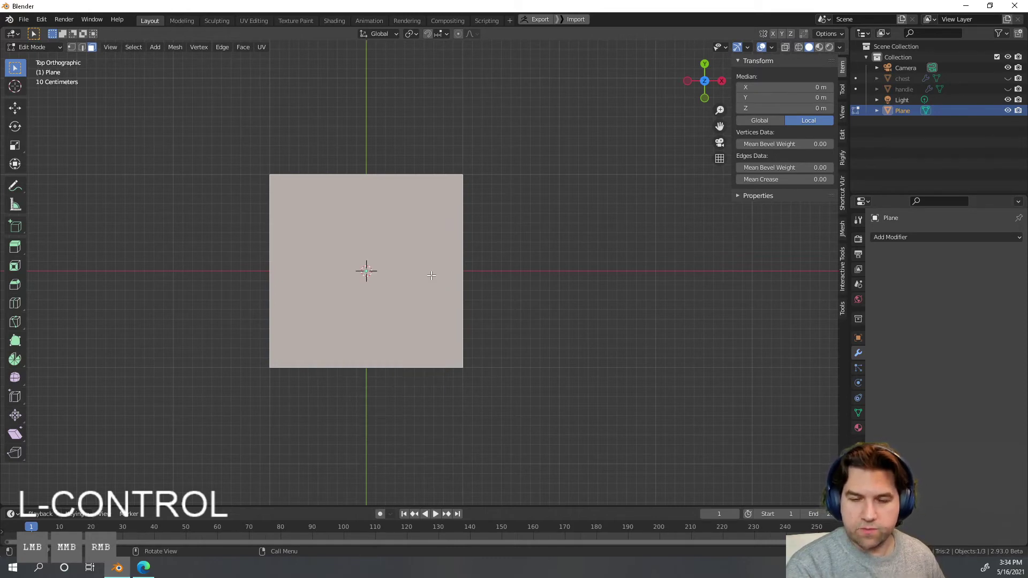
pyautogui.hotkey('ctrl', 'f')
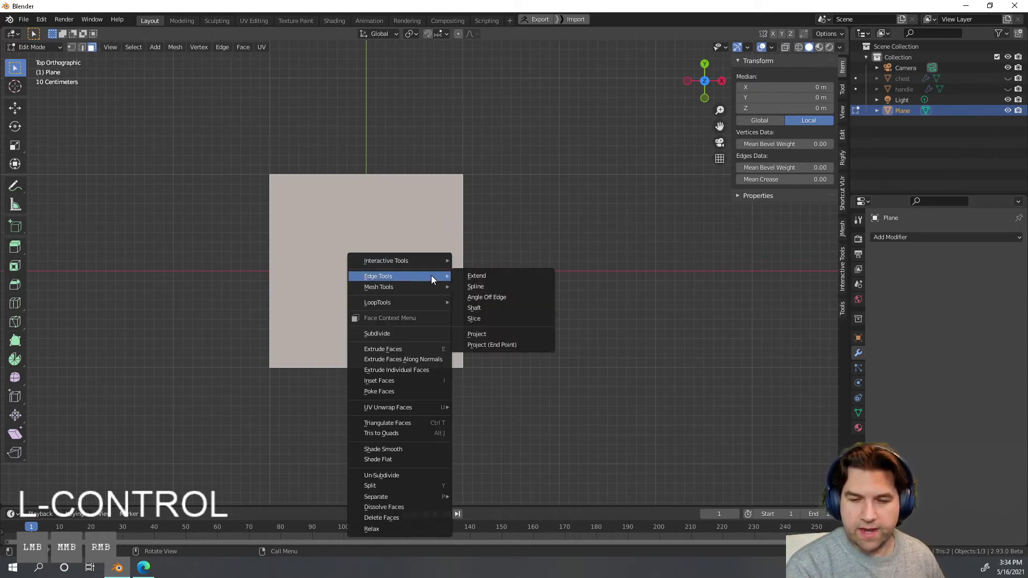
pyautogui.click(413, 333)
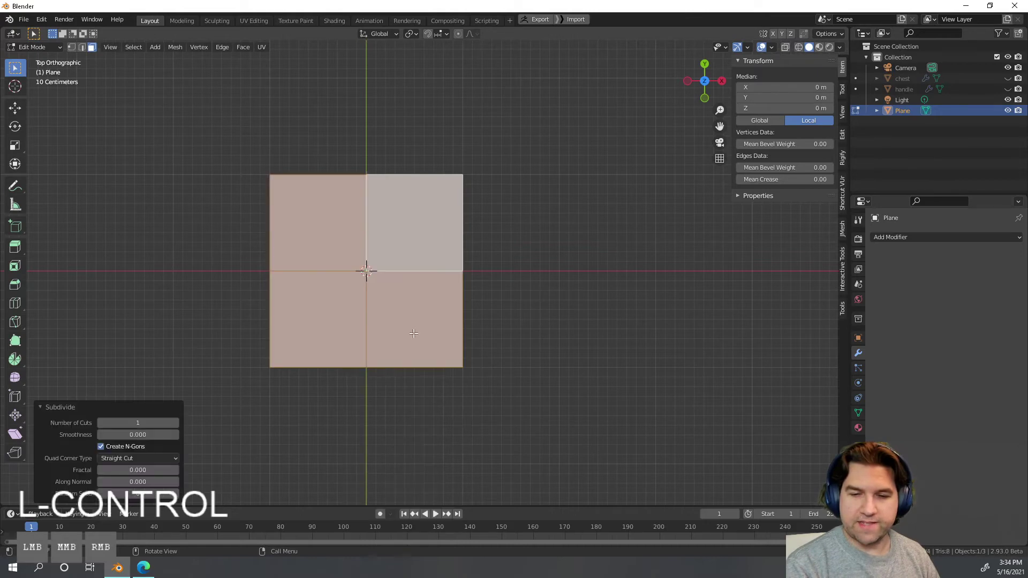
pyautogui.click(176, 423)
pyautogui.click(100, 423)
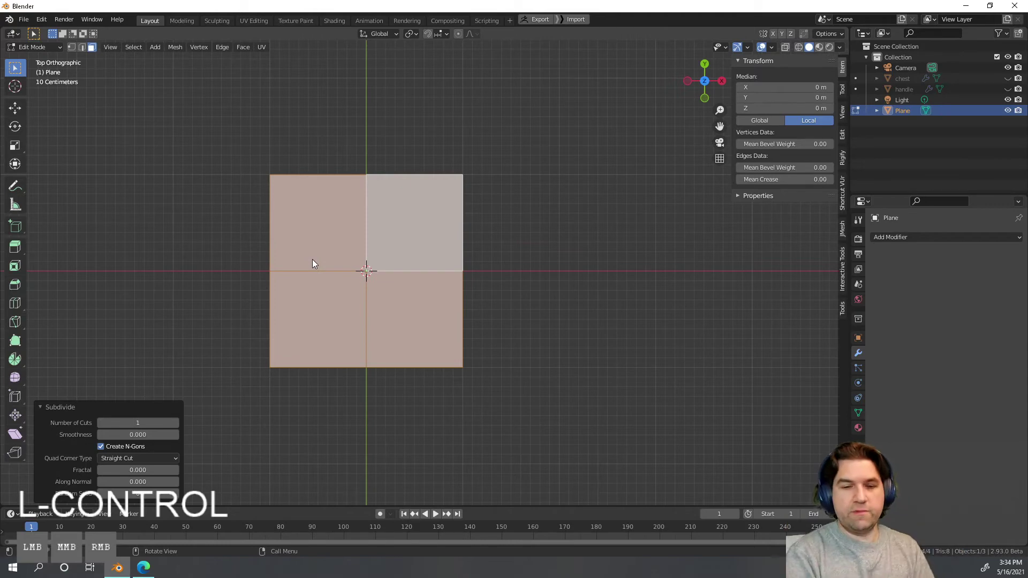
# Step: Switch to vertex selection and select the plane's centre vertex
pyautogui.click(525, 261)
pyautogui.moveTo(525, 284); pyautogui.dragTo(448, 308, button='middle')
pyautogui.click(425, 220)
pyautogui.click(416, 251)
pyautogui.scroll(3, 449, 308)
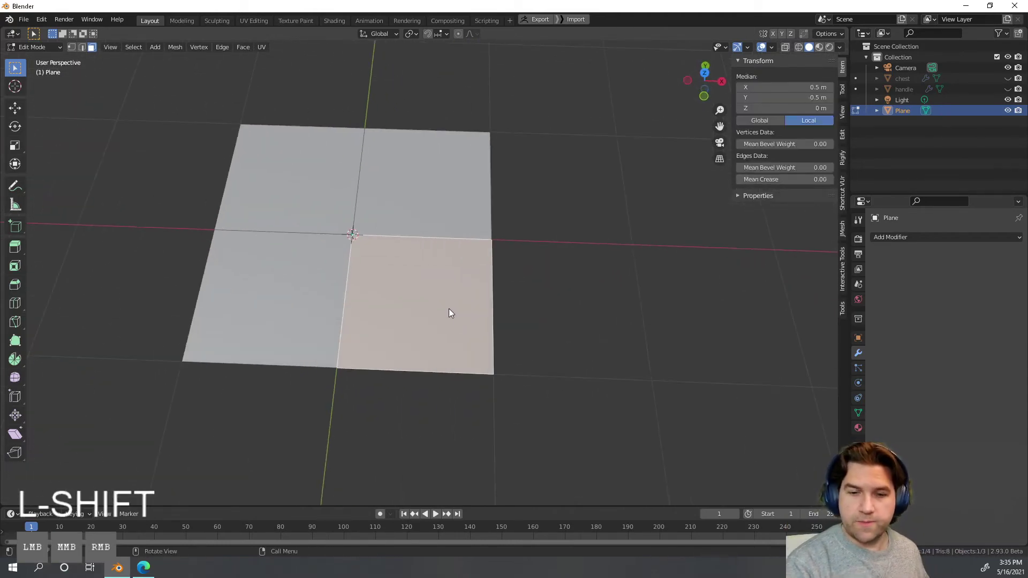
pyautogui.click(564, 278)
pyautogui.press('1')
pyautogui.click(382, 267)
pyautogui.keyDown('shift'); pyautogui.moveTo(411, 248); pyautogui.dragTo(395, 299, button='middle'); pyautogui.keyUp('shift')
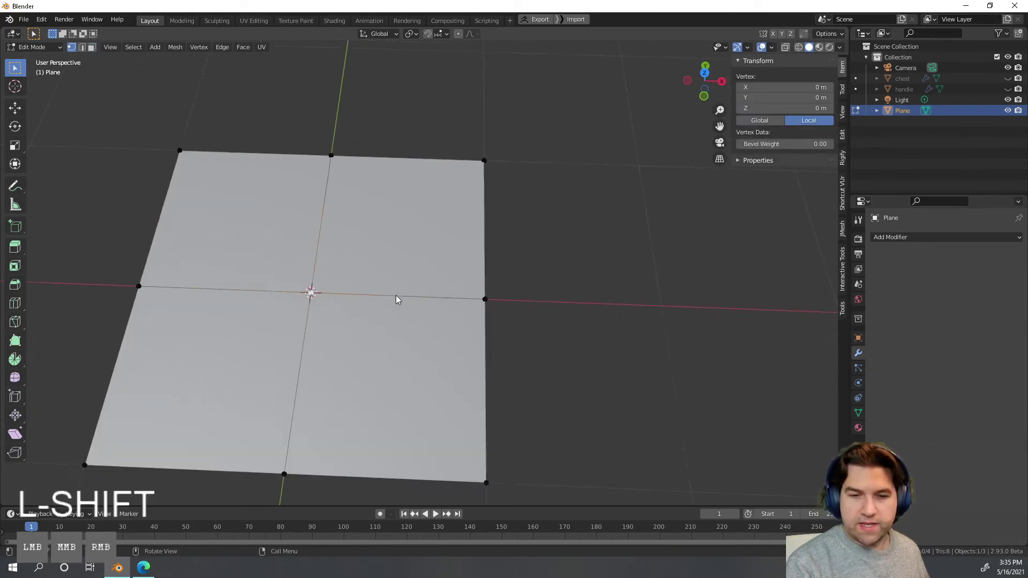
pyautogui.moveTo(369, 264)
pyautogui.keyDown('shift'); pyautogui.mouseDown(button='middle')
pyautogui.moveTo(380, 306)
pyautogui.moveTo(369, 274)
pyautogui.mouseUp(button='middle'); pyautogui.keyUp('shift')
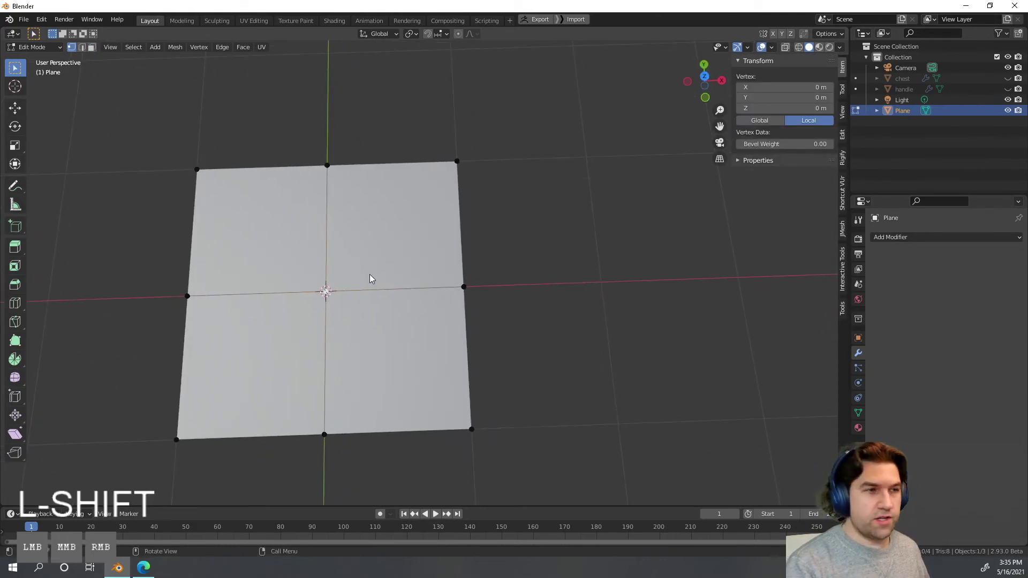
pyautogui.click(373, 272)
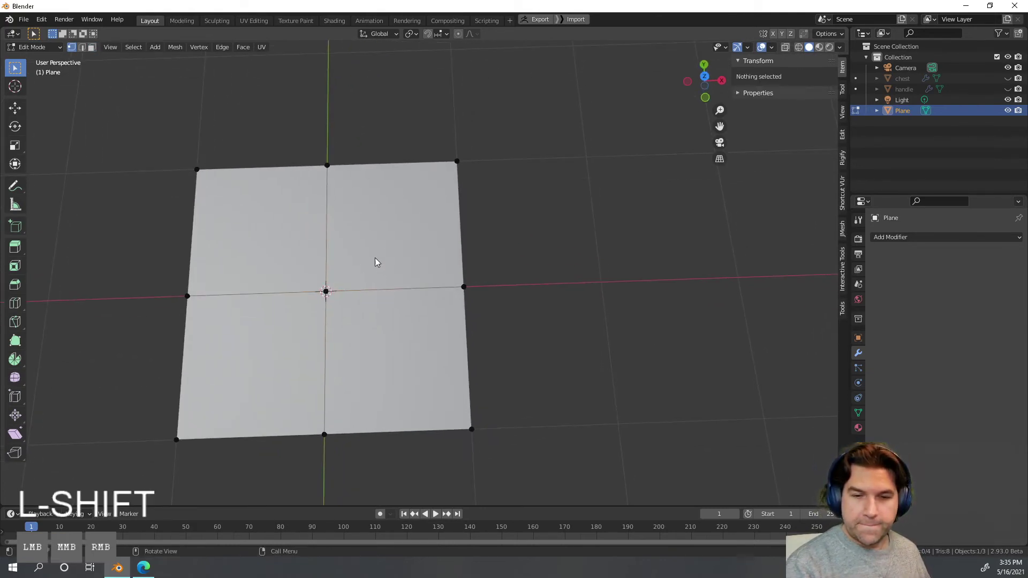
pyautogui.click(328, 291)
pyautogui.click(327, 293)
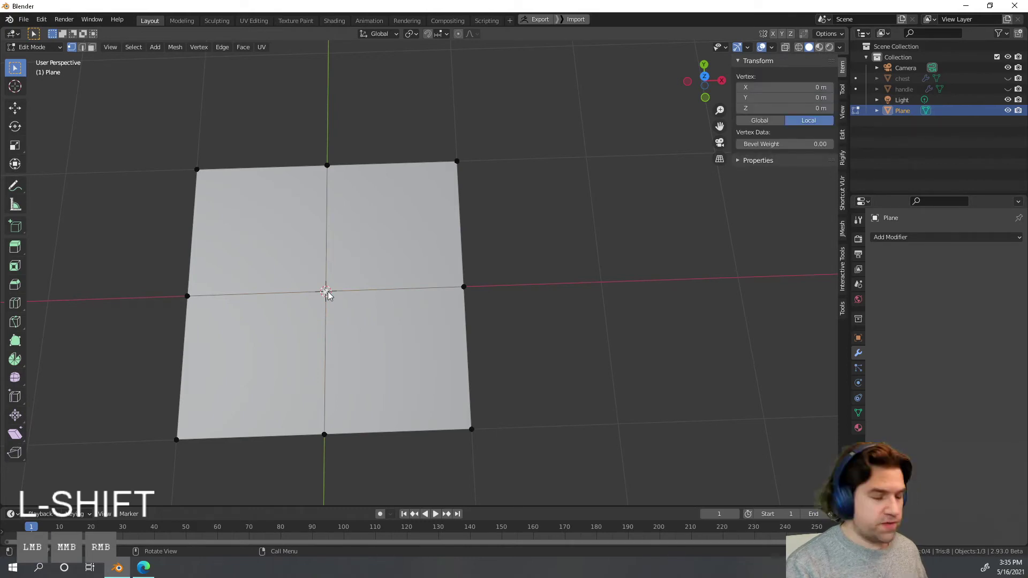
# Step: Apply a vertex bevel to the centre vertex with 2 segments and a width of about 0.562 m
pyautogui.hotkey('ctrl', 'b')
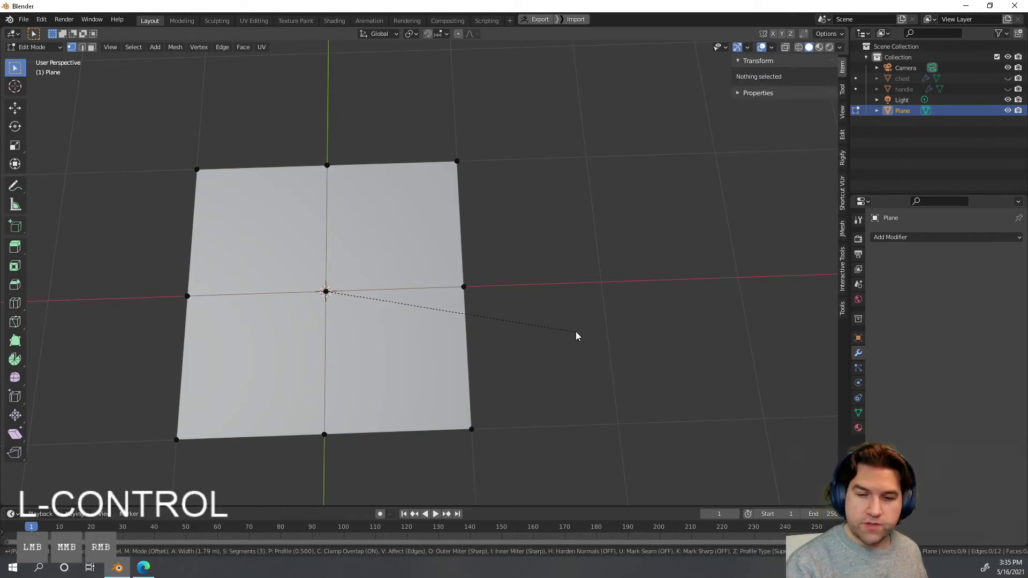
pyautogui.rightClick(576, 332)
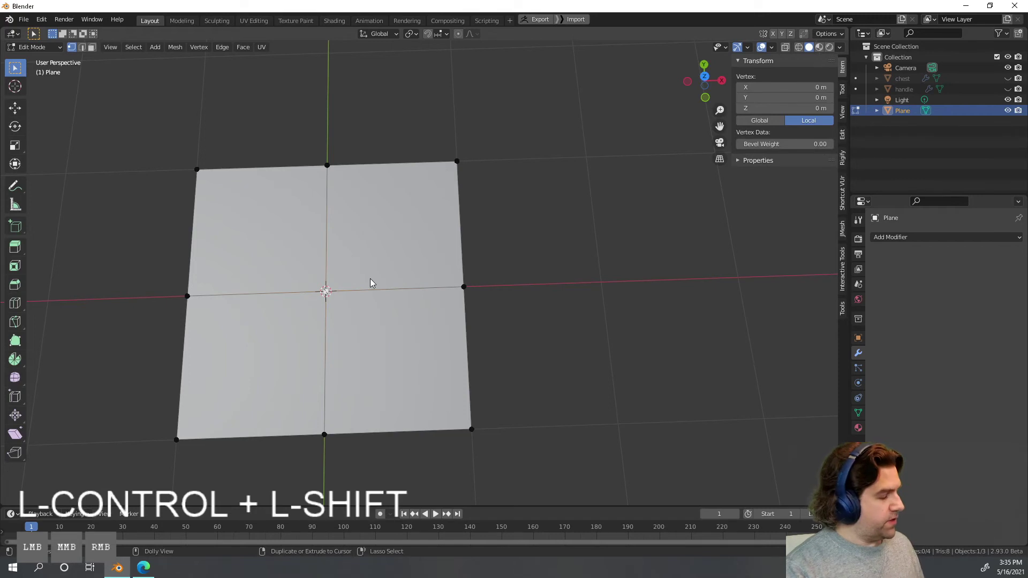
pyautogui.hotkey('ctrl', 'shift', 'b')
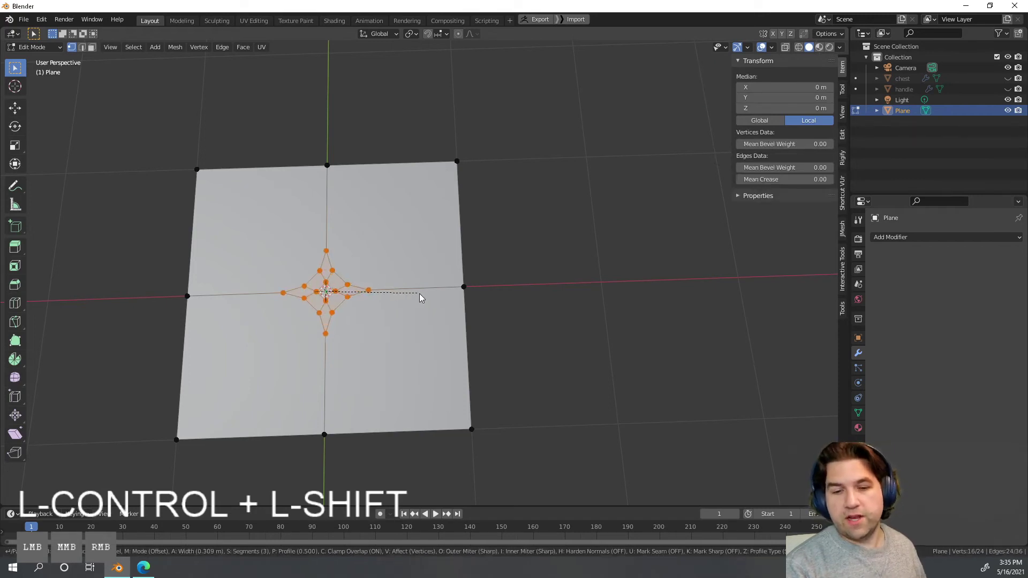
pyautogui.scroll(-1, 459, 300)
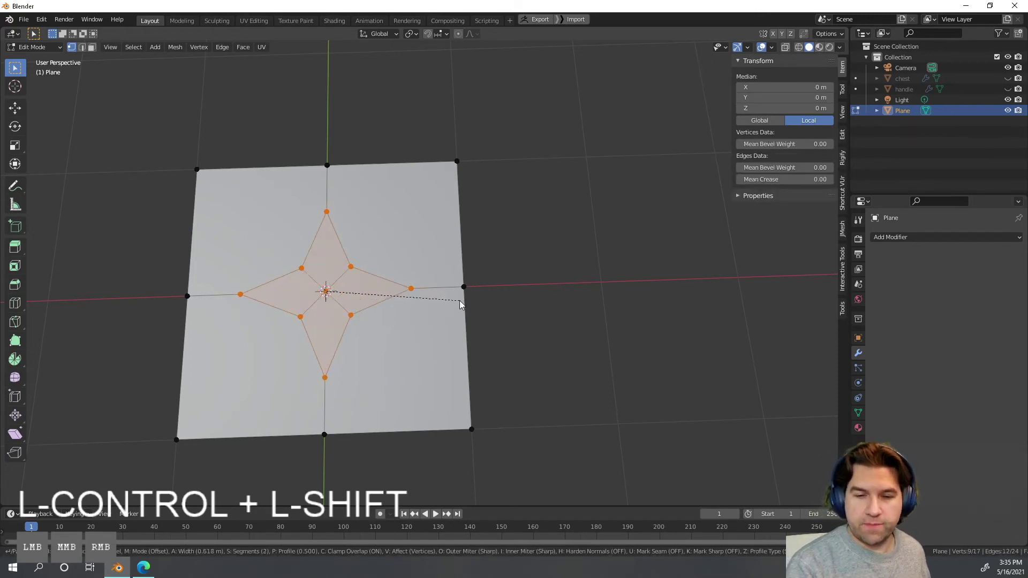
pyautogui.scroll(2, 460, 300)
pyautogui.scroll(-2, 459, 302)
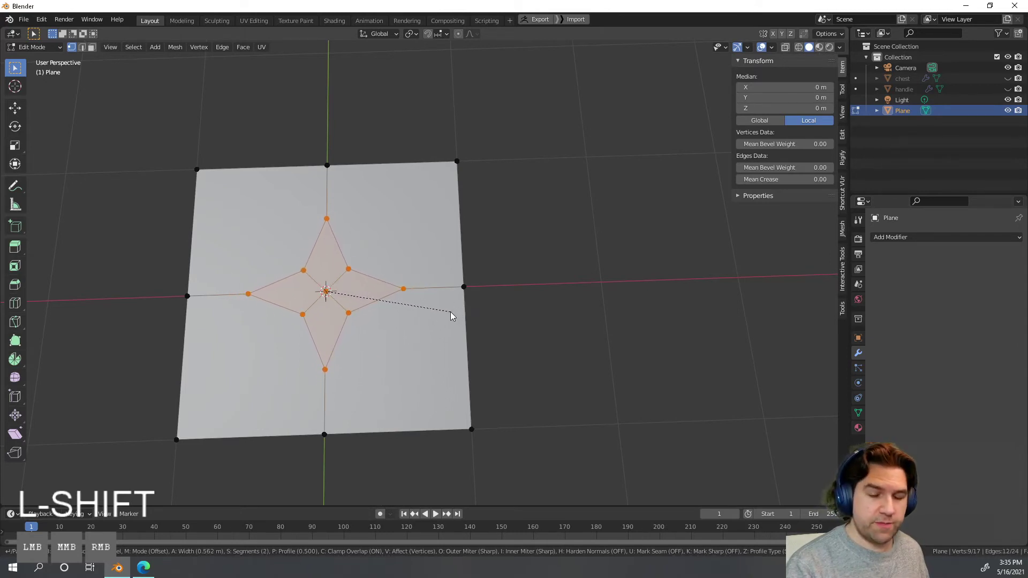
pyautogui.click(451, 312)
# Step: In top orthographic view, scale the four inner corner vertices of the star by about 2.408 to form an octagon
pyautogui.moveTo(377, 270); pyautogui.dragTo(400, 265, button='middle')
pyautogui.click(705, 80)
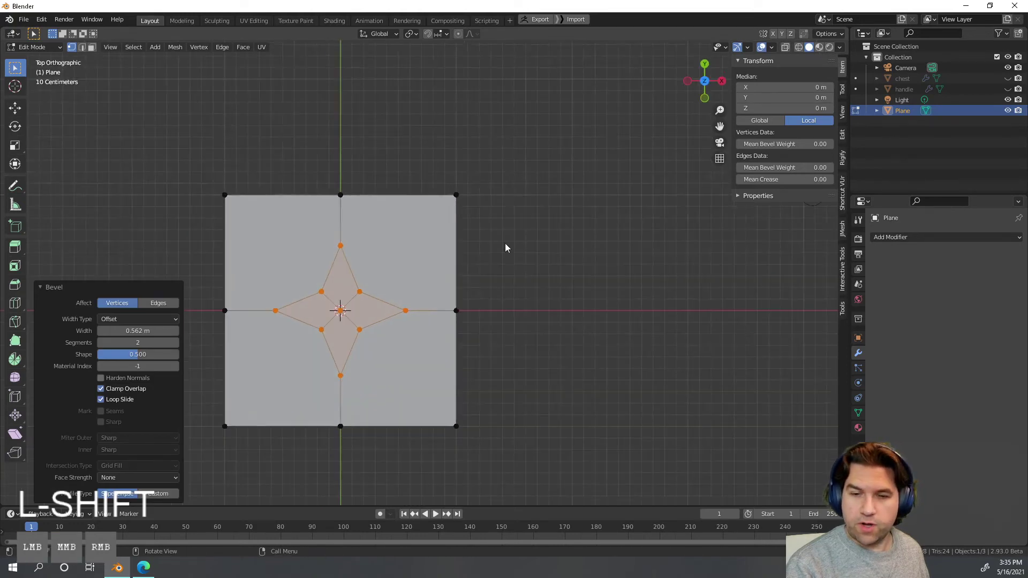
pyautogui.click(438, 294)
pyautogui.keyDown('shift'); pyautogui.click(433, 329); pyautogui.keyUp('shift')
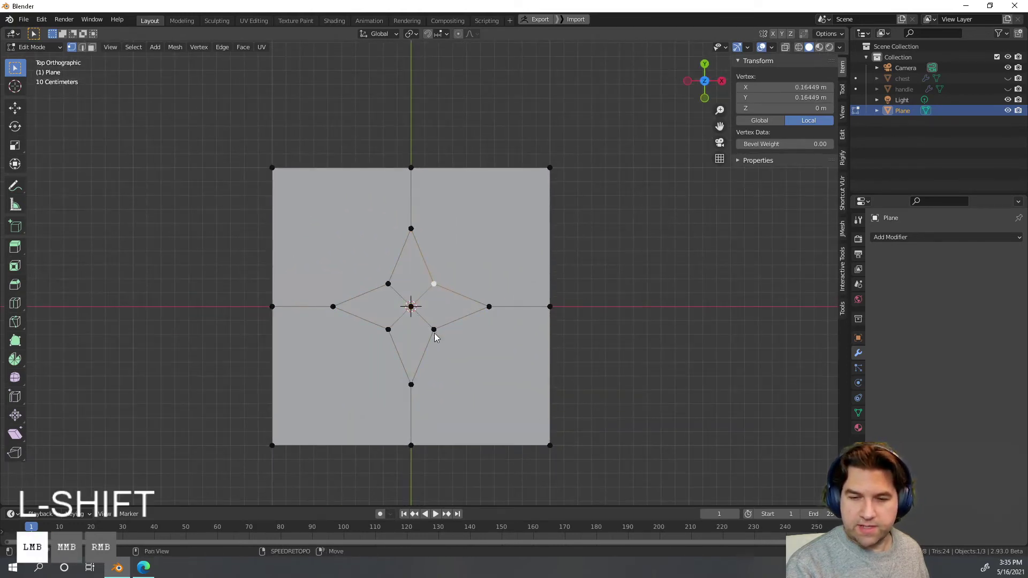
pyautogui.keyDown('shift'); pyautogui.click(388, 330); pyautogui.keyUp('shift')
pyautogui.keyDown('shift'); pyautogui.click(388, 283); pyautogui.keyUp('shift')
pyautogui.keyDown('shift'); pyautogui.moveTo(404, 355); pyautogui.dragTo(471, 314, button='middle'); pyautogui.keyUp('shift')
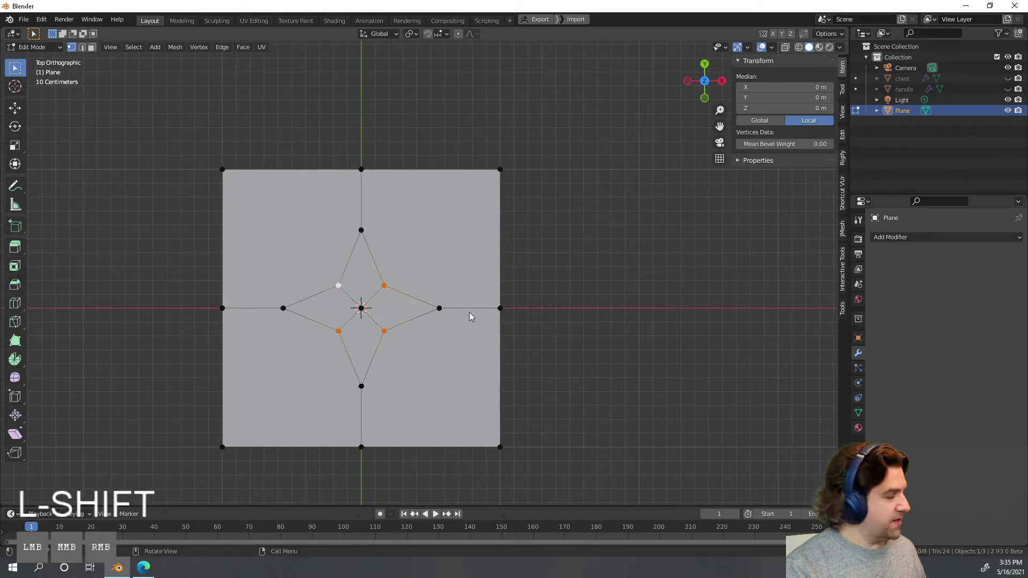
pyautogui.press('s')
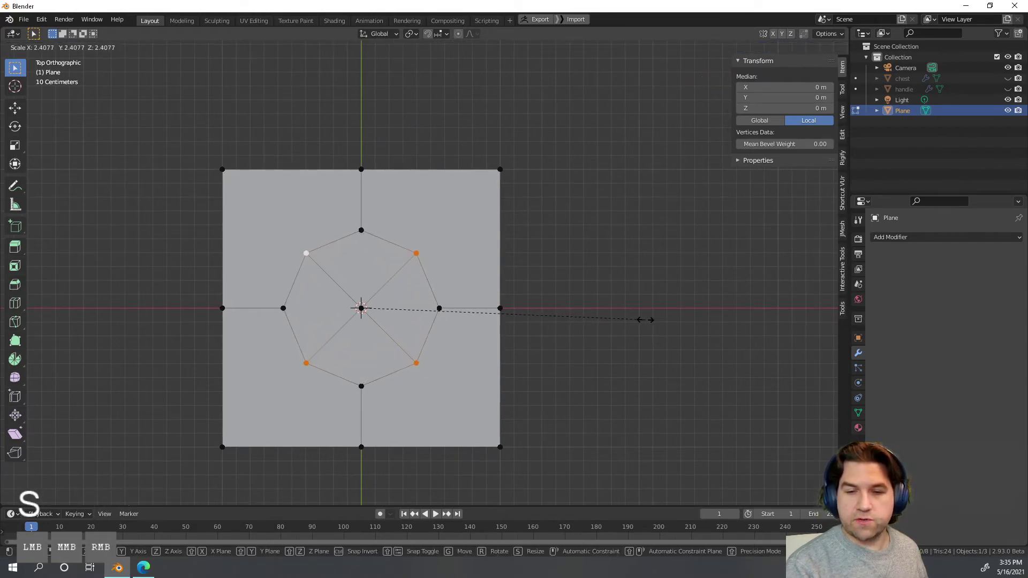
pyautogui.click(645, 320)
pyautogui.moveTo(644, 340); pyautogui.dragTo(638, 379, button='middle')
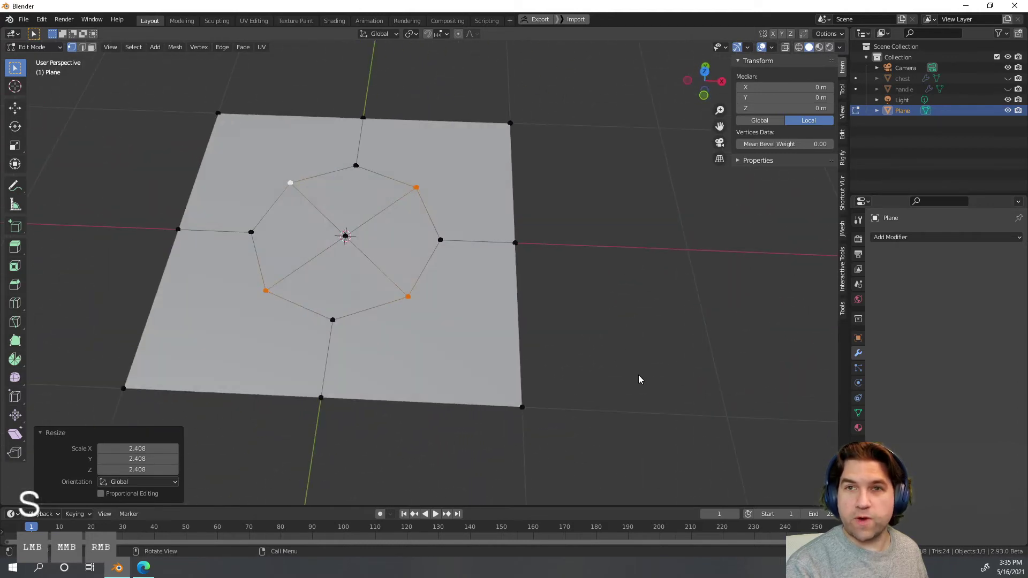
# Step: Connect the octagon's two vertices on the Y axis to the centre vertex with new edges
pyautogui.press('Tab')
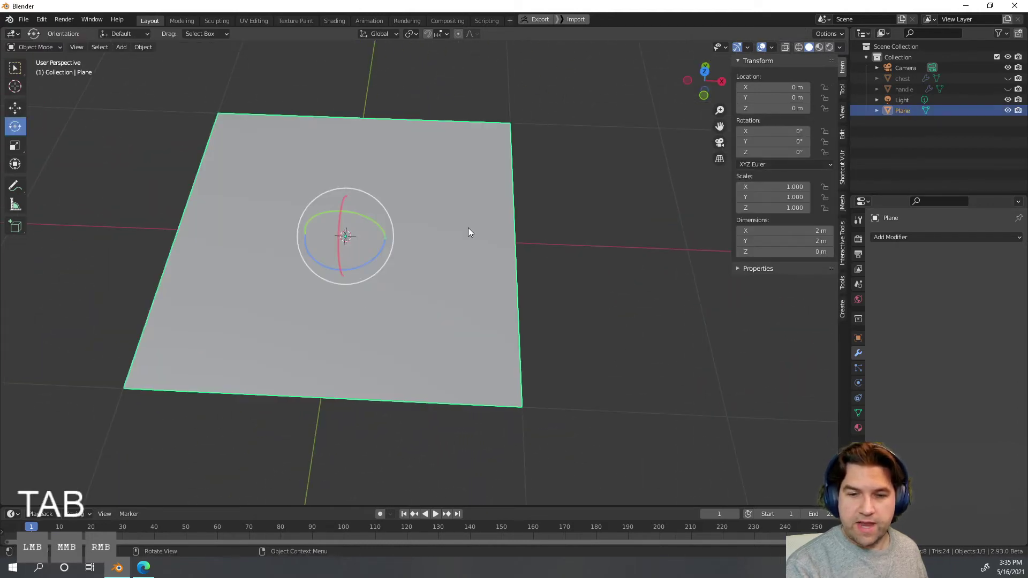
pyautogui.press('Tab')
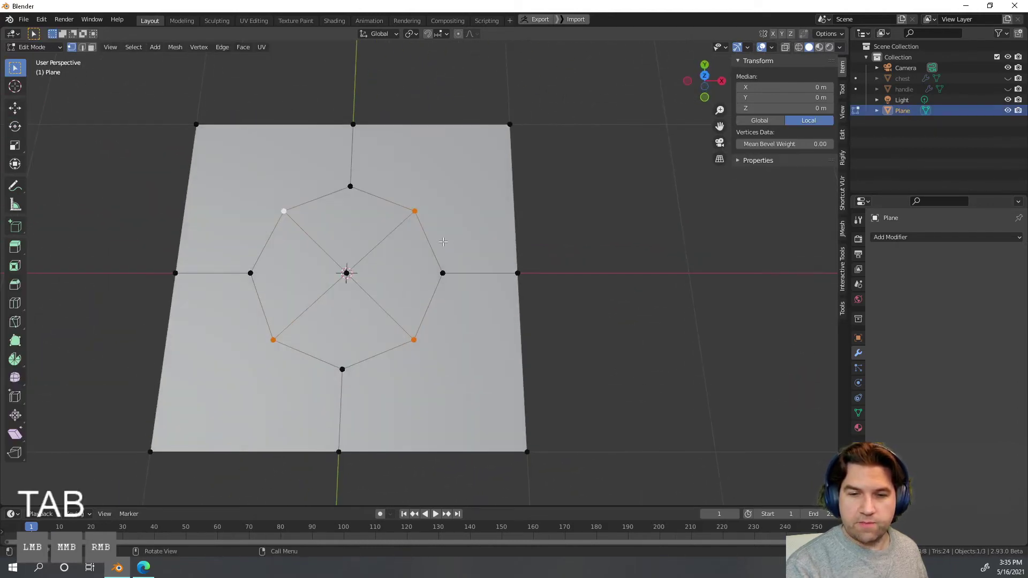
pyautogui.click(350, 187)
pyautogui.keyDown('shift'); pyautogui.click(346, 274); pyautogui.keyUp('shift')
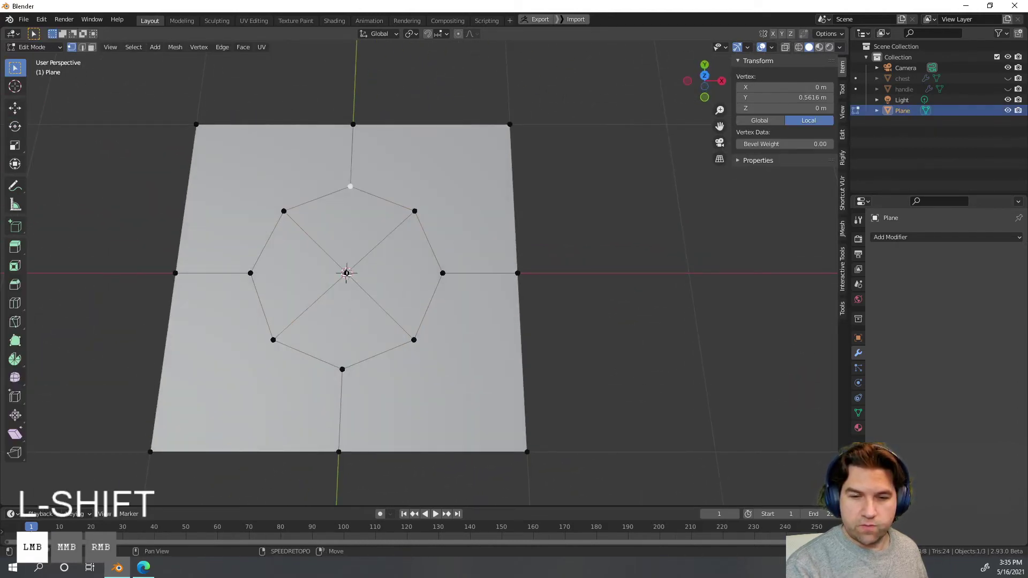
pyautogui.keyDown('shift'); pyautogui.click(347, 274); pyautogui.keyUp('shift')
pyautogui.press('j')
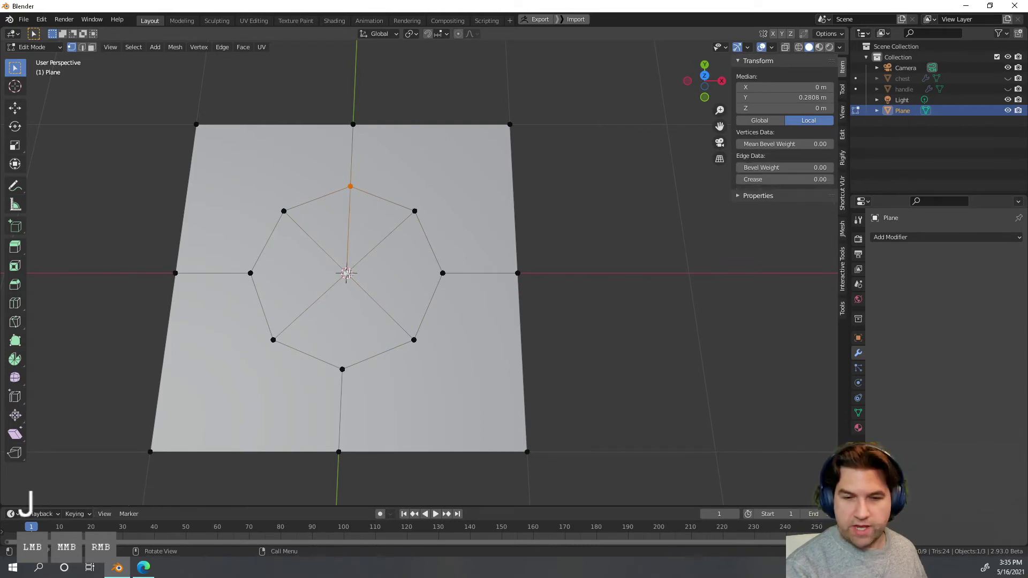
pyautogui.keyDown('shift'); pyautogui.click(342, 368); pyautogui.keyUp('shift')
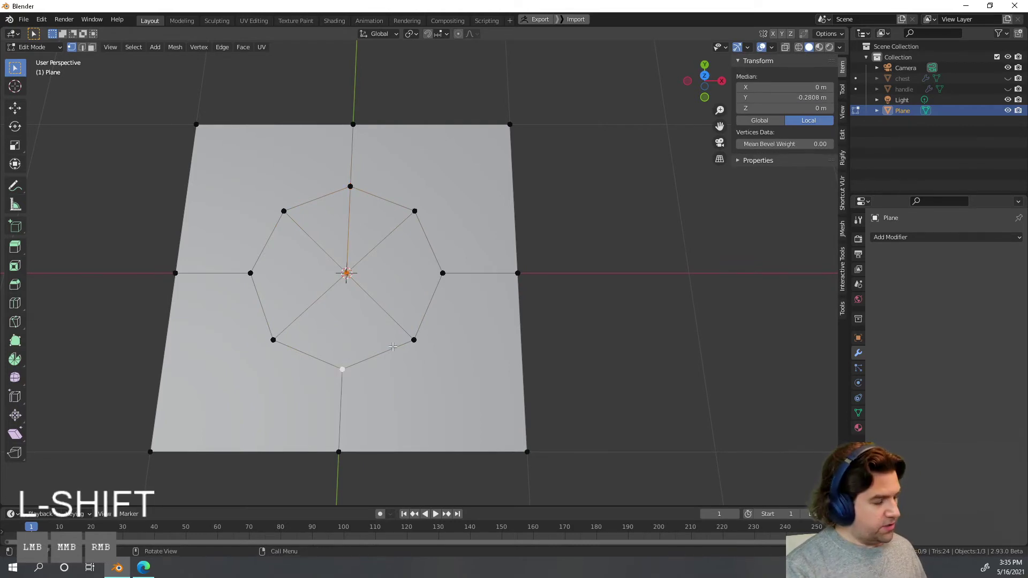
pyautogui.press('j')
# Step: Delete all faces on the negative X half of the plane
pyautogui.press('3')
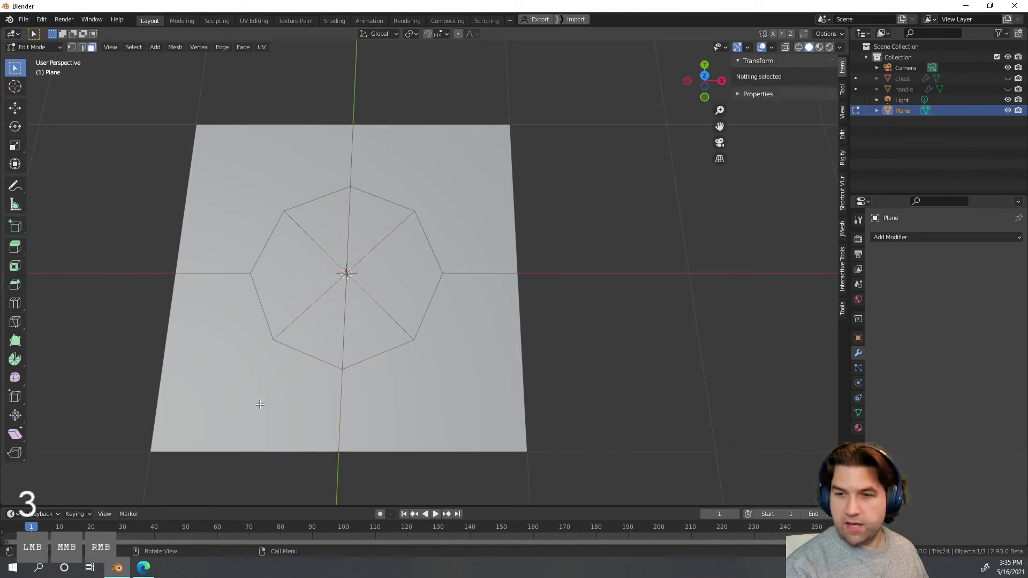
pyautogui.click(259, 404)
pyautogui.keyDown('shift'); pyautogui.click(321, 327); pyautogui.keyUp('shift')
pyautogui.keyDown('shift'); pyautogui.click(291, 295); pyautogui.keyUp('shift')
pyautogui.keyDown('shift'); pyautogui.click(293, 252); pyautogui.keyUp('shift')
pyautogui.keyDown('shift'); pyautogui.click(327, 224); pyautogui.keyUp('shift')
pyautogui.keyDown('shift'); pyautogui.click(298, 172); pyautogui.keyUp('shift')
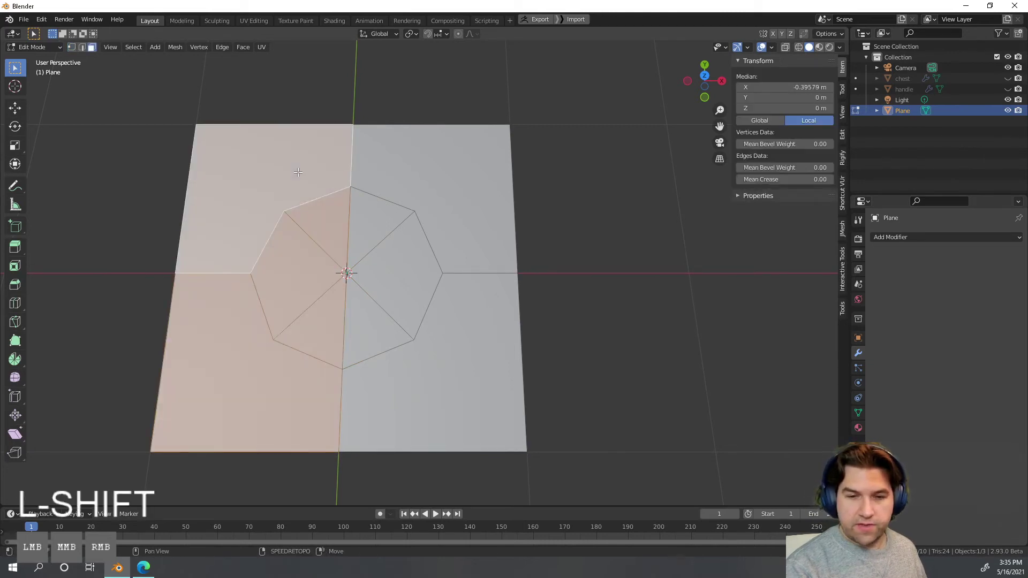
pyautogui.press('x')
pyautogui.click(298, 172)
# Step: Connect the octagon's two diagonal vertices to the outer corners of the remaining half
pyautogui.click(486, 190)
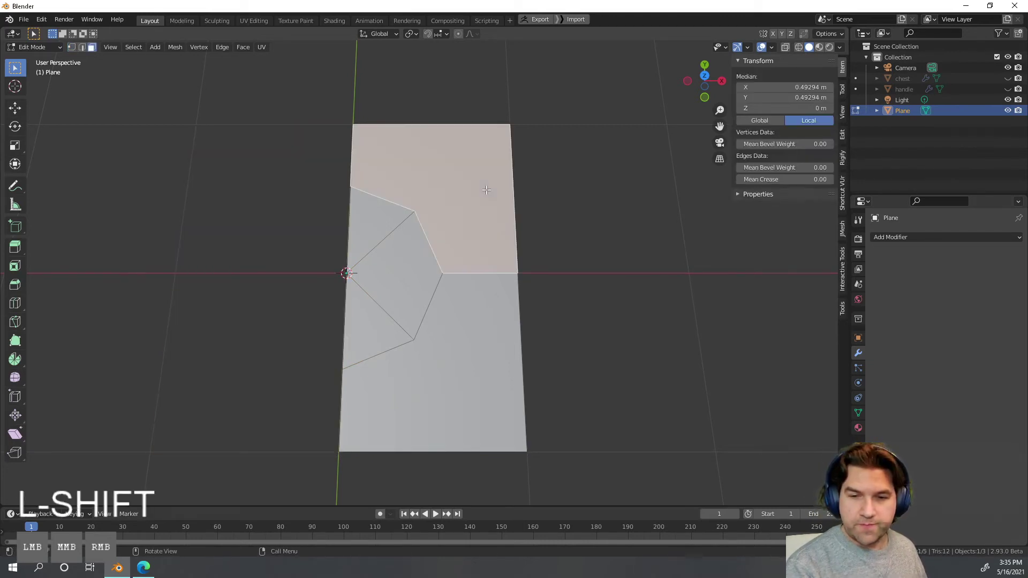
pyautogui.press('Tab')
pyautogui.press('Tab')
pyautogui.press('1')
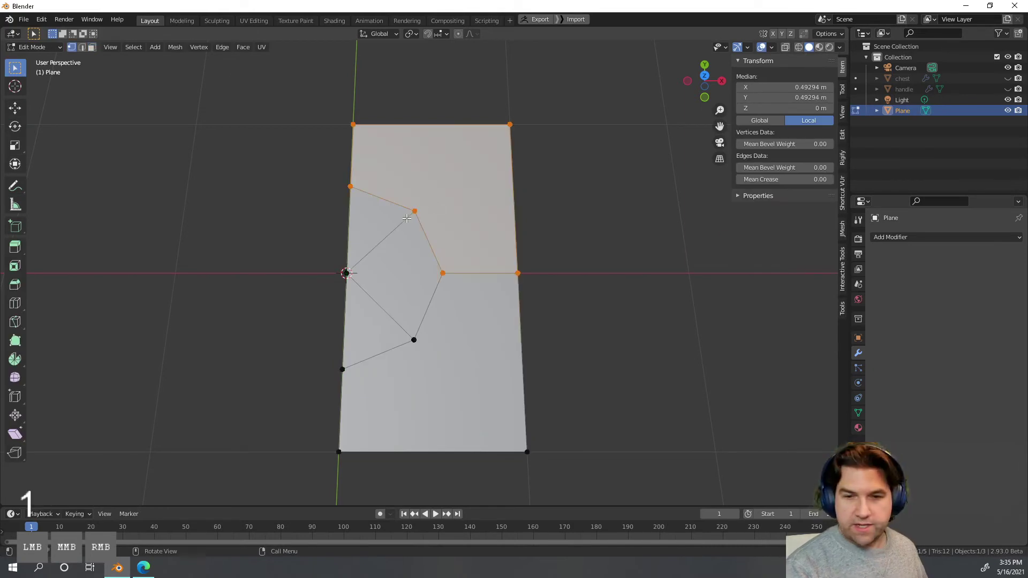
pyautogui.click(413, 212)
pyautogui.keyDown('shift'); pyautogui.click(511, 125); pyautogui.keyUp('shift')
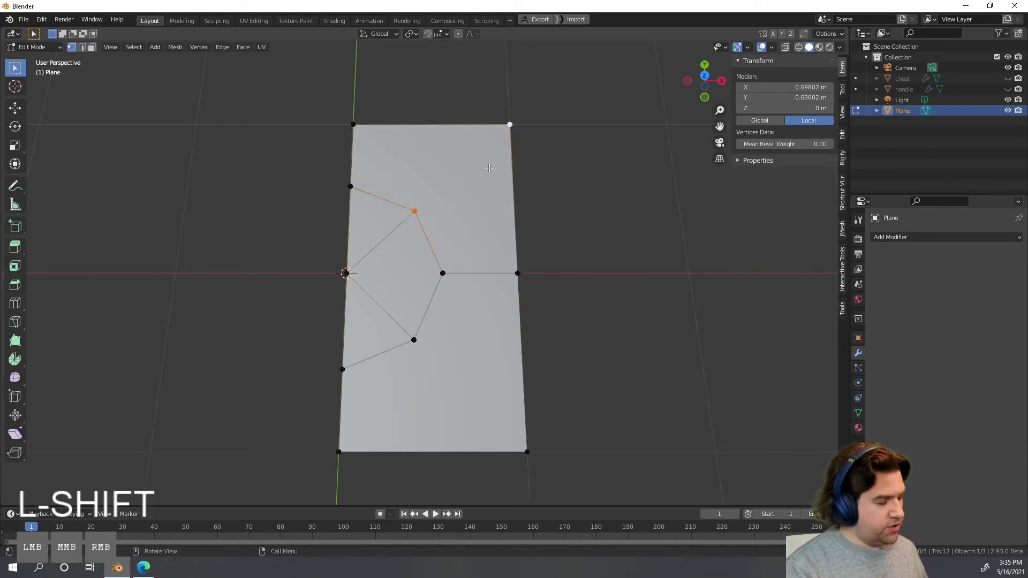
pyautogui.press('j')
pyautogui.click(414, 342)
pyautogui.keyDown('shift'); pyautogui.click(526, 450); pyautogui.keyUp('shift')
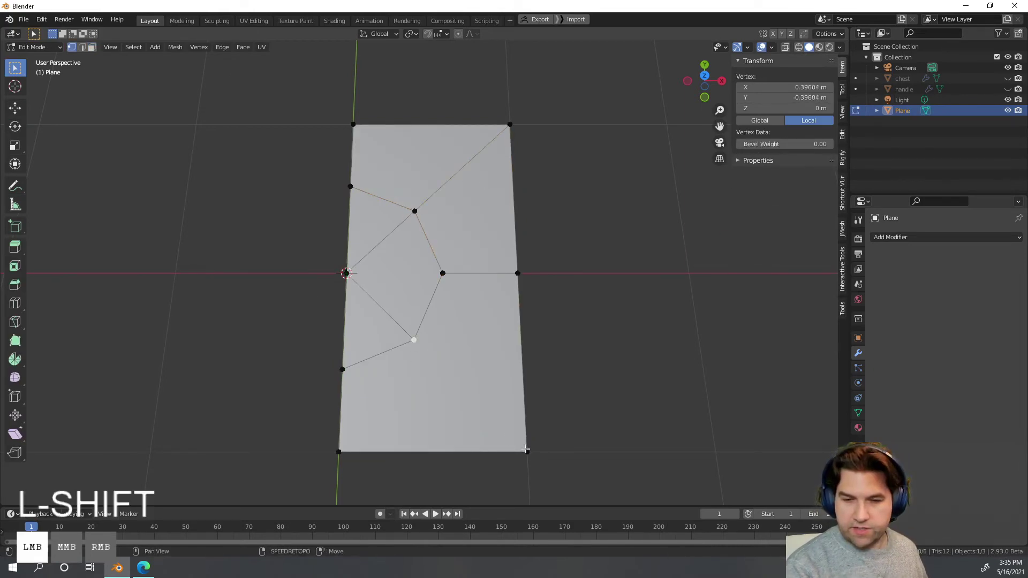
pyautogui.press('j')
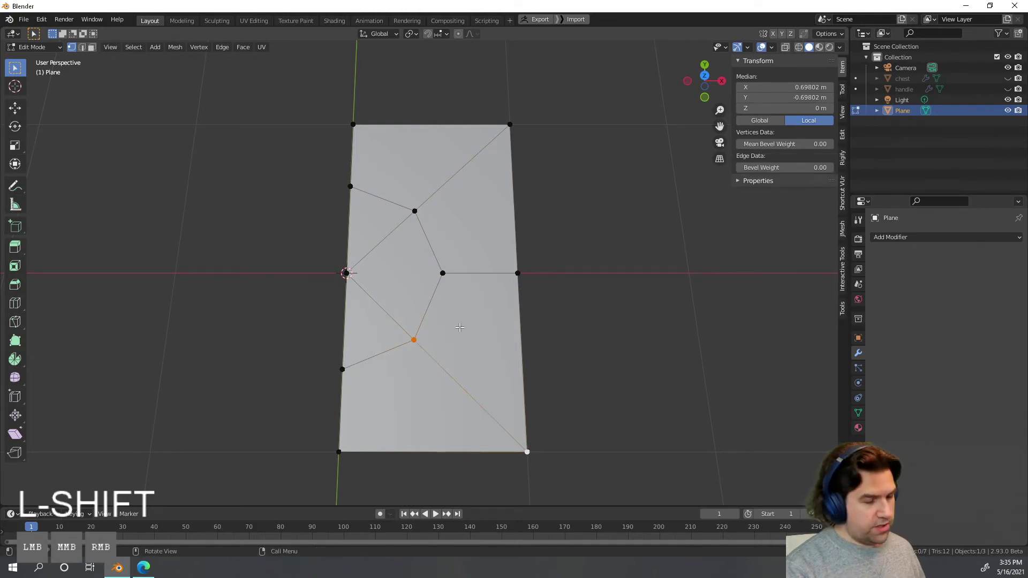
# Step: Connect the centre vertex to the octagon's vertex on the X axis
pyautogui.click(347, 273)
pyautogui.keyDown('shift'); pyautogui.click(443, 274); pyautogui.keyUp('shift')
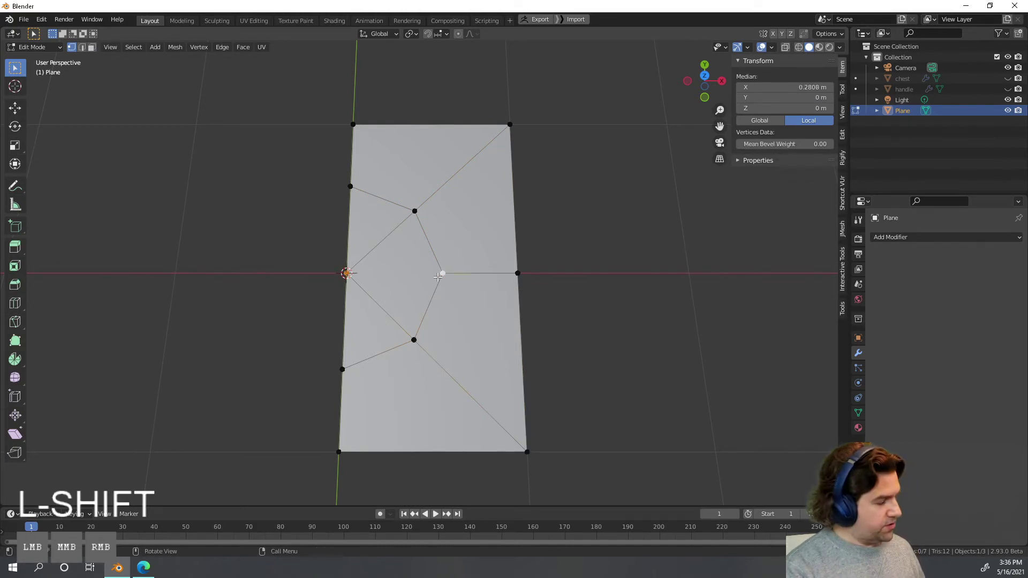
pyautogui.press('j')
# Step: Try two freehand Knife cuts across the negative Y half of the mesh in top orthographic view and undo them
pyautogui.keyDown('shift'); pyautogui.moveTo(457, 245); pyautogui.dragTo(459, 287, button='middle'); pyautogui.keyUp('shift')
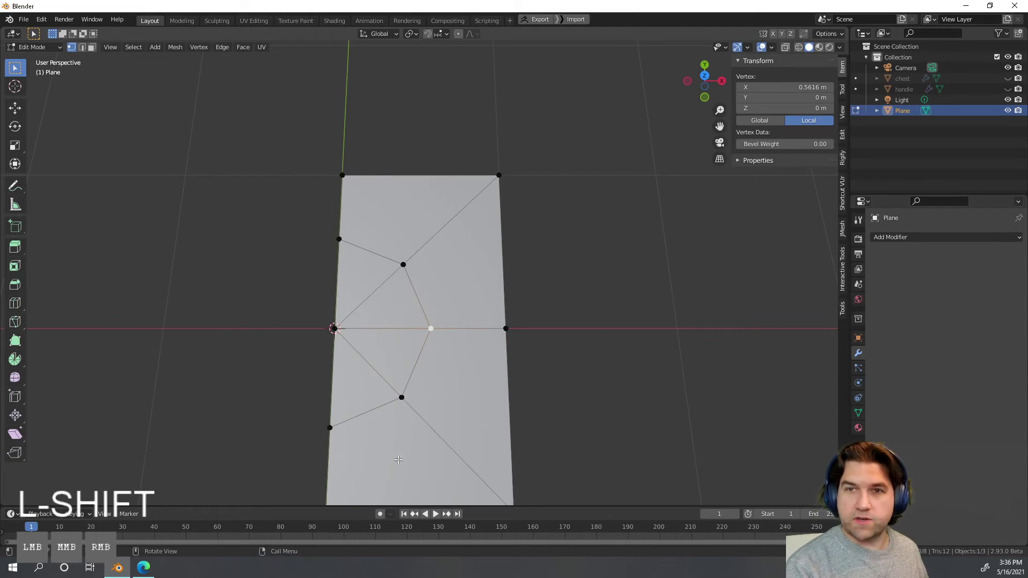
pyautogui.keyDown('shift'); pyautogui.moveTo(399, 459); pyautogui.dragTo(396, 373, button='middle'); pyautogui.keyUp('shift')
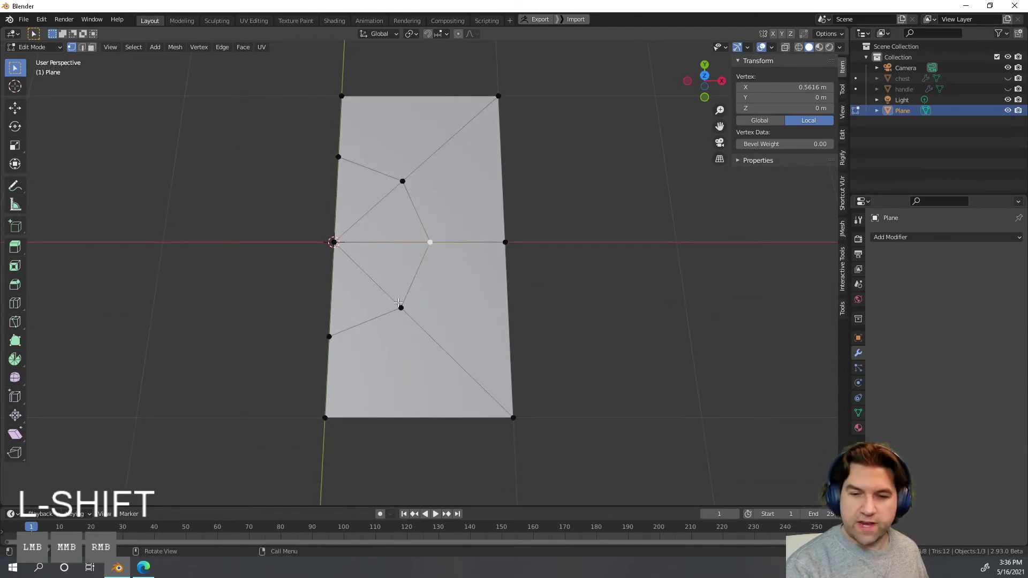
pyautogui.click(398, 305)
pyautogui.click(705, 76)
pyautogui.keyDown('shift'); pyautogui.moveTo(507, 286); pyautogui.dragTo(536, 245, button='middle'); pyautogui.keyUp('shift')
pyautogui.scroll(1, 533, 284)
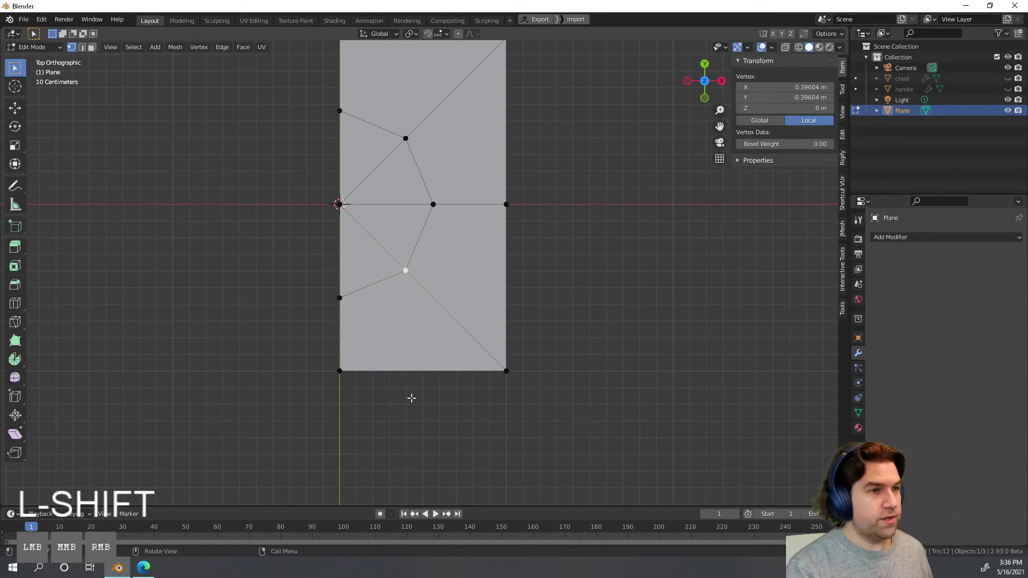
pyautogui.press('k')
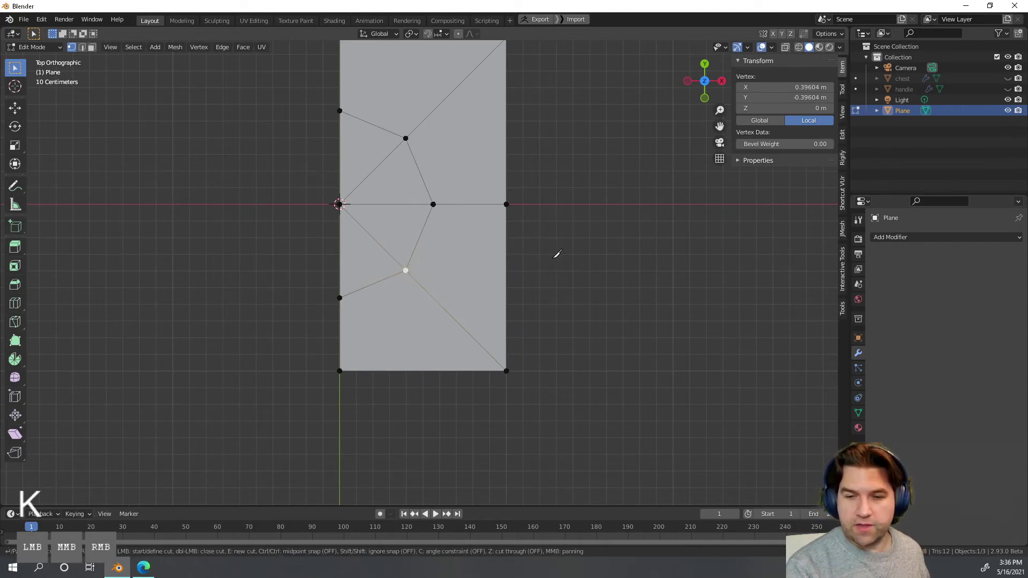
pyautogui.moveTo(565, 231); pyautogui.dragTo(267, 260)
pyautogui.moveTo(282, 343); pyautogui.dragTo(577, 294)
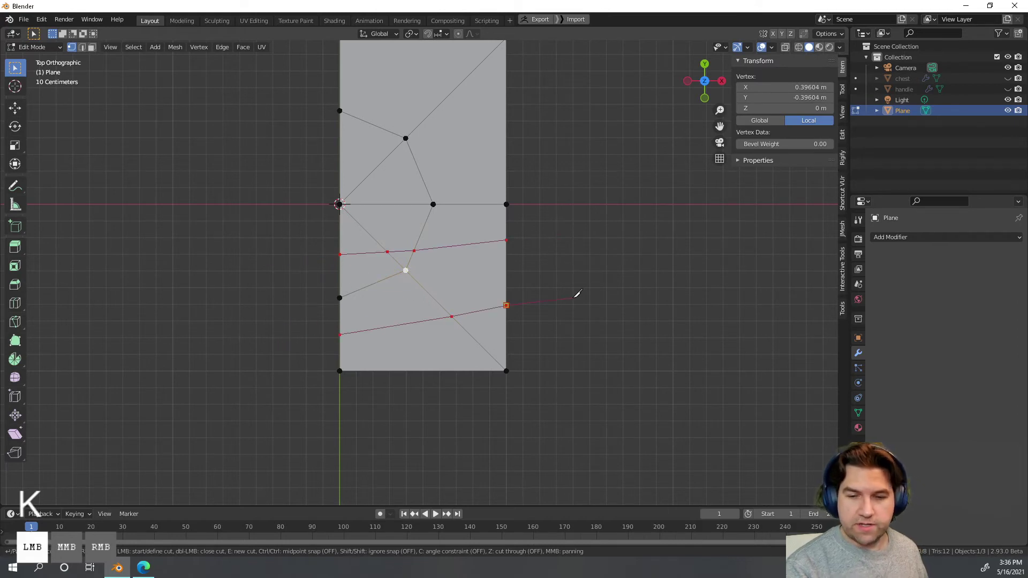
pyautogui.press('Return')
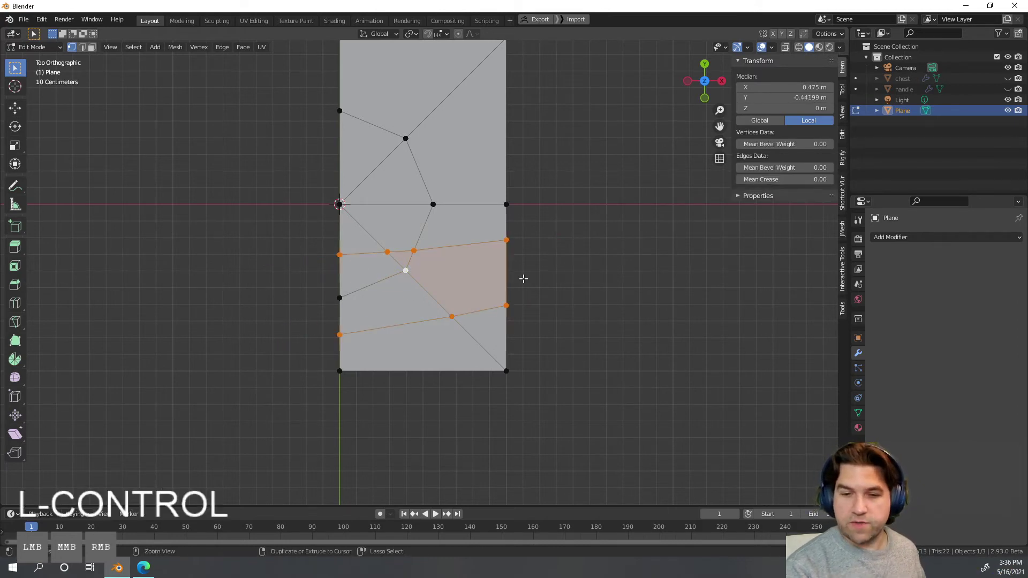
pyautogui.hotkey('ctrl', 'z')
# Step: Knife a straight, angle-constrained cut along Y from the octagon's negative Y diagonal vertex to the plane's negative Y edge
pyautogui.press('k')
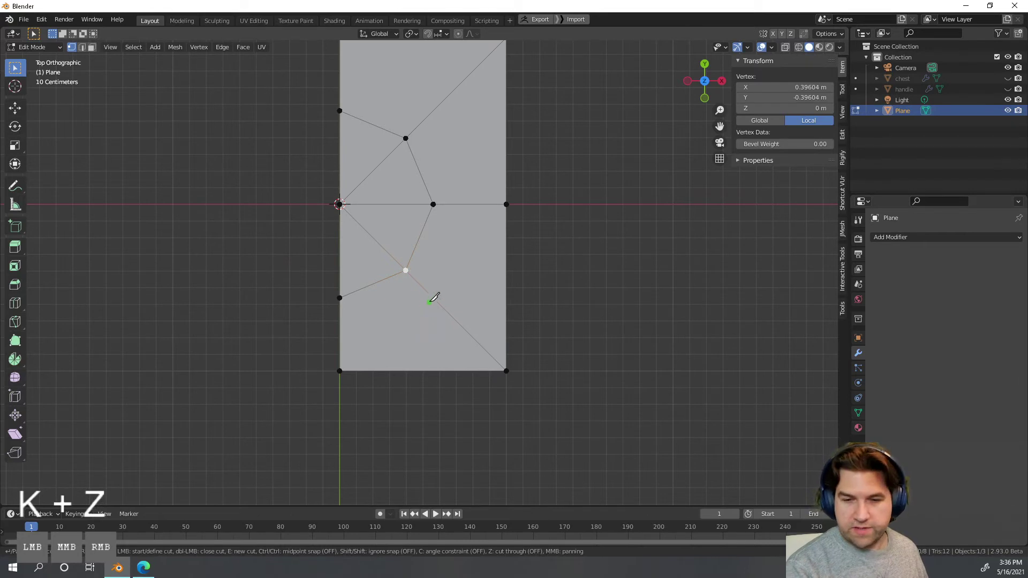
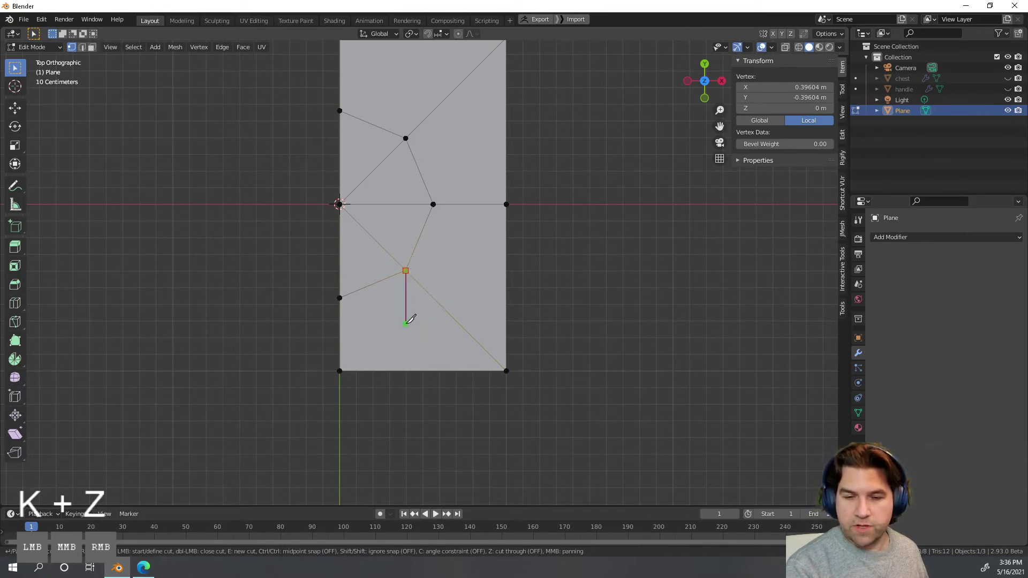
pyautogui.press('ctrl')
pyautogui.press('c')
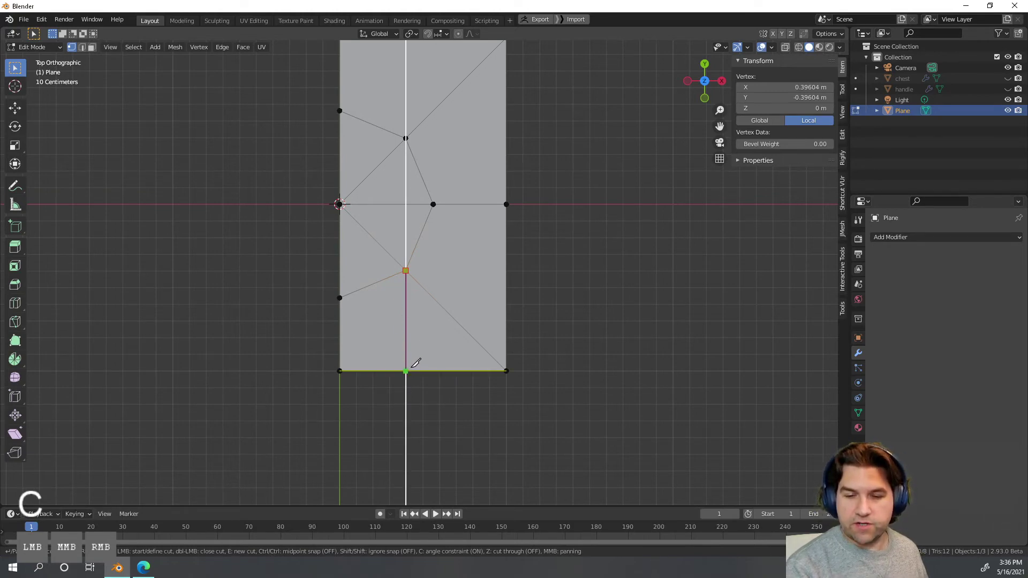
pyautogui.click(406, 415)
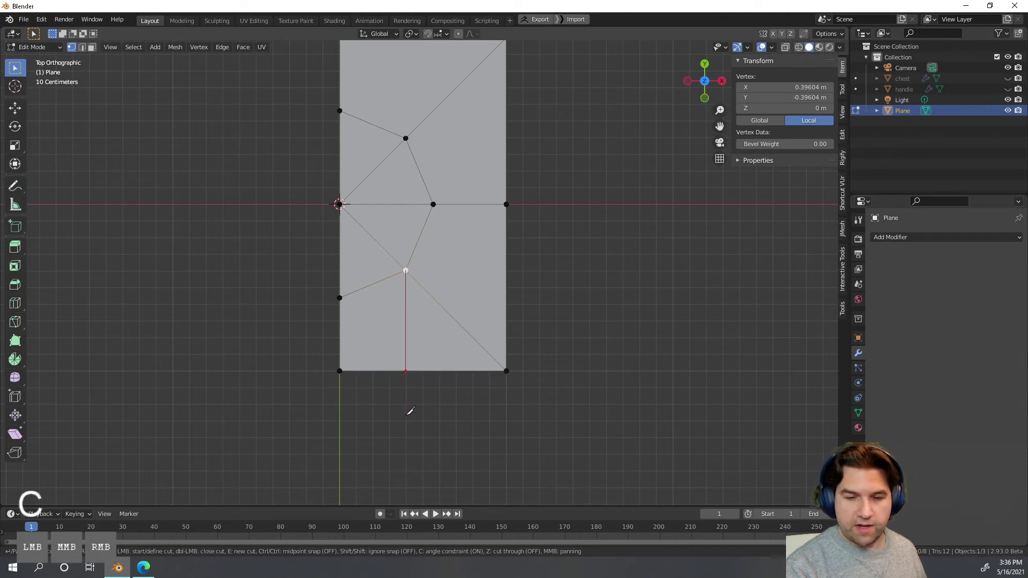
pyautogui.press('Return')
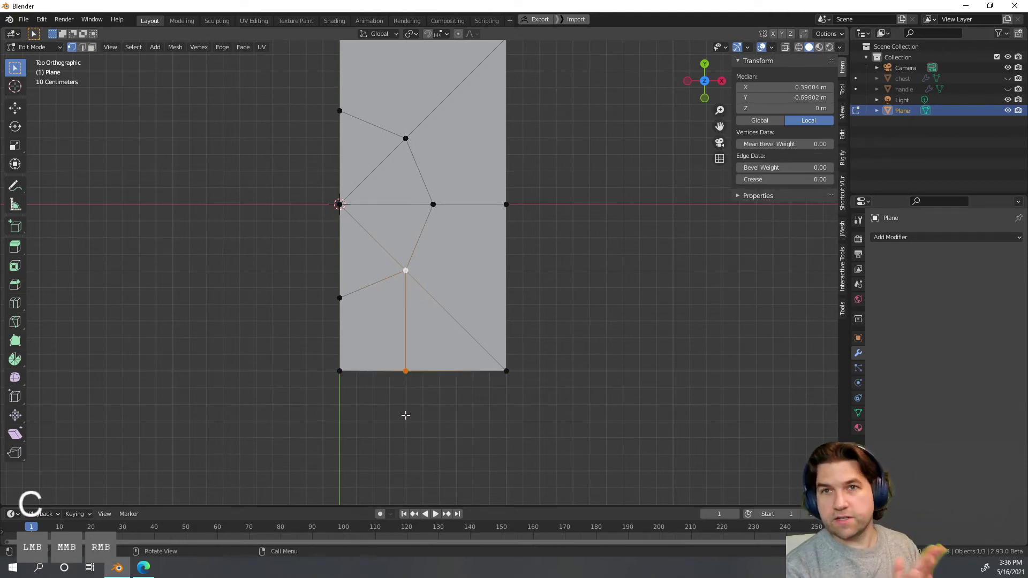
# Step: Add a Mirror modifier on the X axis to the half plane
pyautogui.scroll(-1, 521, 374)
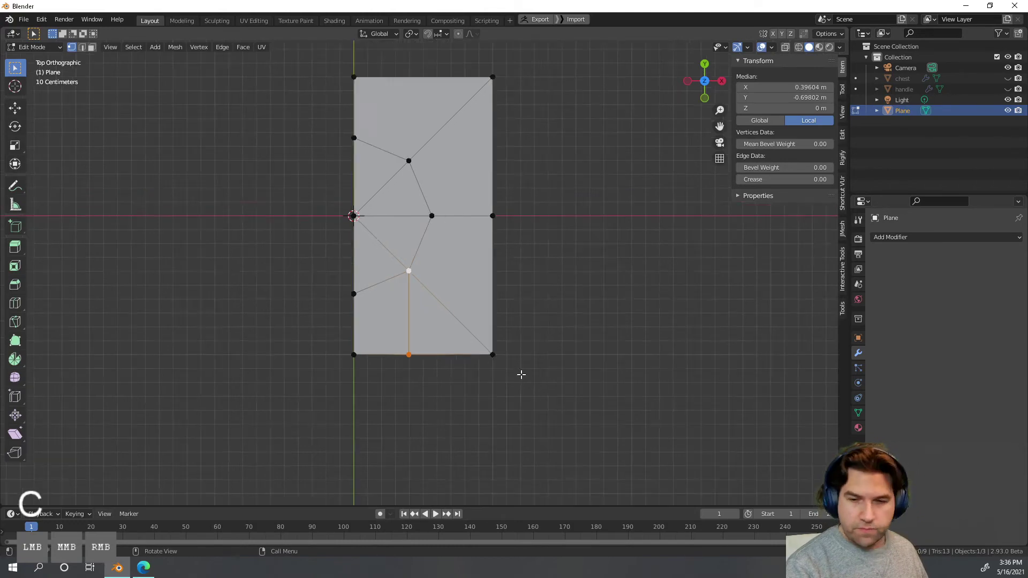
pyautogui.moveTo(521, 374)
pyautogui.mouseDown(button='middle')
pyautogui.moveTo(486, 299)
pyautogui.moveTo(514, 322)
pyautogui.moveTo(512, 391)
pyautogui.mouseUp(button='middle')
pyautogui.press('Tab')
pyautogui.click(557, 348)
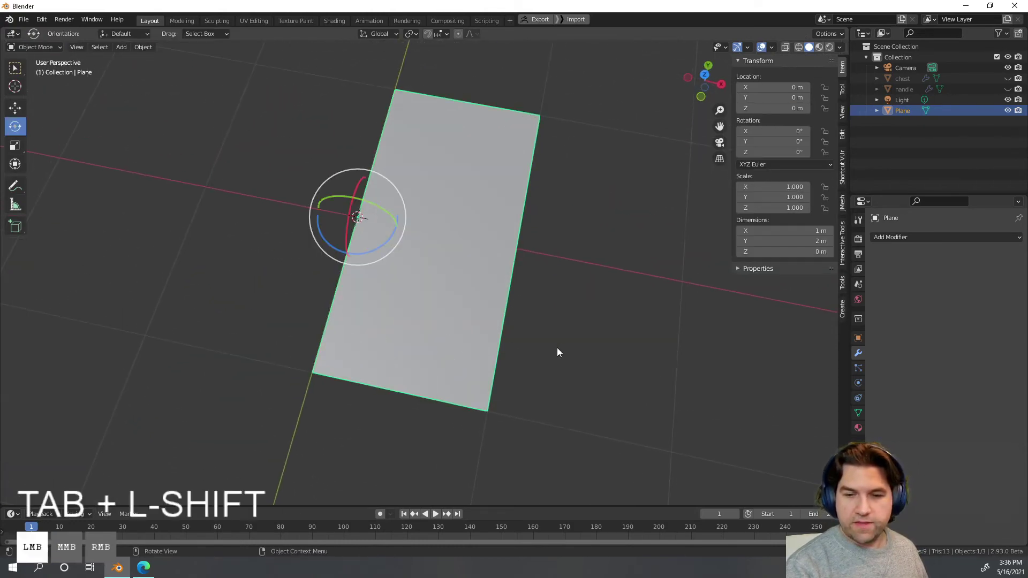
pyautogui.click(476, 297)
pyautogui.press('Tab')
pyautogui.moveTo(476, 298); pyautogui.dragTo(517, 306, button='middle')
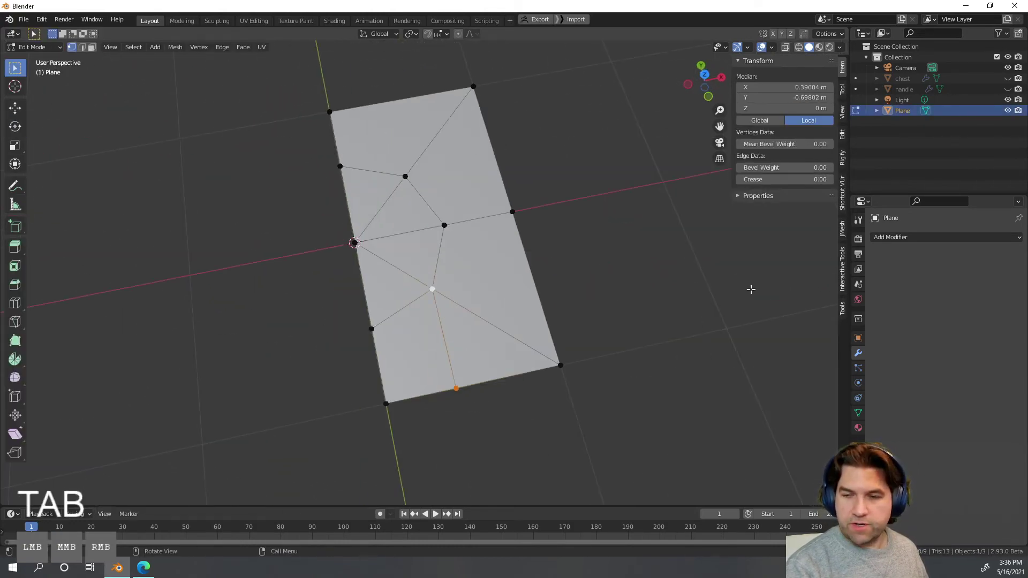
pyautogui.click(908, 237)
pyautogui.click(809, 361)
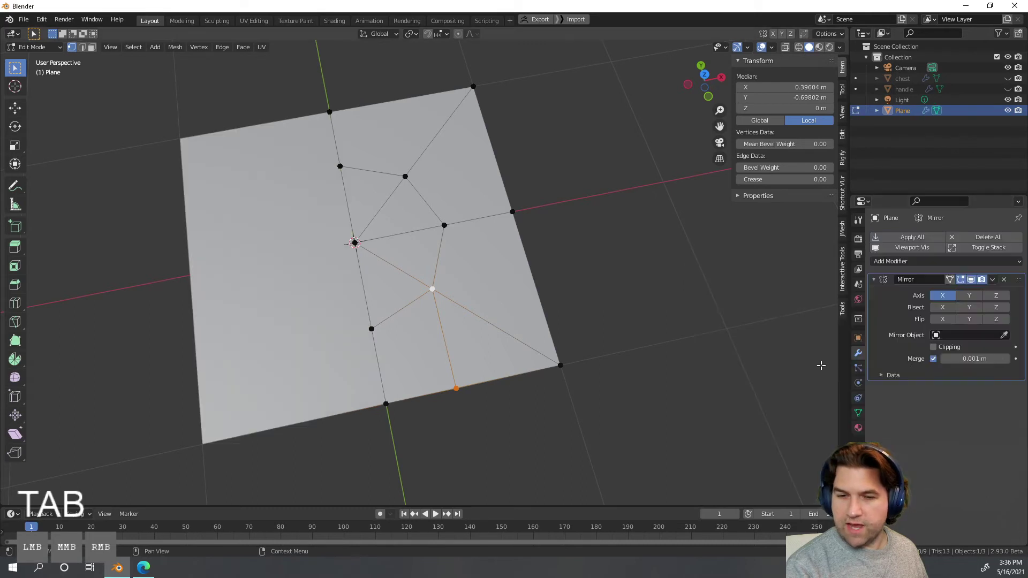
# Step: Try extruding all faces of the half plane upward about 0.14 m
pyautogui.moveTo(669, 332); pyautogui.dragTo(493, 266, button='middle')
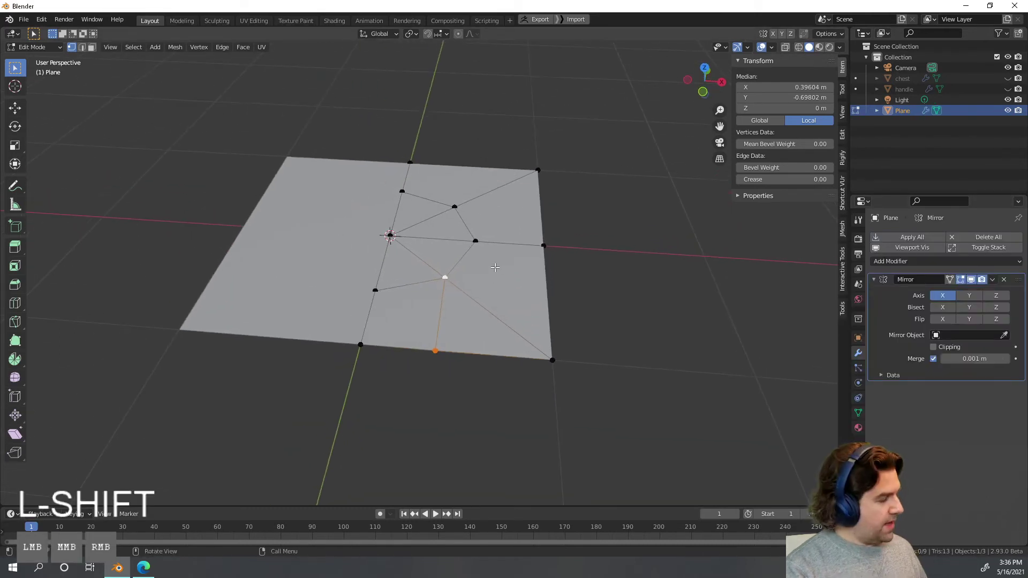
pyautogui.press('3')
pyautogui.click(429, 214)
pyautogui.click(472, 197)
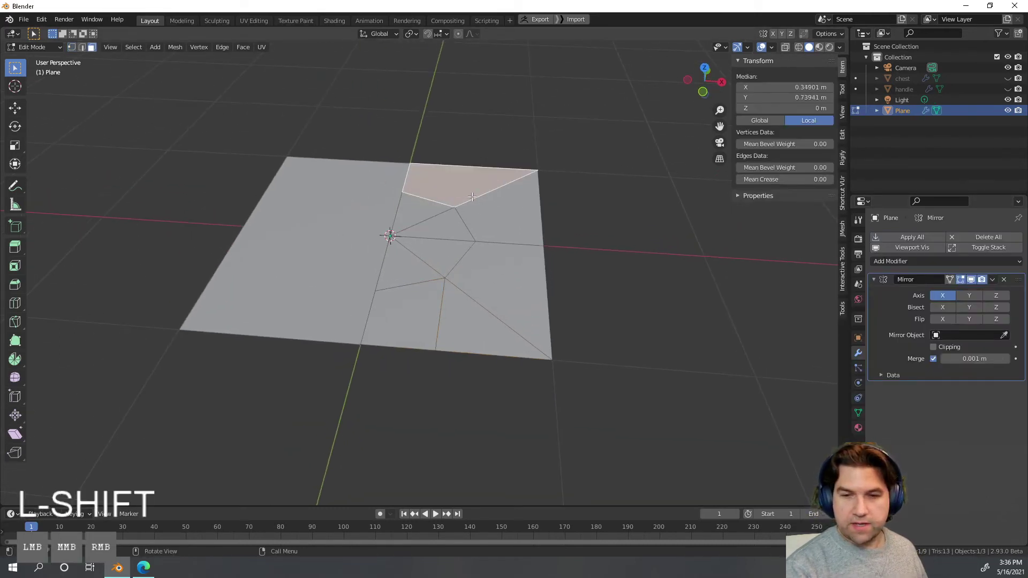
pyautogui.press('a')
pyautogui.moveTo(475, 198); pyautogui.dragTo(479, 302, button='middle')
pyautogui.press('e')
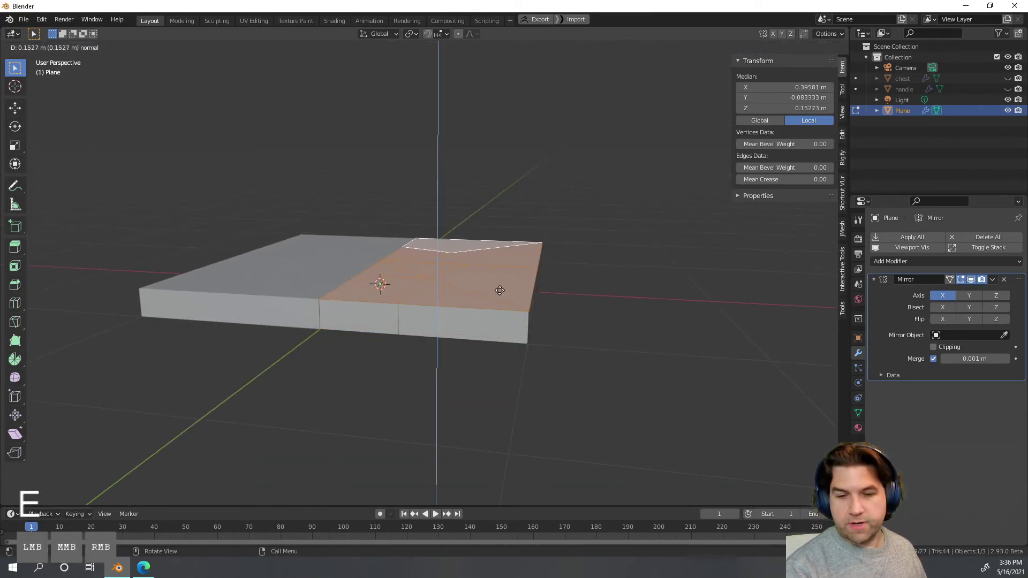
pyautogui.click(500, 292)
pyautogui.moveTo(488, 279); pyautogui.dragTo(451, 351, button='middle')
pyautogui.click(436, 401)
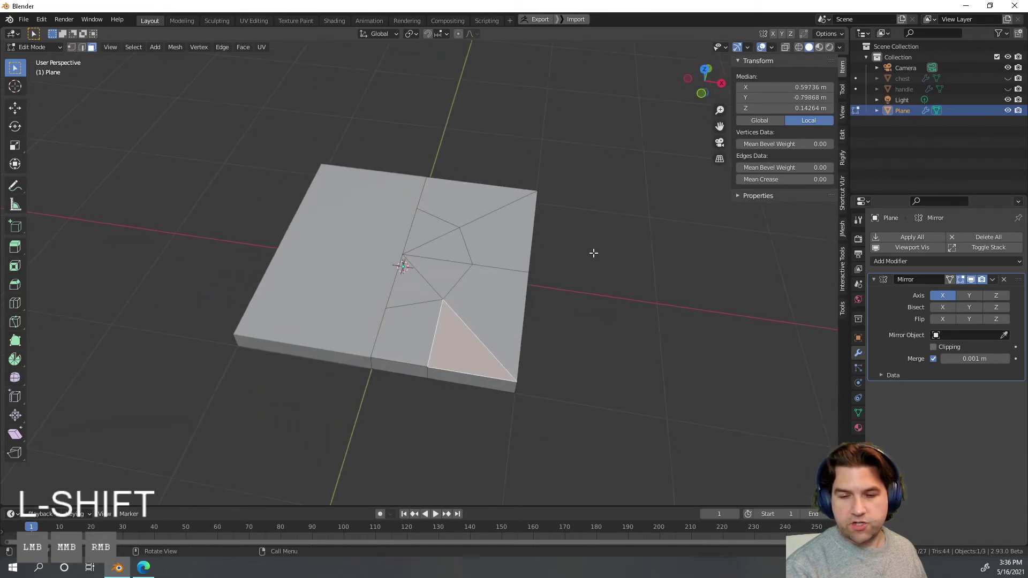
# Step: Try a straight Knife cut parallel to X near the extruded slab's negative Y edge in top orthographic view
pyautogui.click(706, 74)
pyautogui.click(706, 71)
pyautogui.click(493, 371)
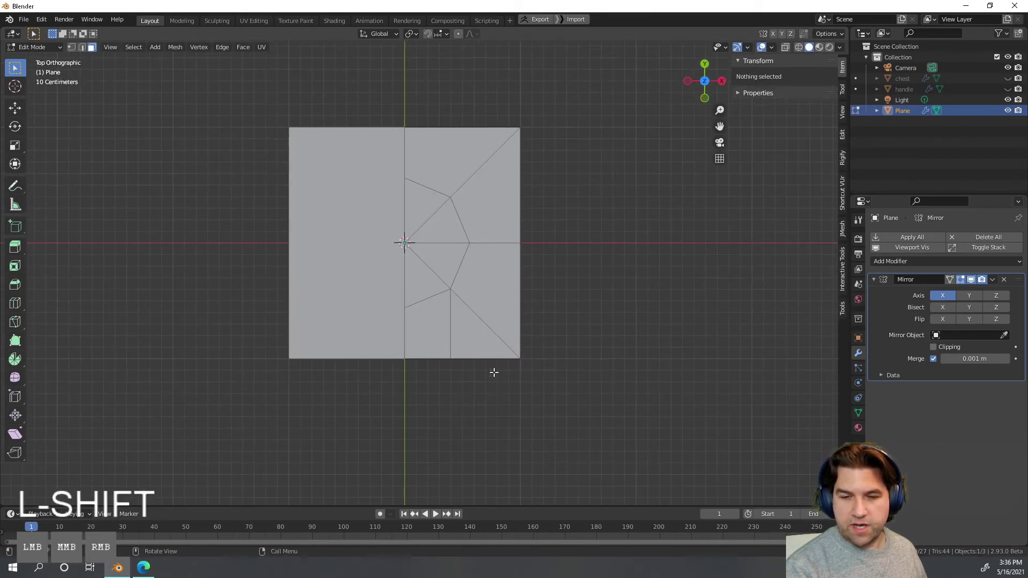
pyautogui.scroll(2, 503, 367)
pyautogui.press('k')
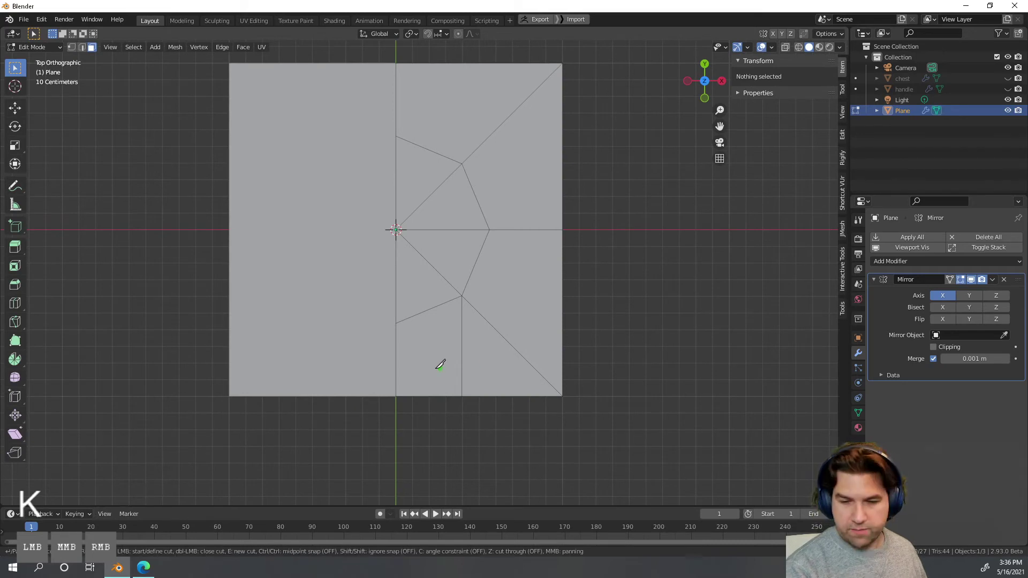
pyautogui.click(399, 378)
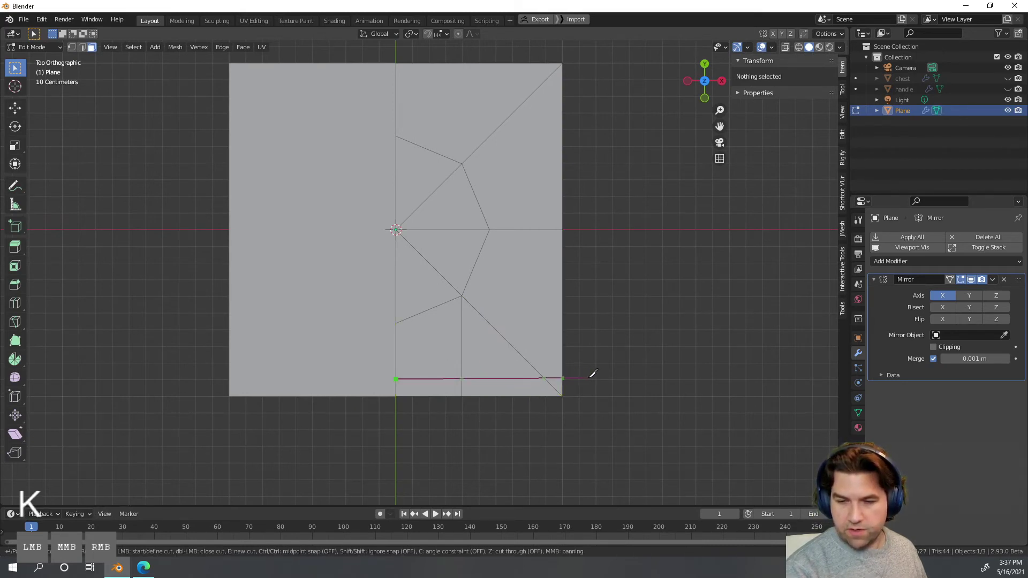
pyautogui.press('c')
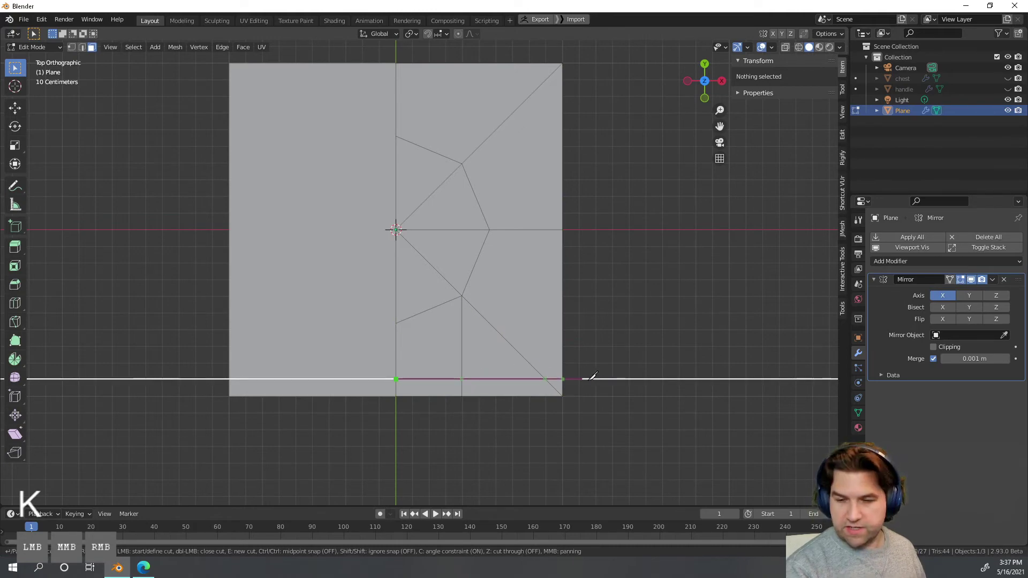
pyautogui.click(594, 380)
pyautogui.press('Return')
# Step: Undo the straight Knife cut and the extrusion, back to the flat mirrored plane
pyautogui.moveTo(610, 400); pyautogui.dragTo(553, 292, button='middle')
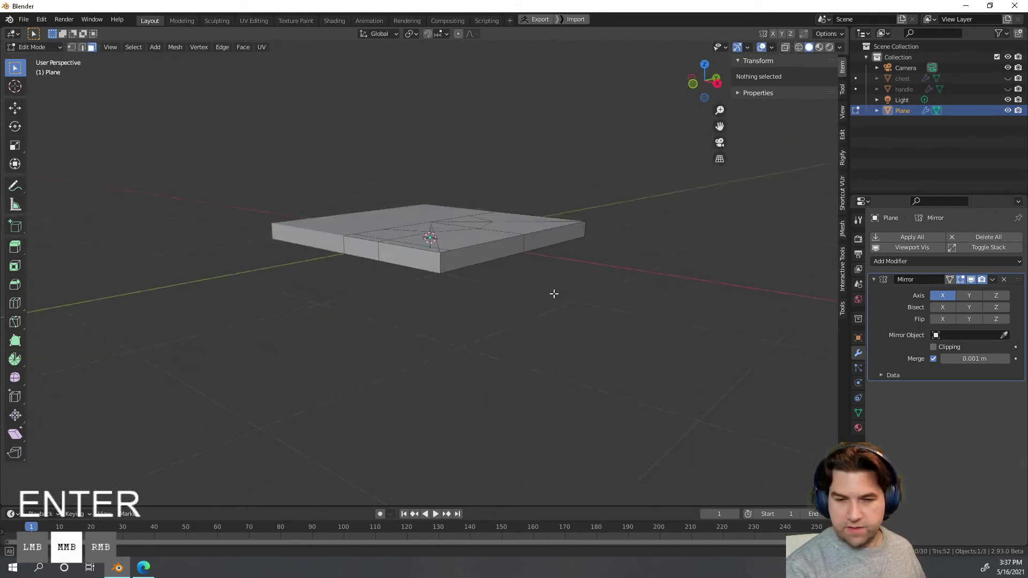
pyautogui.scroll(2, 553, 291)
pyautogui.moveTo(464, 268); pyautogui.dragTo(500, 326, button='middle')
pyautogui.hotkey('ctrl', 'z')
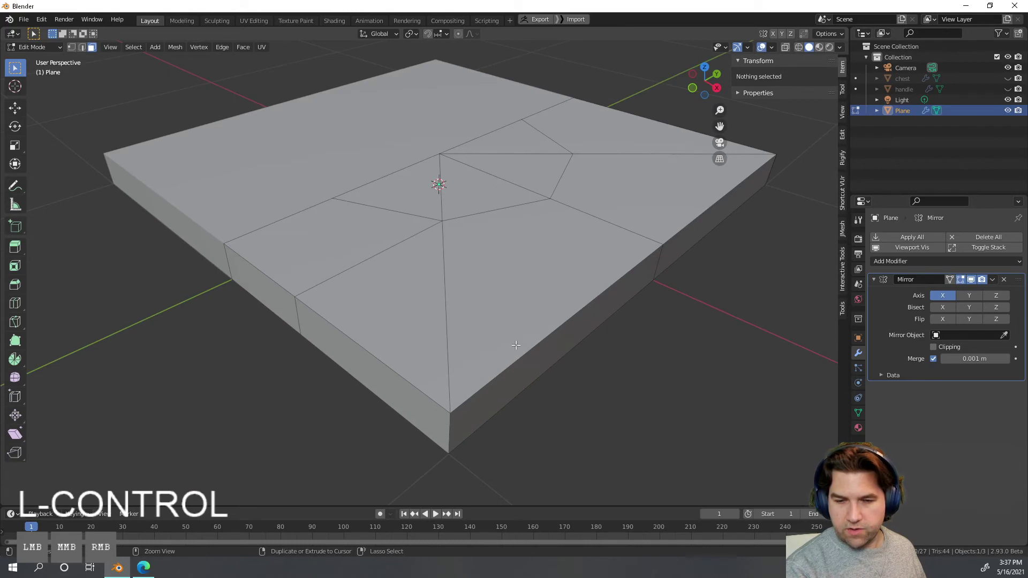
pyautogui.hotkey('ctrl', 'z')
pyautogui.hotkey('ctrl', 'z')
pyautogui.hotkey('ctrl', 'z')
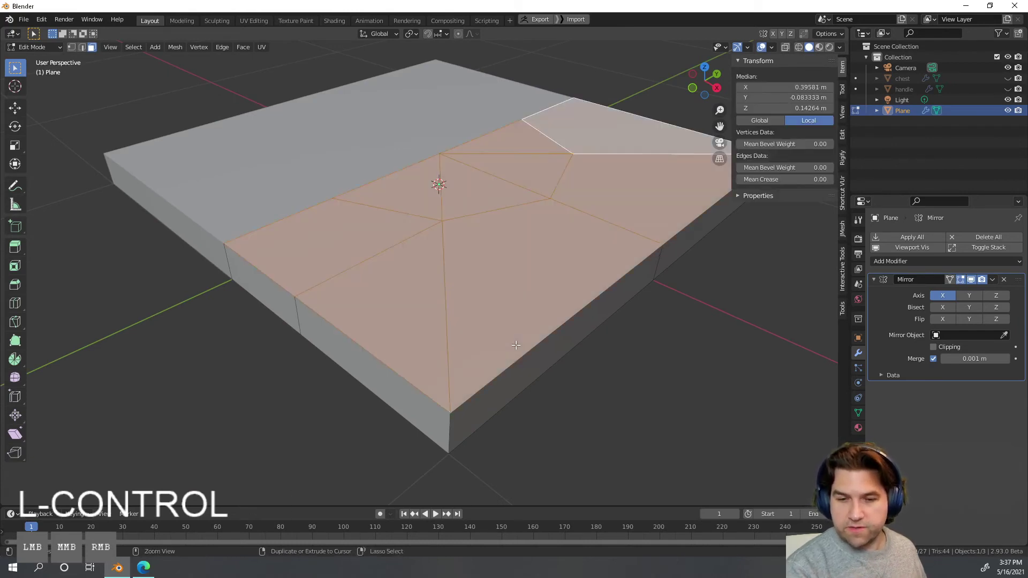
pyautogui.hotkey('ctrl', 'z')
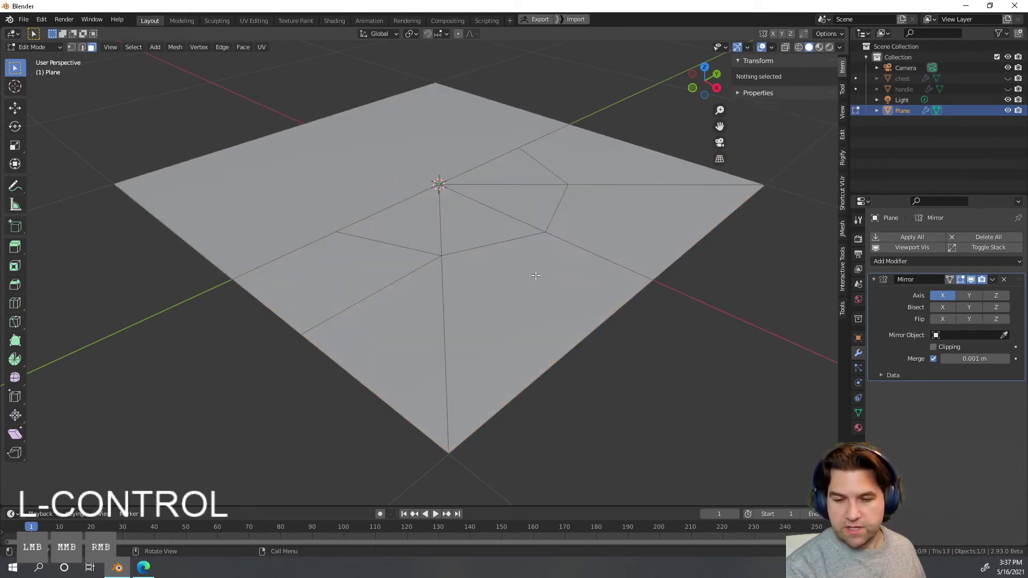
# Step: Knife a straight cut parallel to X at about Y -0.92 m, from the mirror seam to the flat plane's outer edge
pyautogui.click(705, 65)
pyautogui.keyDown('shift'); pyautogui.moveTo(467, 421); pyautogui.dragTo(425, 380, button='middle'); pyautogui.keyUp('shift')
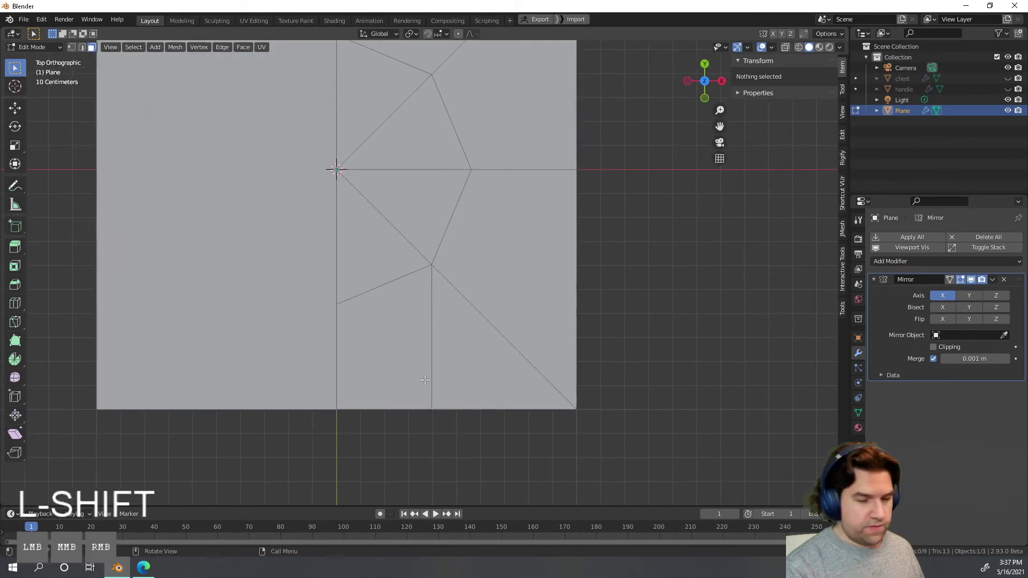
pyautogui.press('k')
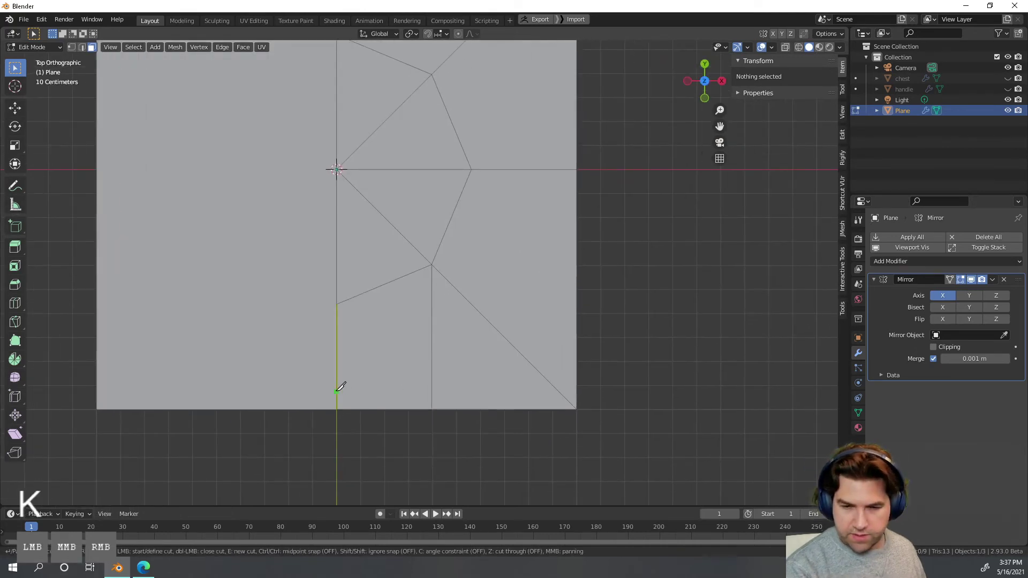
pyautogui.click(337, 389)
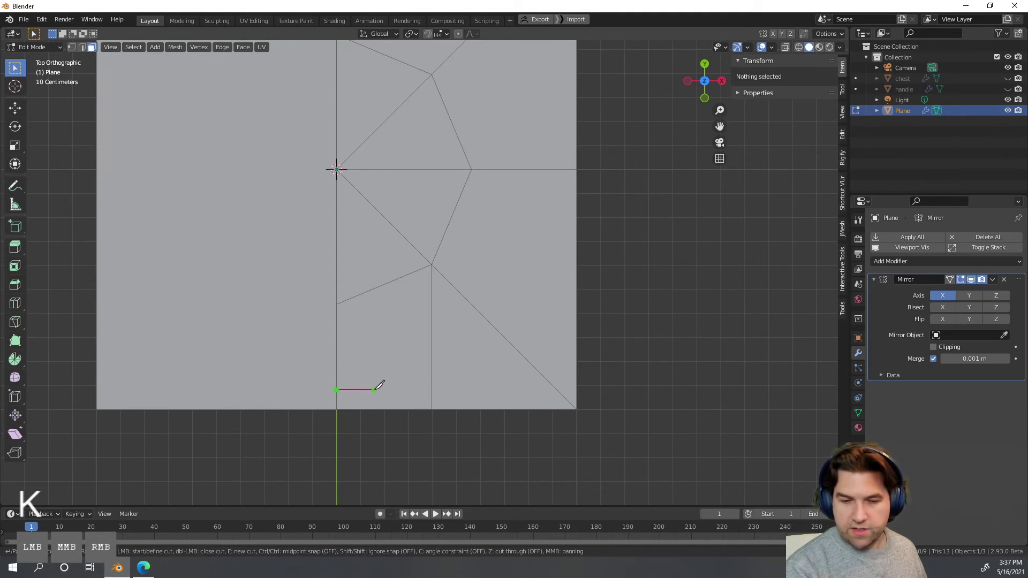
pyautogui.press('c')
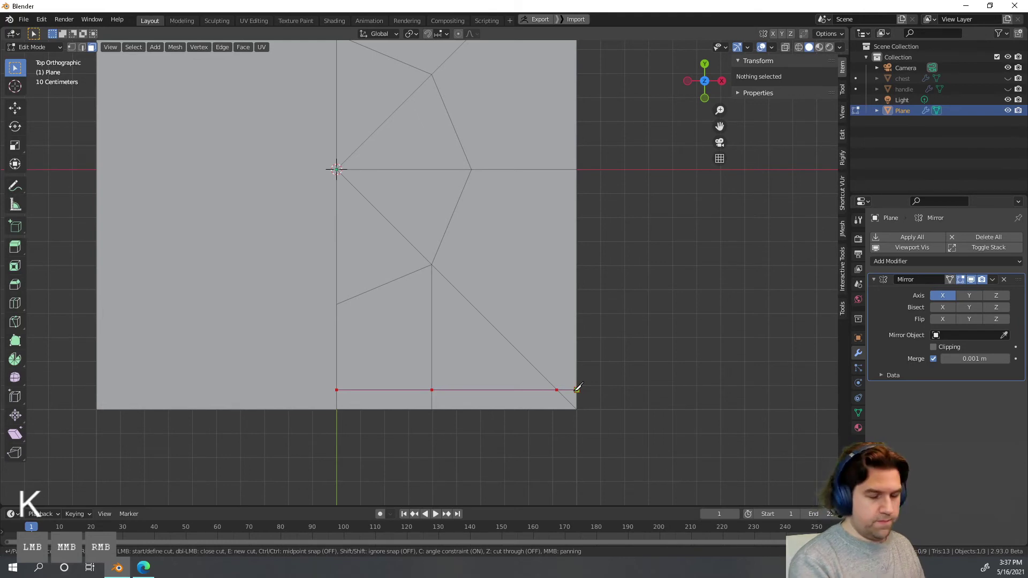
pyautogui.press('Return')
pyautogui.press('1')
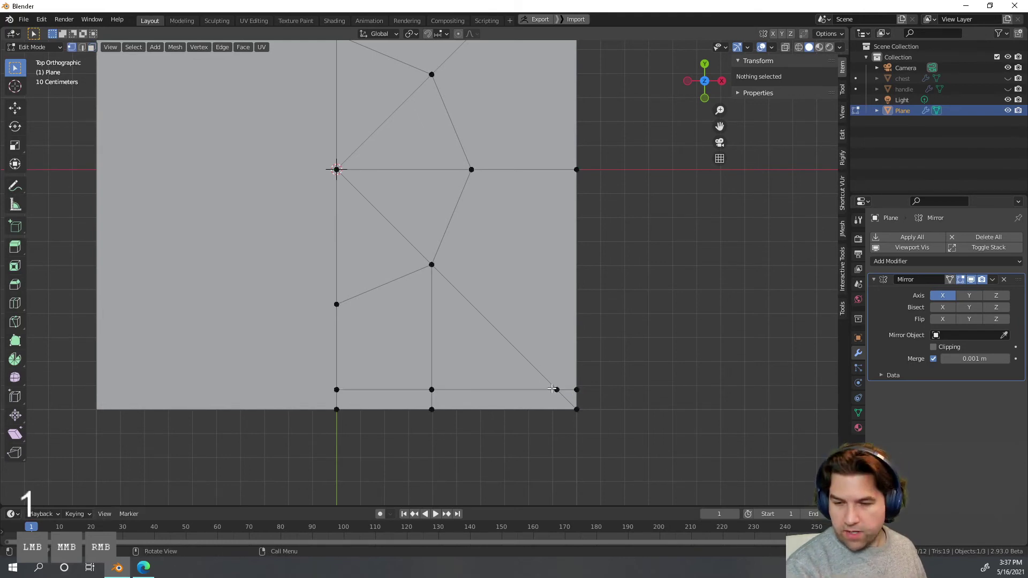
# Step: Merge the vertex where the new cut crosses the diagonal into the cut's outer-edge vertex using At Last
pyautogui.click(553, 390)
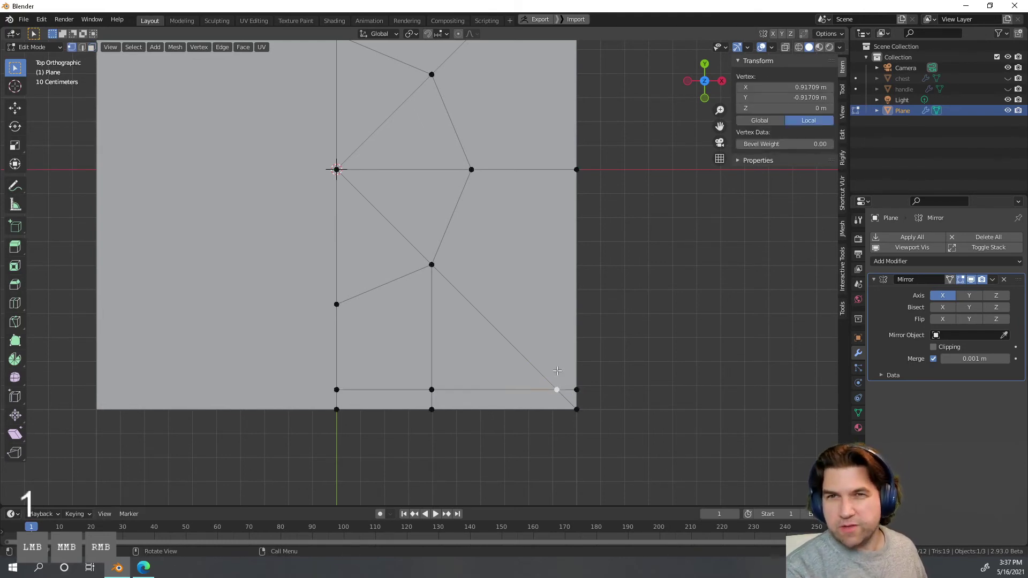
pyautogui.press('shift')
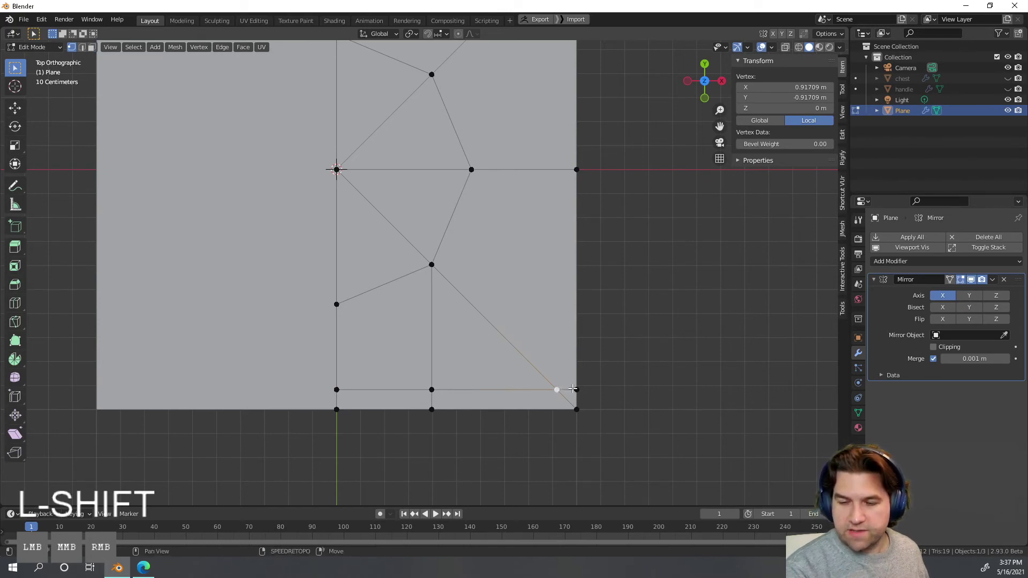
pyautogui.keyDown('shift'); pyautogui.click(574, 390); pyautogui.keyUp('shift')
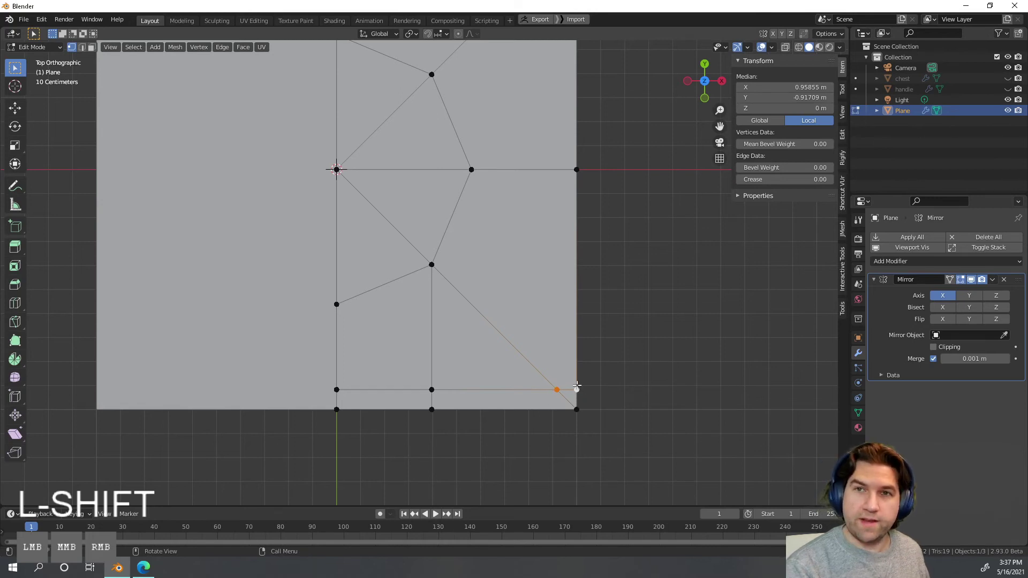
pyautogui.press('m')
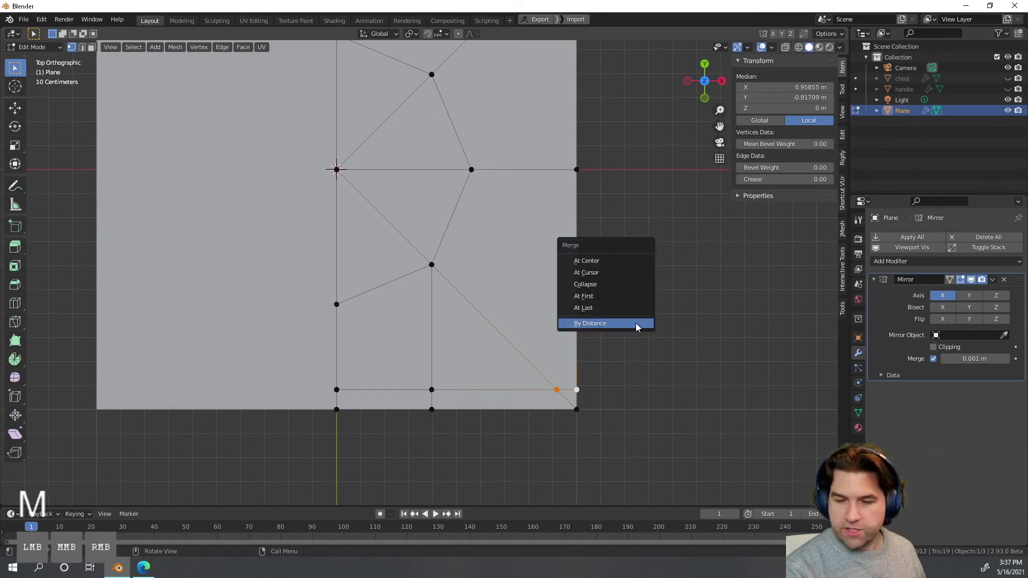
pyautogui.click(599, 309)
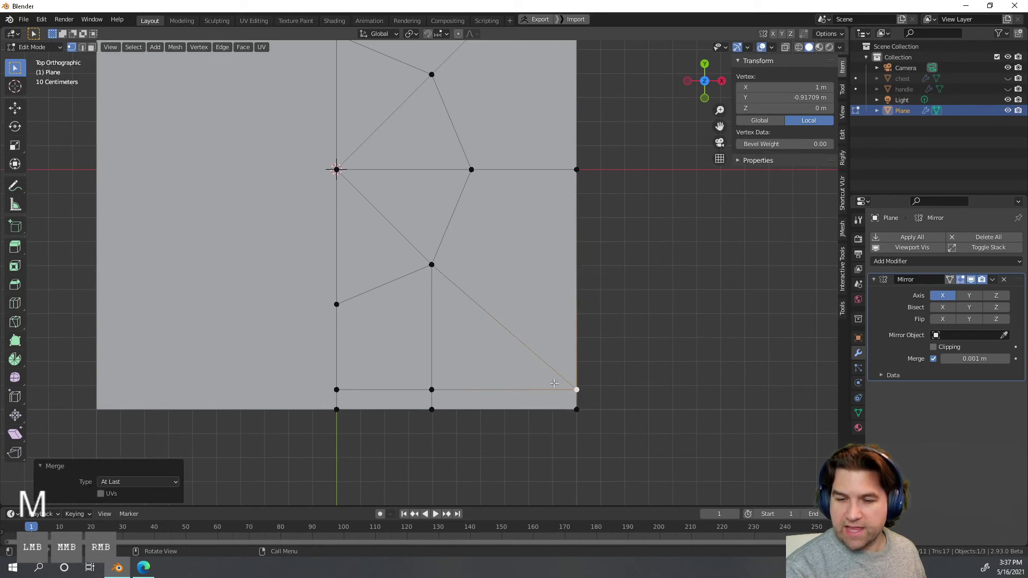
pyautogui.click(622, 383)
# Step: Extrude all faces of the half plane upward about 0.22 m
pyautogui.keyDown('shift'); pyautogui.moveTo(593, 395); pyautogui.dragTo(472, 299, button='middle'); pyautogui.keyUp('shift')
pyautogui.scroll(-1, 592, 421)
pyautogui.press('a')
pyautogui.press('e')
pyautogui.press('e')
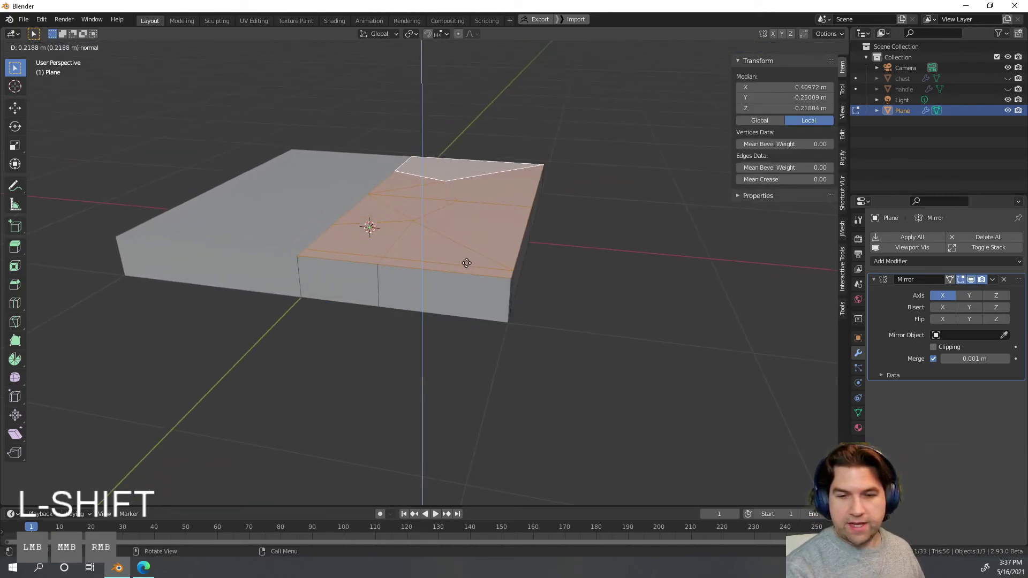
pyautogui.click(466, 263)
# Step: Extrude the top faces surrounding the keyhole outline upward about 0.36 m, leaving the keyhole faces recessed
pyautogui.click(373, 258)
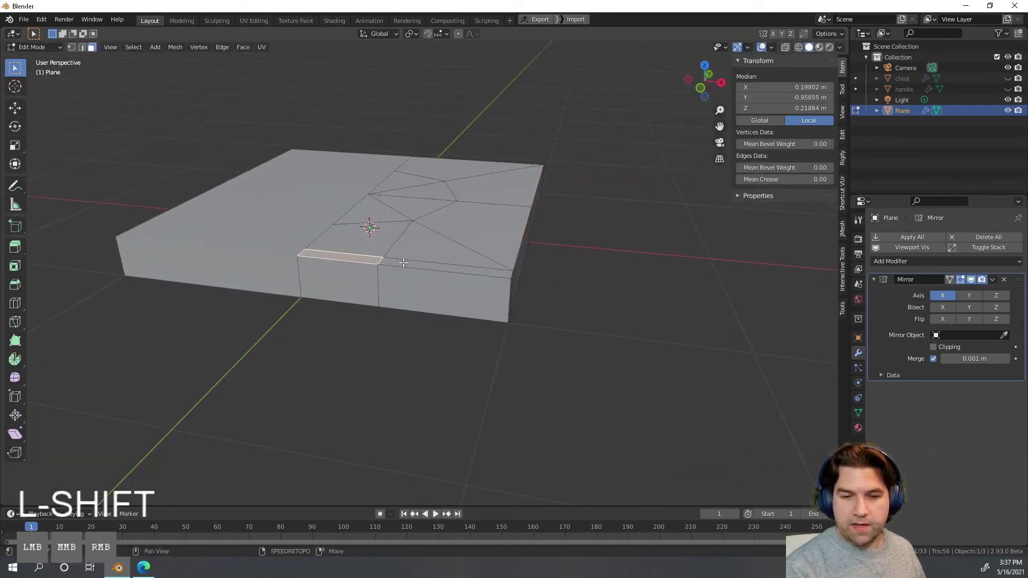
pyautogui.keyDown('shift'); pyautogui.click(404, 262); pyautogui.keyUp('shift')
pyautogui.keyDown('shift'); pyautogui.click(456, 228); pyautogui.keyUp('shift')
pyautogui.moveTo(456, 228); pyautogui.dragTo(523, 258, button='middle')
pyautogui.keyDown('shift'); pyautogui.click(497, 169); pyautogui.keyUp('shift')
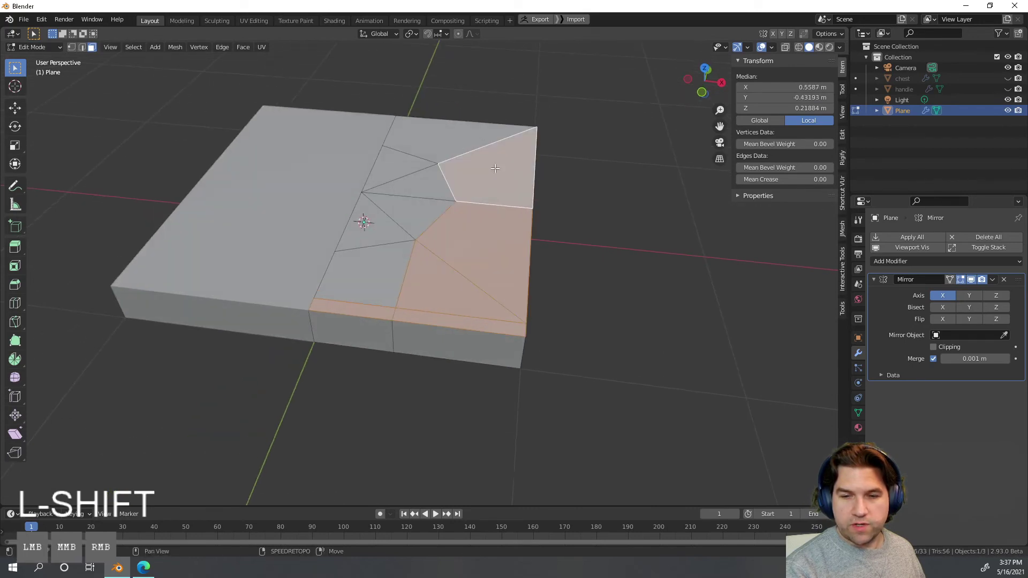
pyautogui.keyDown('shift'); pyautogui.click(458, 135); pyautogui.keyUp('shift')
pyautogui.scroll(-2, 548, 313)
pyautogui.press('e')
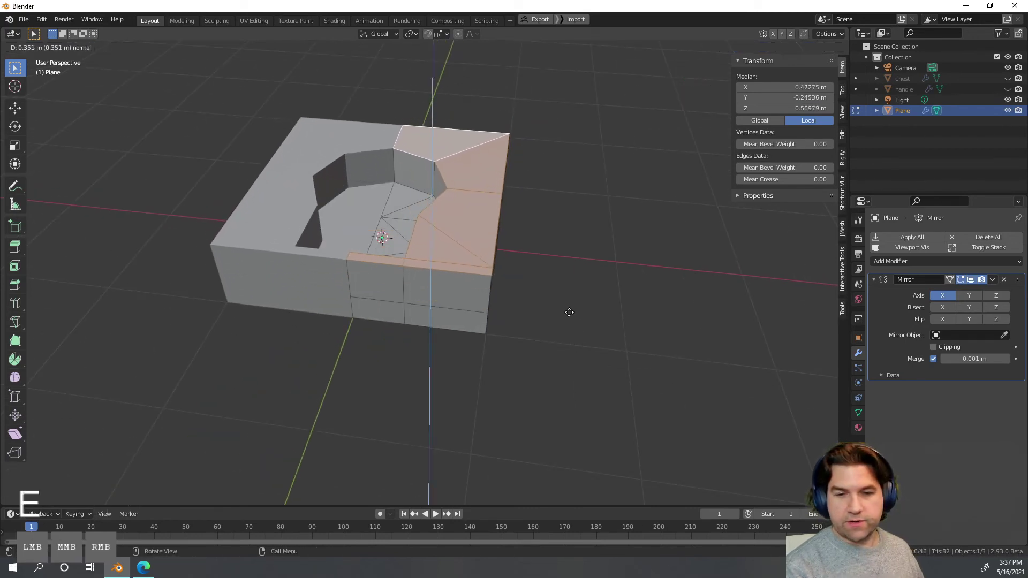
pyautogui.click(570, 312)
pyautogui.press('Tab')
pyautogui.scroll(-3, 536, 351)
pyautogui.moveTo(517, 353); pyautogui.dragTo(531, 416, button='middle')
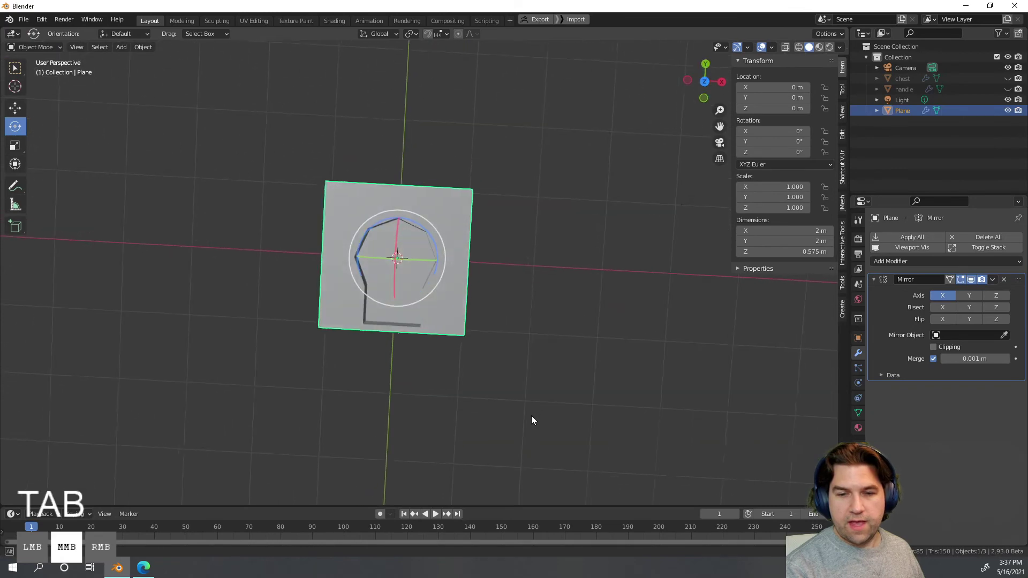
pyautogui.moveTo(659, 248); pyautogui.dragTo(511, 320, button='middle')
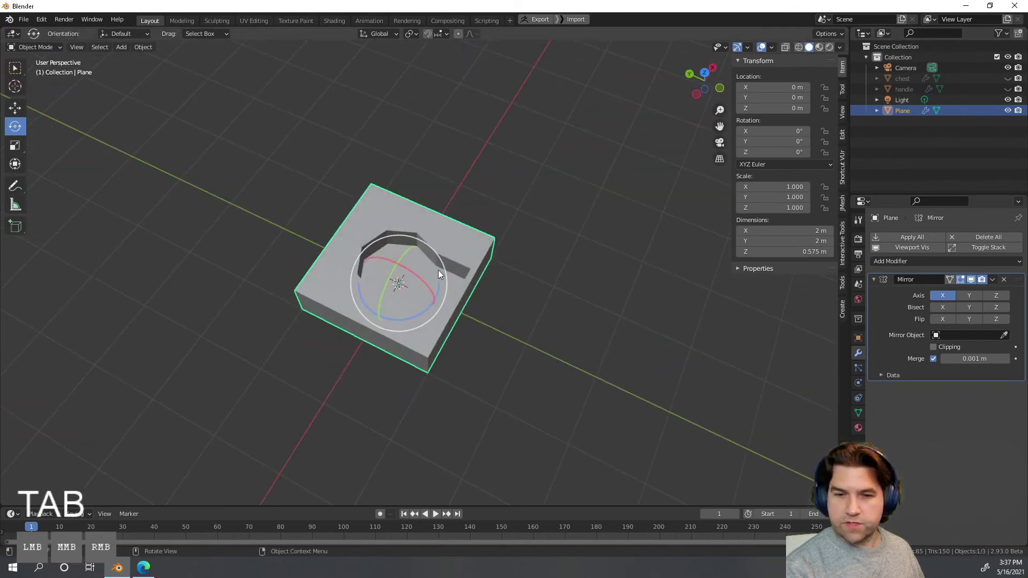
# Step: Rename the keyhole piece as lock and unhide the handle and chest objects
pyautogui.press('F2')
pyautogui.write('lock')
pyautogui.press('Return')
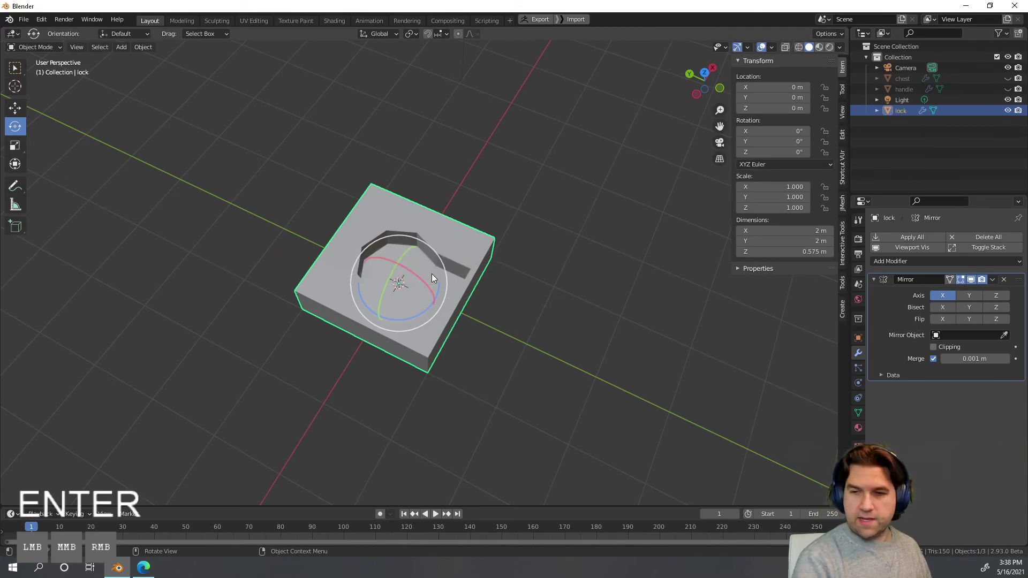
pyautogui.click(1007, 89)
pyautogui.click(1008, 78)
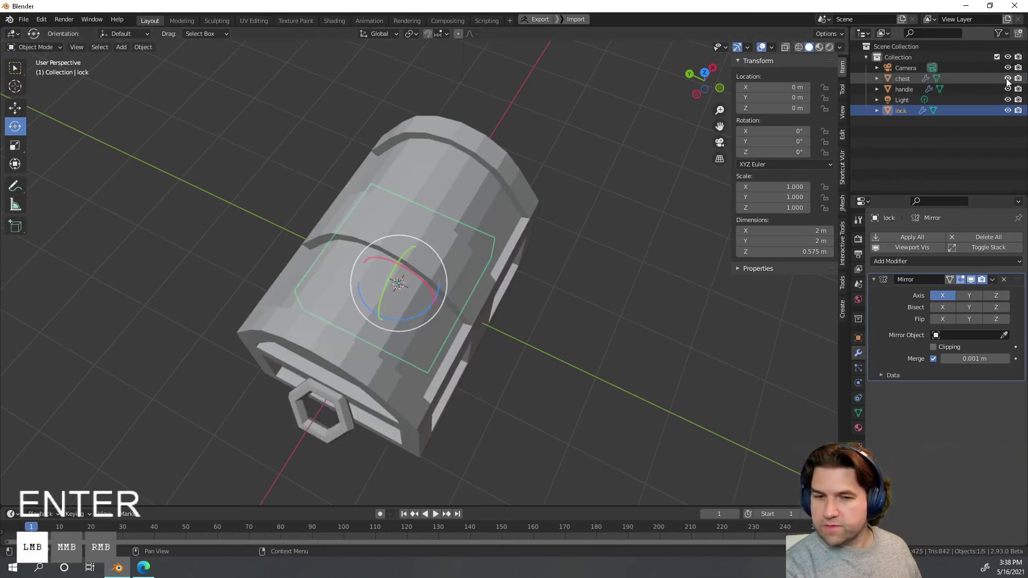
# Step: Move the lock along Y to about -2.6 m, in front of the chest, and rotate it 90° about X
pyautogui.moveTo(600, 268); pyautogui.dragTo(459, 268, button='middle')
pyautogui.press('g')
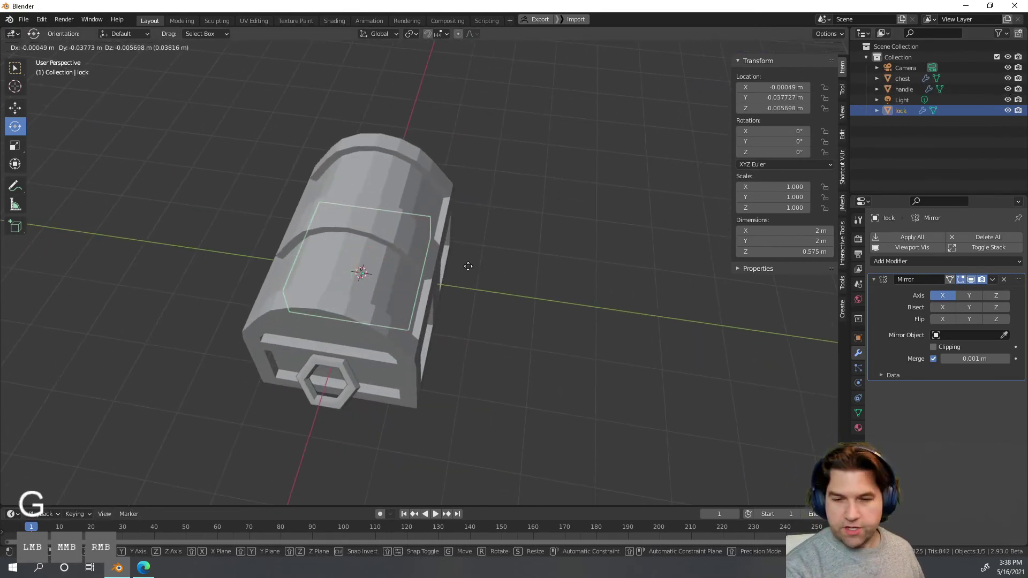
pyautogui.press('y')
pyautogui.click(628, 309)
pyautogui.keyDown('shift'); pyautogui.moveTo(629, 309); pyautogui.dragTo(537, 298, button='middle'); pyautogui.keyUp('shift')
pyautogui.write('rx90')
pyautogui.click(645, 246)
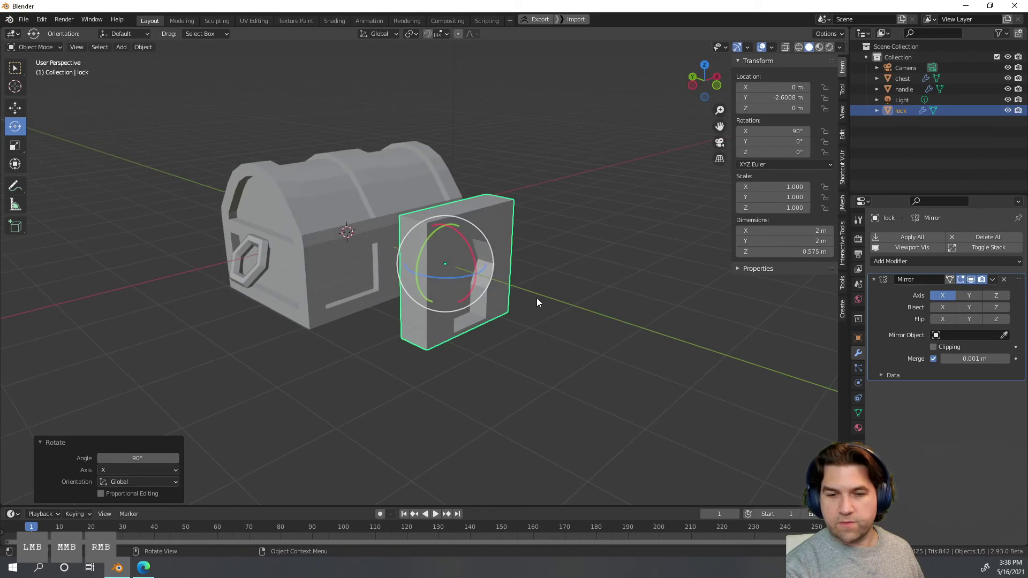
# Step: Scale the lock down uniformly to a scale of about 0.49, comparing it with the chest from the front
pyautogui.press('s')
pyautogui.click(522, 287)
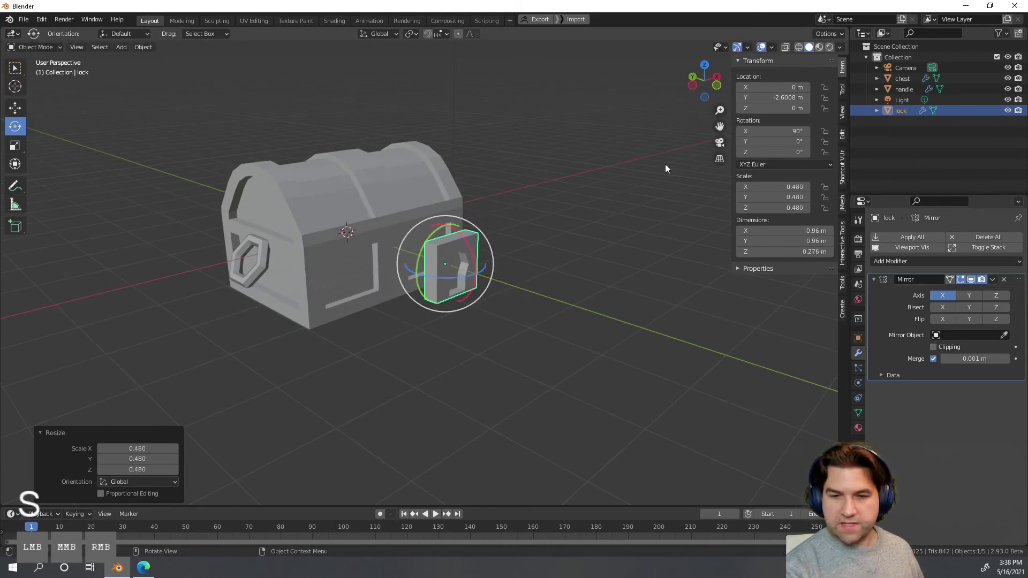
pyautogui.click(717, 87)
pyautogui.press('s')
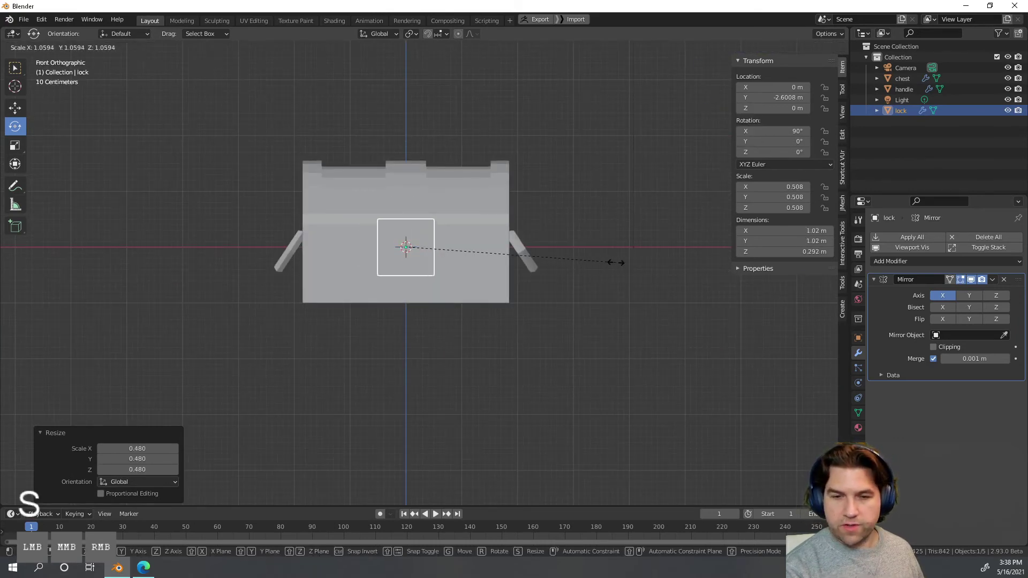
pyautogui.click(608, 267)
pyautogui.hotkey('shift', 'c')
pyautogui.scroll(-3, 628, 288)
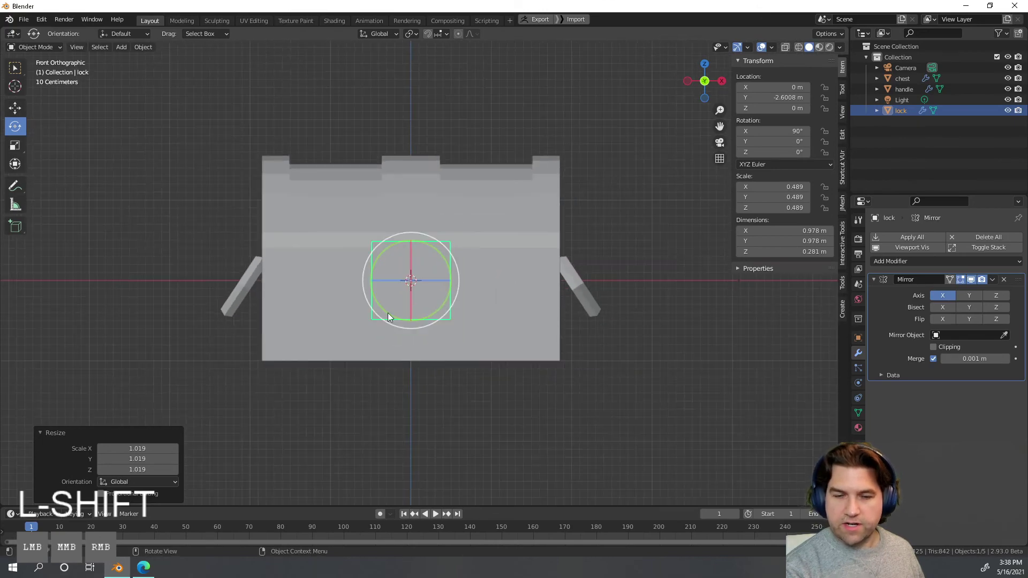
pyautogui.moveTo(593, 188); pyautogui.dragTo(529, 224, button='middle')
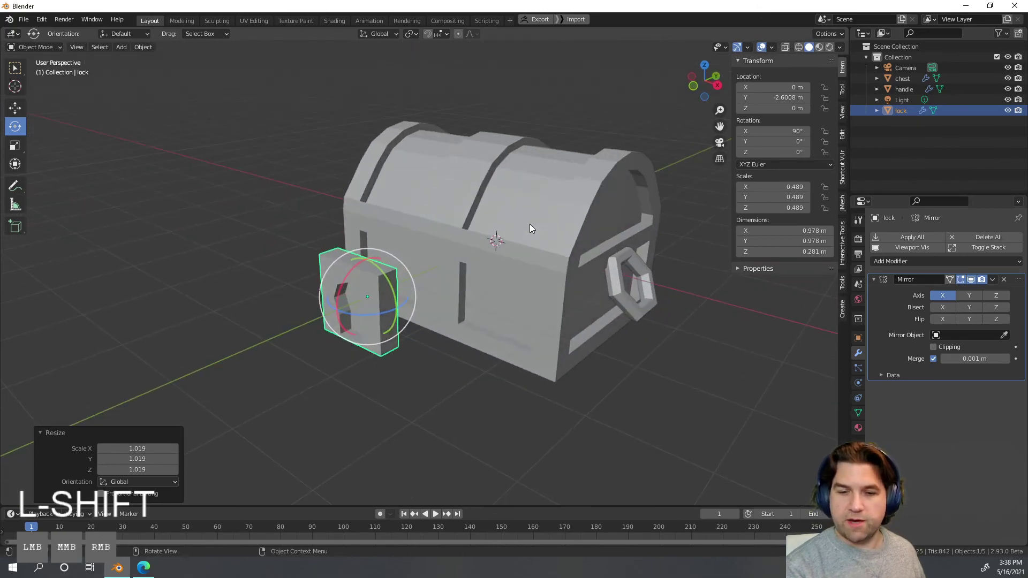
# Step: Enable Cavity in the viewport shading with its type set to Both
pyautogui.click(840, 46)
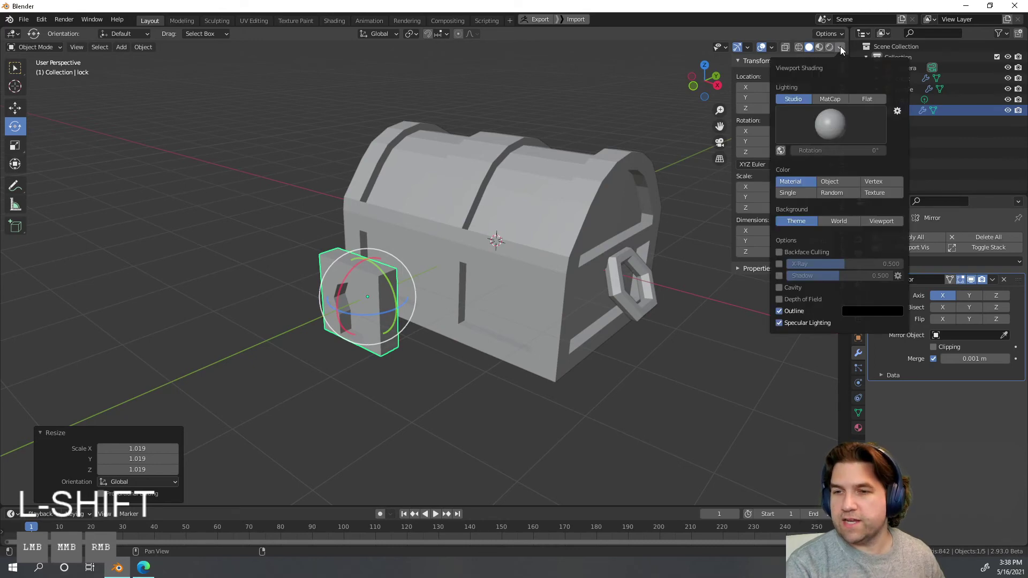
pyautogui.click(779, 286)
pyautogui.click(868, 289)
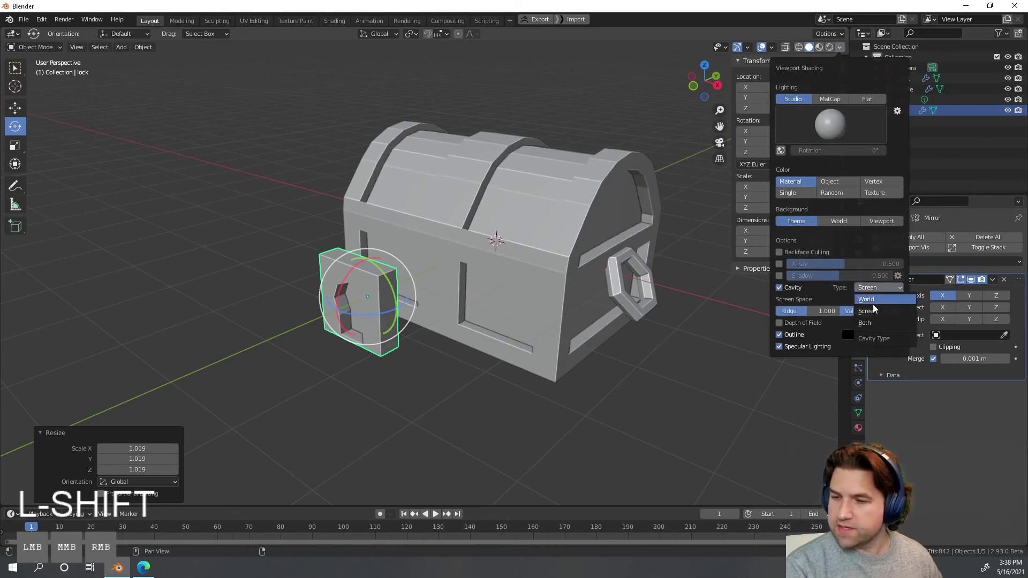
pyautogui.click(877, 323)
pyautogui.click(653, 384)
pyautogui.moveTo(654, 384); pyautogui.dragTo(321, 296, button='middle')
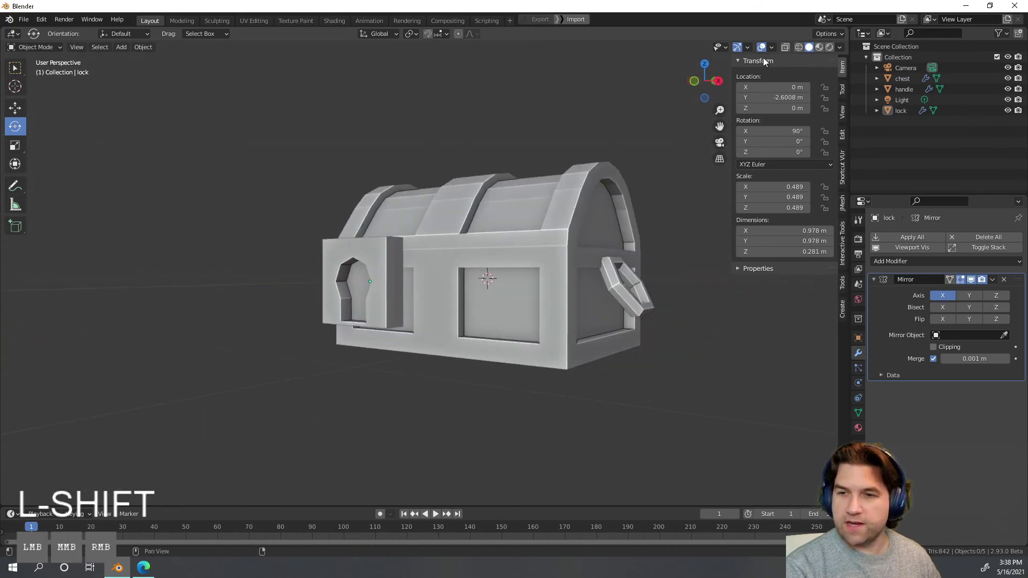
# Step: Scale the lock to about 0.285 and raise it along Z to about 0.28 m, over the chest's horizontal band
pyautogui.click(694, 80)
pyautogui.click(436, 287)
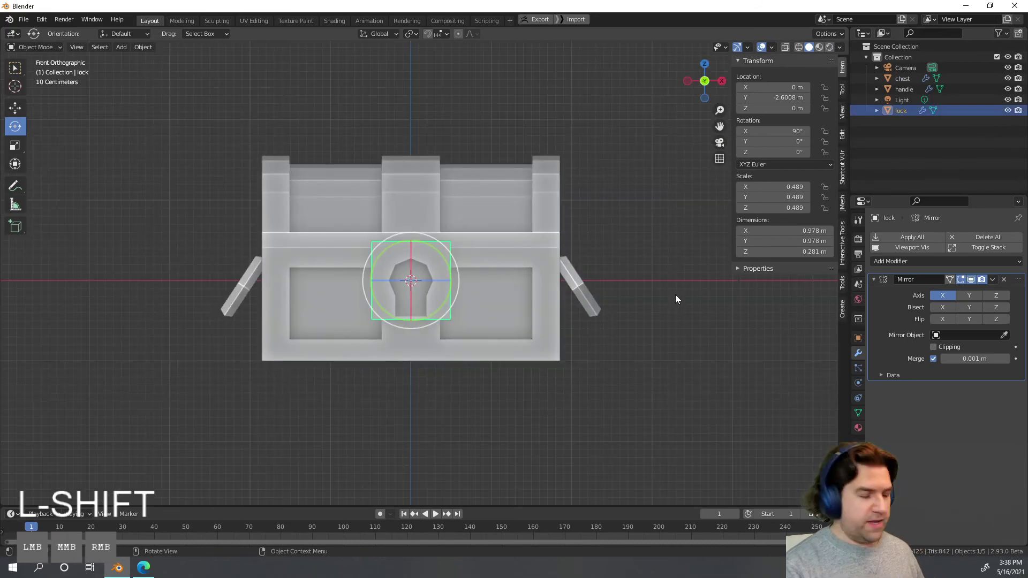
pyautogui.press('s')
pyautogui.click(563, 285)
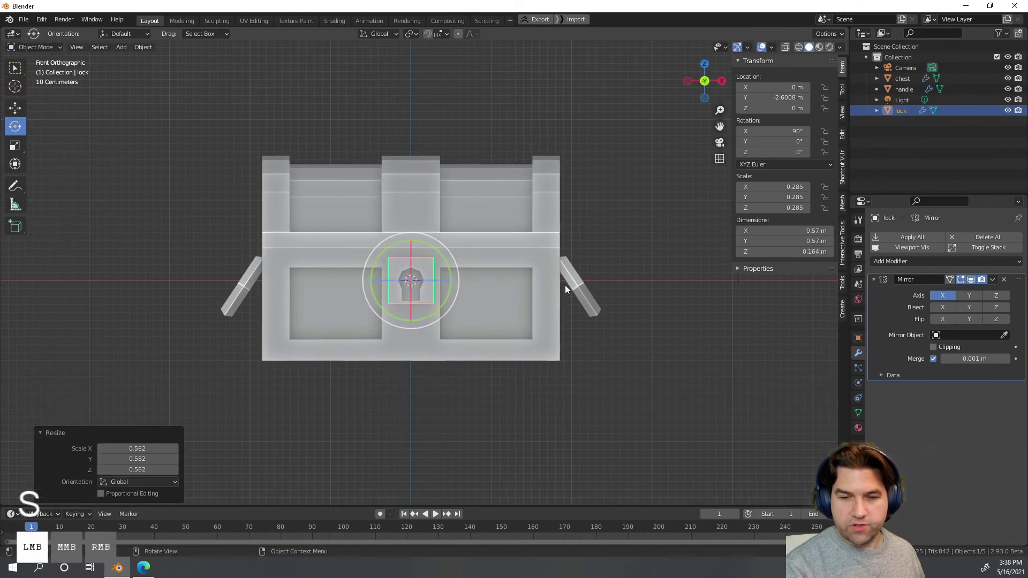
pyautogui.press('g')
pyautogui.press('z')
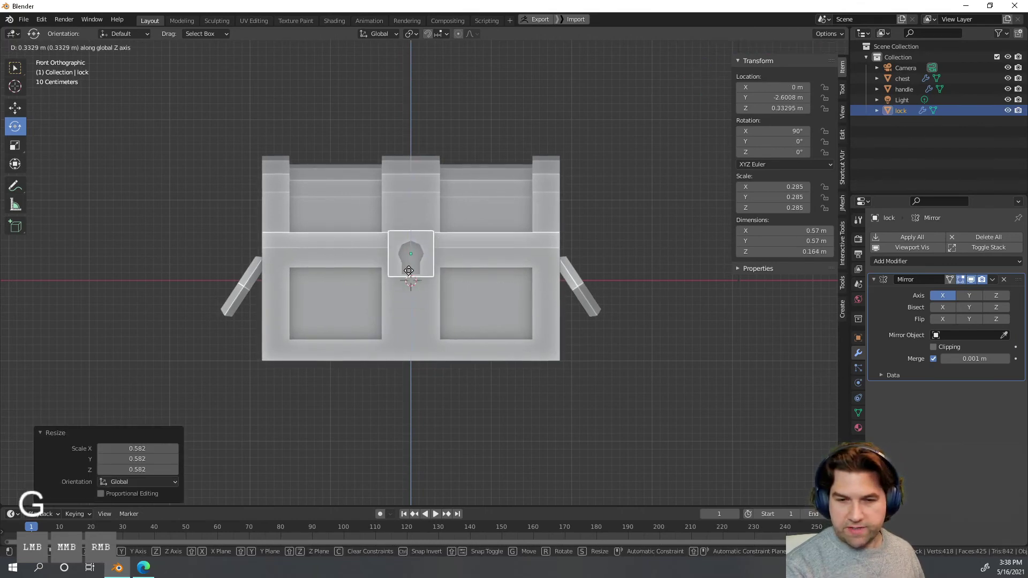
pyautogui.click(409, 274)
# Step: Move the lock along Y to about -1.27 m so it sits against the front of the chest
pyautogui.moveTo(409, 274); pyautogui.dragTo(466, 300, button='middle')
pyautogui.press('g')
pyautogui.press('y')
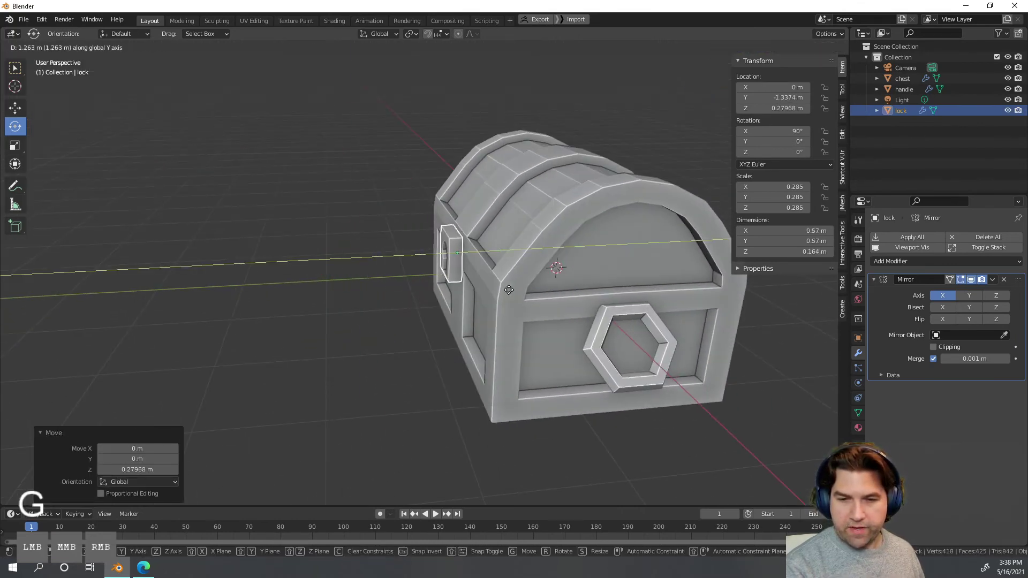
pyautogui.click(511, 291)
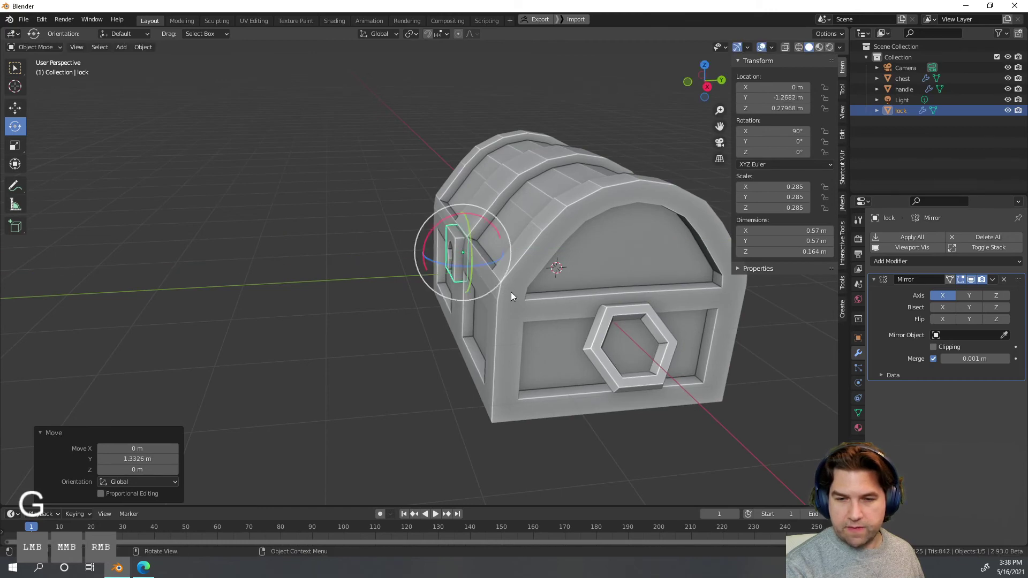
pyautogui.click(436, 374)
pyautogui.moveTo(437, 375); pyautogui.dragTo(629, 316, button='middle')
pyautogui.scroll(-3, 570, 365)
pyautogui.press('Tab')
pyautogui.click(545, 348)
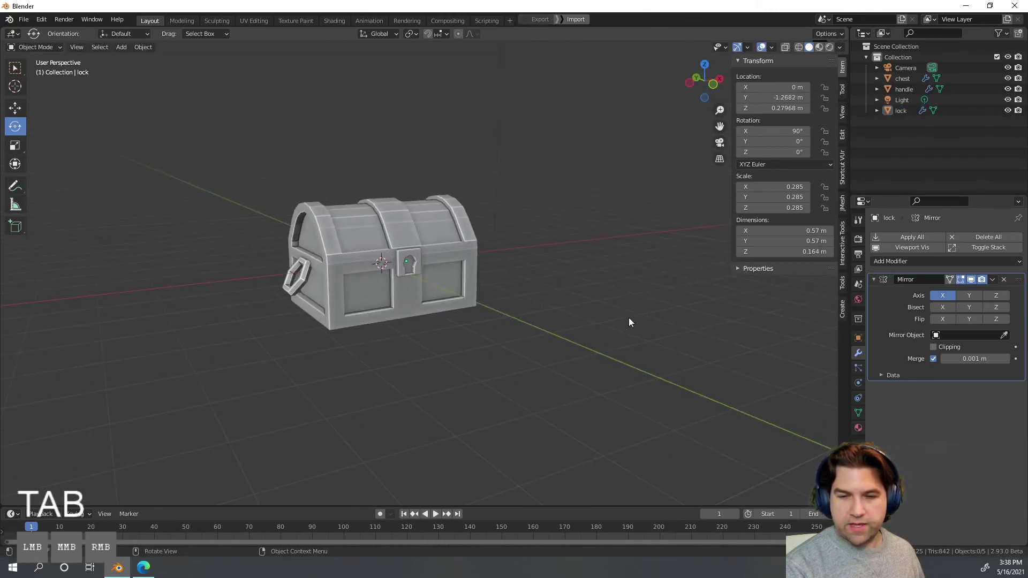
pyautogui.scroll(2, 625, 320)
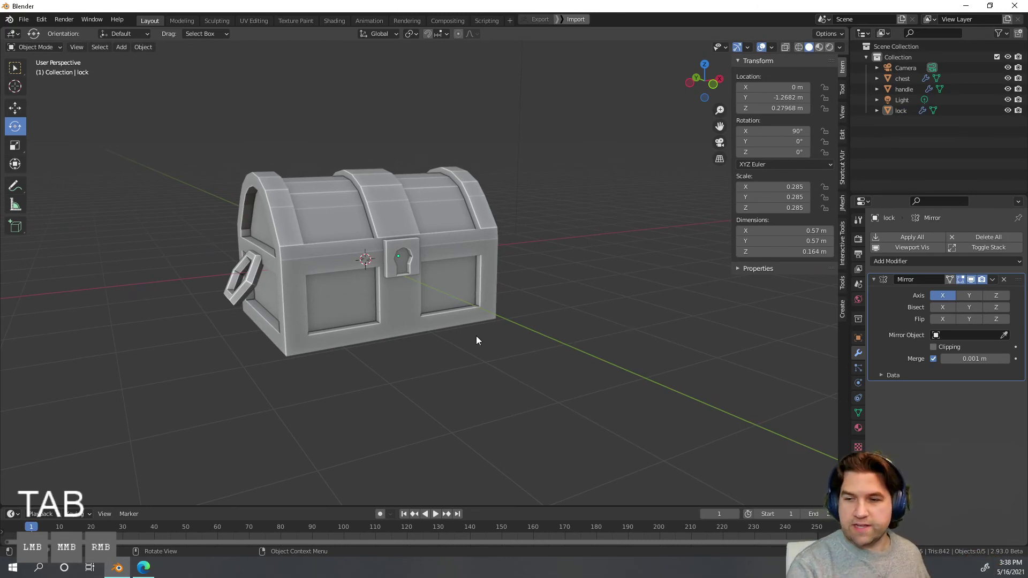
# Step: Narrow the chest's centre strap by moving its side faces on the lid and front about 0.07 m along X toward the middle
pyautogui.click(478, 308)
pyautogui.press('Tab')
pyautogui.scroll(2, 403, 282)
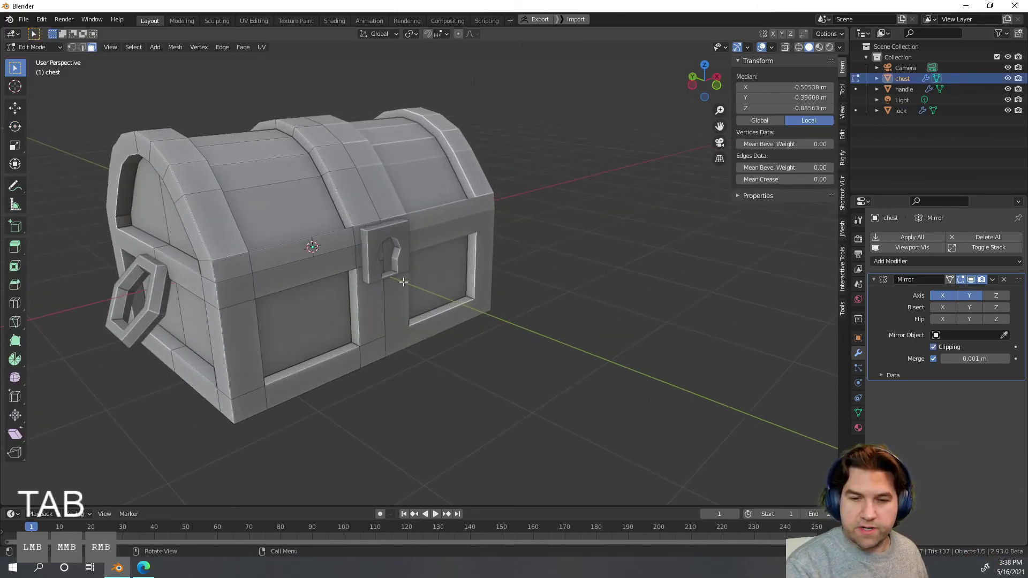
pyautogui.click(352, 300)
pyautogui.click(353, 301)
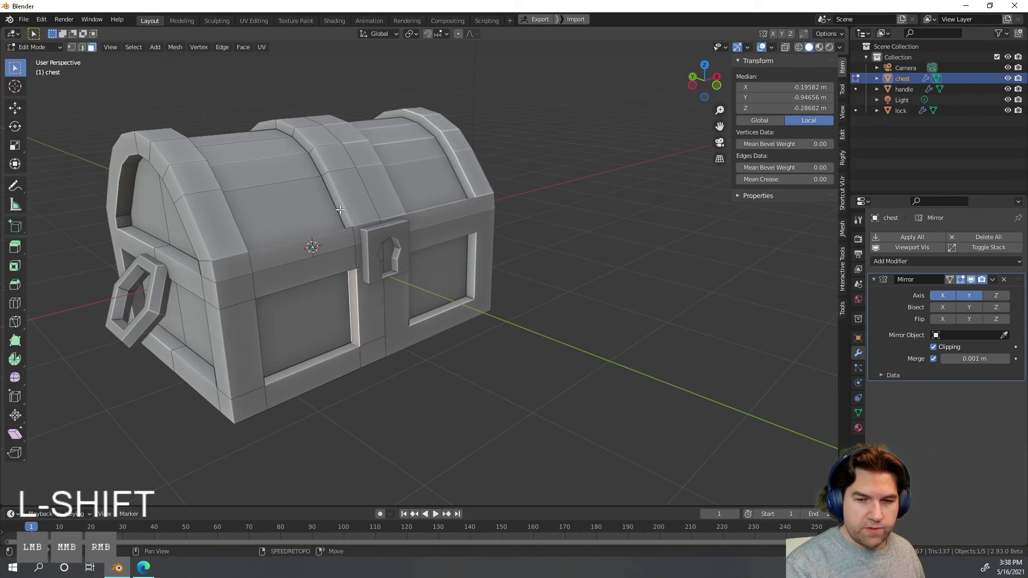
pyautogui.keyDown('shift'); pyautogui.moveTo(353, 302); pyautogui.dragTo(361, 274, button='middle'); pyautogui.keyUp('shift')
pyautogui.keyDown('shift'); pyautogui.click(334, 239); pyautogui.keyUp('shift')
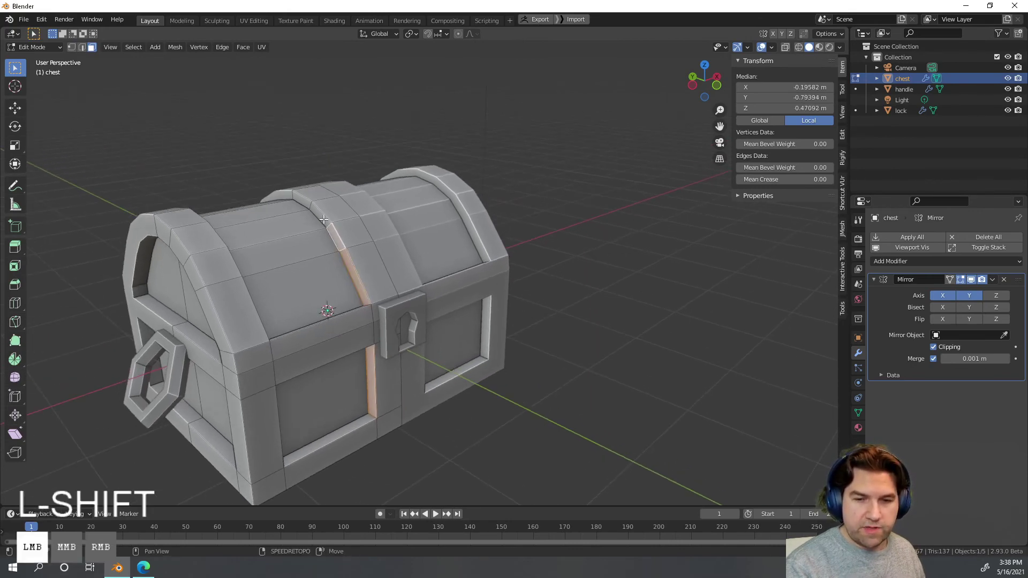
pyautogui.keyDown('shift'); pyautogui.click(306, 202); pyautogui.keyUp('shift')
pyautogui.keyDown('shift'); pyautogui.click(307, 202); pyautogui.keyUp('shift')
pyautogui.moveTo(306, 202); pyautogui.dragTo(380, 266, button='middle')
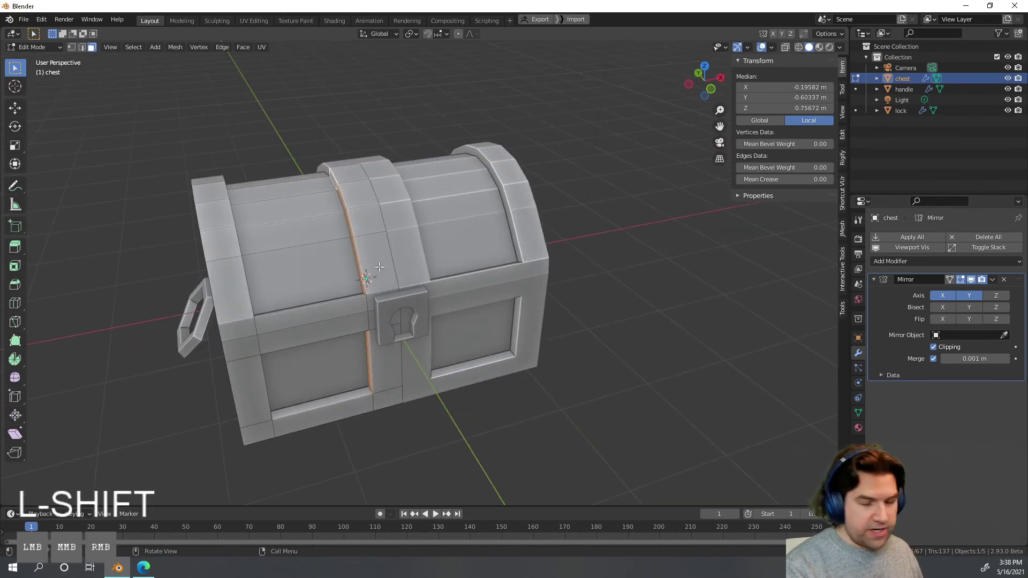
pyautogui.press('g')
pyautogui.press('x')
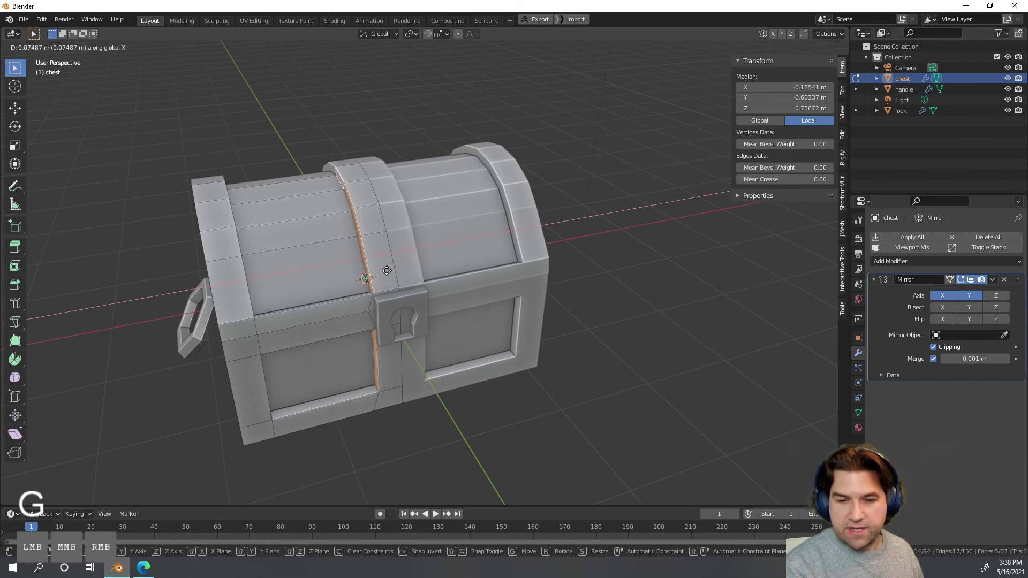
pyautogui.click(387, 271)
pyautogui.press('Tab')
pyautogui.scroll(-3, 529, 372)
pyautogui.moveTo(503, 391); pyautogui.dragTo(531, 388, button='middle')
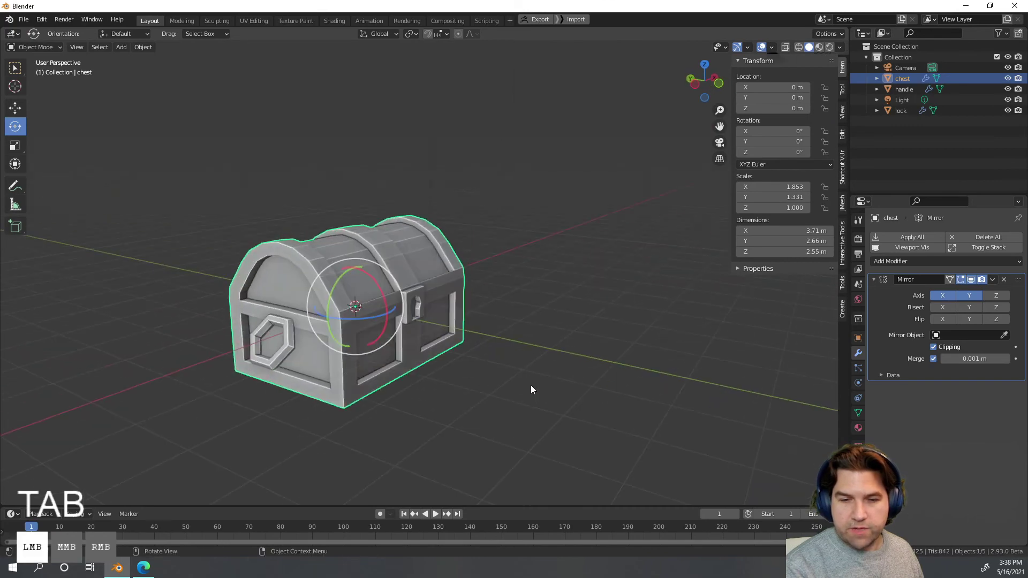
pyautogui.click(531, 385)
# Step: Examine the chest's end, its handle and the lower corner of the arched recess in the mesh
pyautogui.keyDown('alt'); pyautogui.moveTo(531, 384); pyautogui.dragTo(637, 343); pyautogui.keyUp('alt')
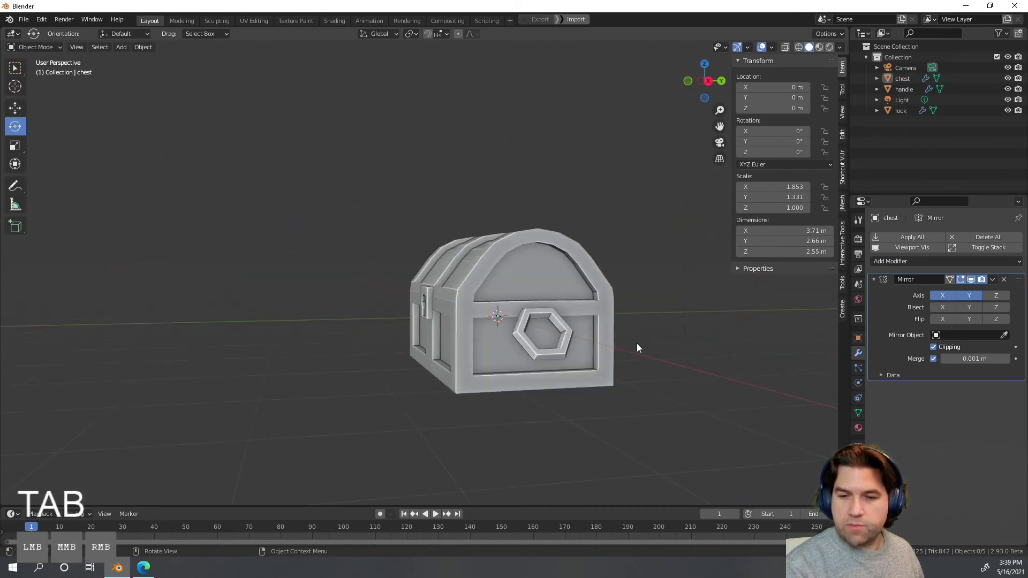
pyautogui.moveTo(504, 317)
pyautogui.mouseDown(button='middle')
pyautogui.moveTo(570, 346)
pyautogui.moveTo(484, 313)
pyautogui.mouseUp(button='middle')
pyautogui.scroll(3, 480, 310)
pyautogui.click(497, 248)
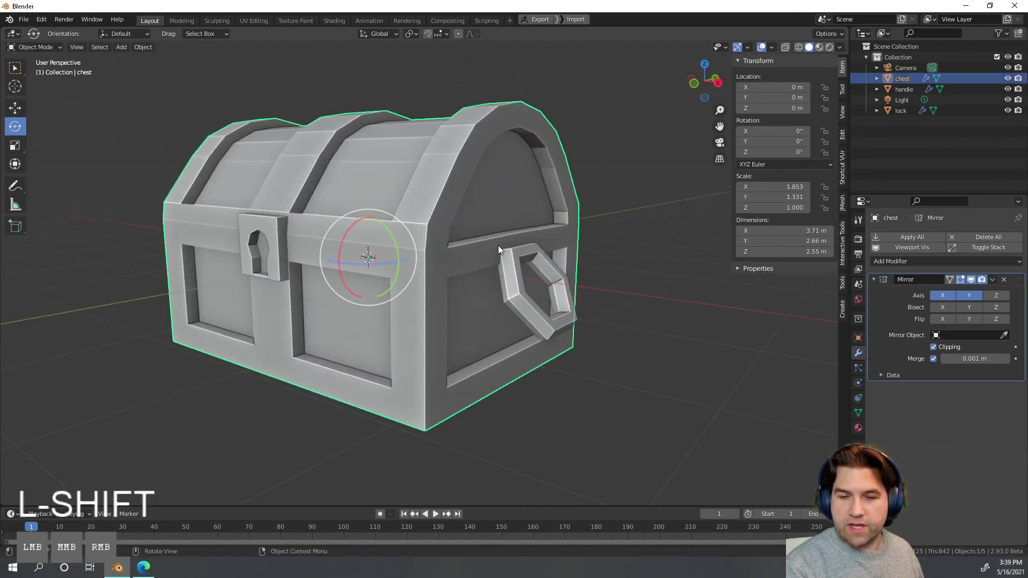
pyautogui.scroll(1, 425, 304)
pyautogui.keyDown('shift'); pyautogui.moveTo(497, 245); pyautogui.dragTo(433, 338, button='middle'); pyautogui.keyUp('shift')
pyautogui.scroll(2, 426, 304)
pyautogui.press('Tab')
pyautogui.keyDown('shift'); pyautogui.moveTo(434, 337); pyautogui.dragTo(436, 214, button='middle'); pyautogui.keyUp('shift')
pyautogui.scroll(-3, 436, 215)
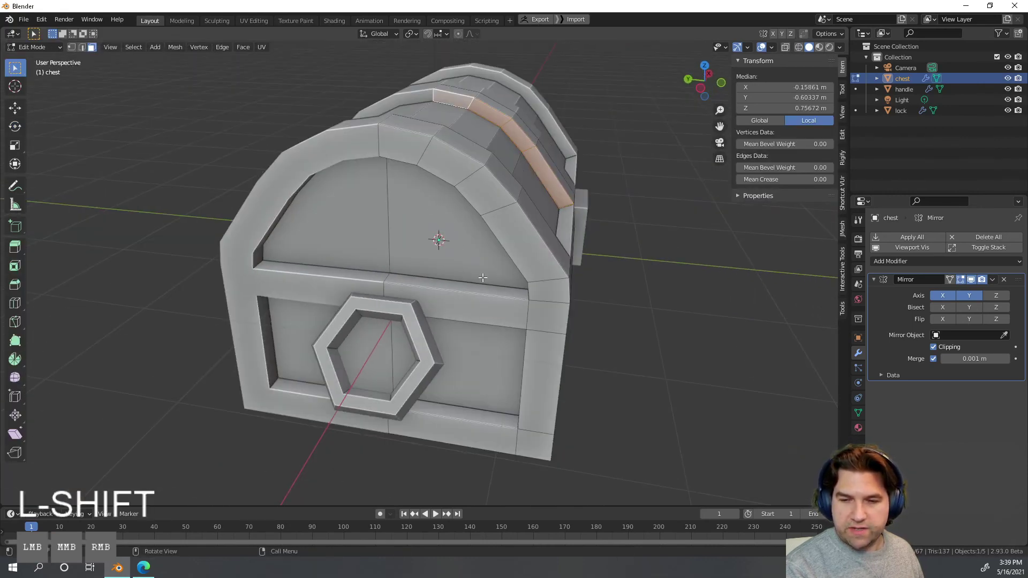
pyautogui.moveTo(483, 278); pyautogui.dragTo(524, 267, button='middle')
pyautogui.scroll(5, 589, 257)
pyautogui.click(690, 238)
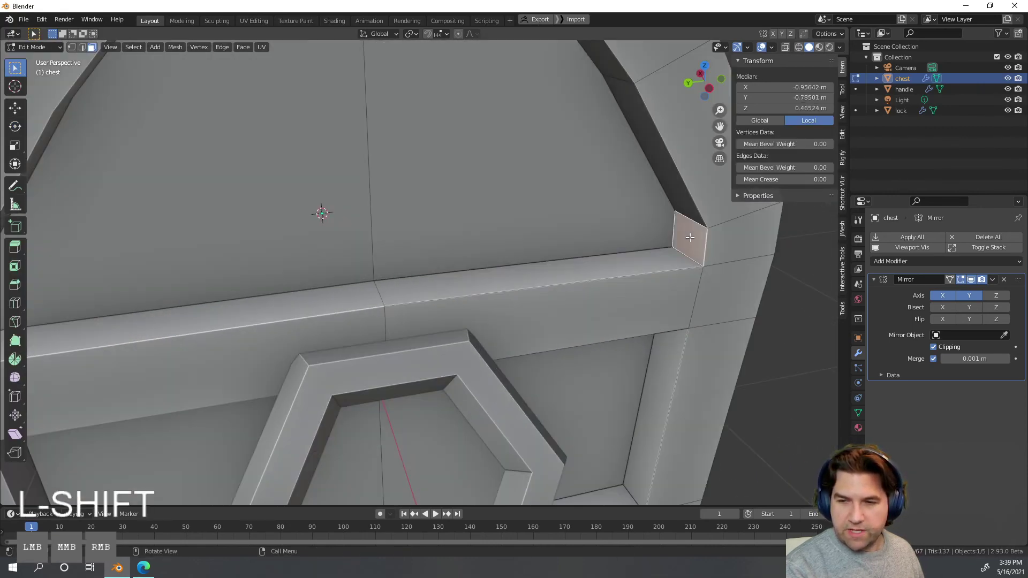
pyautogui.moveTo(724, 278); pyautogui.dragTo(651, 275, button='middle')
pyautogui.moveTo(284, 171); pyautogui.dragTo(327, 208, button='middle')
pyautogui.moveTo(330, 210); pyautogui.dragTo(430, 154, button='middle')
pyautogui.press('2')
pyautogui.click(416, 214)
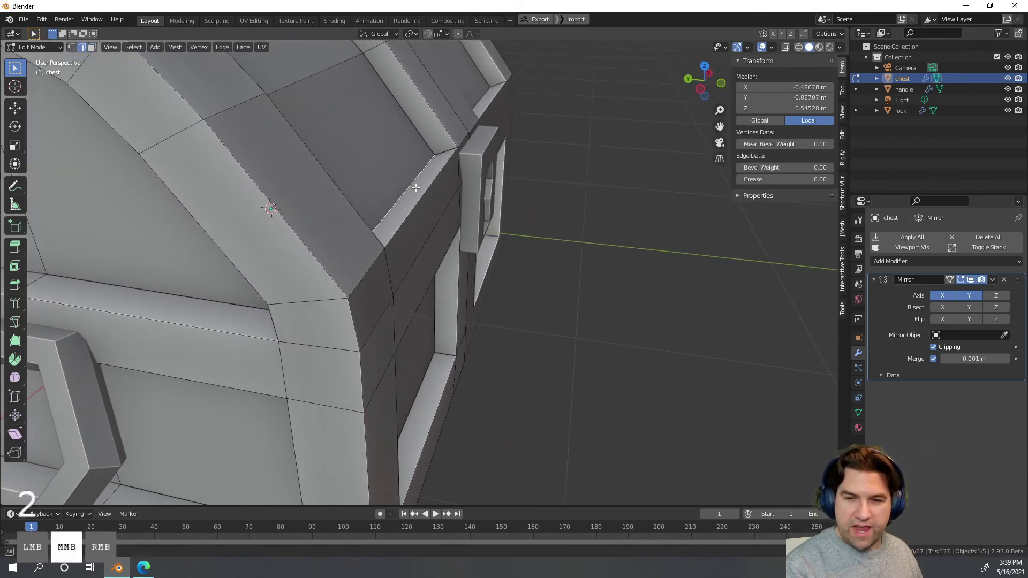
pyautogui.press('g')
pyautogui.rightClick(538, 239)
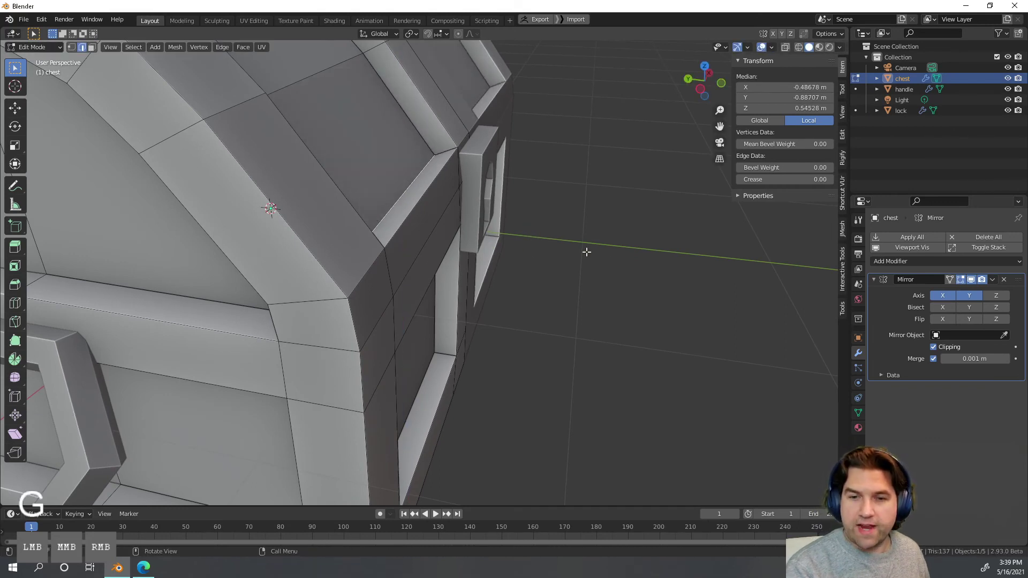
# Step: Edge-slide the lower edge of the recessed front lid panel by a factor of about -0.103
pyautogui.press('g')
pyautogui.press('g')
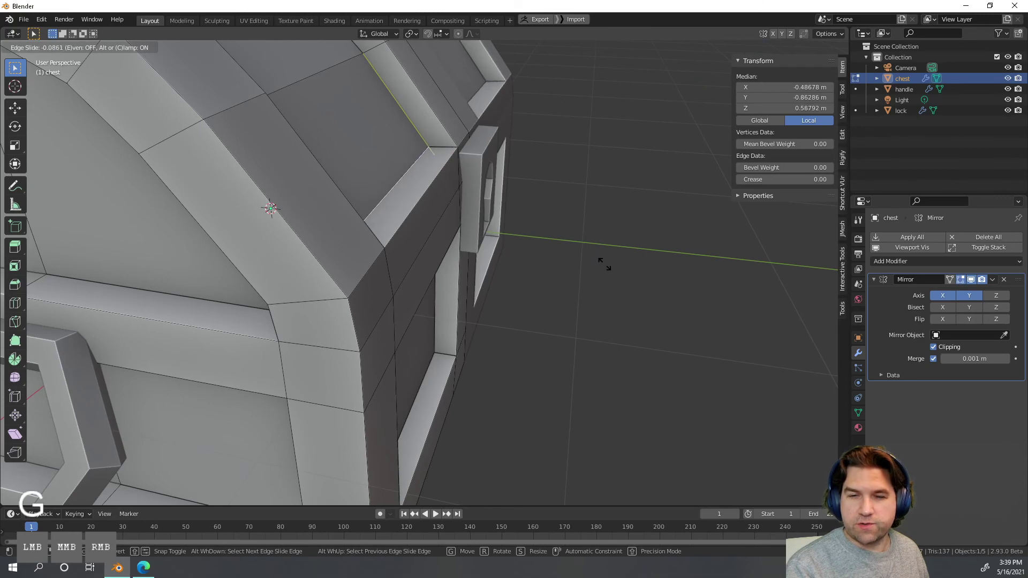
pyautogui.click(601, 266)
pyautogui.moveTo(511, 316); pyautogui.dragTo(558, 305, button='middle')
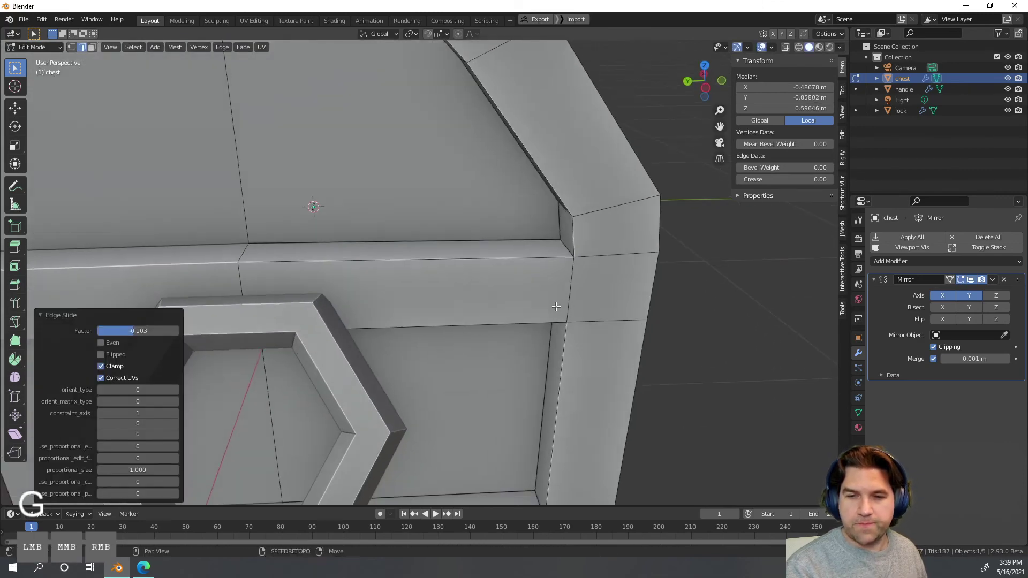
pyautogui.scroll(-4, 554, 289)
pyautogui.keyDown('shift'); pyautogui.moveTo(532, 263); pyautogui.dragTo(554, 247, button='middle'); pyautogui.keyUp('shift')
pyautogui.click(476, 242)
pyautogui.moveTo(476, 242); pyautogui.dragTo(392, 198, button='middle')
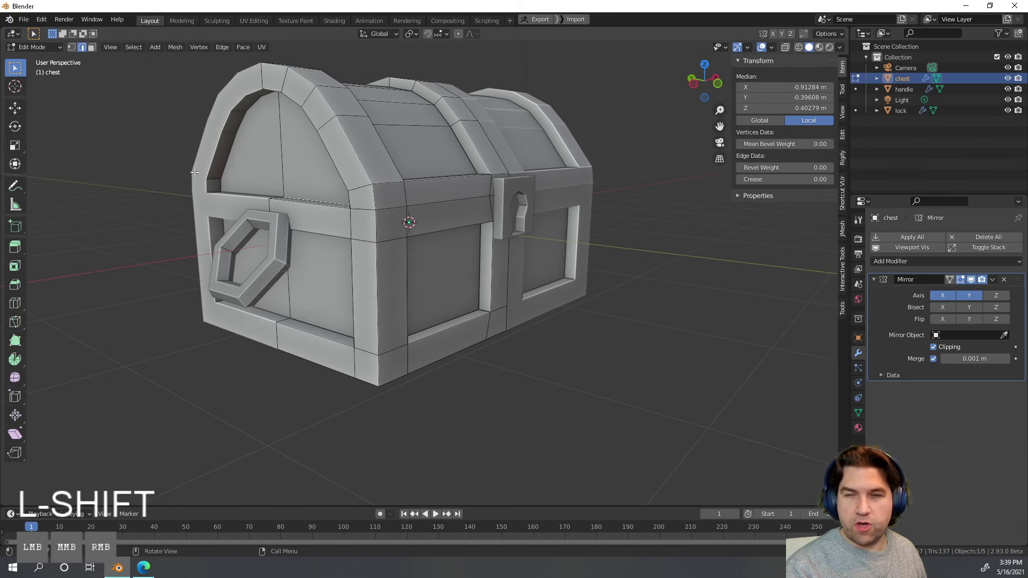
pyautogui.moveTo(194, 171); pyautogui.dragTo(336, 228, button='middle')
pyautogui.keyDown('shift'); pyautogui.moveTo(499, 210); pyautogui.dragTo(455, 220, button='middle'); pyautogui.keyUp('shift')
pyautogui.scroll(1, 455, 220)
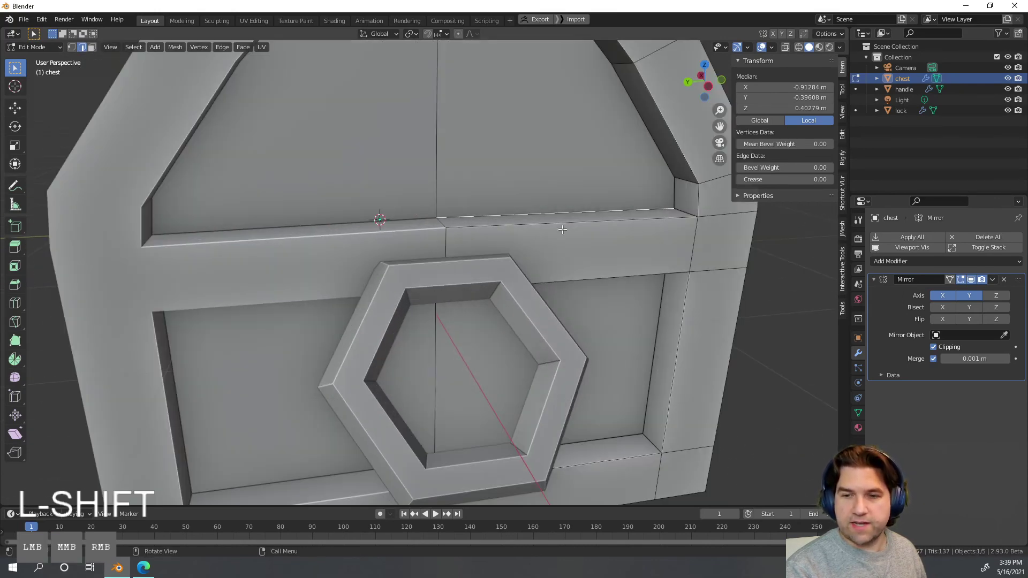
# Step: Try to extrude the small face at the arched recess's lower corner toward the chest's middle, then undo it
pyautogui.click(698, 201)
pyautogui.keyDown('shift'); pyautogui.moveTo(698, 202); pyautogui.dragTo(555, 229, button='middle'); pyautogui.keyUp('shift')
pyautogui.press('3')
pyautogui.click(596, 217)
pyautogui.moveTo(187, 210); pyautogui.dragTo(197, 211, button='middle')
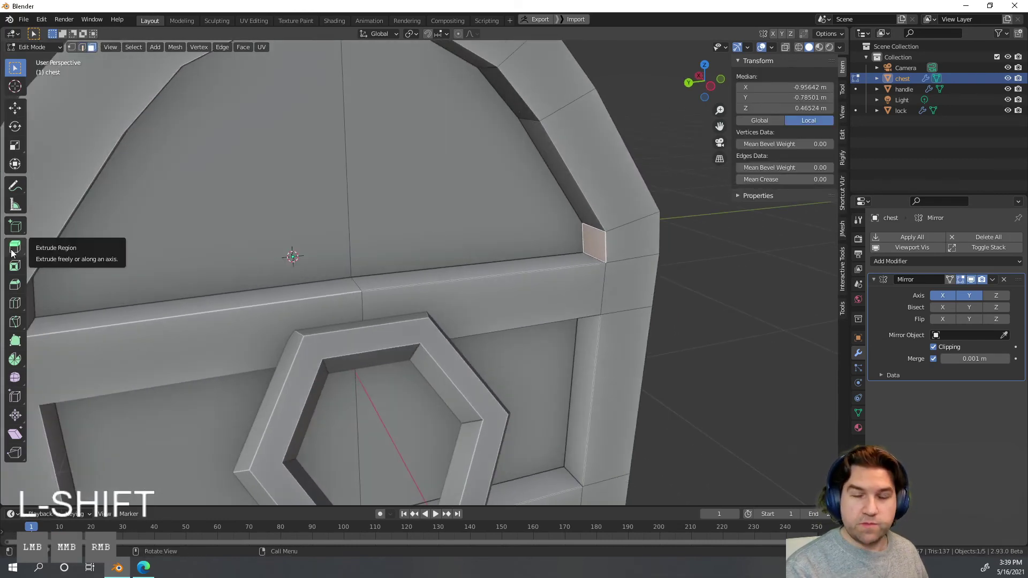
pyautogui.moveTo(12, 253); pyautogui.dragTo(49, 252)
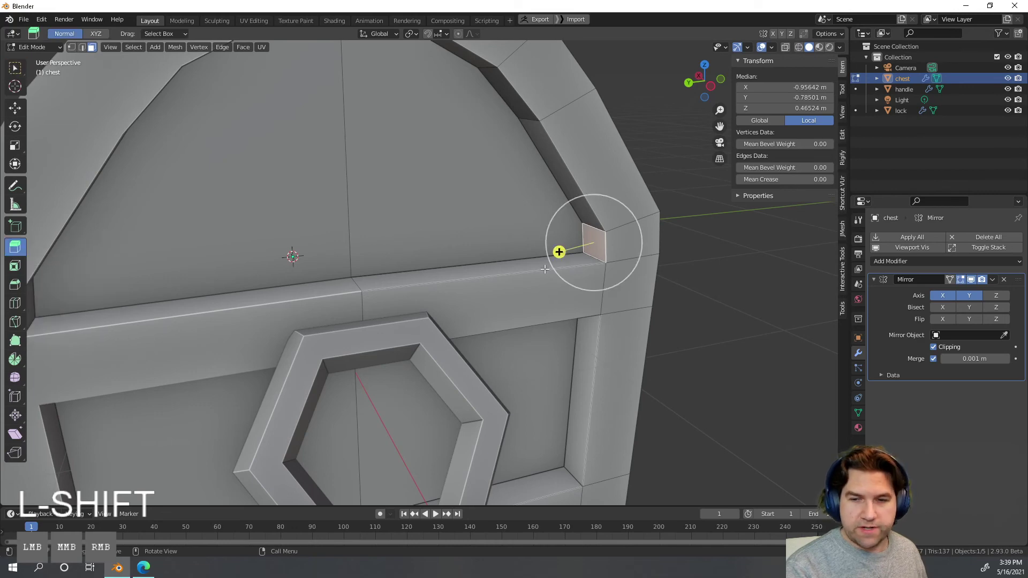
pyautogui.moveTo(559, 252); pyautogui.dragTo(428, 259)
pyautogui.hotkey('ctrl', 'z')
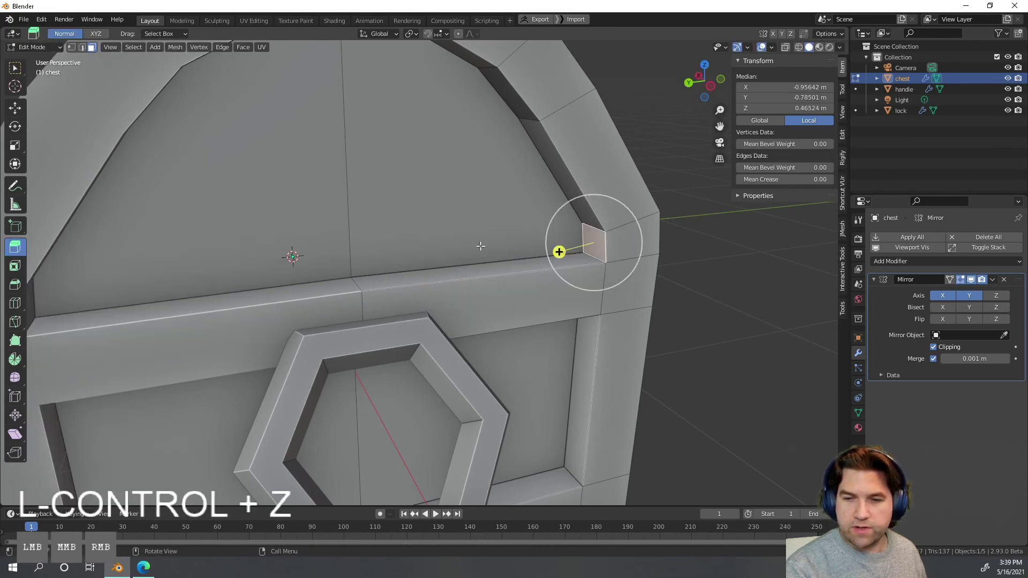
pyautogui.moveTo(577, 243); pyautogui.dragTo(573, 243, button='middle')
pyautogui.click(476, 264)
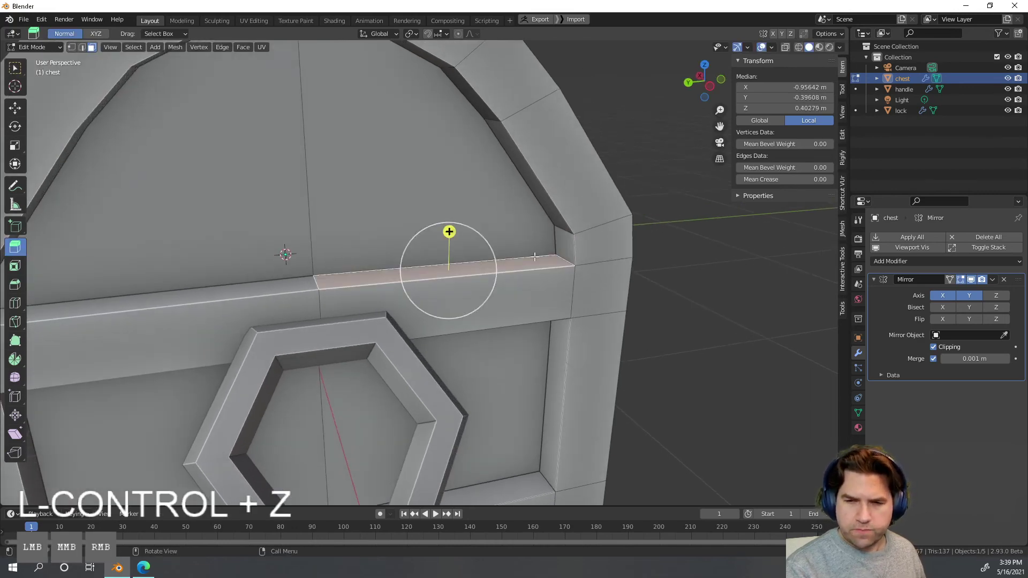
pyautogui.click(552, 242)
pyautogui.hotkey('ctrl', 'z')
# Step: Delete the arched panel face on the chest's end and the ledge face beneath it
pyautogui.click(514, 220)
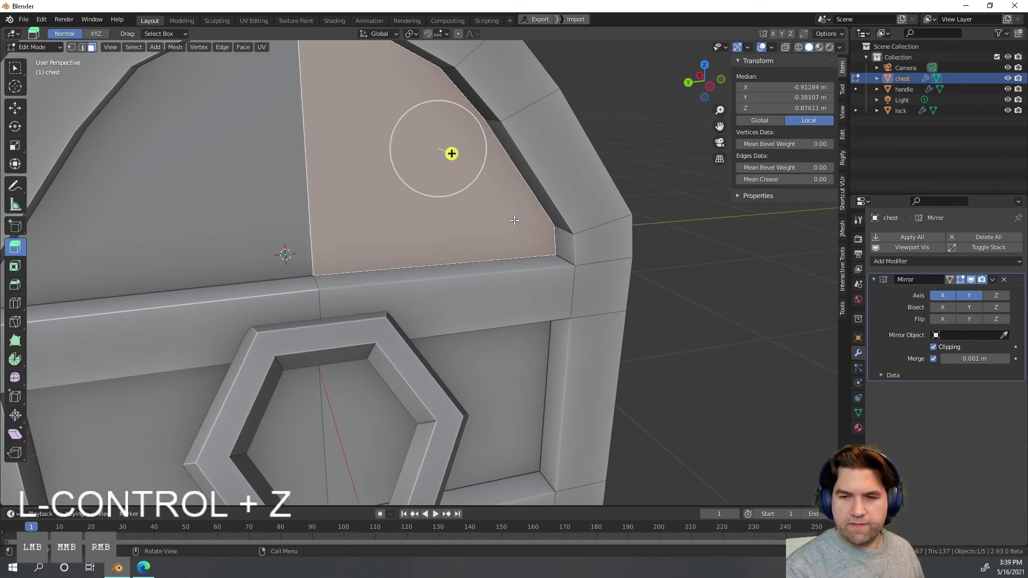
pyautogui.click(575, 243)
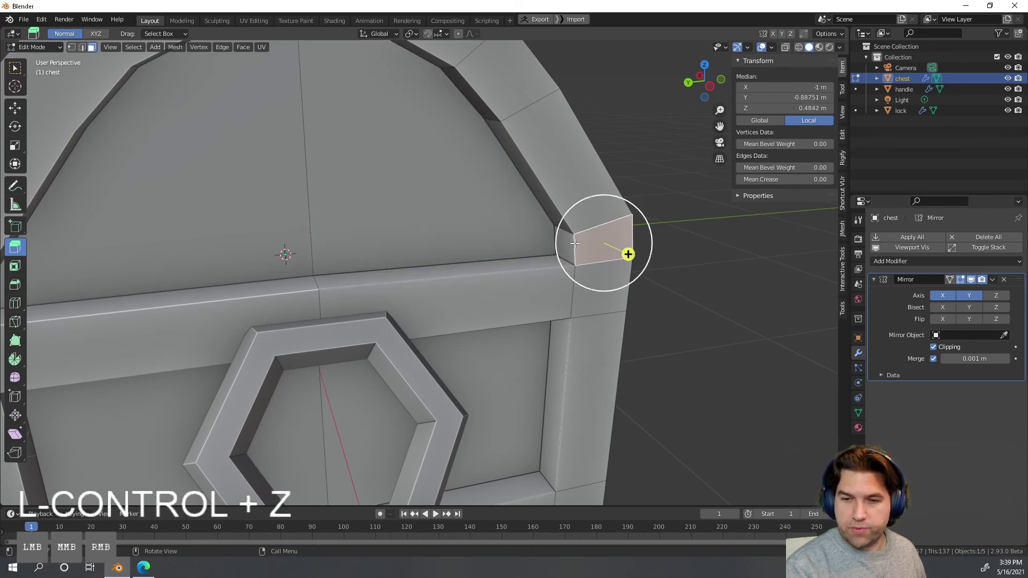
pyautogui.click(450, 222)
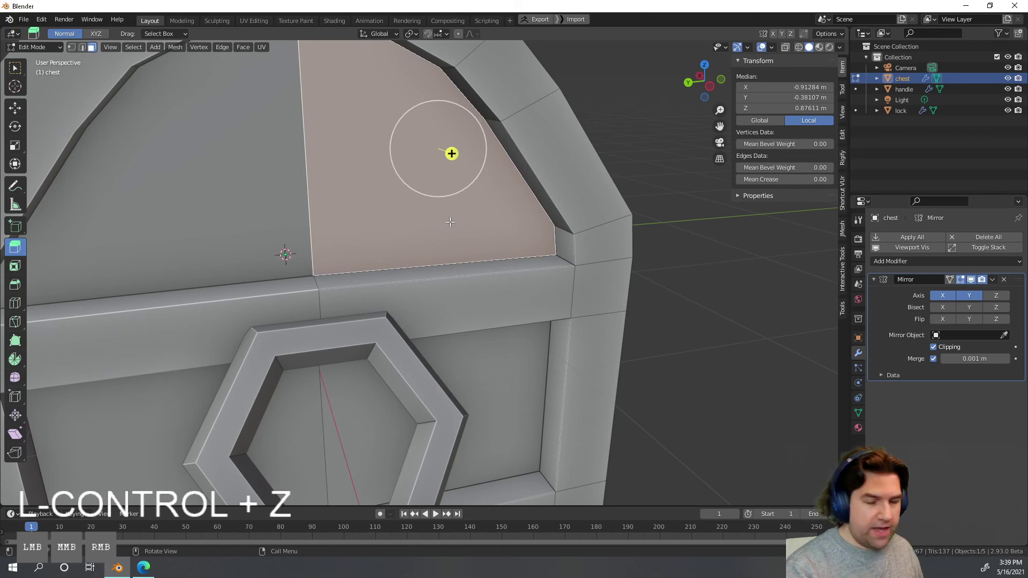
pyautogui.press('x')
pyautogui.click(432, 224)
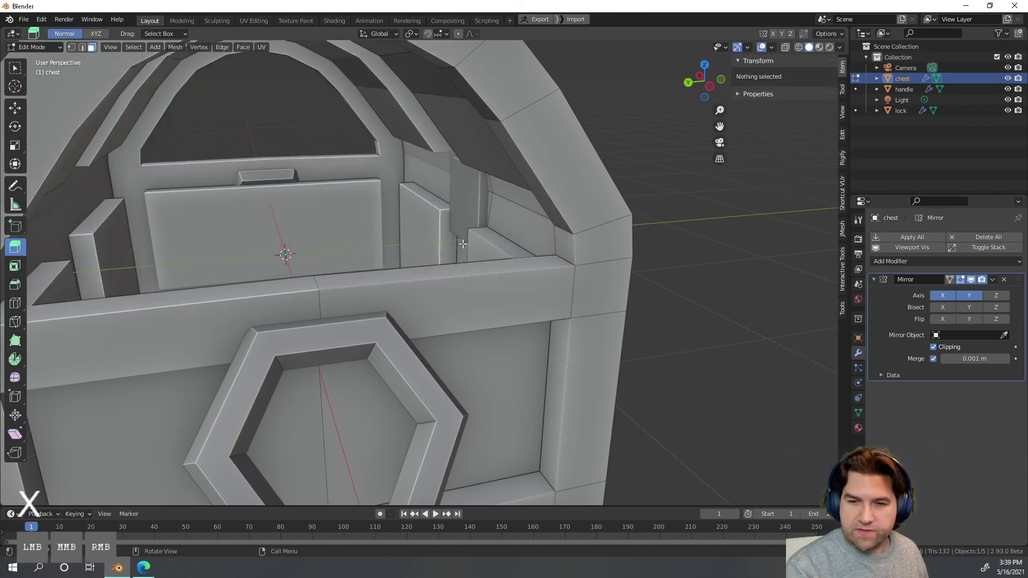
pyautogui.click(493, 269)
pyautogui.press('x')
pyautogui.click(479, 268)
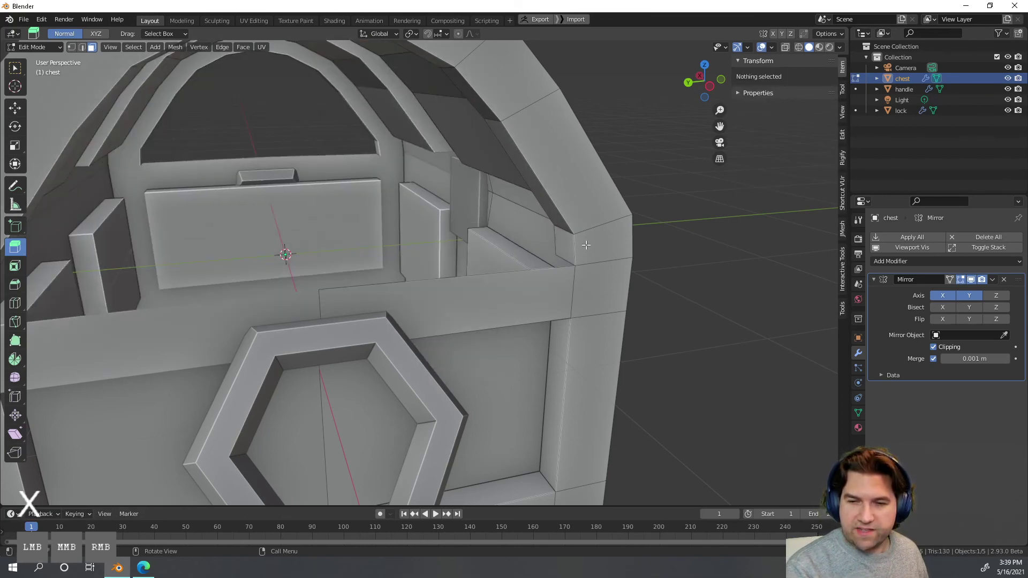
# Step: Extrude the small face at the arch's lower corner about 1.36 m along Y to the chest's centre line
pyautogui.click(568, 246)
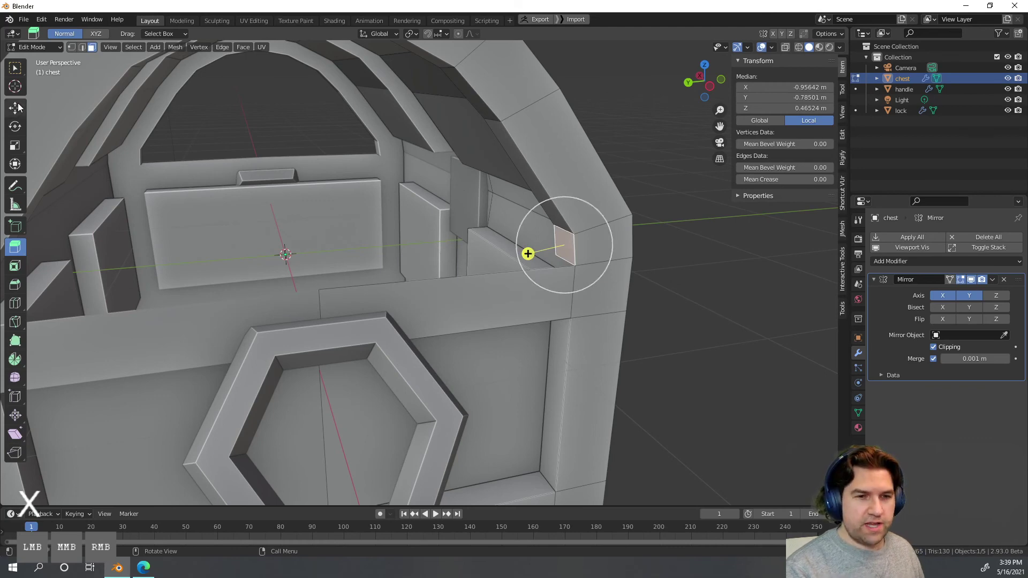
pyautogui.scroll(-4, 500, 232)
pyautogui.moveTo(536, 222)
pyautogui.mouseDown(button='middle')
pyautogui.moveTo(501, 232)
pyautogui.moveTo(542, 231)
pyautogui.mouseUp(button='middle')
pyautogui.scroll(4, 562, 236)
pyautogui.moveTo(605, 242); pyautogui.dragTo(551, 249, button='middle')
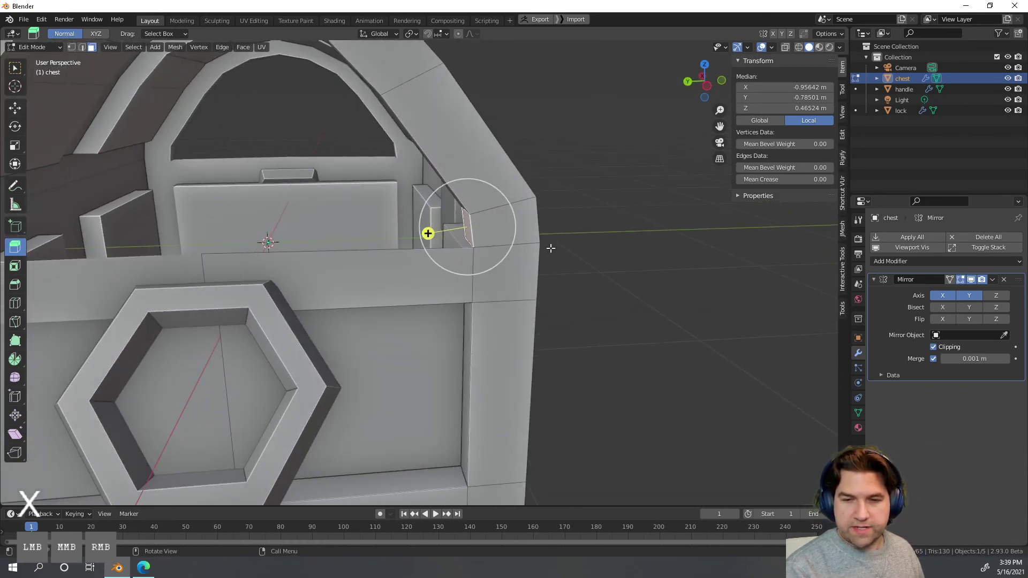
pyautogui.press('e')
pyautogui.rightClick(467, 230)
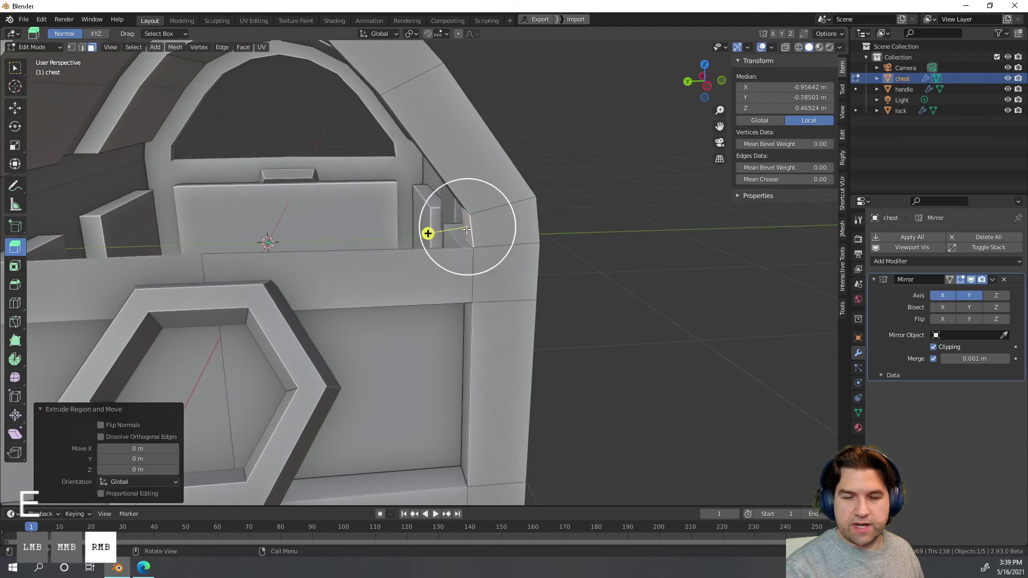
pyautogui.moveTo(575, 224); pyautogui.dragTo(574, 233, button='middle')
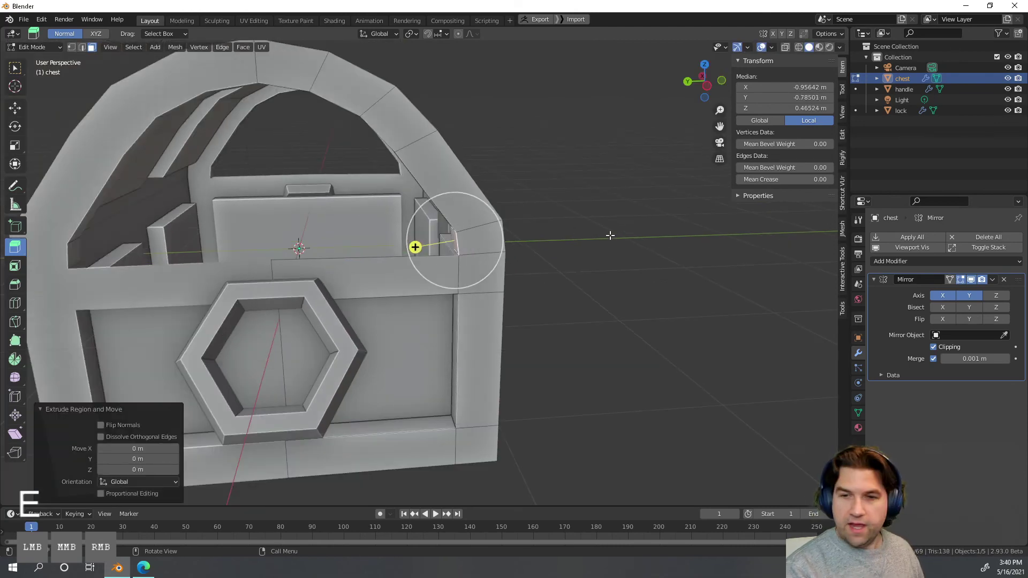
pyautogui.press('e')
pyautogui.press('y')
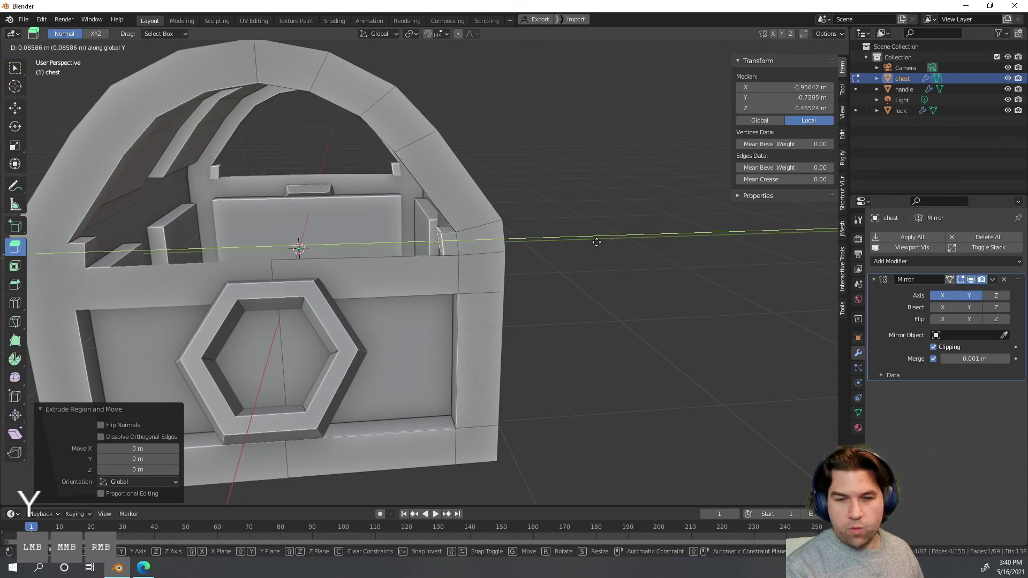
pyautogui.click(371, 238)
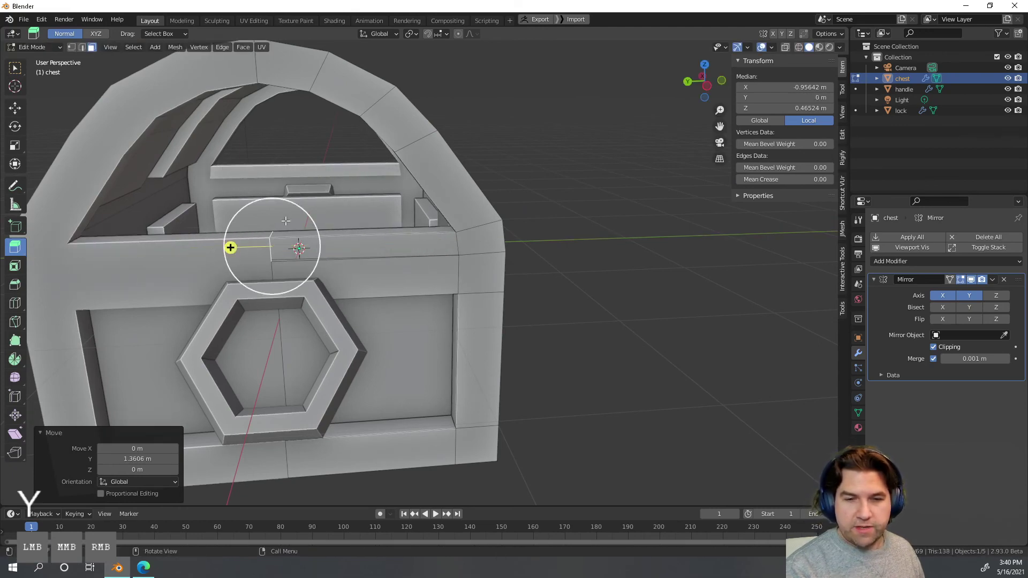
# Step: Reveal the mesh in X-ray view and delete the extrusion's end face at the centre line
pyautogui.moveTo(351, 232); pyautogui.dragTo(427, 249, button='middle')
pyautogui.scroll(3, 390, 242)
pyautogui.hotkey('alt', 'z')
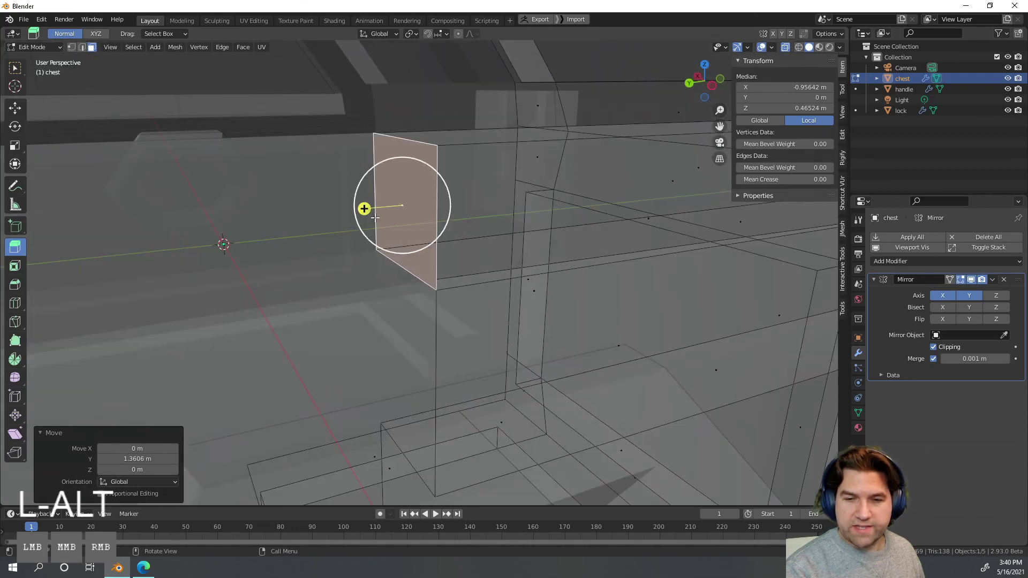
pyautogui.moveTo(395, 207); pyautogui.dragTo(407, 242, button='middle')
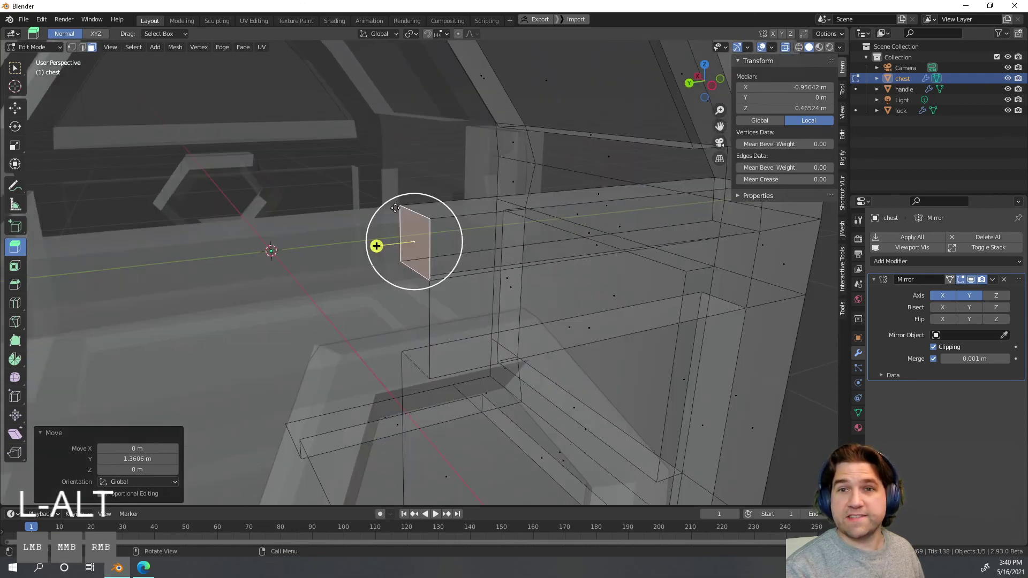
pyautogui.rightClick(441, 203)
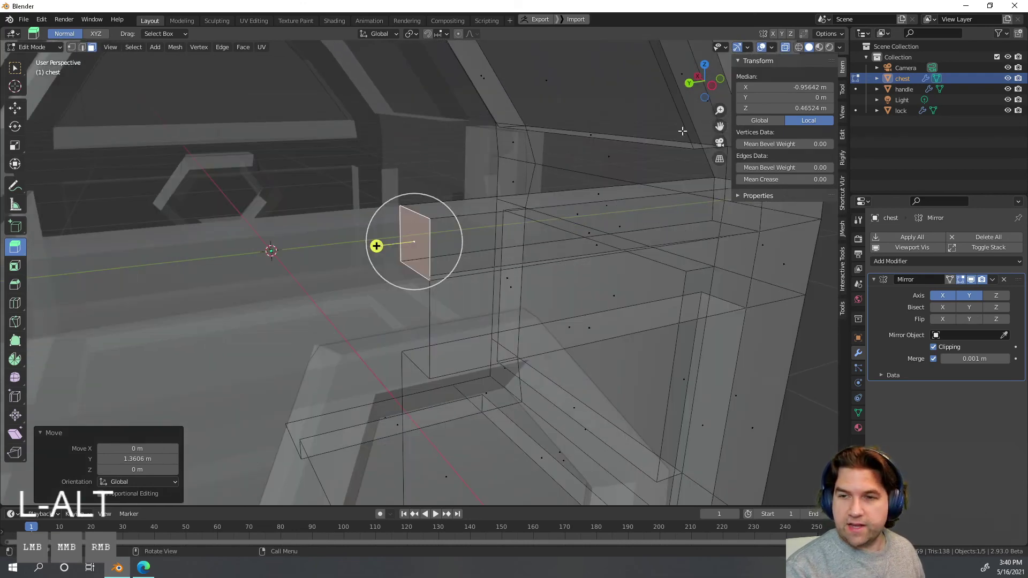
pyautogui.click(787, 47)
pyautogui.click(786, 47)
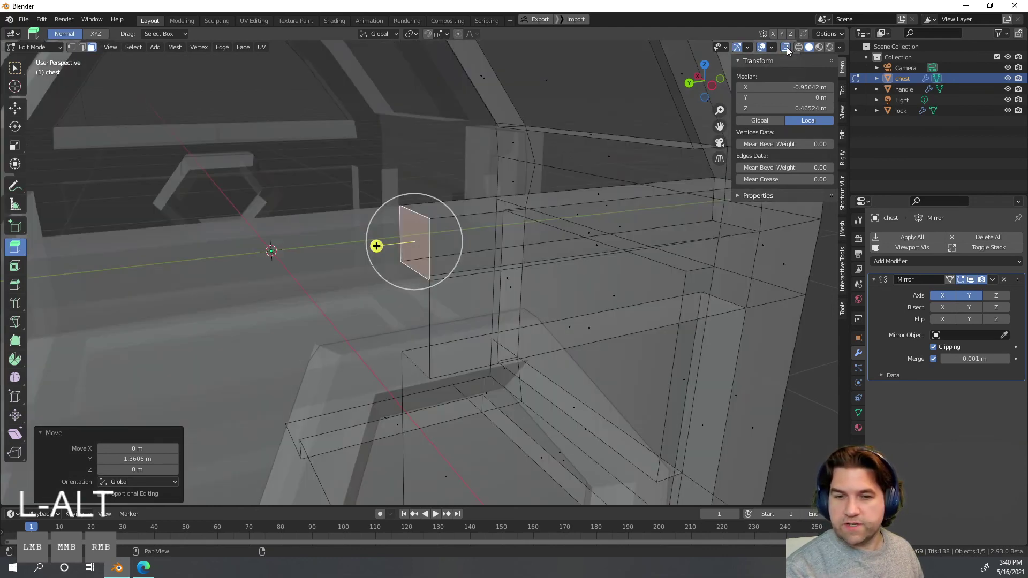
pyautogui.press('x')
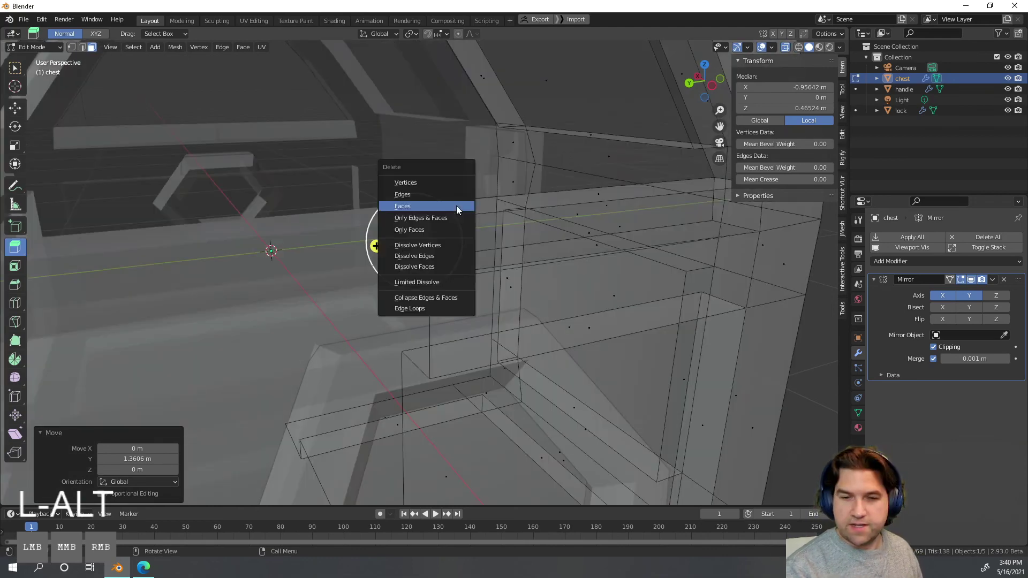
pyautogui.click(456, 206)
# Step: Examine the extruded ledge and the chest's interior in solid and X-ray views
pyautogui.press('Tab')
pyautogui.hotkey('alt', 'z')
pyautogui.moveTo(423, 248); pyautogui.dragTo(135, 83, button='middle')
pyautogui.moveTo(230, 155); pyautogui.dragTo(610, 277, button='middle')
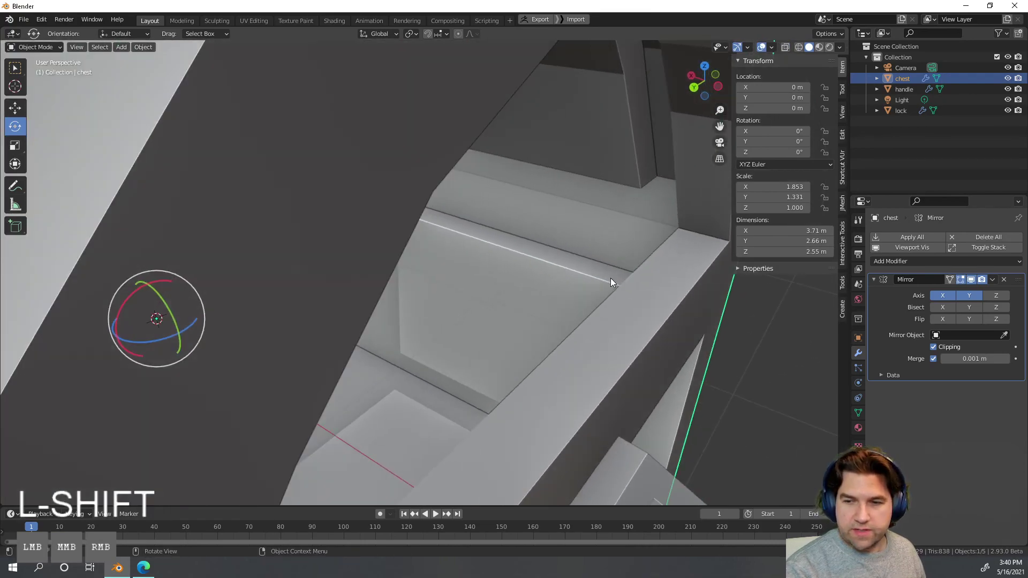
pyautogui.press('Tab')
pyautogui.moveTo(658, 301); pyautogui.dragTo(529, 236, button='middle')
pyautogui.hotkey('alt', 'z')
pyautogui.moveTo(364, 222); pyautogui.dragTo(624, 207, button='middle')
pyautogui.hotkey('alt', 'z')
pyautogui.scroll(4, 493, 229)
pyautogui.moveTo(493, 229); pyautogui.dragTo(459, 273, button='middle')
# Step: Delete the extruded ledge's hidden inner side face and its bottom face inside the chest
pyautogui.click(354, 176)
pyautogui.hotkey('alt', 'z')
pyautogui.moveTo(355, 188); pyautogui.dragTo(296, 213, button='middle')
pyautogui.click(370, 158)
pyautogui.click(360, 150)
pyautogui.scroll(-3, 361, 150)
pyautogui.hotkey('alt', 'z')
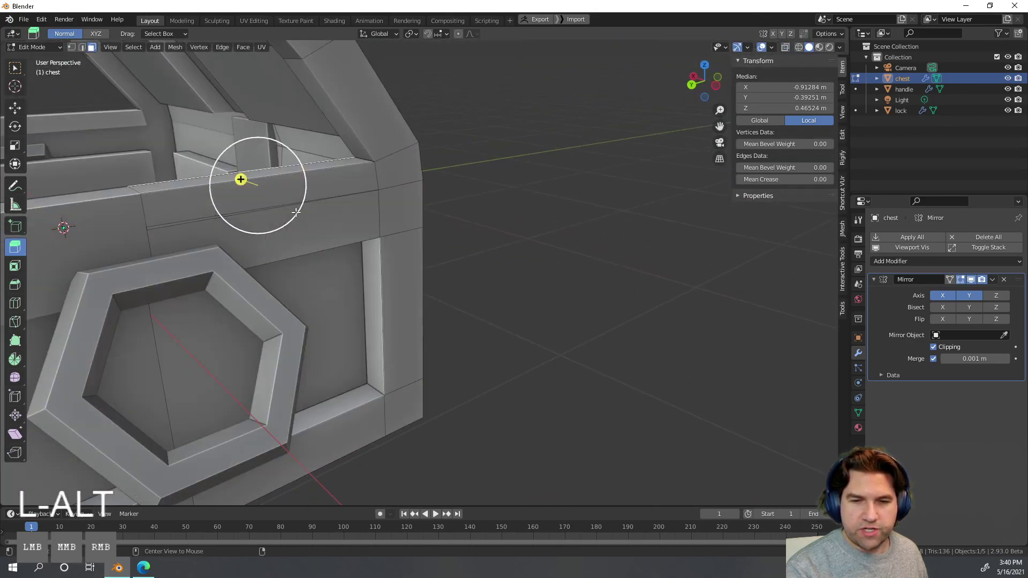
pyautogui.hotkey('alt', 'z')
pyautogui.moveTo(335, 247); pyautogui.dragTo(452, 199, button='middle')
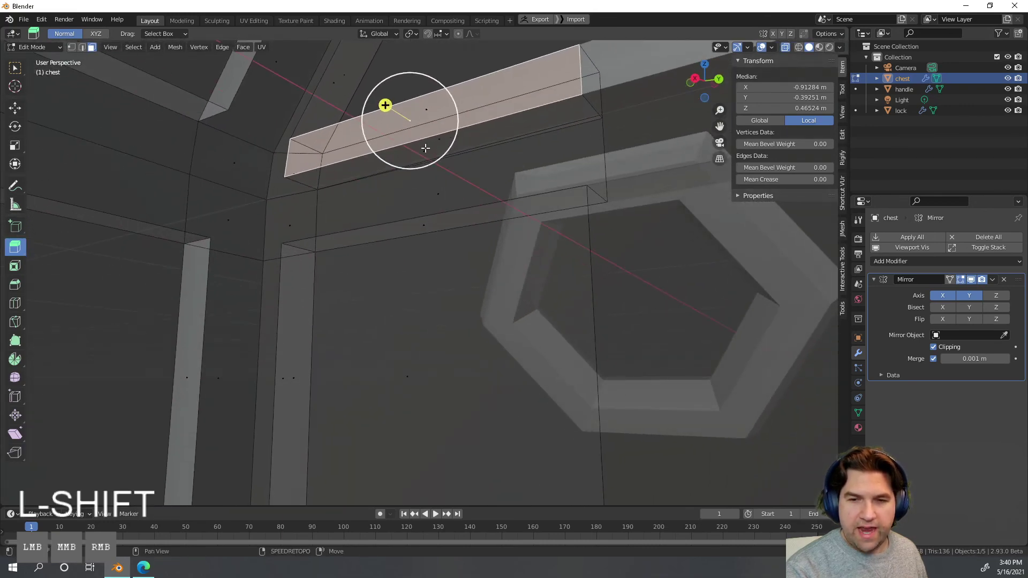
pyautogui.keyDown('shift'); pyautogui.moveTo(425, 143); pyautogui.dragTo(426, 148); pyautogui.keyUp('shift')
pyautogui.press('x')
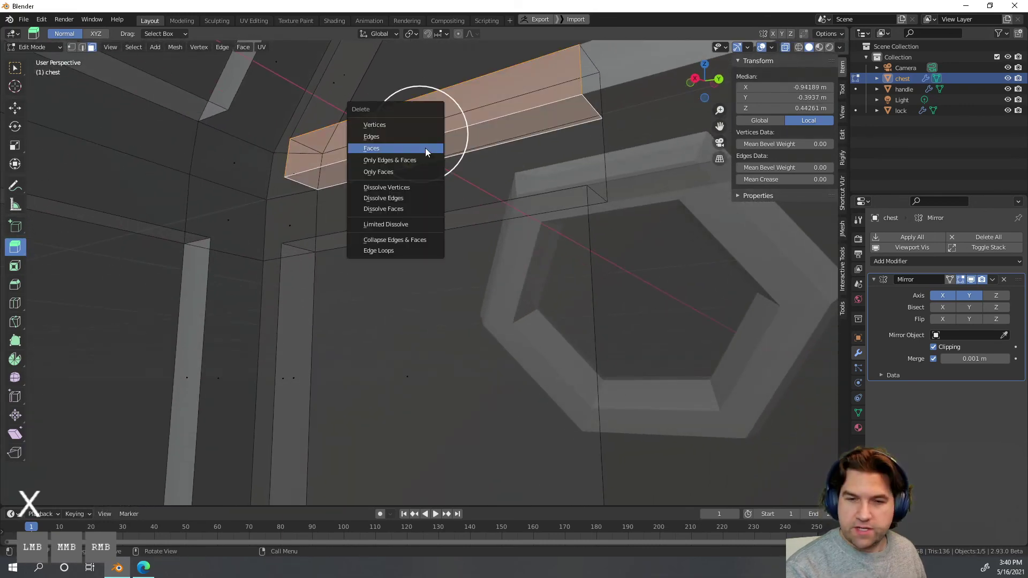
pyautogui.click(425, 148)
# Step: Merge the nearly overlapping vertices in the middle of the end band at their center
pyautogui.hotkey('alt', 'z')
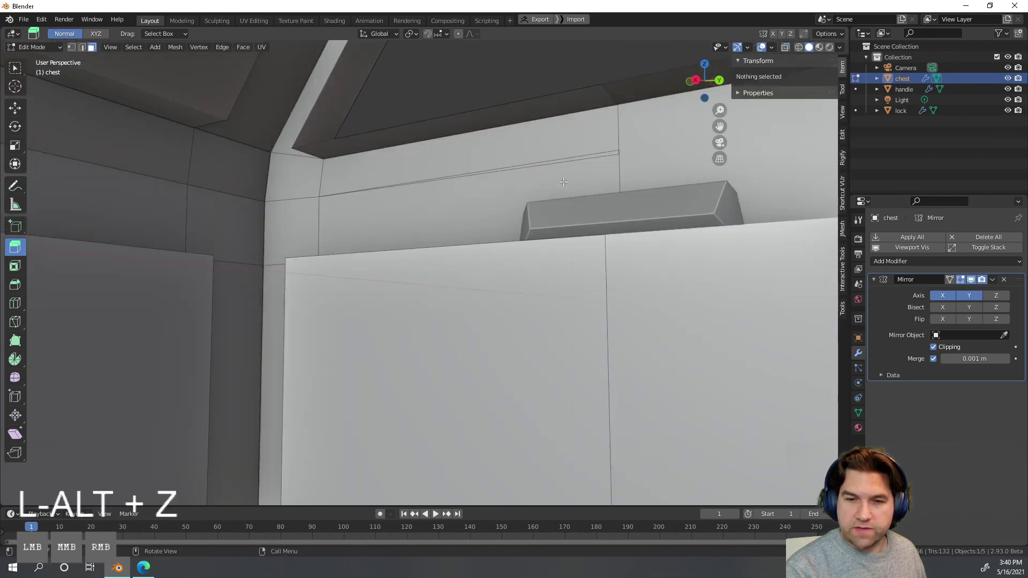
pyautogui.moveTo(524, 178); pyautogui.dragTo(596, 231, button='middle')
pyautogui.press('1')
pyautogui.click(638, 198)
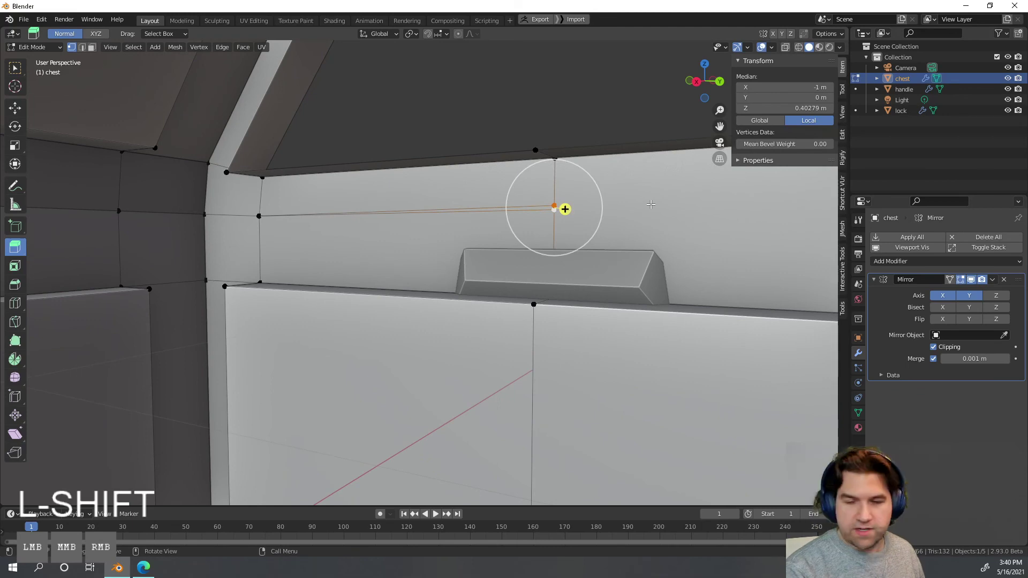
pyautogui.press('m')
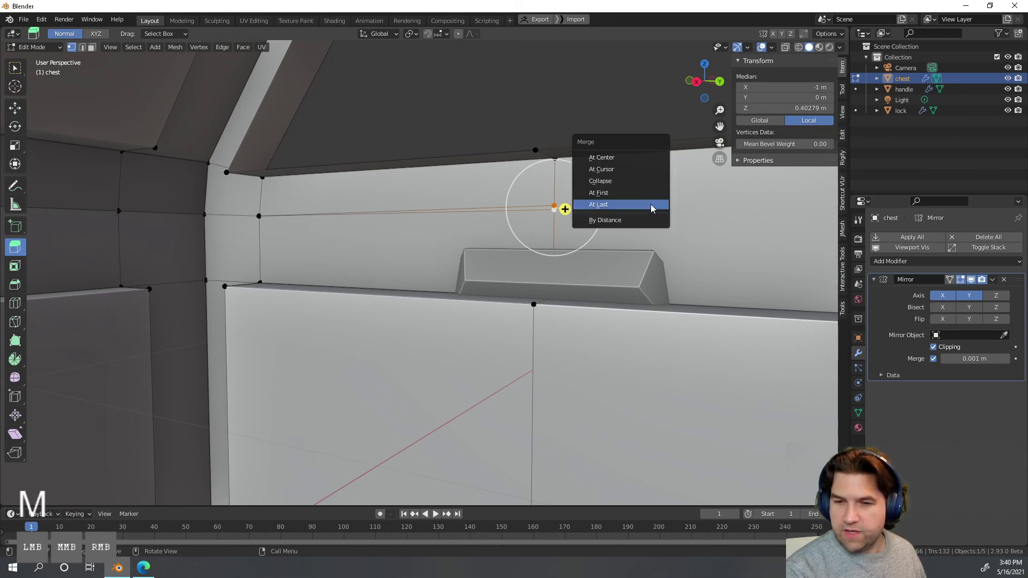
pyautogui.click(643, 158)
# Step: Examine the rebuilt ledge and the open arch at the chest's end
pyautogui.press('Tab')
pyautogui.scroll(-2, 554, 178)
pyautogui.moveTo(606, 204); pyautogui.dragTo(411, 298, button='middle')
pyautogui.scroll(-3, 397, 237)
pyautogui.press('Tab')
pyautogui.scroll(2, 412, 299)
pyautogui.click(484, 240)
pyautogui.moveTo(489, 236); pyautogui.dragTo(409, 329, button='middle')
pyautogui.click(406, 316)
pyautogui.press('Tab')
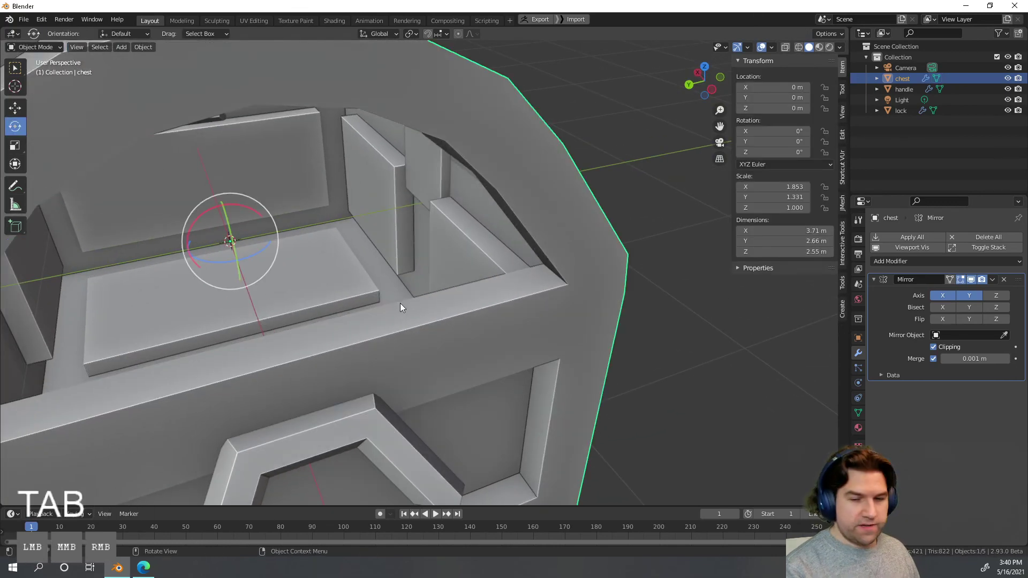
# Step: Select the ledge's back edge and the arch's inner edges and fill the opening with a new face
pyautogui.press('Tab')
pyautogui.press('2')
pyautogui.click(367, 312)
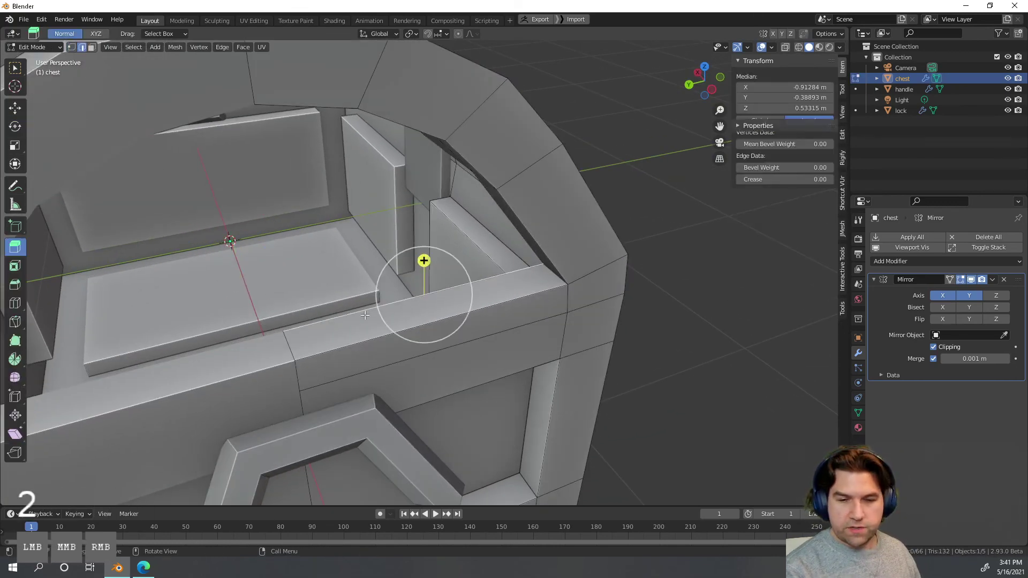
pyautogui.moveTo(369, 312); pyautogui.dragTo(385, 244, button='middle')
pyautogui.keyDown('shift'); pyautogui.click(333, 159); pyautogui.keyUp('shift')
pyautogui.keyDown('shift'); pyautogui.click(346, 156); pyautogui.keyUp('shift')
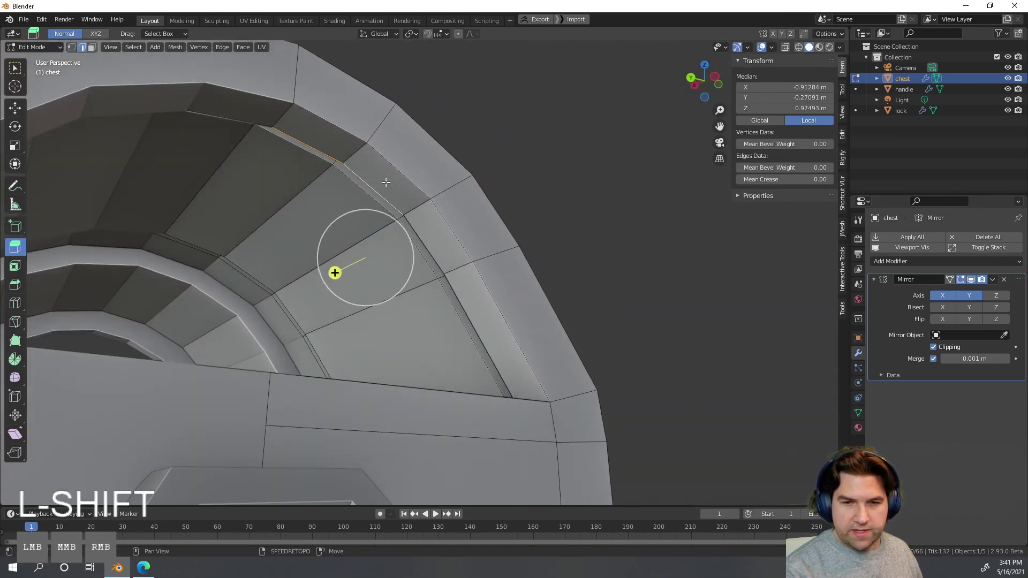
pyautogui.keyDown('shift'); pyautogui.click(434, 242); pyautogui.keyUp('shift')
pyautogui.moveTo(434, 242); pyautogui.dragTo(529, 319, button='middle')
pyautogui.press('f')
# Step: Deselect the chest in Object Mode and examine the whole model from its end and front
pyautogui.press('Tab')
pyautogui.click(631, 272)
pyautogui.scroll(-6, 405, 277)
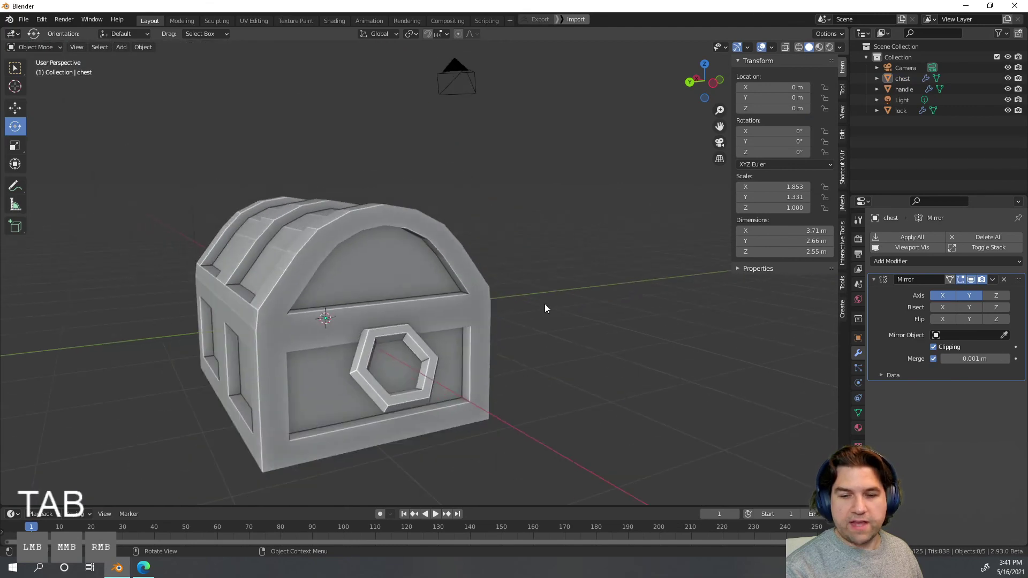
pyautogui.moveTo(643, 307); pyautogui.dragTo(324, 306, button='middle')
pyautogui.scroll(4, 396, 317)
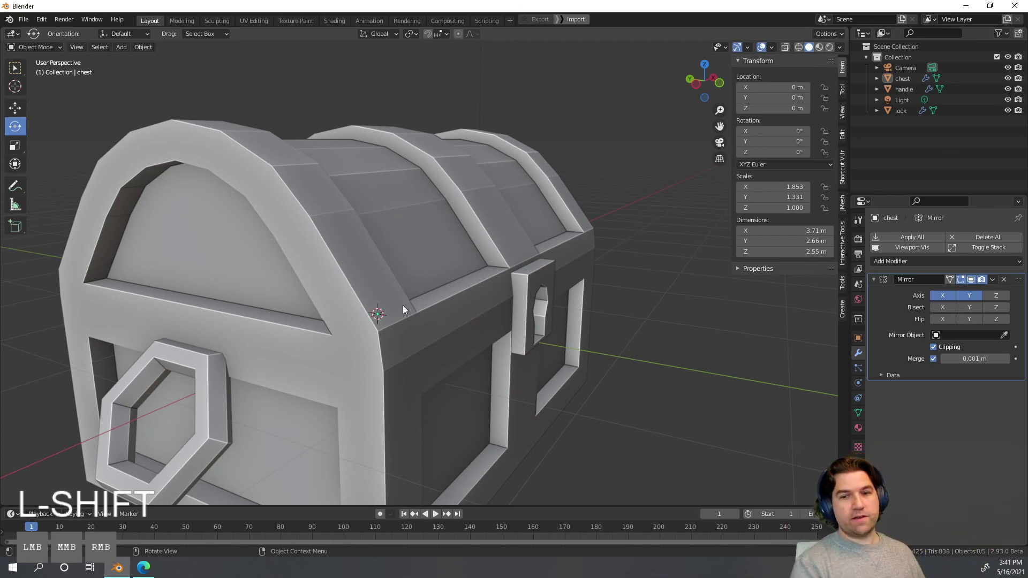
pyautogui.moveTo(404, 307); pyautogui.dragTo(624, 331, button='middle')
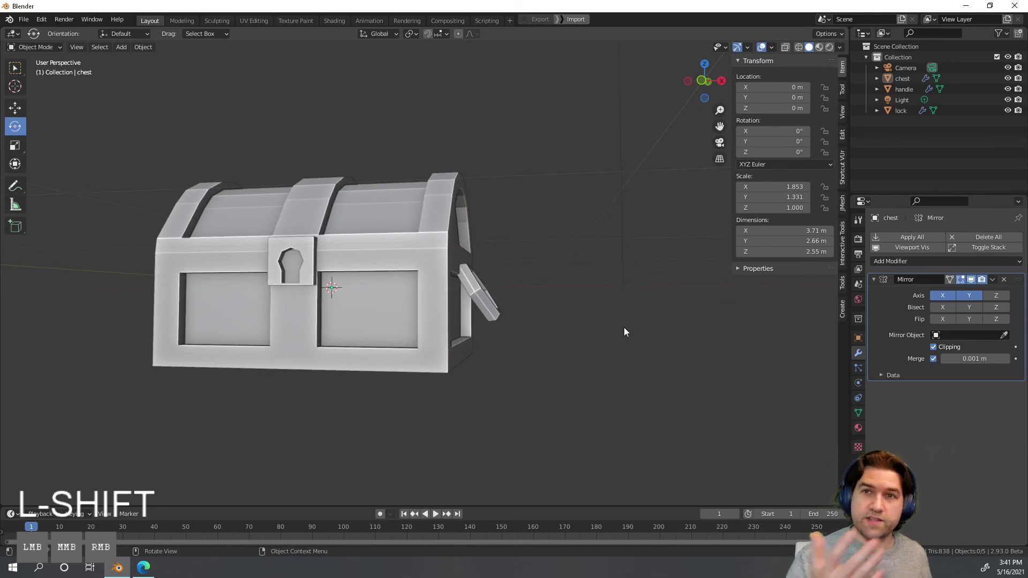